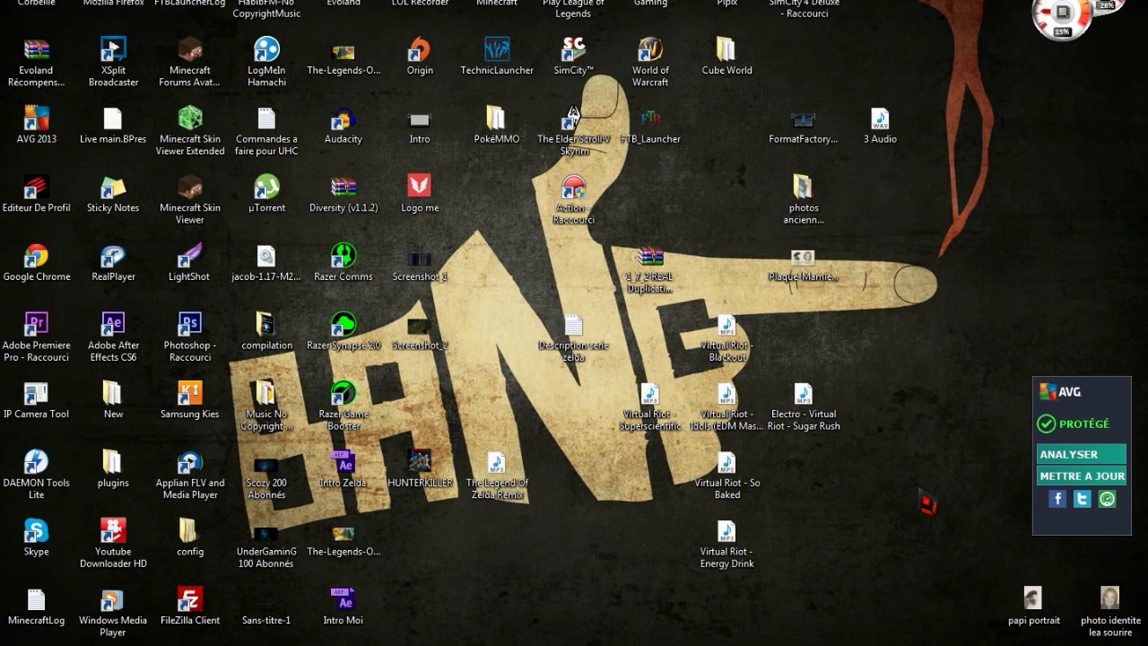
- Try to play the FormatFactory video from the desktop and close the Windows Media Player error dialog
{"action": "left_click", "coordinate": [784, 111]}
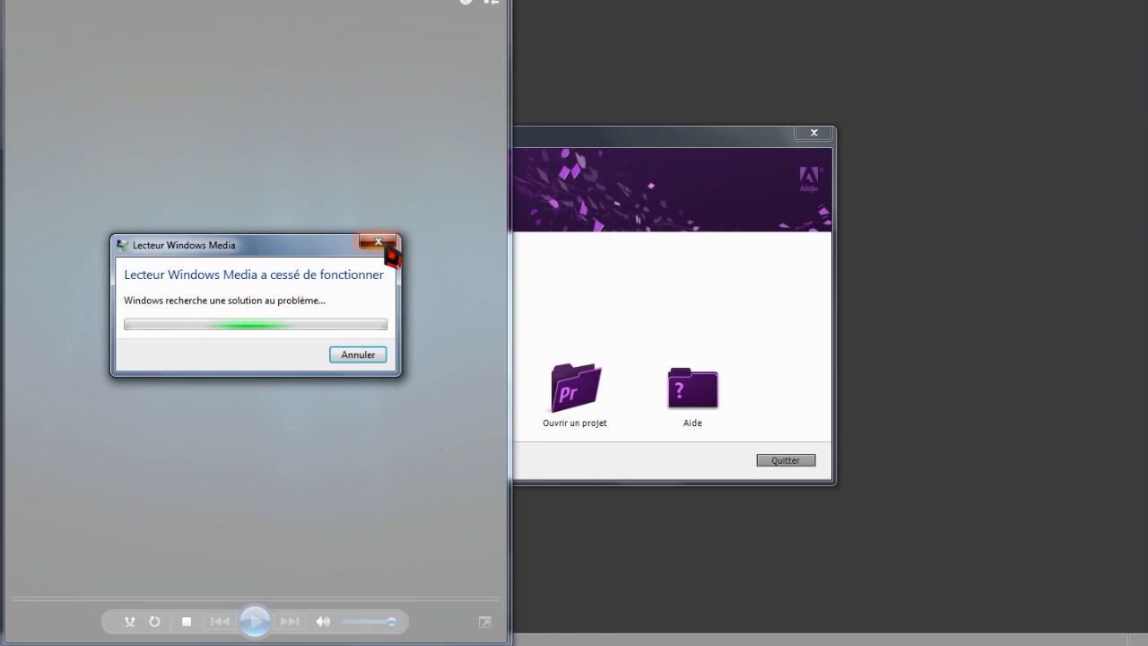
{"action": "left_click", "coordinate": [388, 240]}
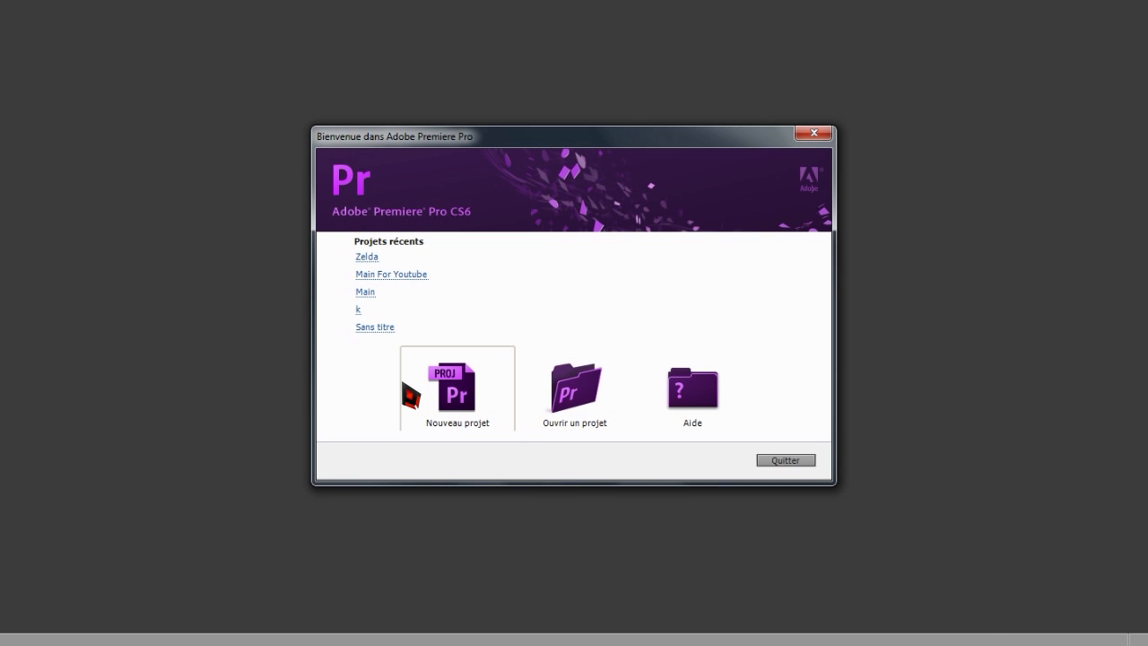
- Examine the general and scratch disk settings for a new Premiere Pro project, and cancel without creating it
{"action": "left_click", "coordinate": [470, 405]}
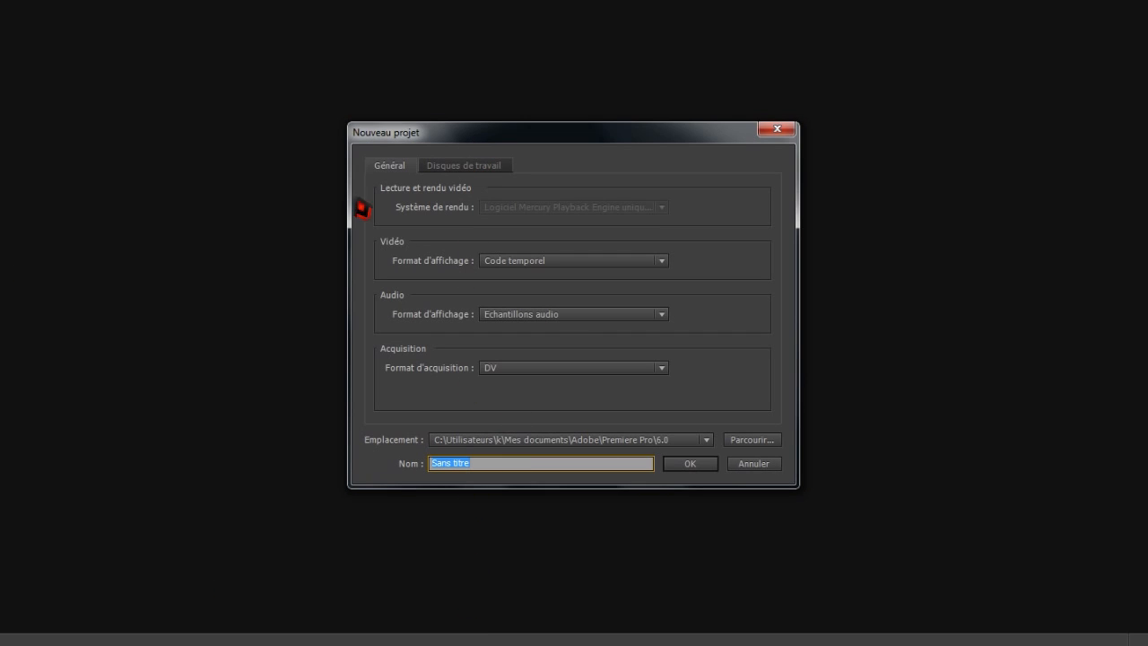
{"action": "left_click", "coordinate": [443, 168]}
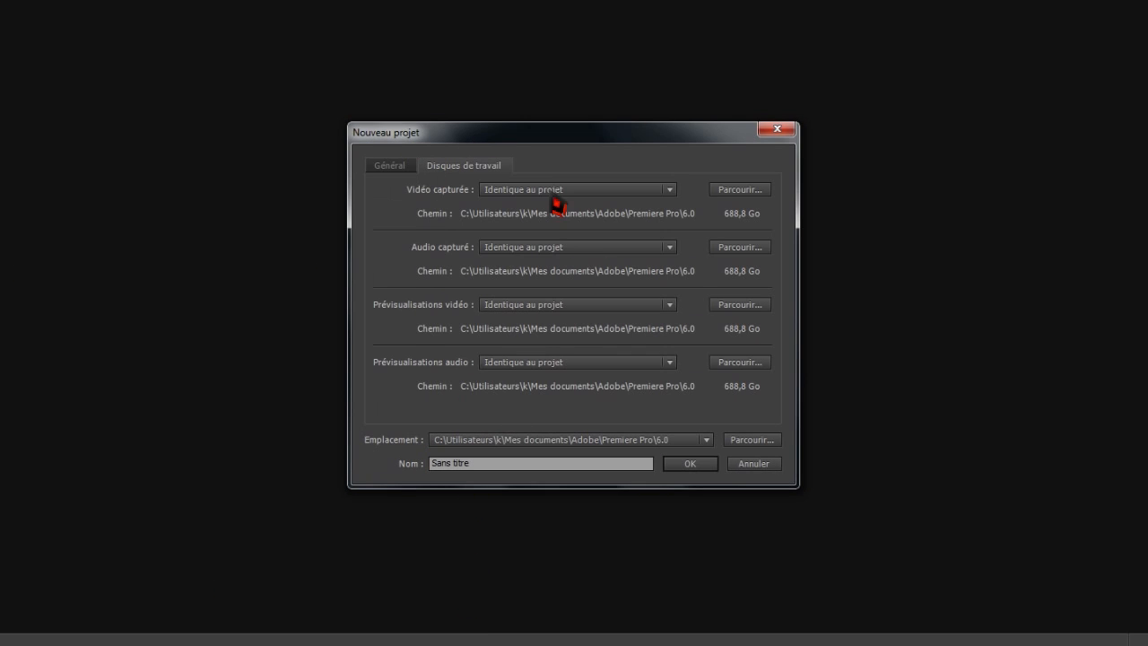
{"action": "left_click", "coordinate": [386, 168]}
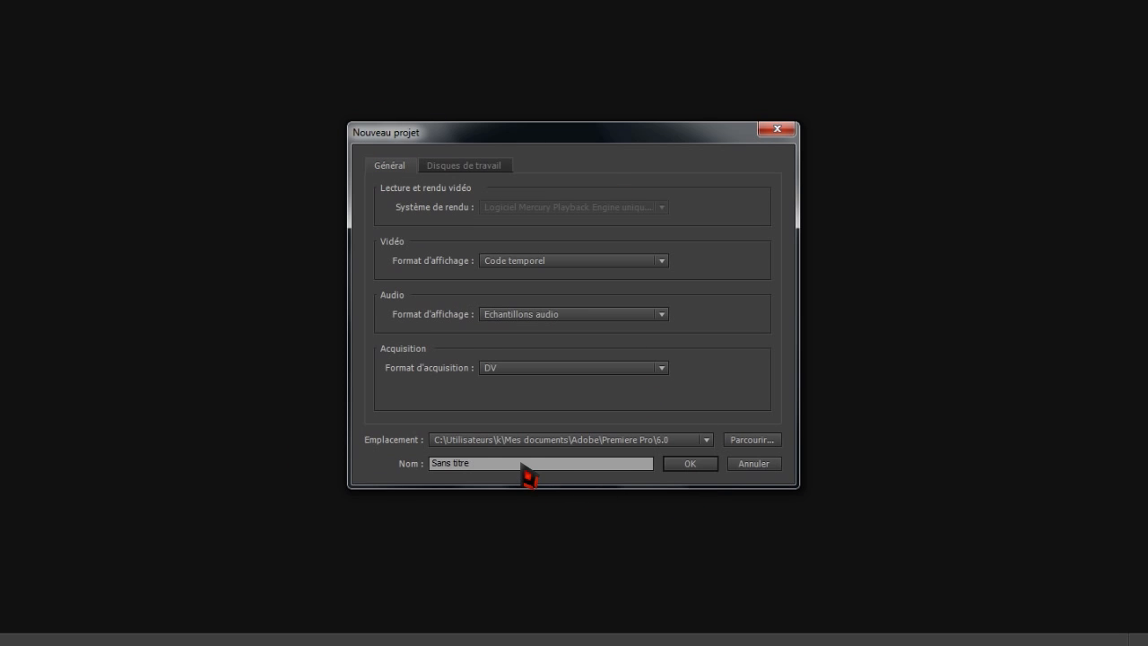
{"action": "left_click", "coordinate": [760, 468]}
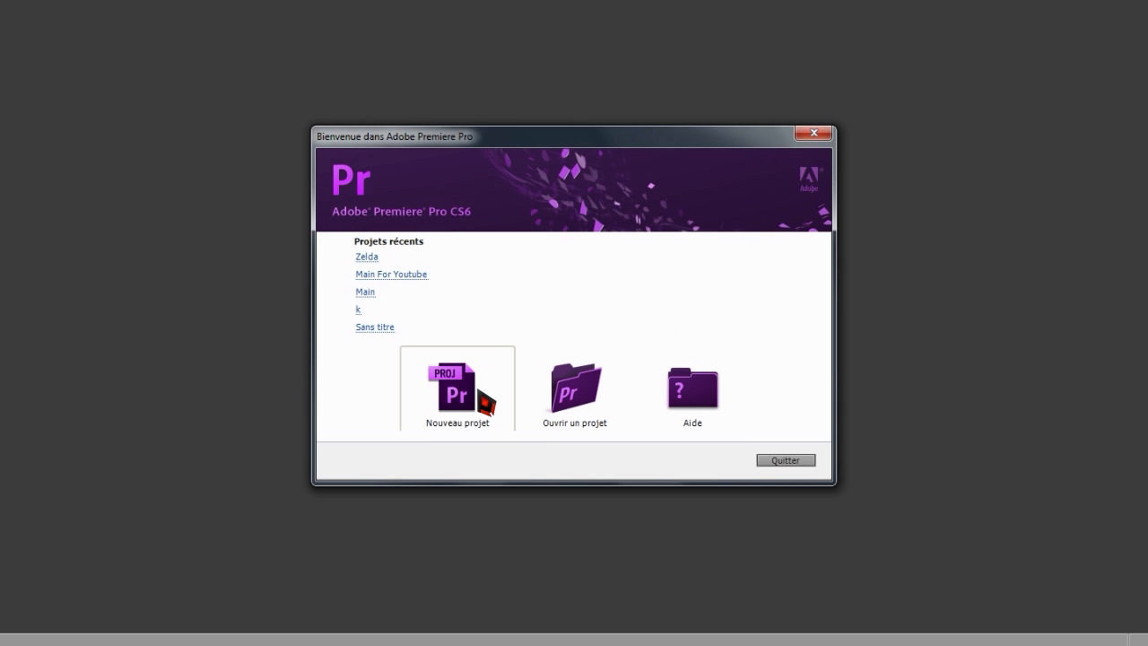
- Create a new project named Sans titre, replacing the existing project of that name
{"action": "left_click", "coordinate": [457, 390]}
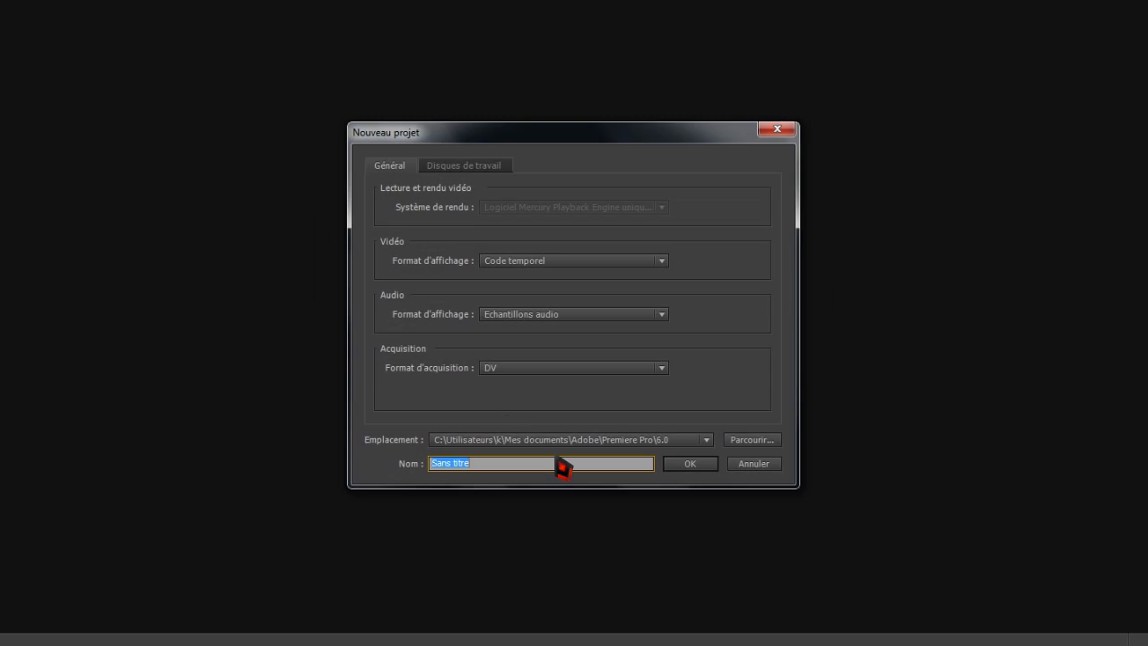
{"action": "left_click", "coordinate": [696, 470]}
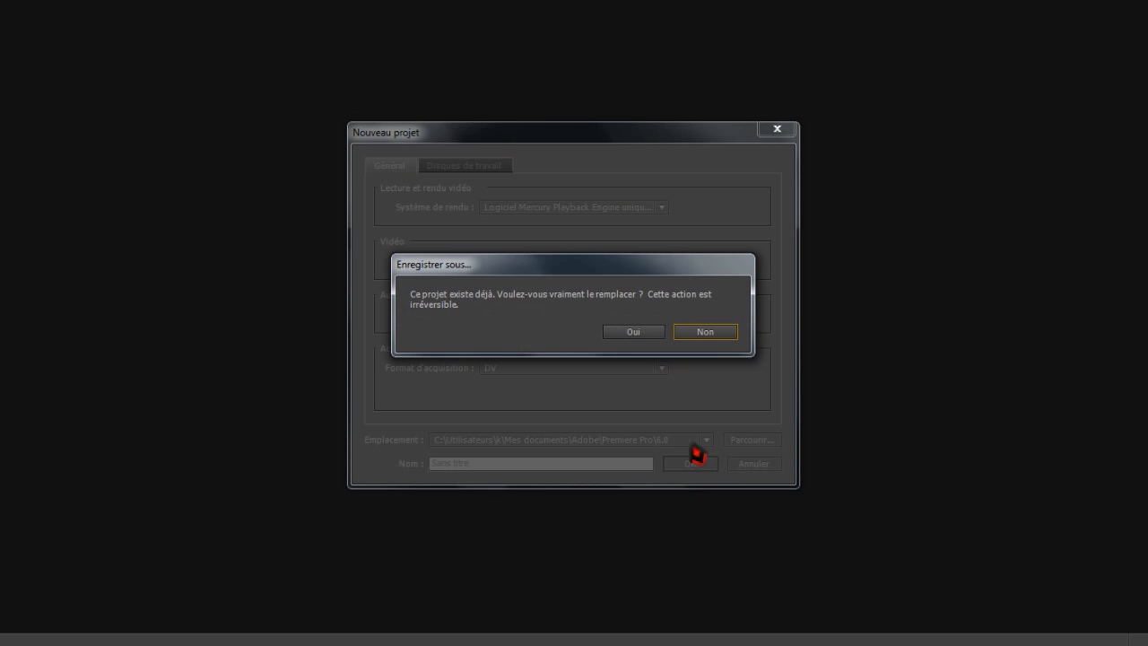
{"action": "left_click", "coordinate": [628, 338]}
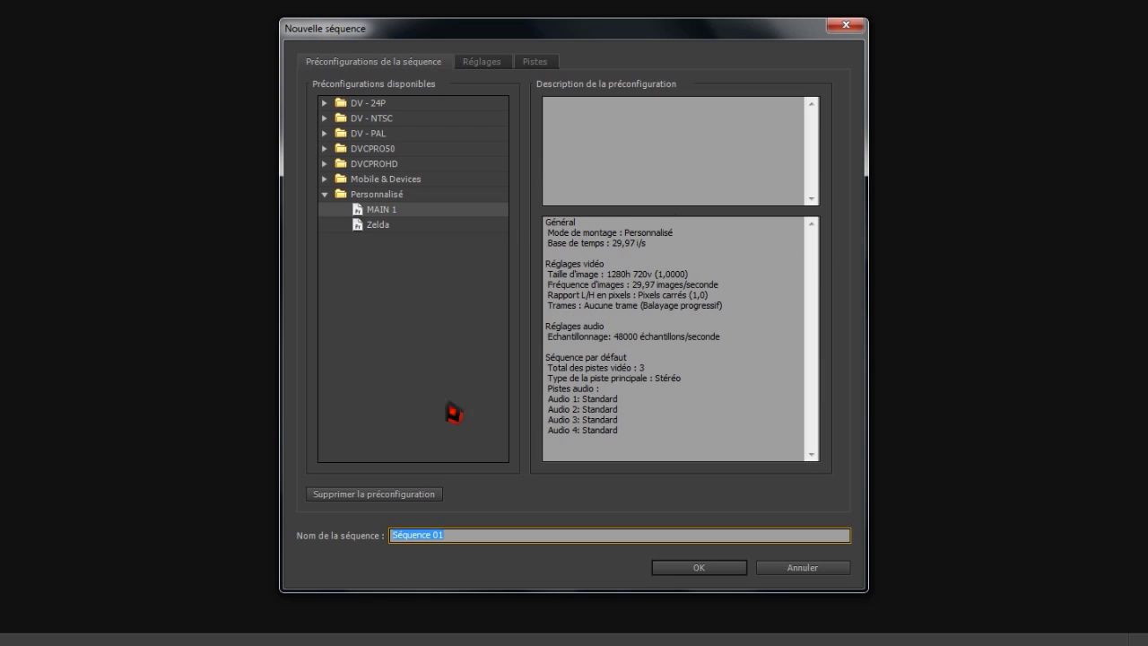
- Choose the custom MAIN 1 sequence preset and examine its editing mode, pixel aspect ratio and field options
{"action": "left_click", "coordinate": [391, 225]}
{"action": "left_click", "coordinate": [391, 212]}
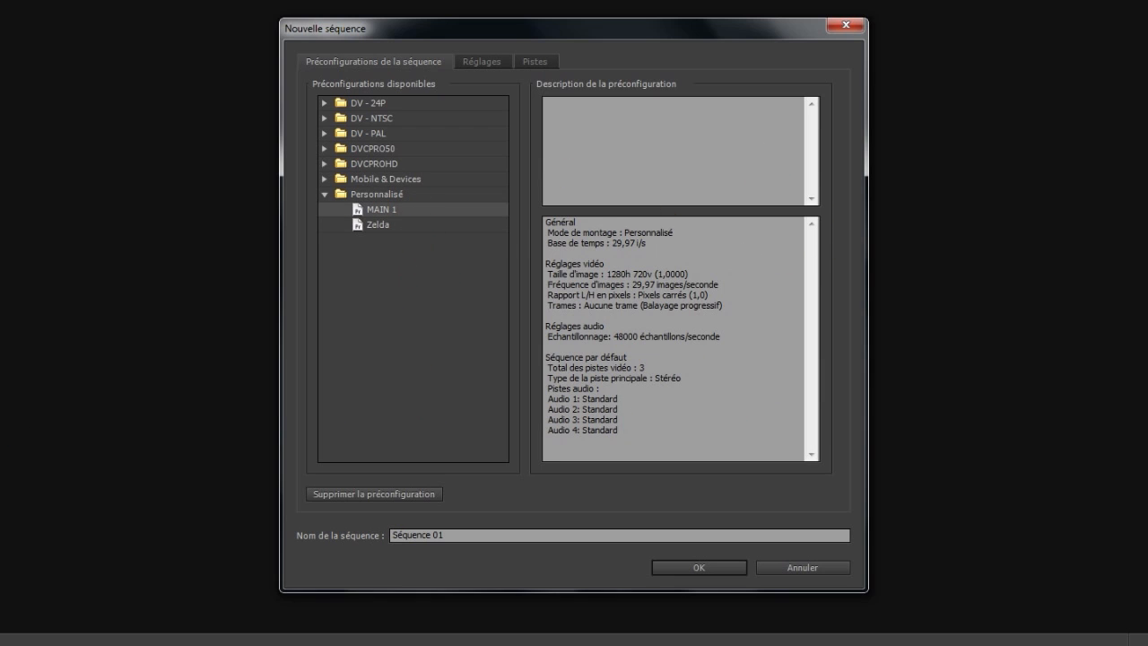
{"action": "left_click", "coordinate": [489, 62]}
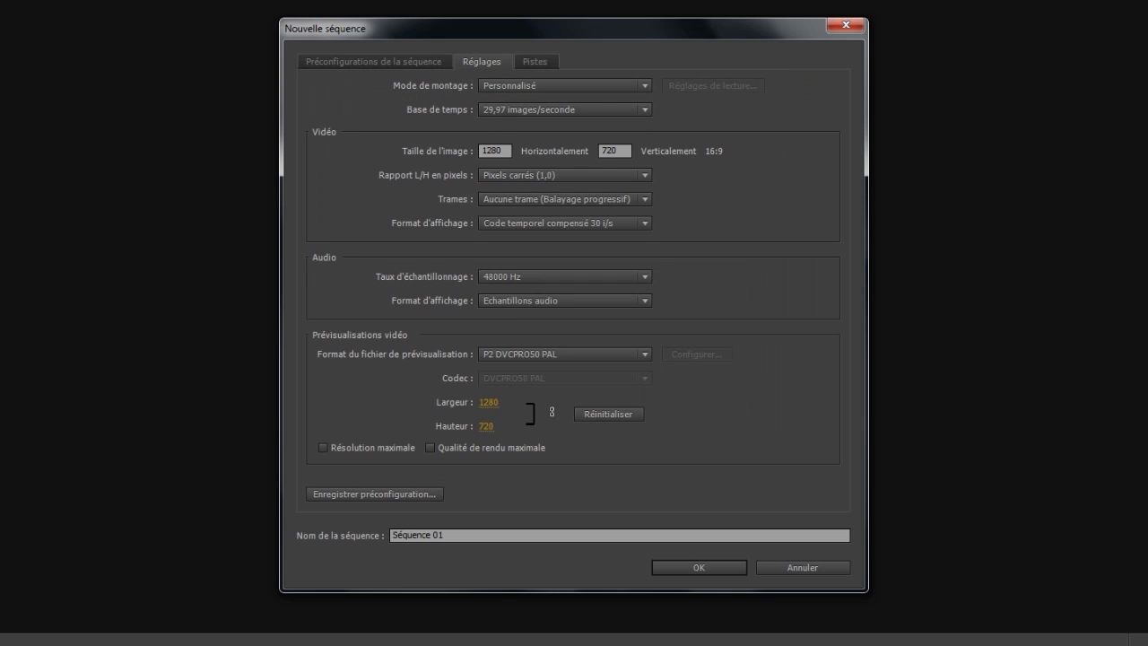
{"action": "left_click", "coordinate": [500, 89]}
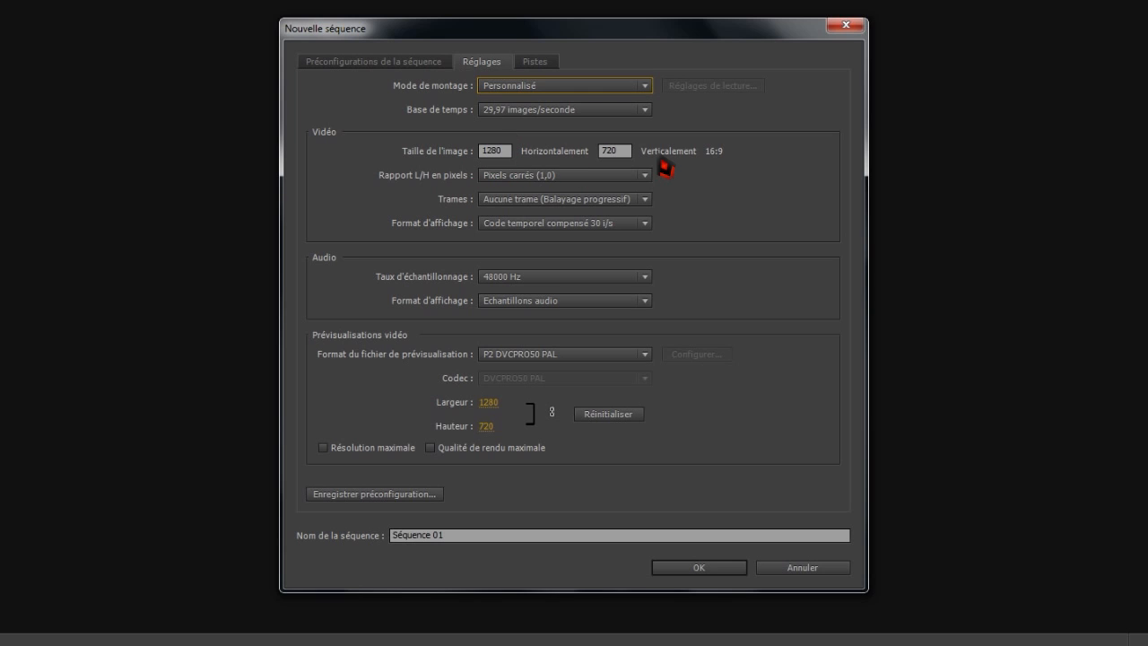
{"action": "left_click", "coordinate": [513, 175]}
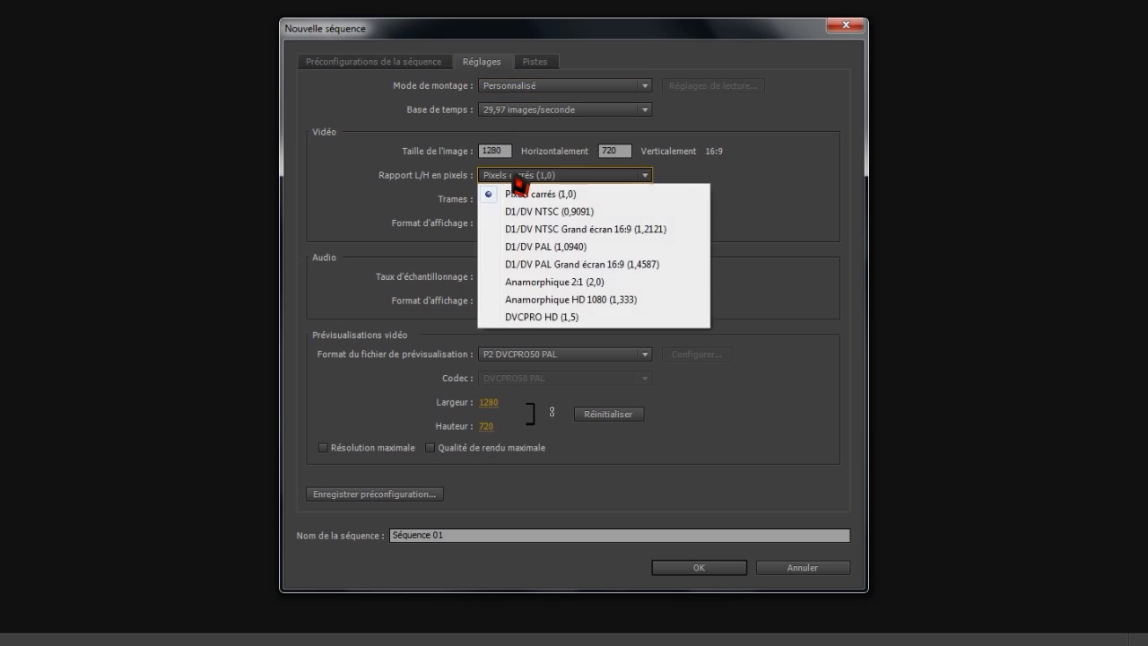
{"action": "left_click", "coordinate": [518, 187]}
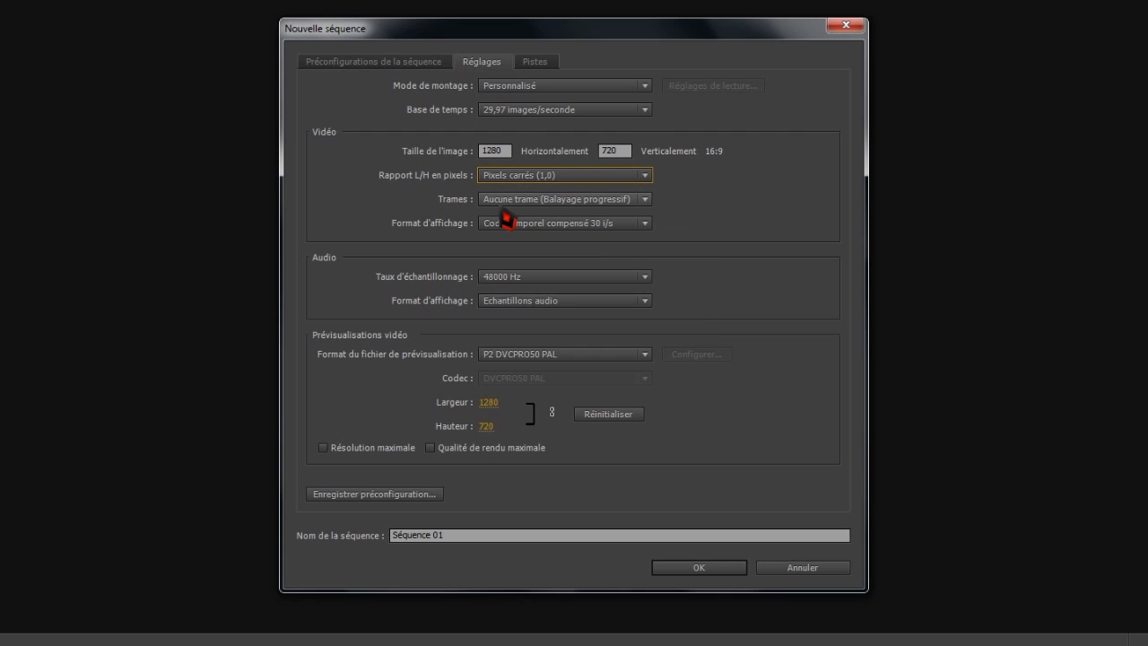
{"action": "left_click", "coordinate": [515, 199]}
{"action": "left_click", "coordinate": [520, 220]}
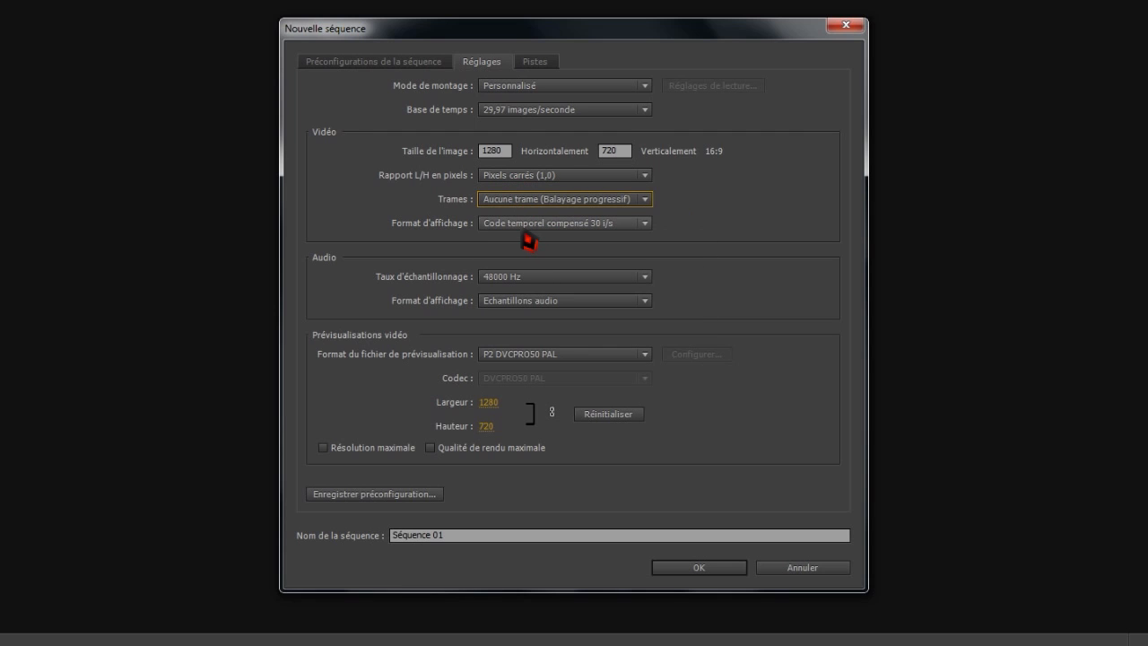
- Examine the new sequence's audio sample rate, audio display format and preview file format options
{"action": "left_click", "coordinate": [554, 277]}
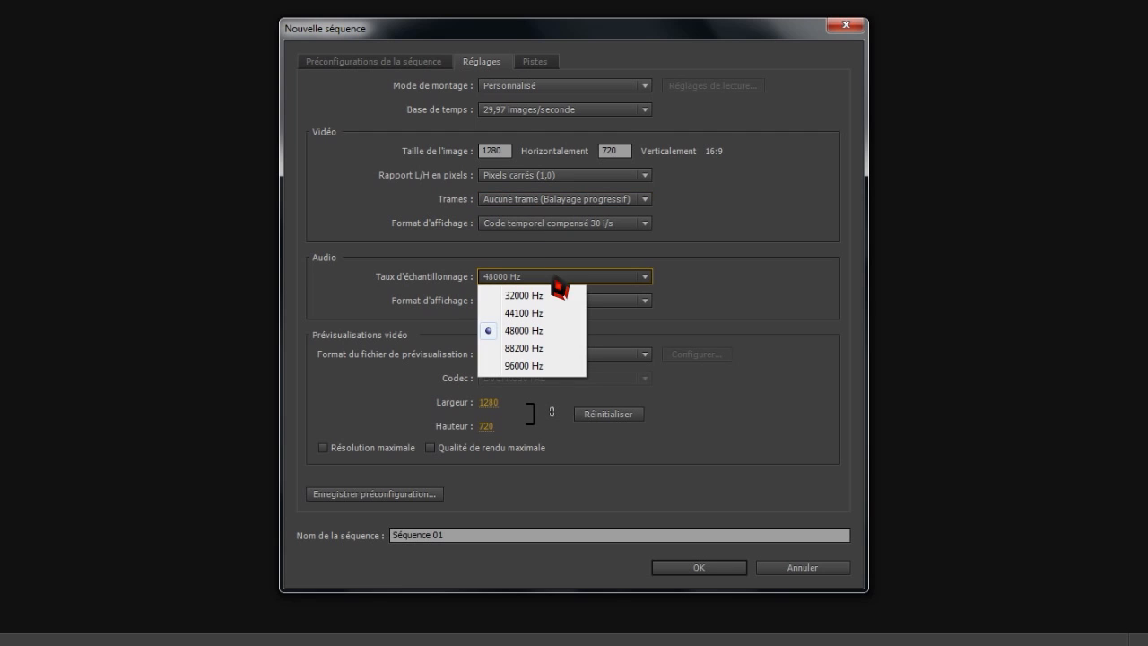
{"action": "left_click", "coordinate": [554, 280]}
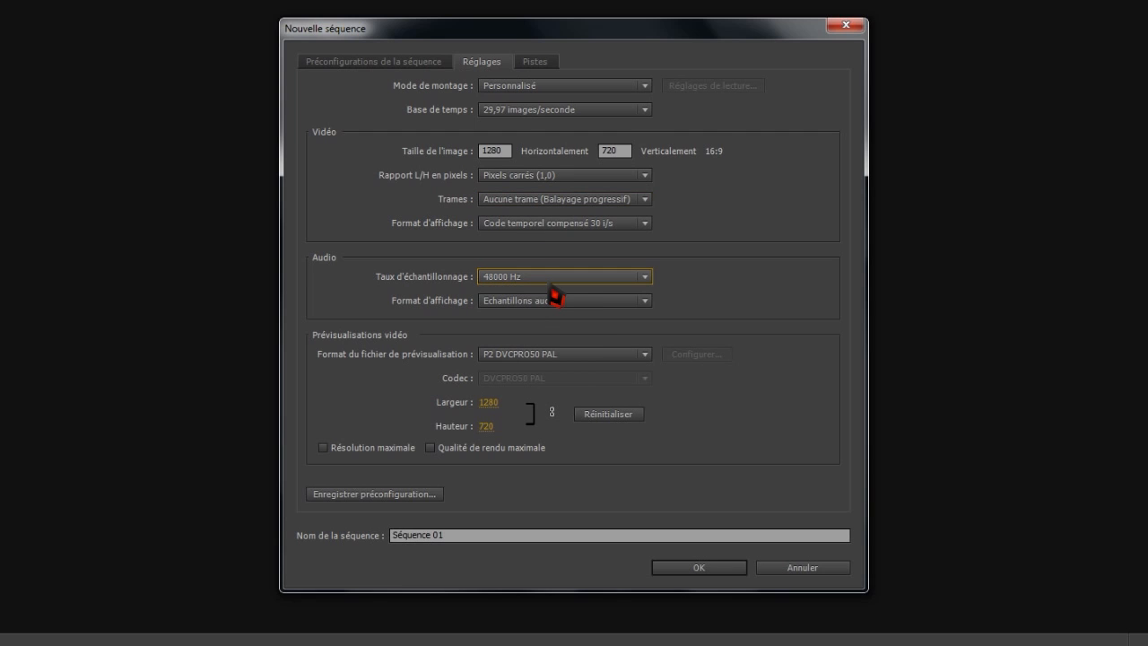
{"action": "left_click", "coordinate": [538, 301]}
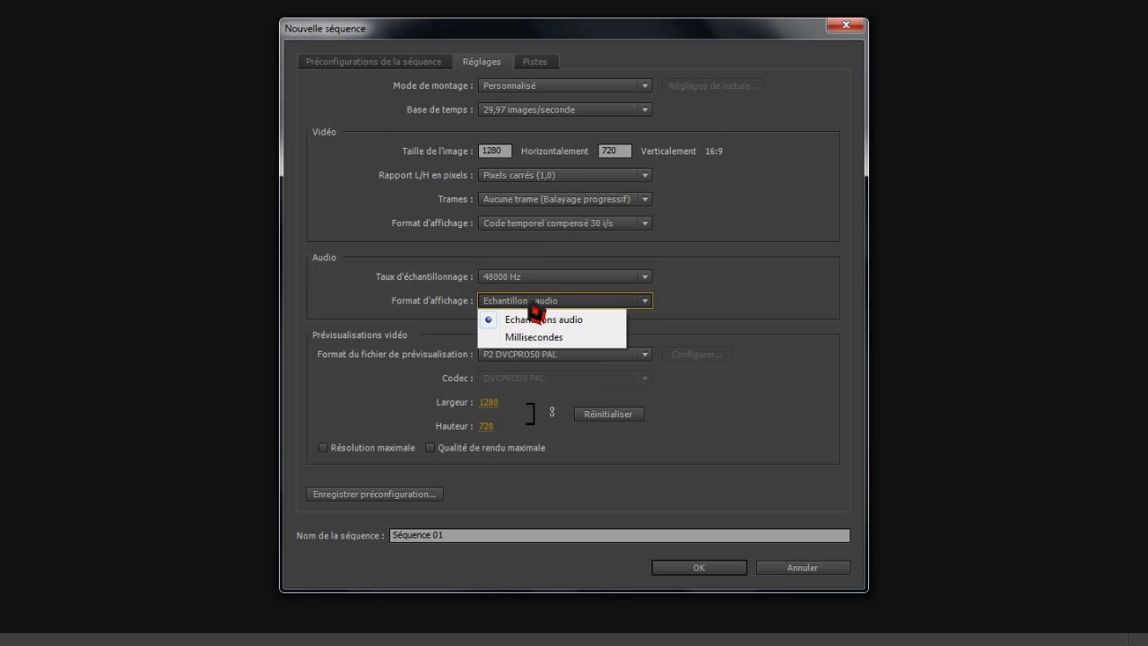
{"action": "left_click", "coordinate": [530, 316]}
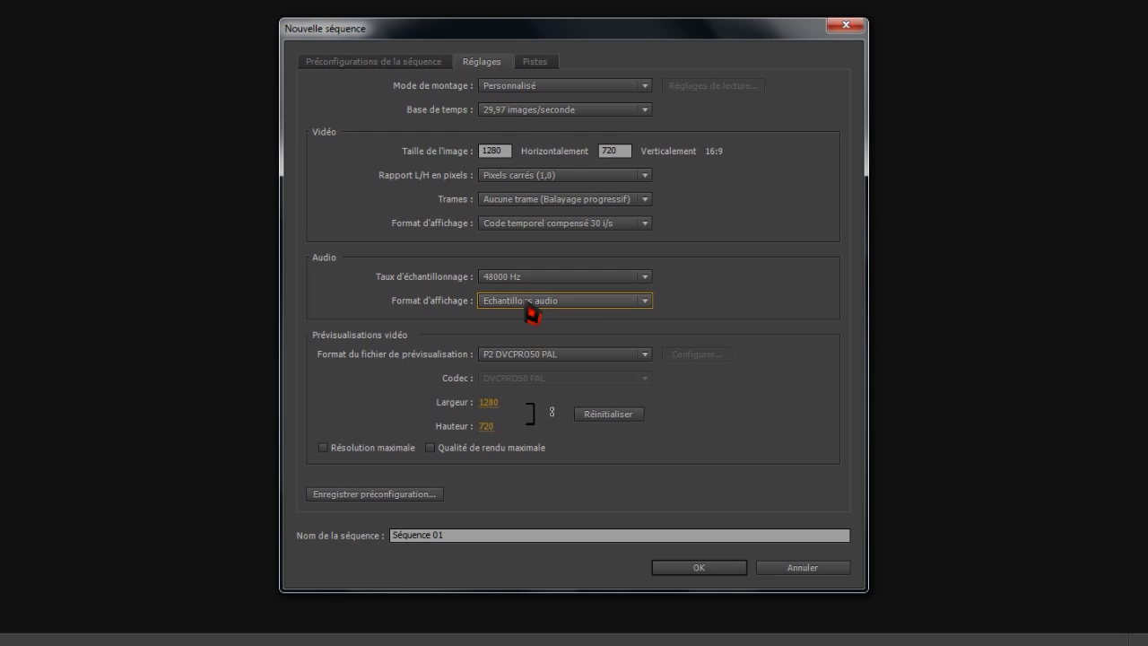
{"action": "left_click", "coordinate": [526, 358]}
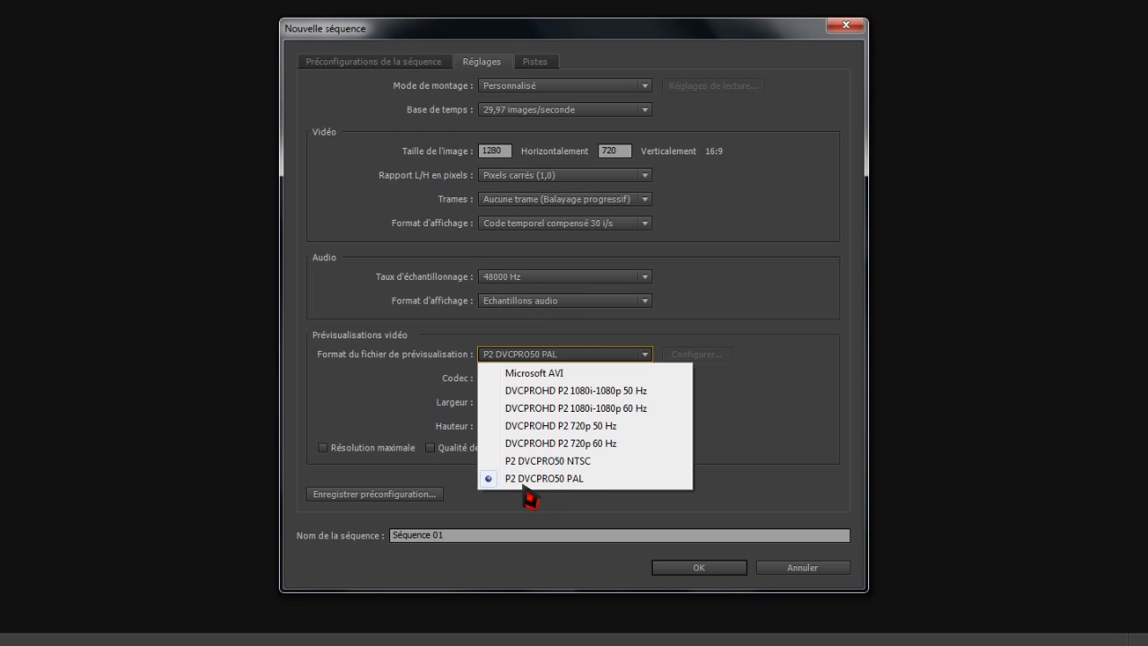
{"action": "left_click", "coordinate": [544, 353]}
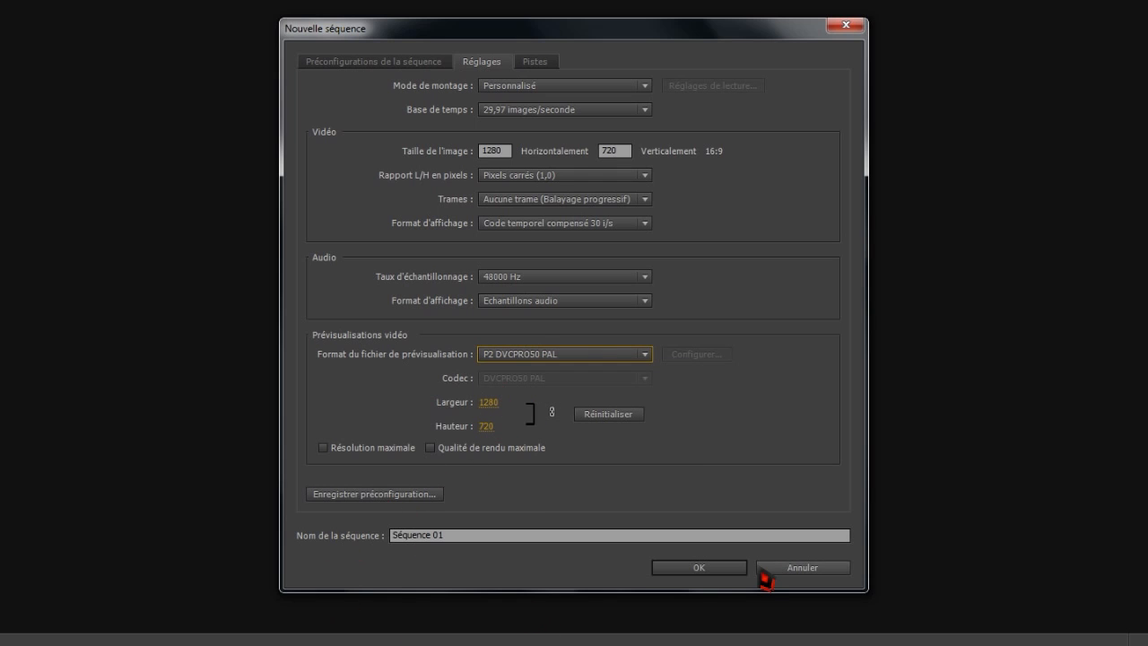
- Review the new sequence's track settings and master audio options, and cancel creating the sequence
{"action": "left_click", "coordinate": [540, 63]}
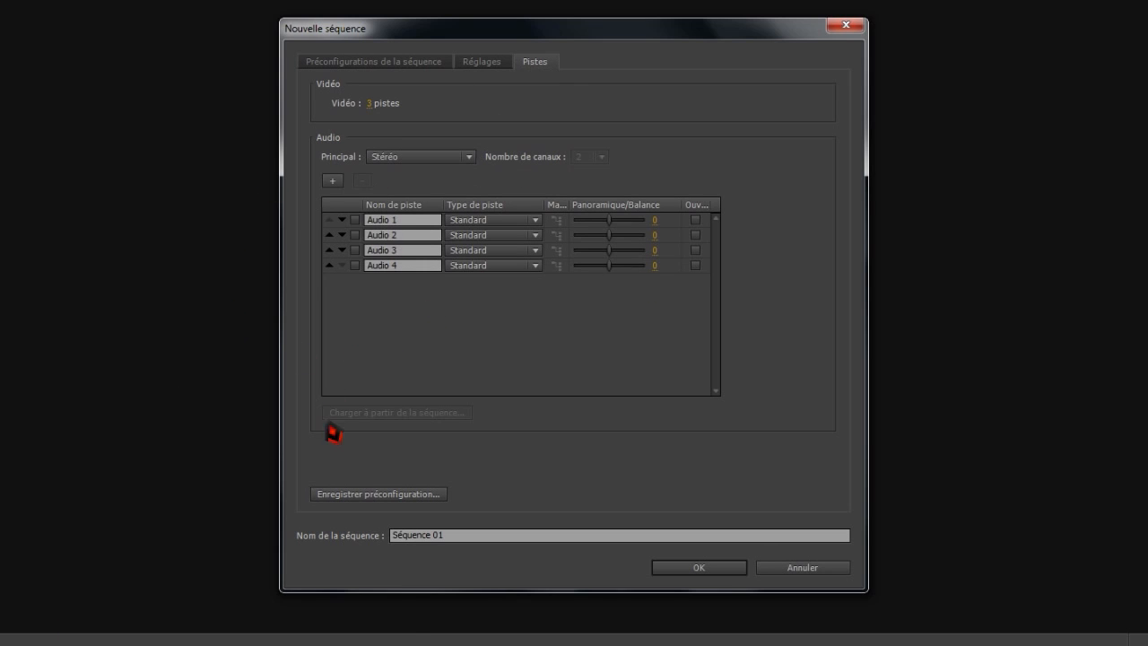
{"action": "left_click", "coordinate": [405, 157]}
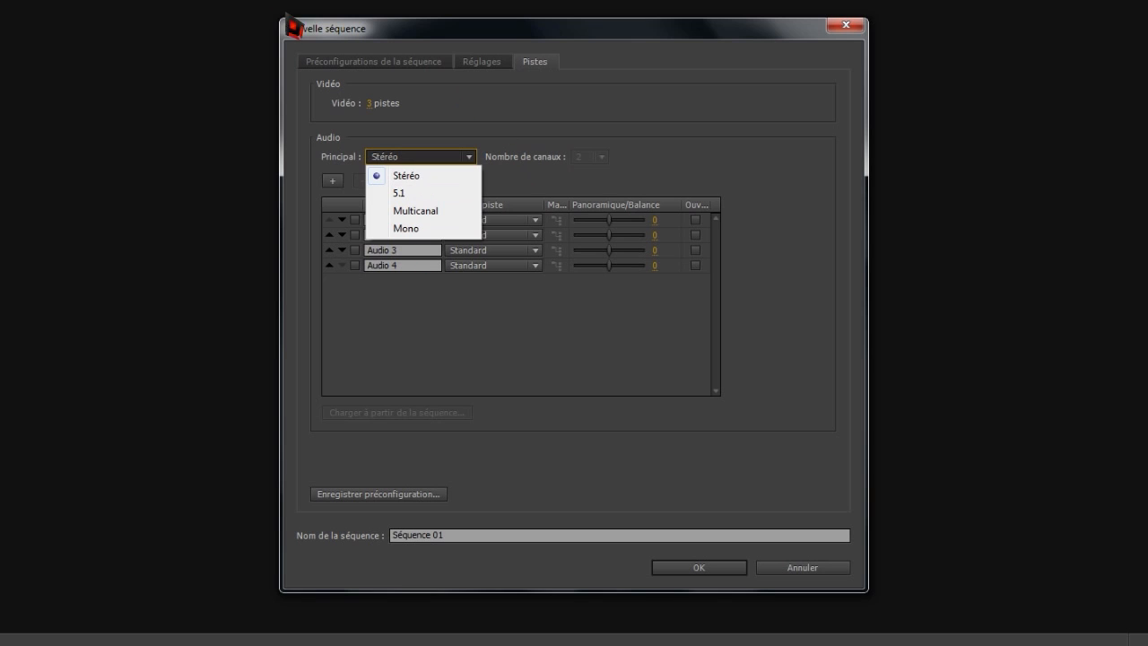
{"action": "left_click", "coordinate": [430, 63]}
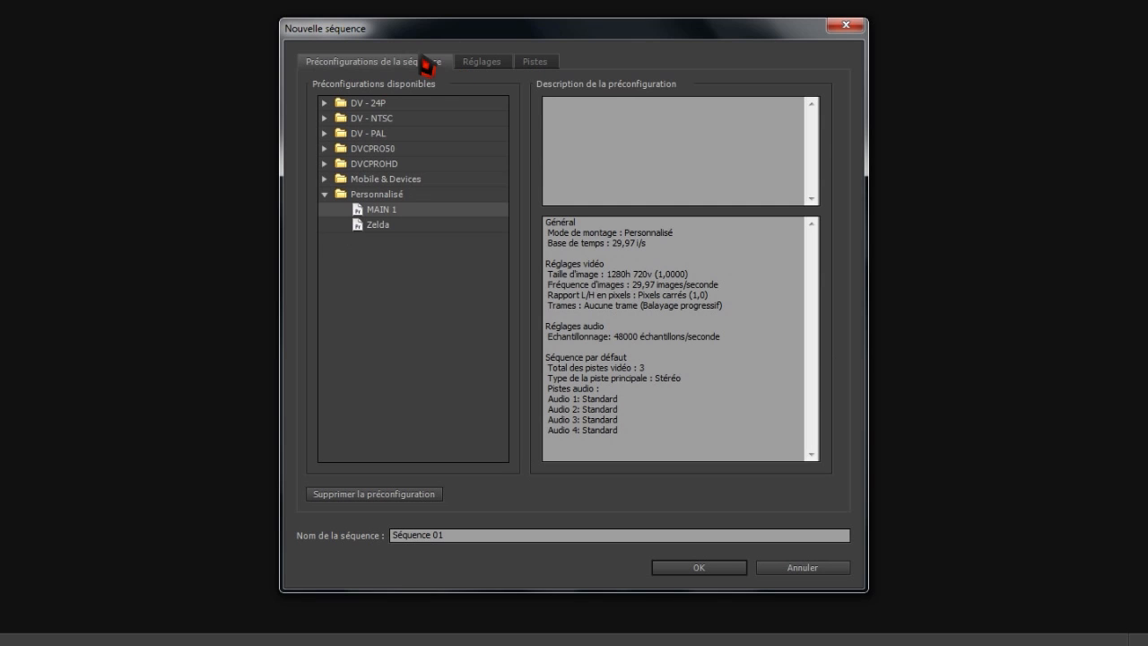
{"action": "left_click", "coordinate": [797, 568]}
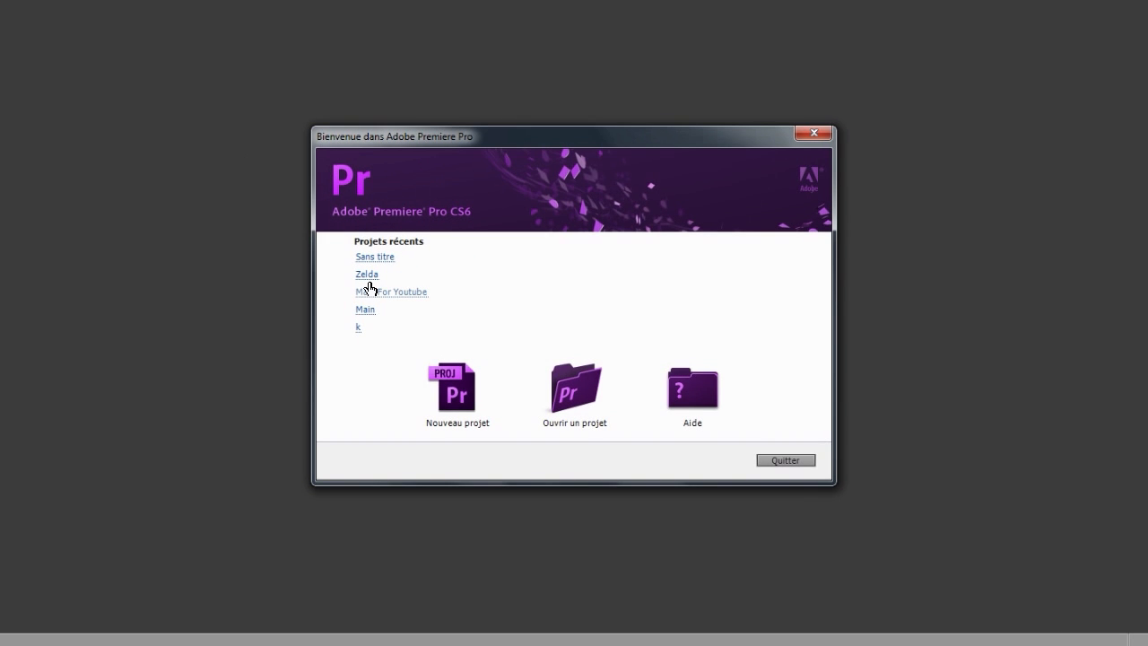
- Open the recent Zelda project and place Intro.mp4 at the start of Vidéo 1, changing the sequence settings to match the clip
{"action": "left_click", "coordinate": [368, 278]}
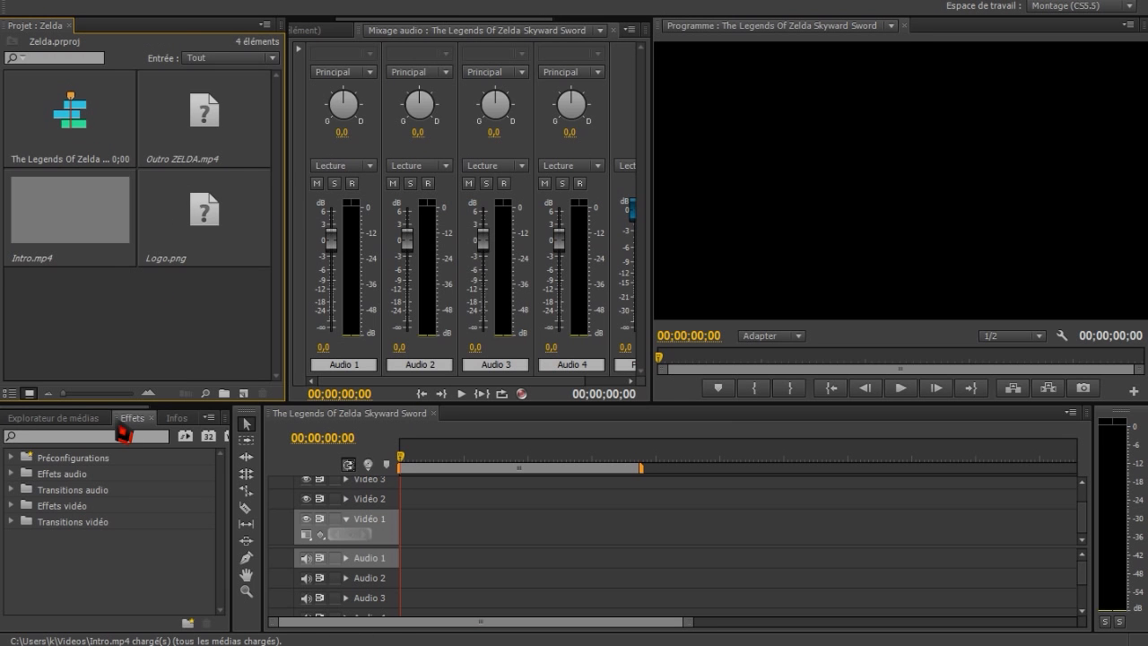
{"action": "left_click_drag", "start_coordinate": [77, 256], "coordinate": [403, 520]}
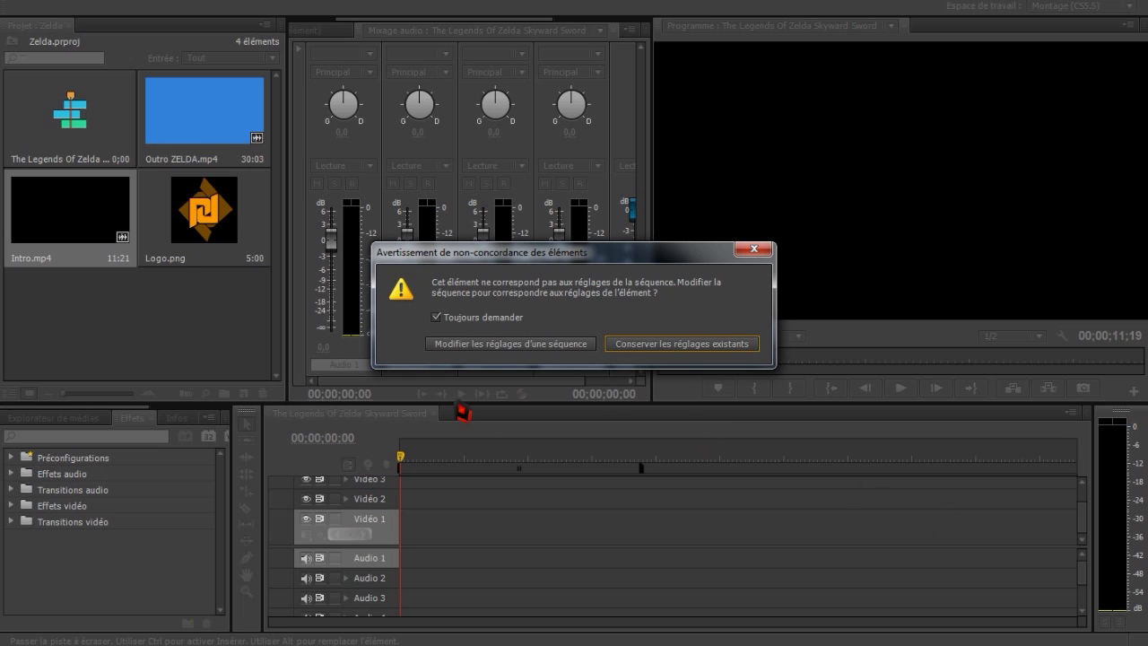
{"action": "left_click", "coordinate": [447, 349]}
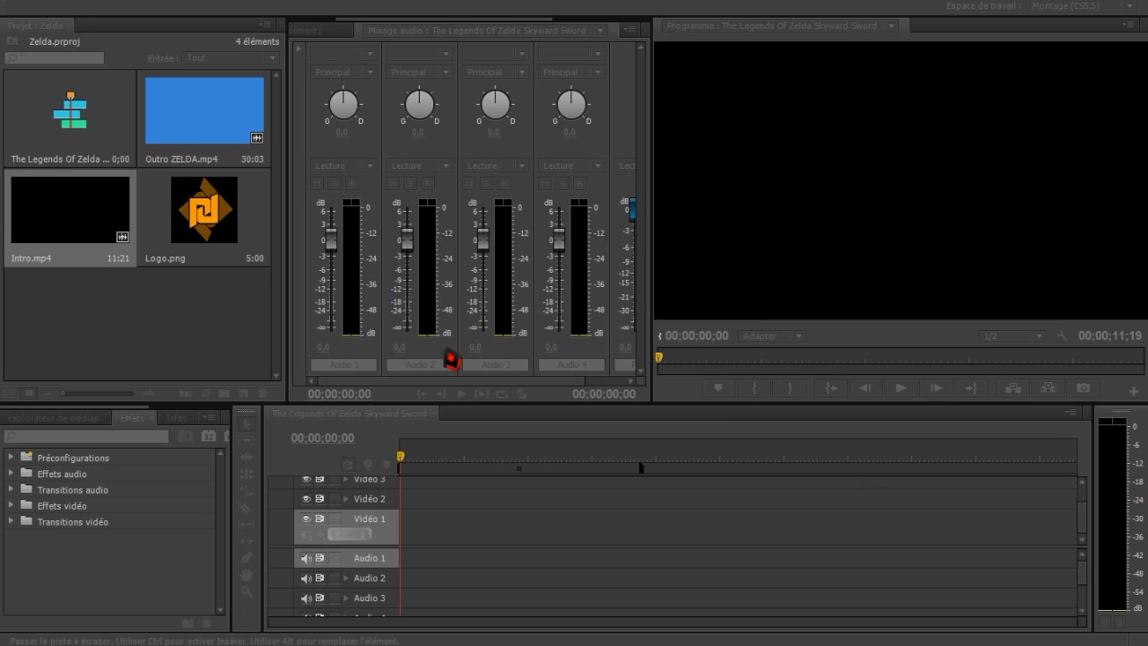
{"action": "left_click", "coordinate": [410, 464]}
{"action": "left_click_drag", "start_coordinate": [417, 472], "coordinate": [381, 475]}
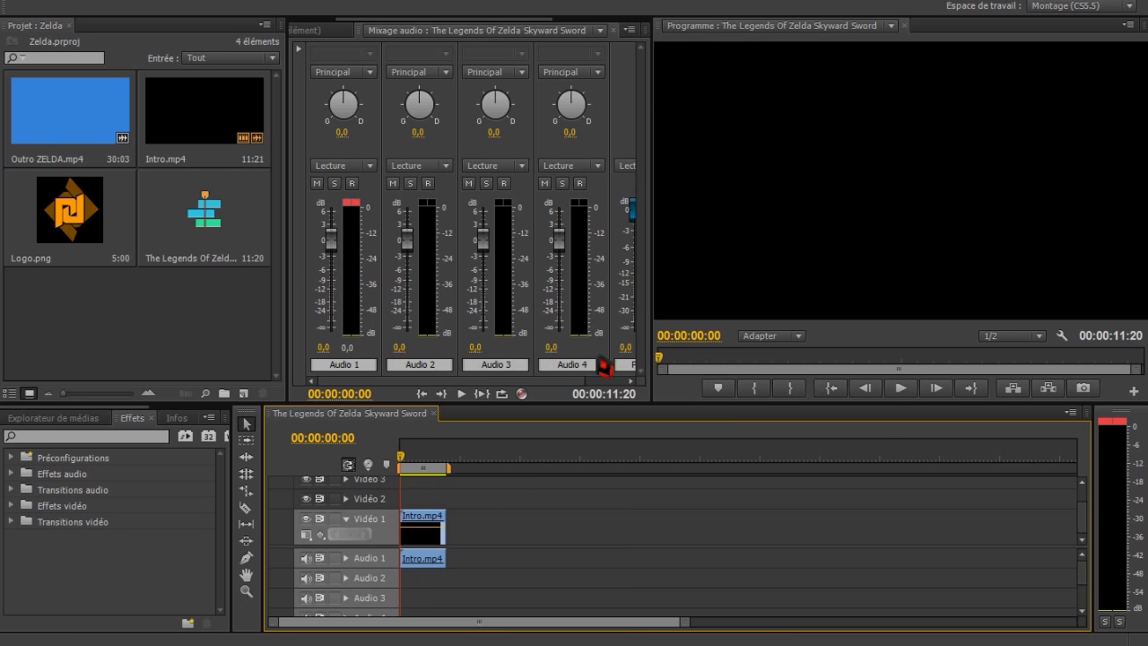
- Play the sequence in the program monitor to preview the intro clip, stopping near its end
{"action": "left_click", "coordinate": [897, 392]}
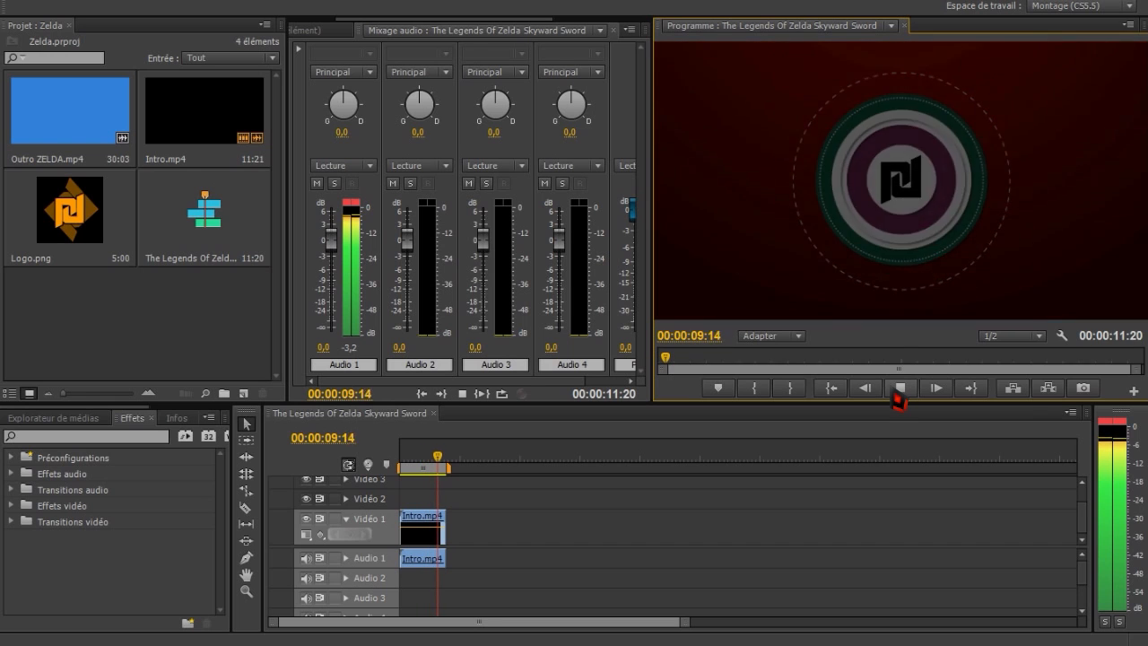
{"action": "left_click", "coordinate": [900, 389]}
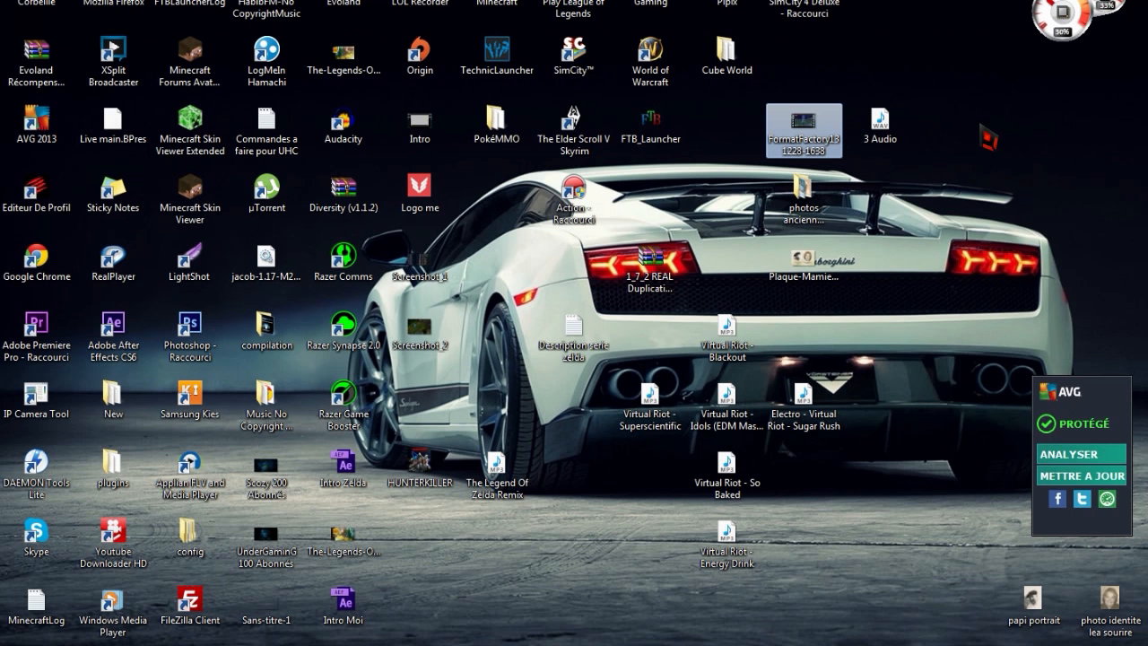
{"action": "left_click_drag", "start_coordinate": [917, 106], "coordinate": [153, 359]}
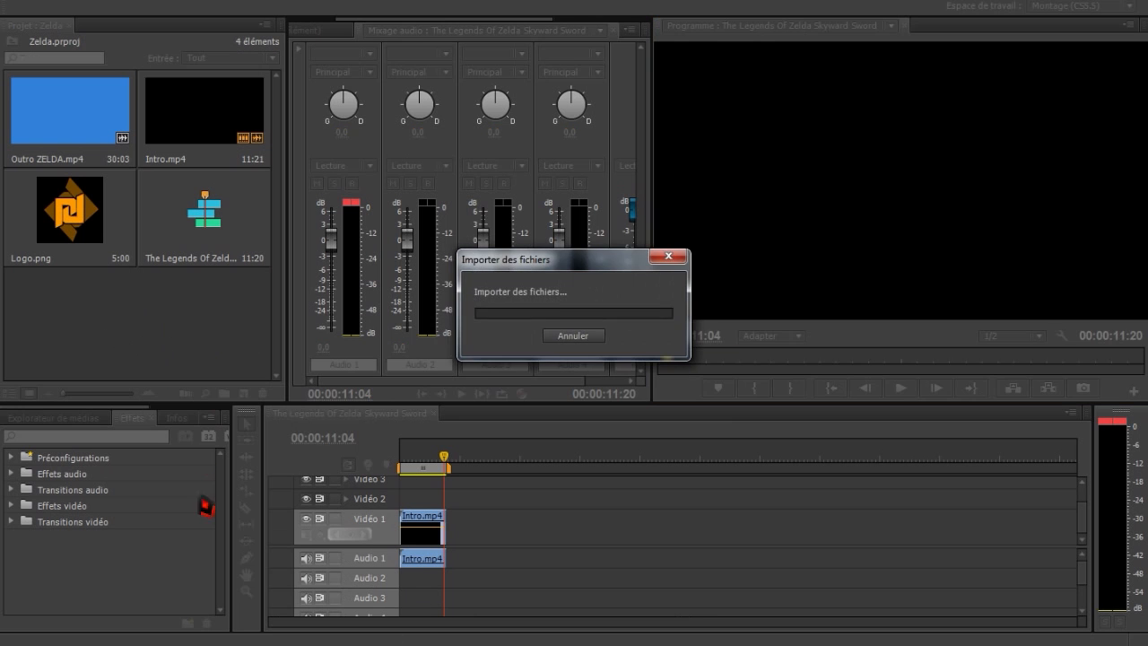
- Import the Composition 1_2 video from the Windows Vidéos library into the project and minimize the Explorer window
{"action": "left_click", "coordinate": [127, 645]}
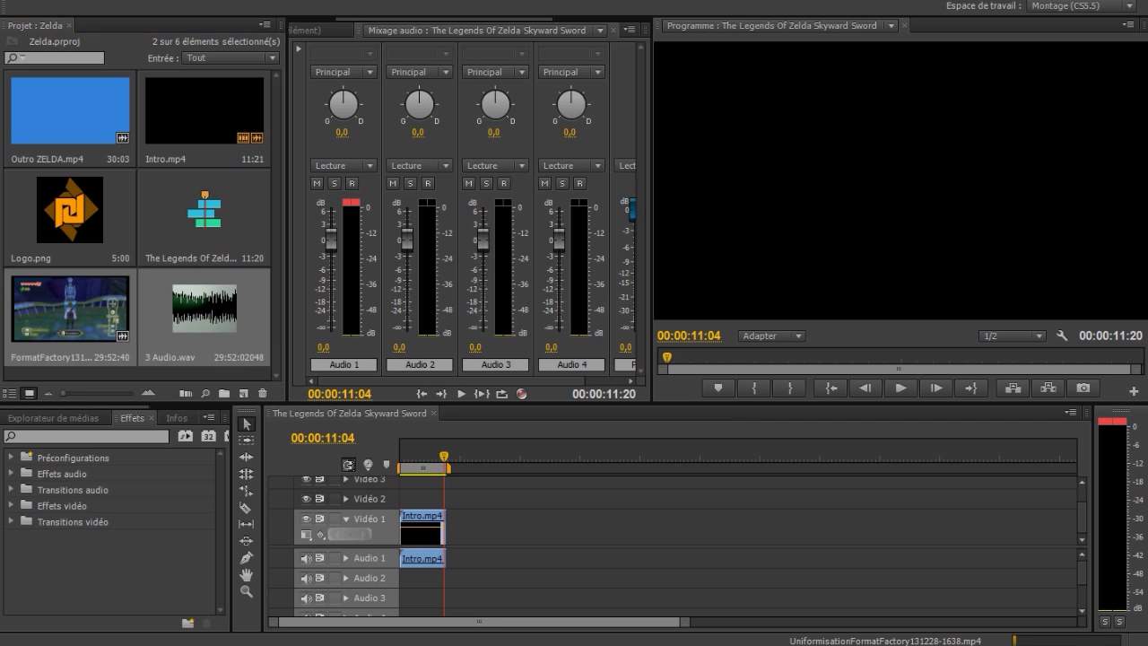
{"action": "left_click", "coordinate": [419, 152]}
{"action": "double_click", "coordinate": [419, 154]}
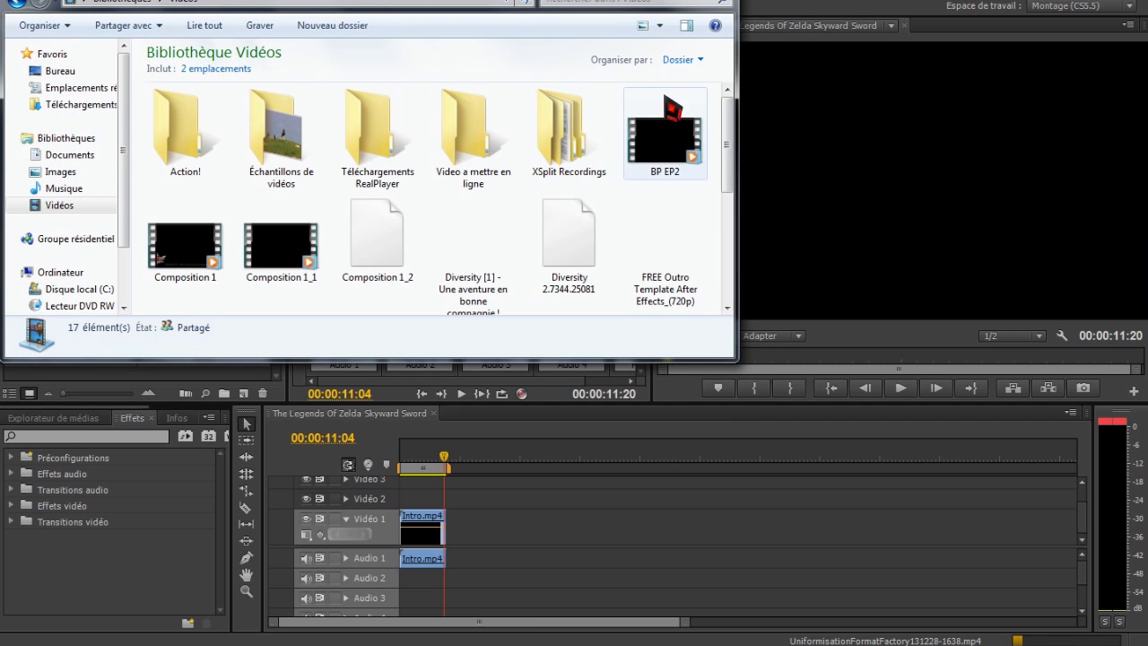
{"action": "left_click_drag", "start_coordinate": [736, 157], "coordinate": [735, 193]}
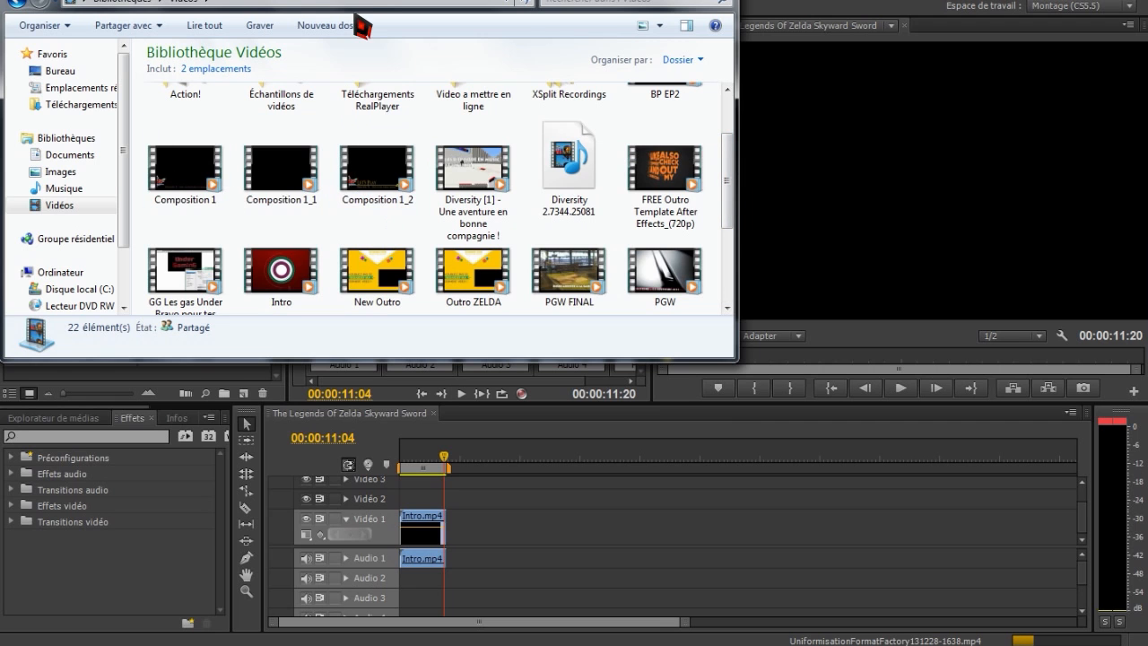
{"action": "left_click_drag", "start_coordinate": [362, 1], "coordinate": [727, 101]}
{"action": "left_click_drag", "start_coordinate": [745, 280], "coordinate": [255, 261]}
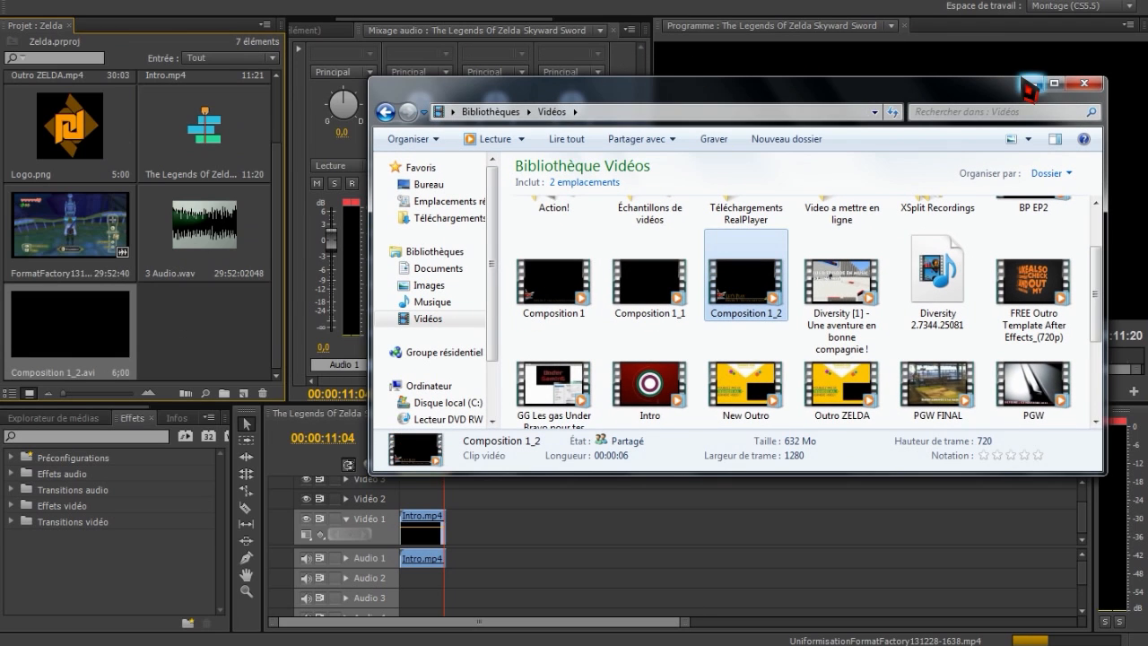
{"action": "left_click", "coordinate": [1028, 84]}
- Place FormatFactory131228-1638.mp4 directly after Intro.mp4 on Vidéo 1, with its audio on Audio 2
{"action": "left_click_drag", "start_coordinate": [114, 223], "coordinate": [491, 538]}
{"action": "left_click_drag", "start_coordinate": [466, 543], "coordinate": [441, 542]}
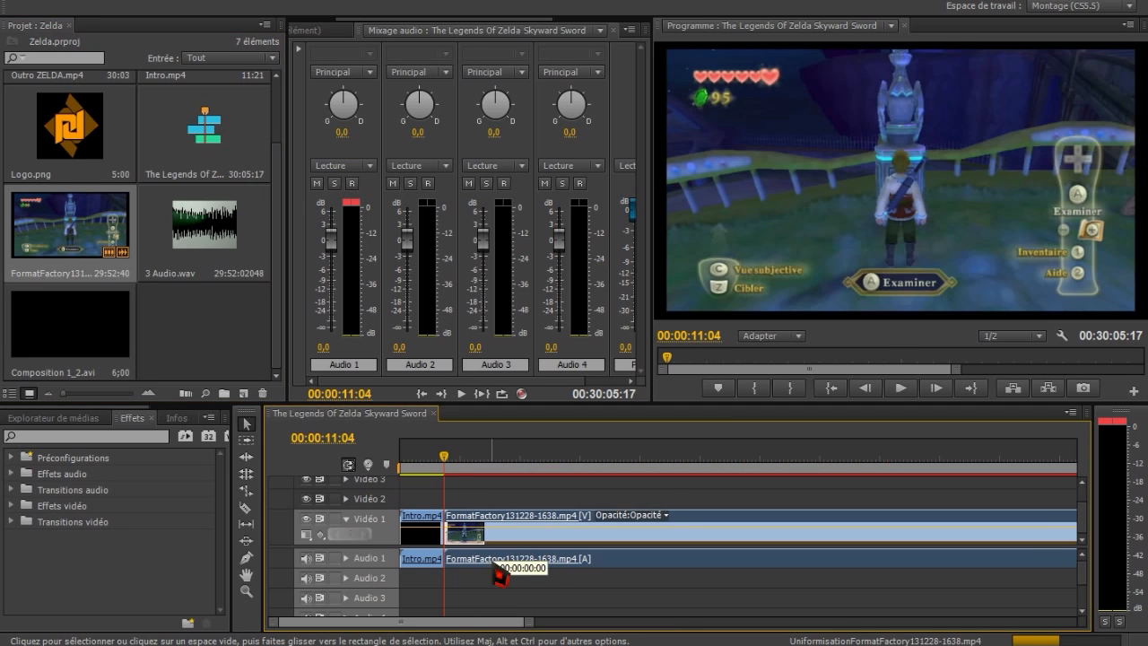
{"action": "left_click_drag", "start_coordinate": [499, 574], "coordinate": [500, 578]}
- Add 3 Audio.wav to Audio 1 directly after the intro's audio, aligned with the start of the gameplay clip
{"action": "left_click", "coordinate": [178, 218]}
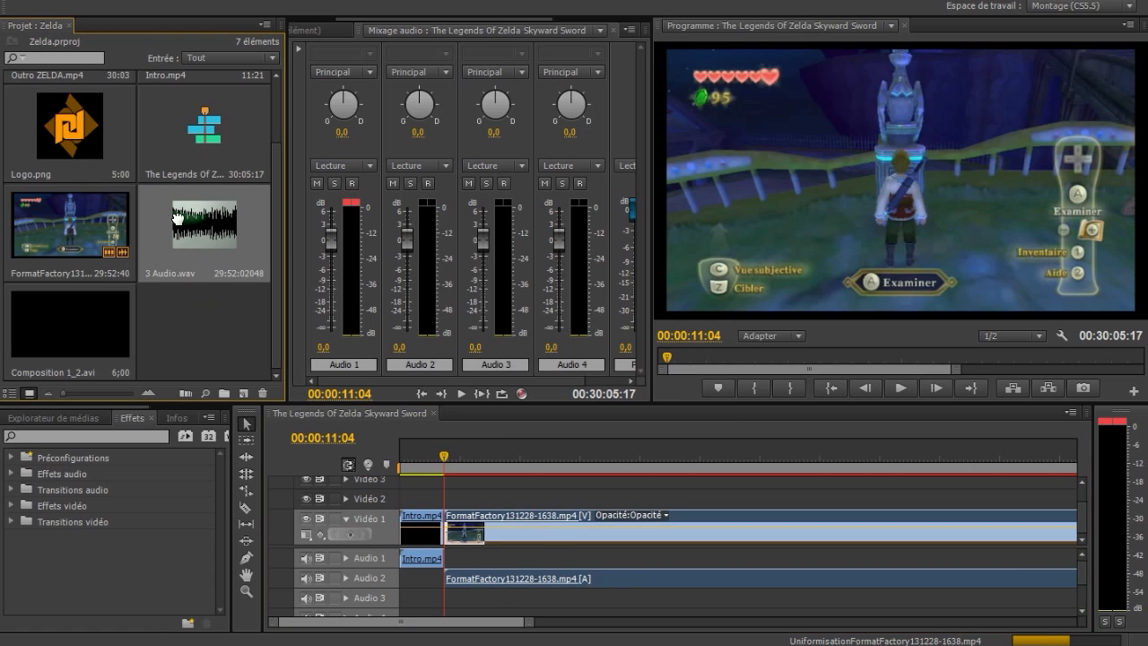
{"action": "left_click_drag", "start_coordinate": [177, 218], "coordinate": [456, 559]}
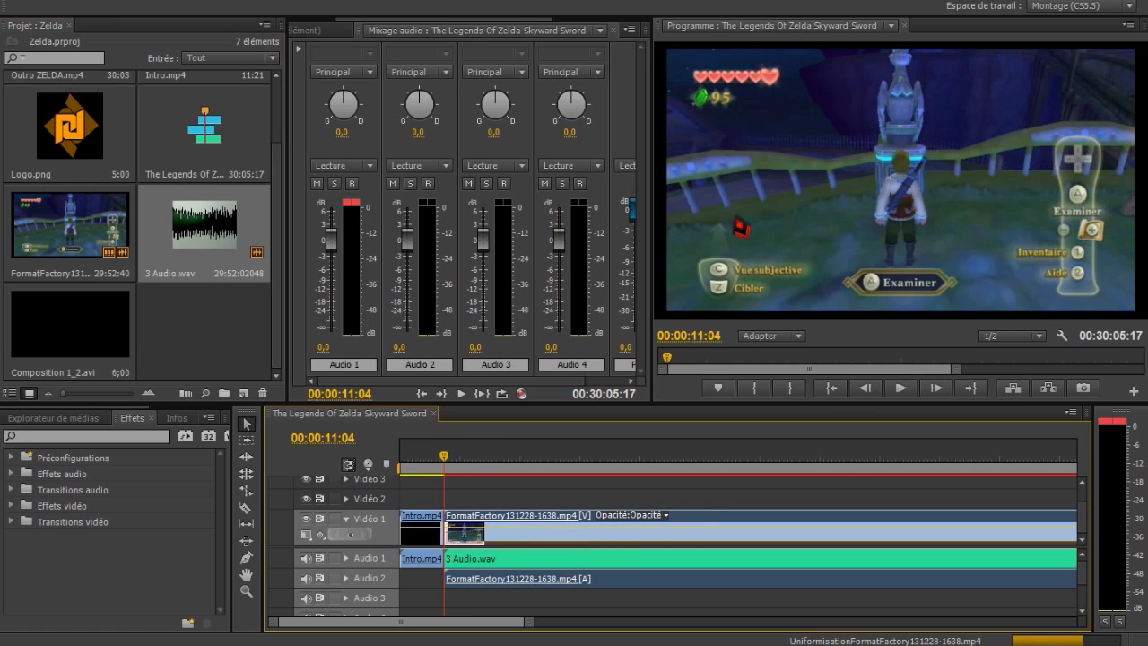
- Set the gameplay clip's Echelle to 107 in its Trajectoire effect and deselect the clip
{"action": "left_click", "coordinate": [903, 182]}
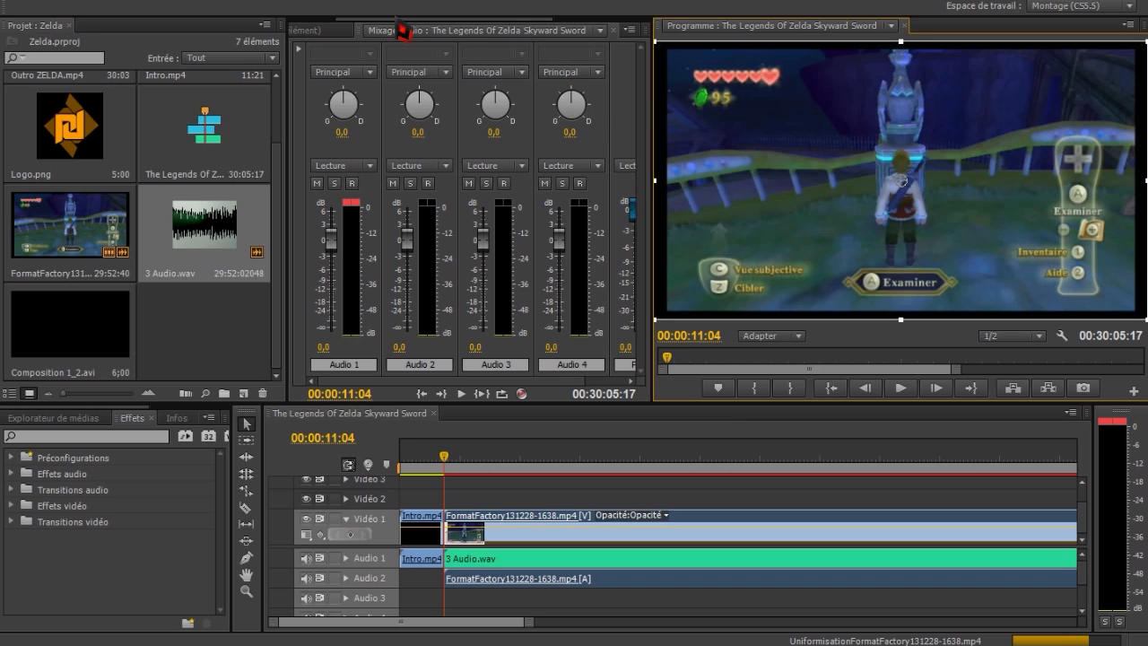
{"action": "left_click", "coordinate": [489, 31]}
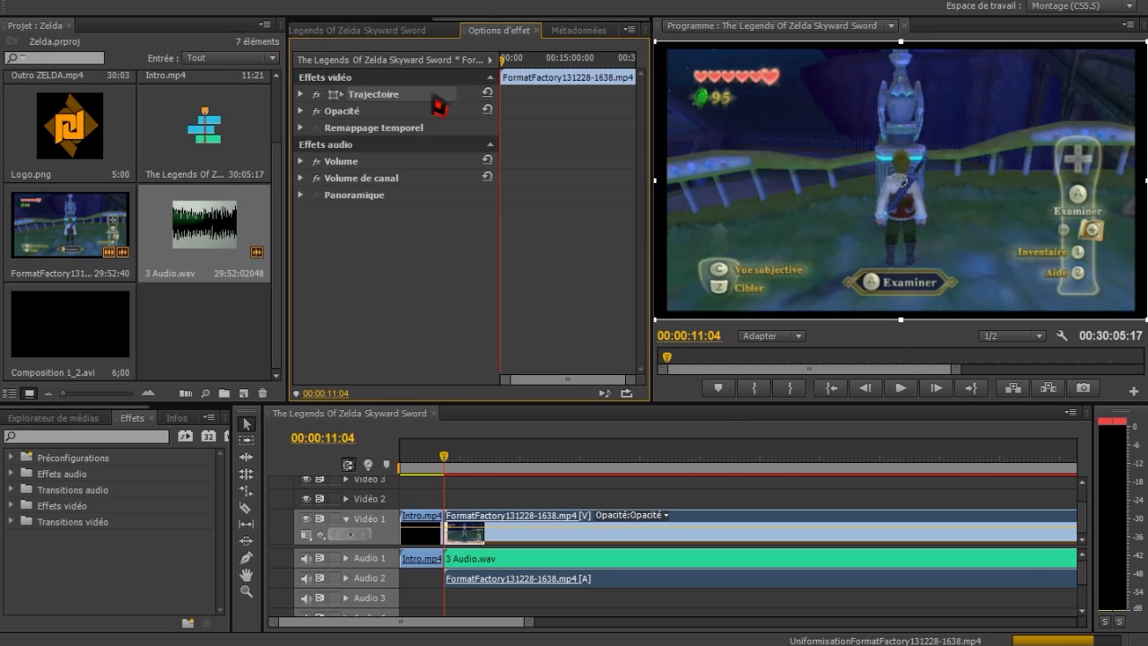
{"action": "left_click", "coordinate": [301, 94]}
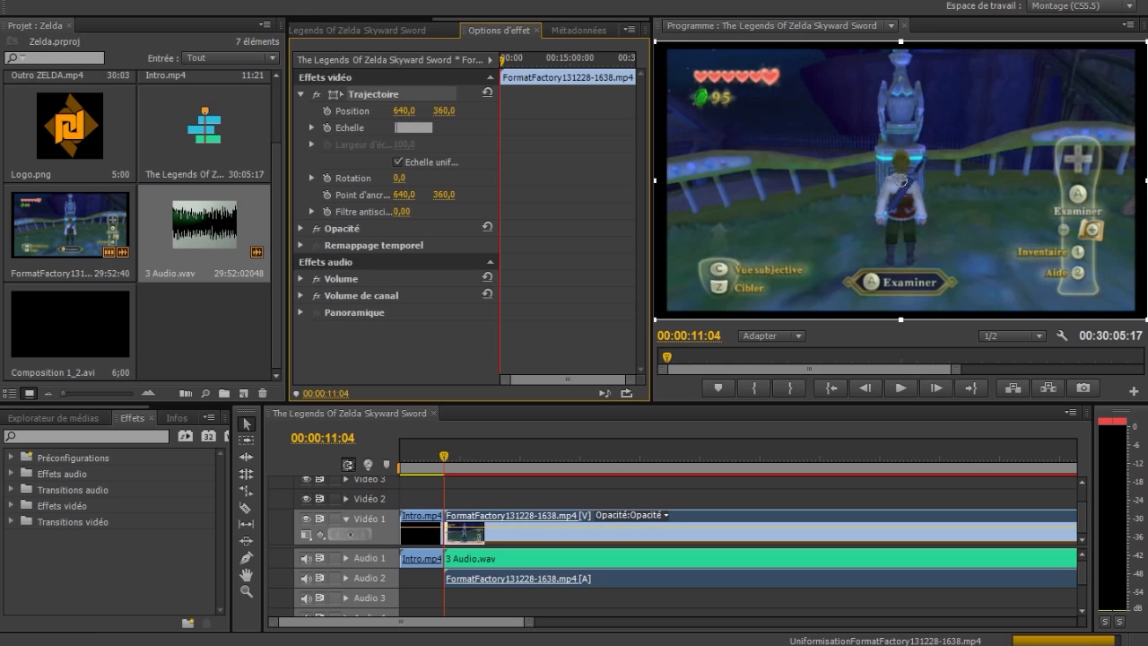
{"action": "key", "text": "Return"}
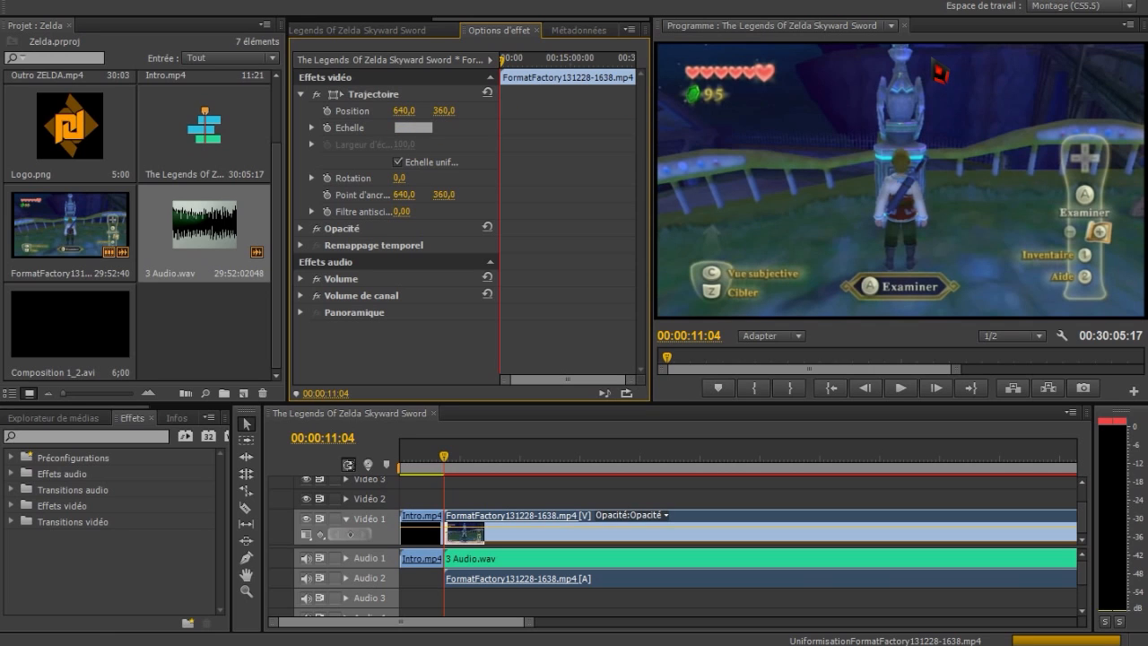
{"action": "type", "text": "107"}
{"action": "key", "text": "Return"}
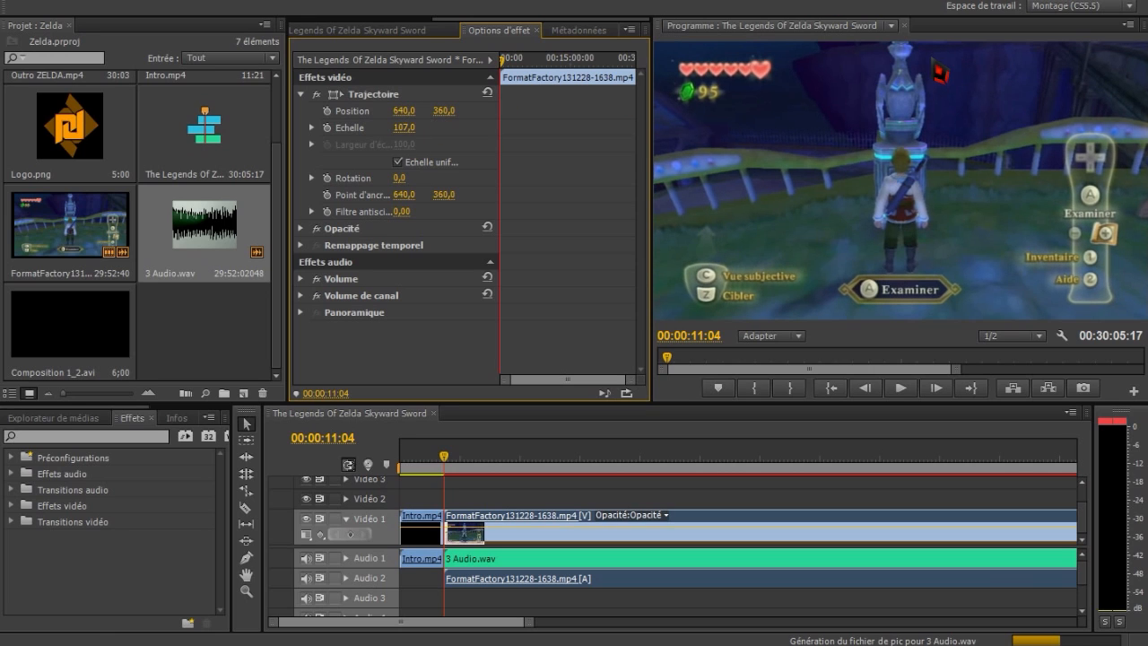
{"action": "left_click", "coordinate": [743, 503]}
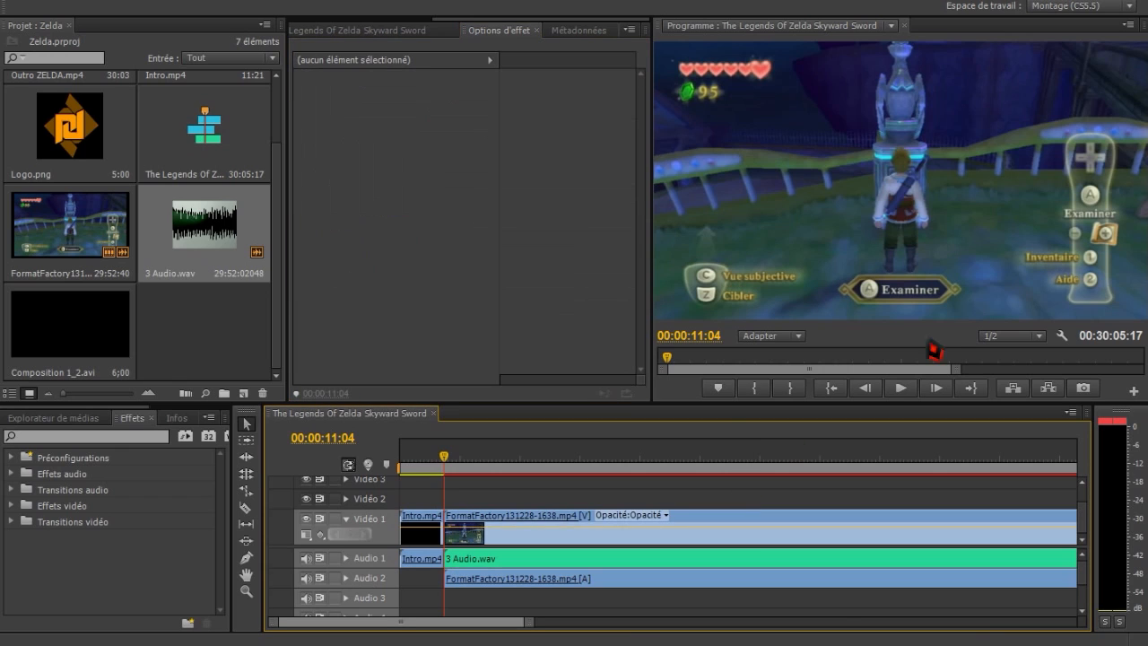
- Switch the program monitor's playback resolution to Intégrale, and return it to 1/2
{"action": "left_click", "coordinate": [1038, 336]}
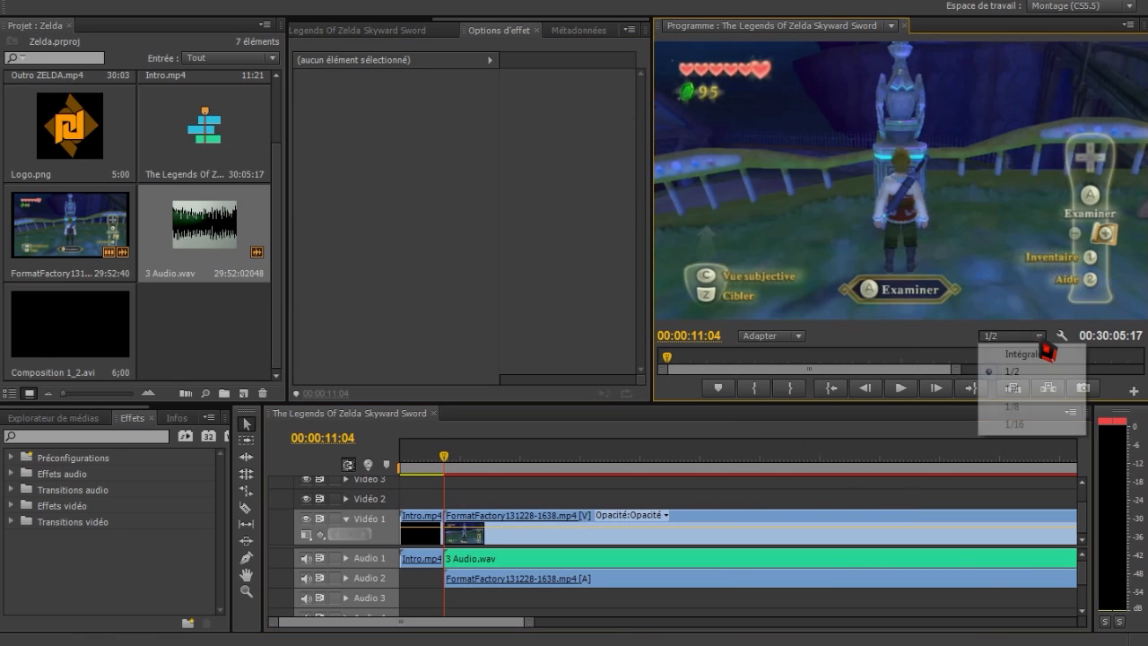
{"action": "left_click", "coordinate": [1014, 355]}
{"action": "left_click", "coordinate": [1009, 336]}
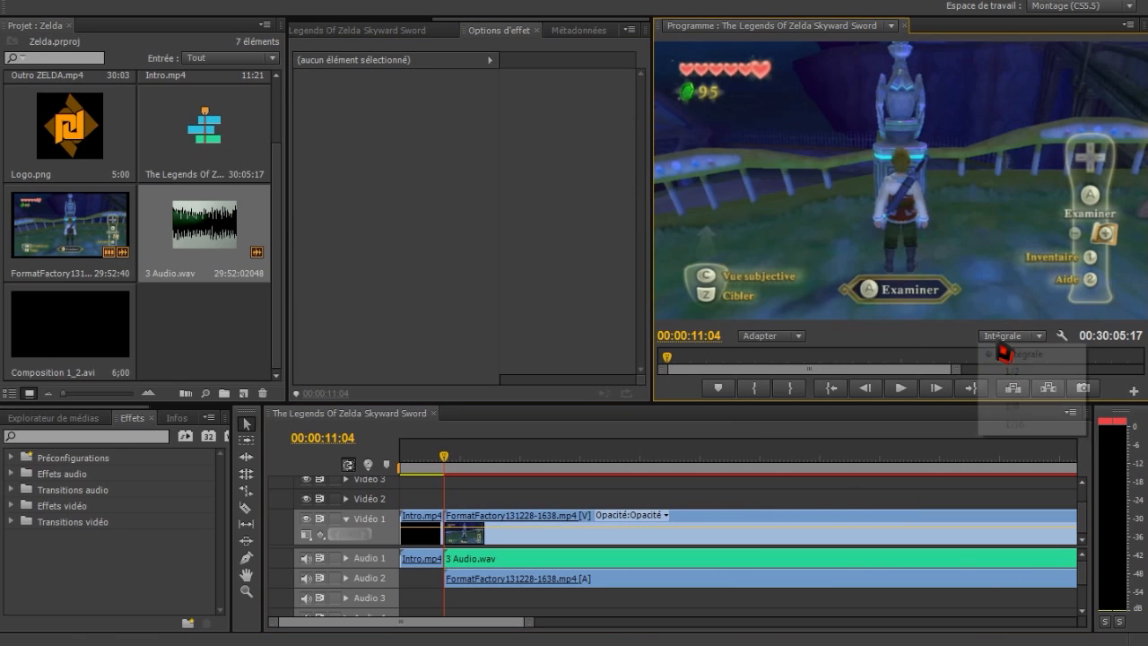
{"action": "left_click", "coordinate": [1011, 371]}
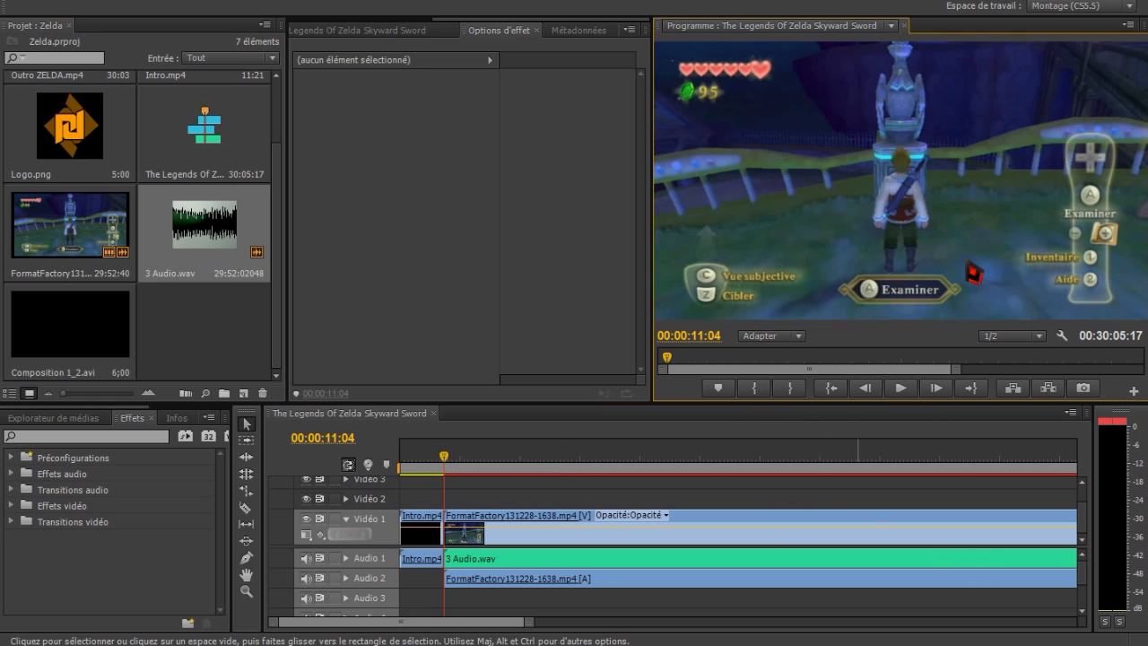
- Set the Audio 2 track volume to -15 dB in the audio mixer and briefly play the sequence
{"action": "left_click", "coordinate": [420, 29]}
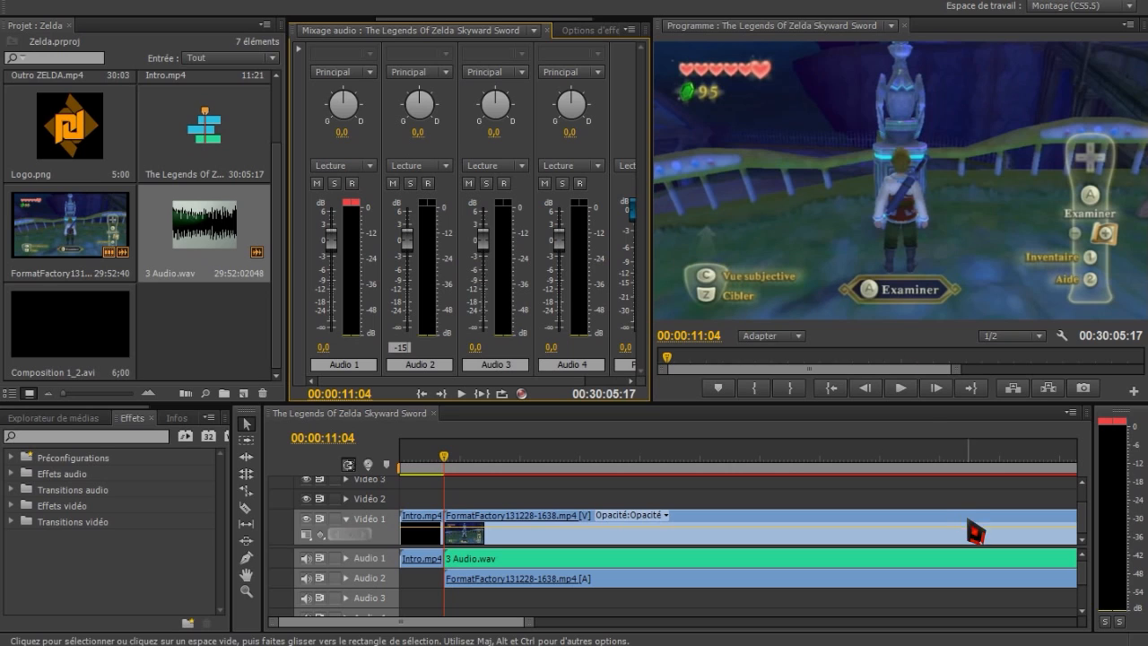
{"action": "key", "text": "Return"}
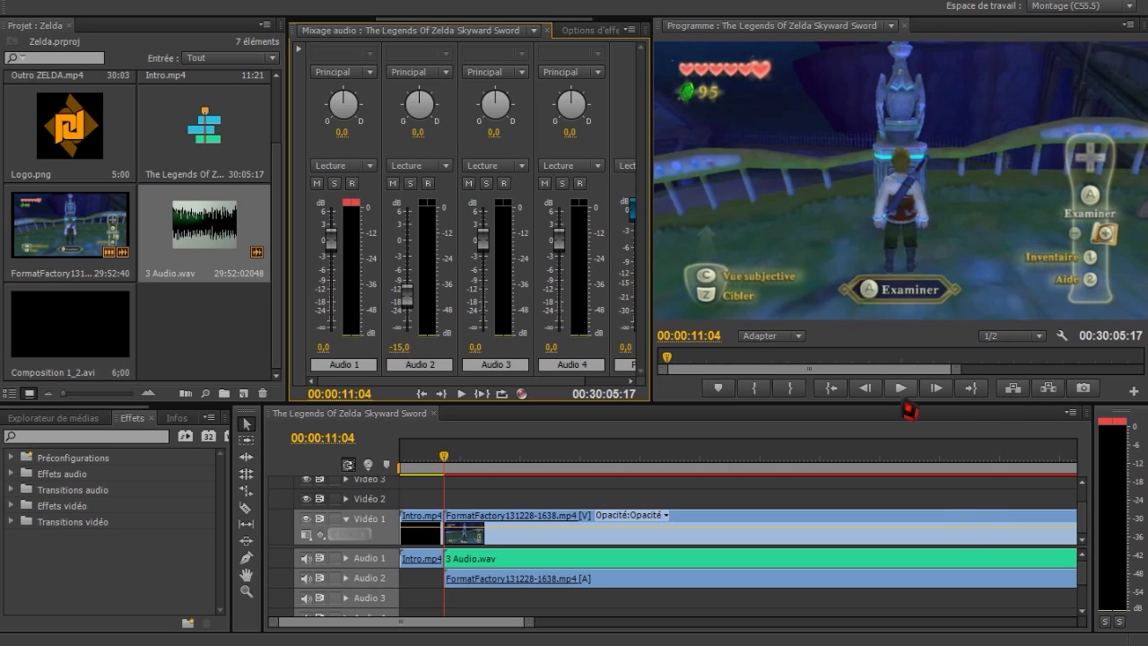
{"action": "left_click", "coordinate": [904, 404]}
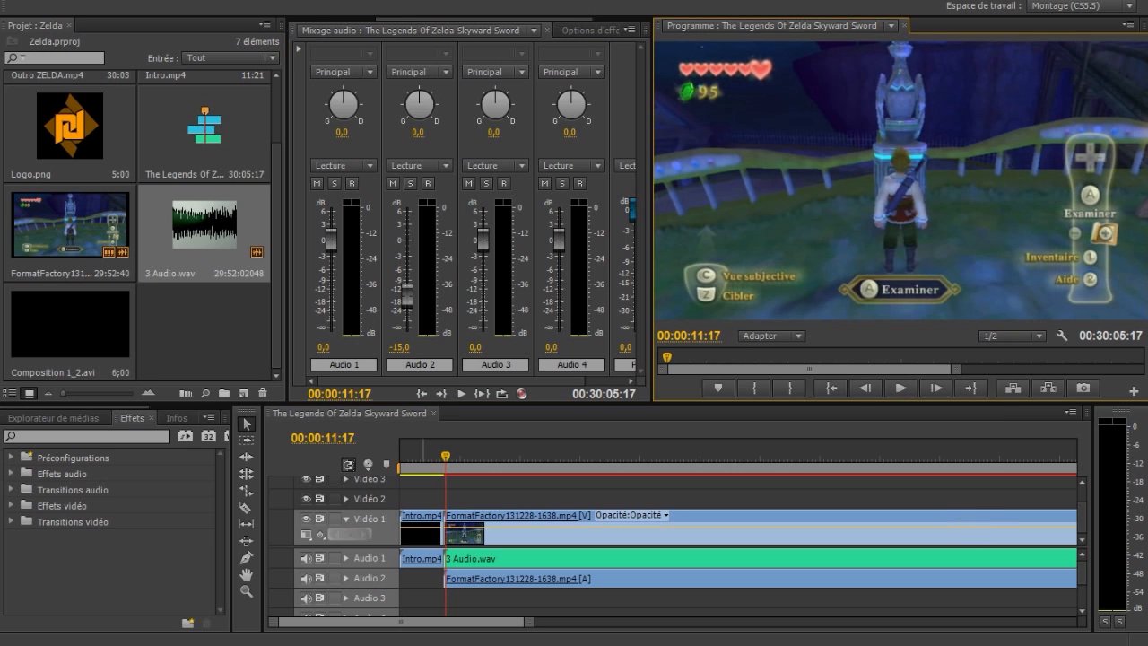
- Apply the Fondu au noir video transition at the cut between Intro.mp4 and the gameplay clip on Vidéo 1
{"action": "left_click", "coordinate": [13, 521]}
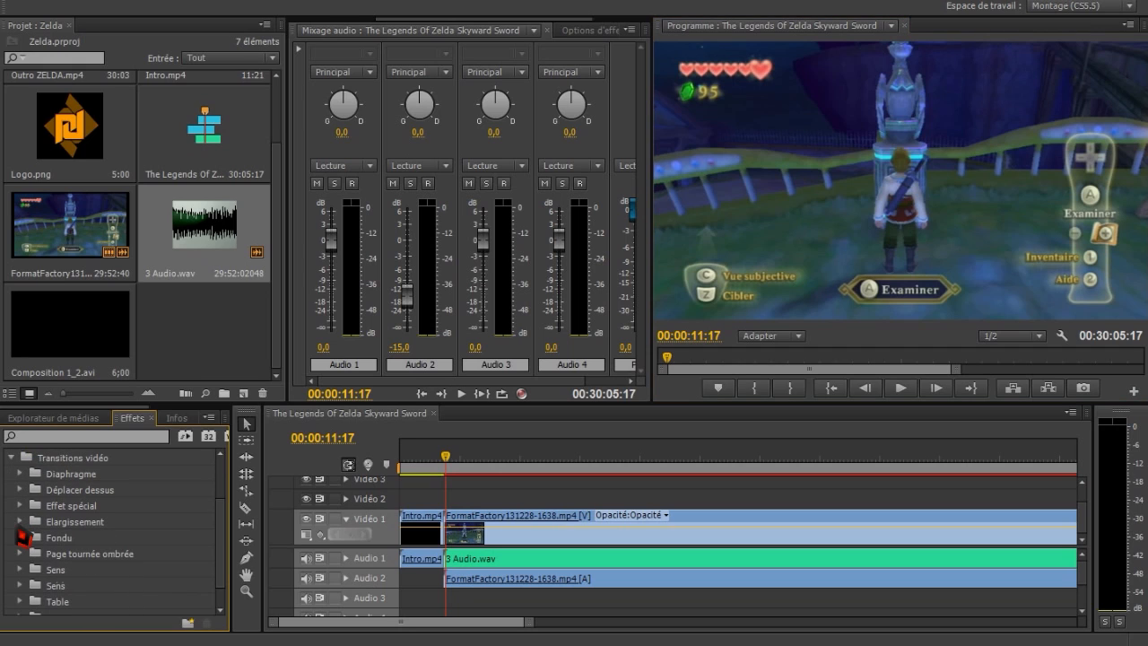
{"action": "left_click", "coordinate": [20, 537]}
{"action": "scroll", "coordinate": [27, 547], "scroll_direction": "down", "scroll_amount": 2}
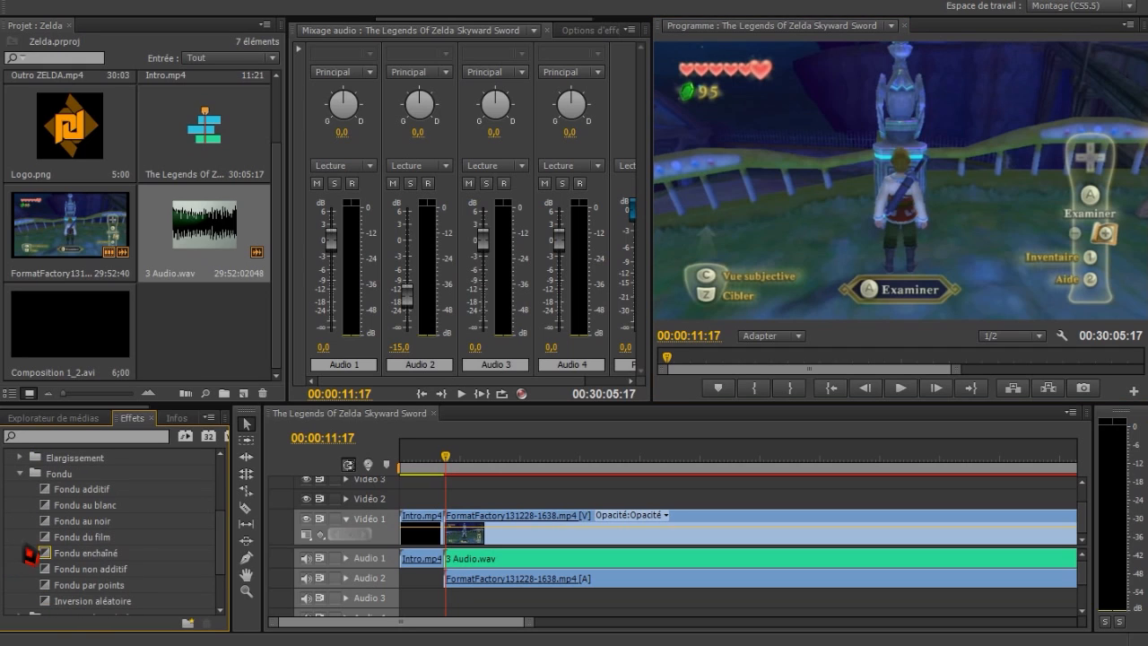
{"action": "left_click_drag", "start_coordinate": [83, 523], "coordinate": [449, 534]}
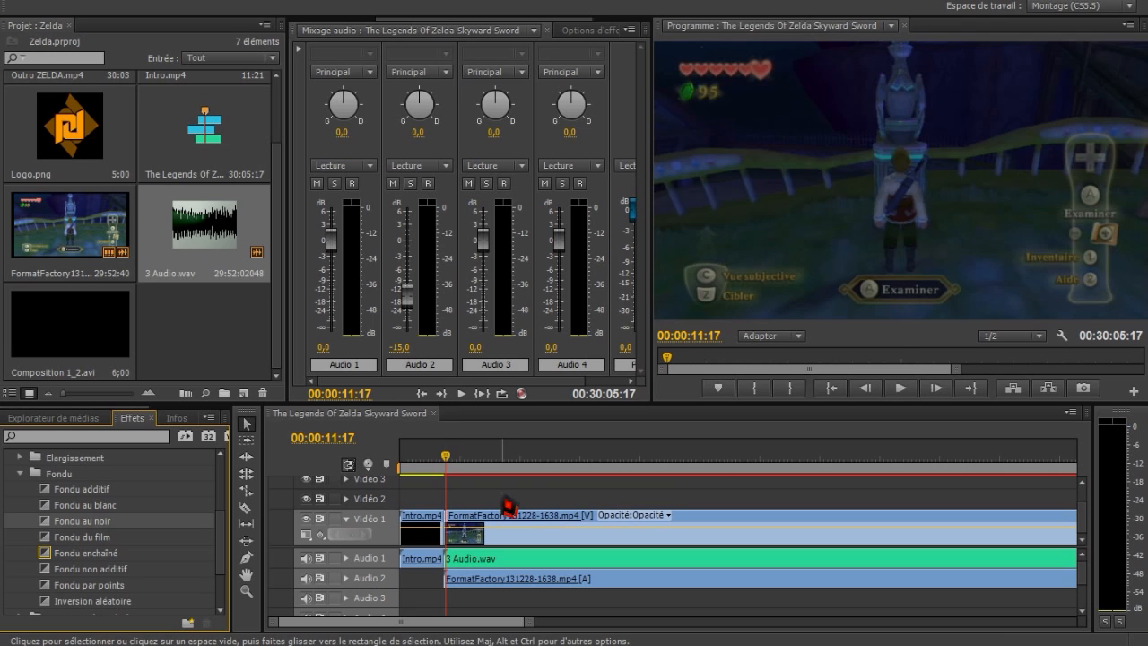
- Play the sequence from just before the intro-to-gameplay cut to preview the fade and the audio balance
{"action": "left_click", "coordinate": [440, 464]}
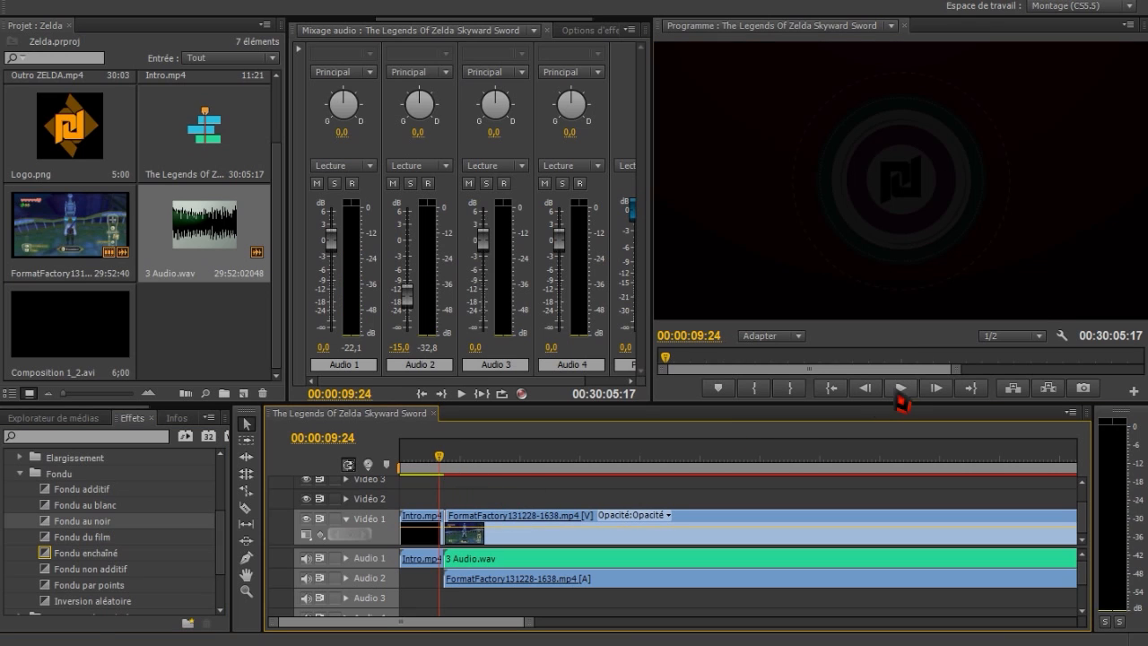
{"action": "left_click", "coordinate": [898, 396]}
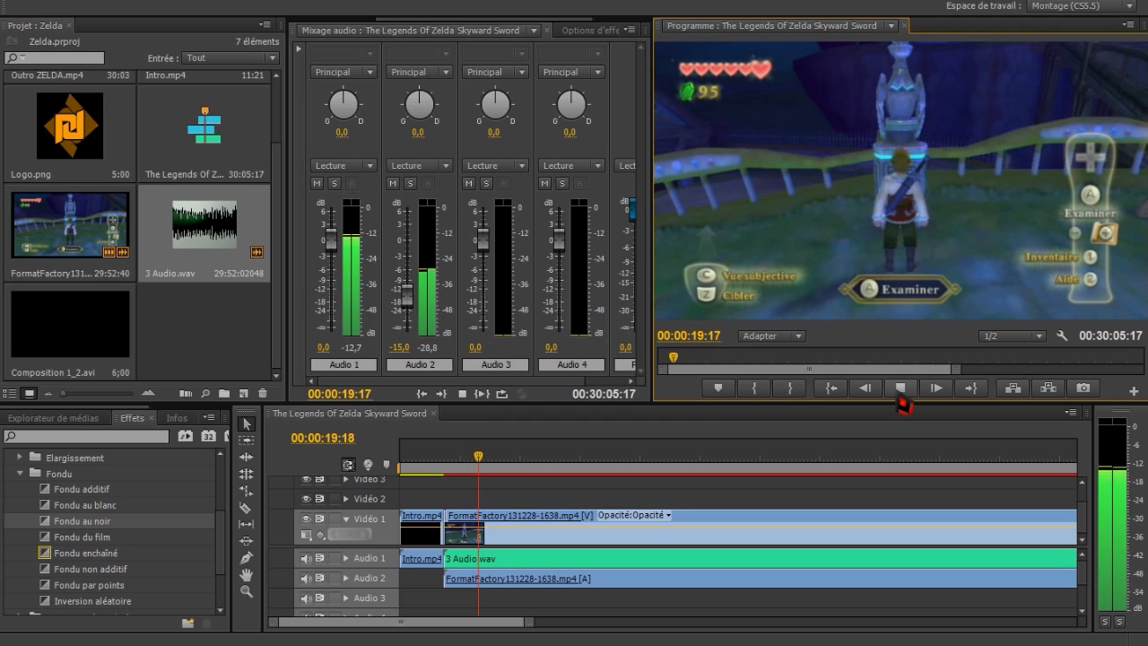
{"action": "left_click", "coordinate": [898, 393]}
- Preview a later part of the gameplay with both audio tracks, stopping at about 00:04:43
{"action": "left_click_drag", "start_coordinate": [450, 620], "coordinate": [497, 627]}
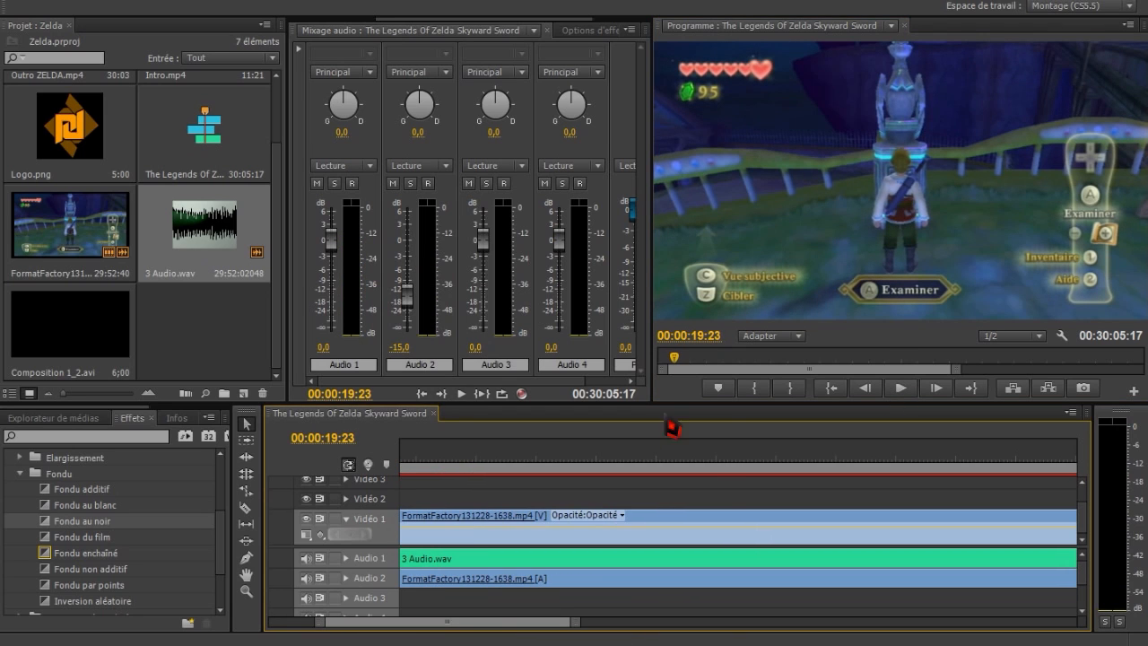
{"action": "left_click", "coordinate": [718, 481]}
{"action": "left_click_drag", "start_coordinate": [723, 487], "coordinate": [687, 476]}
{"action": "left_click", "coordinate": [900, 387]}
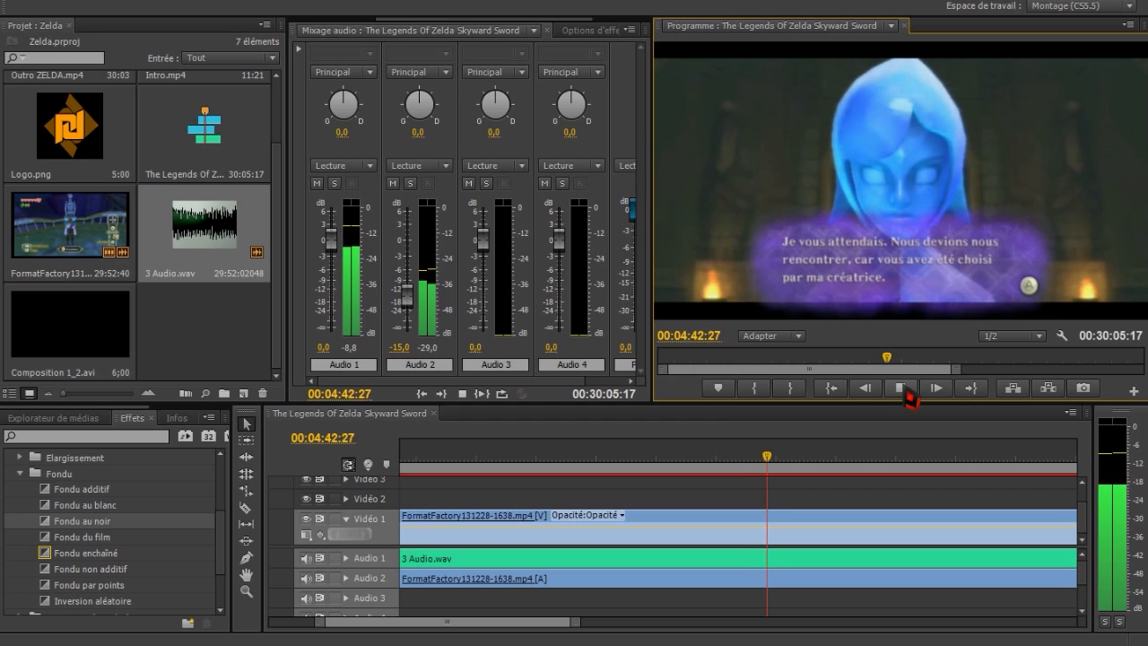
{"action": "left_click", "coordinate": [902, 389]}
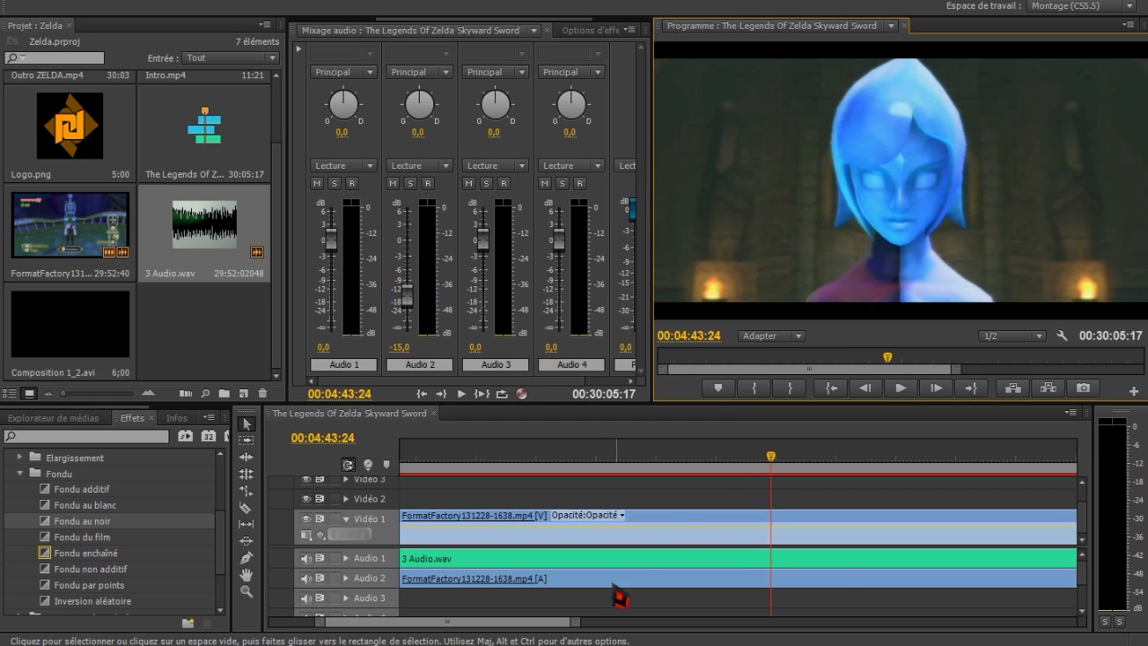
- Preview the end of the gameplay footage from about 00:29:53, stopping at about 00:30:01 near the end of 3 Audio.wav
{"action": "left_click_drag", "start_coordinate": [493, 622], "coordinate": [350, 615]}
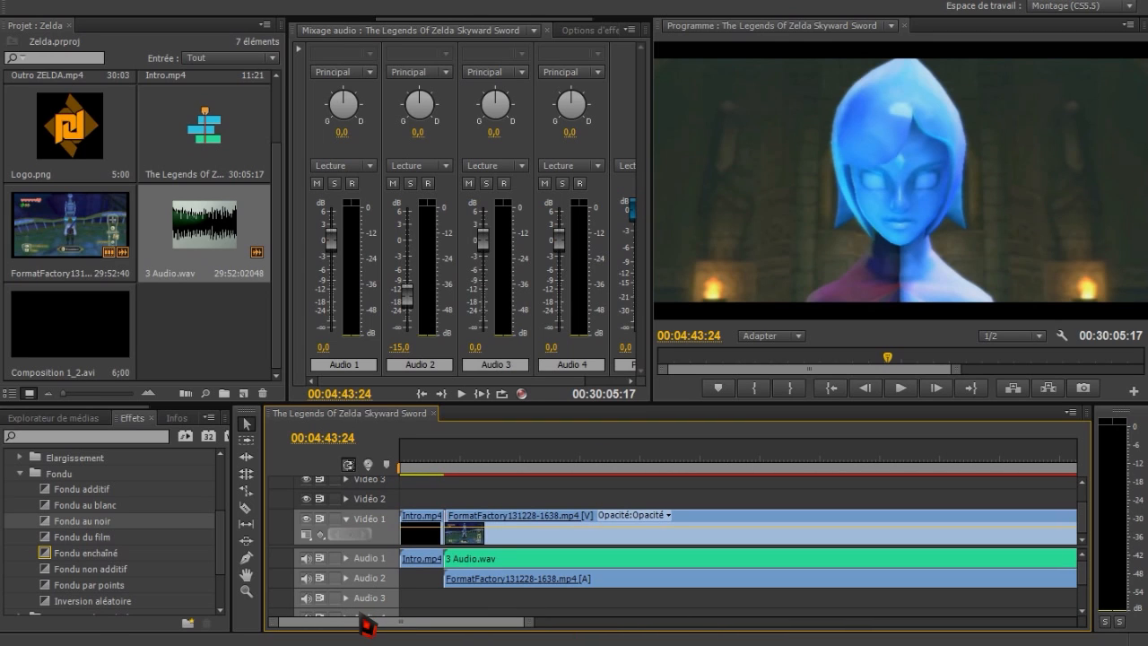
{"action": "left_click_drag", "start_coordinate": [368, 625], "coordinate": [697, 623]}
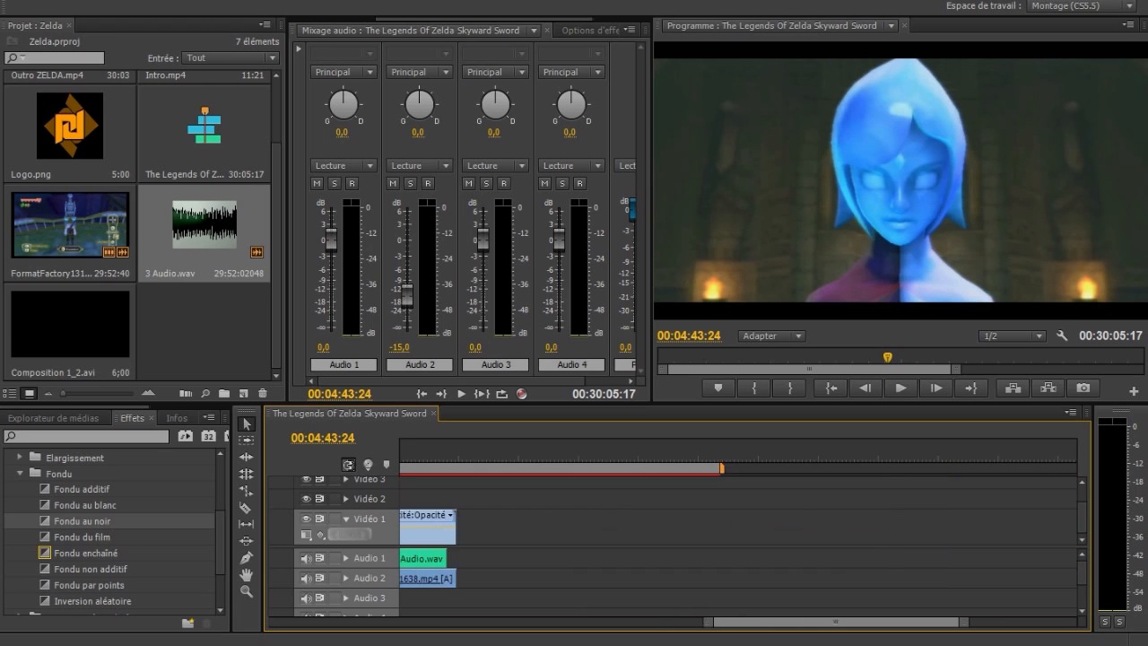
{"action": "left_click", "coordinate": [738, 464]}
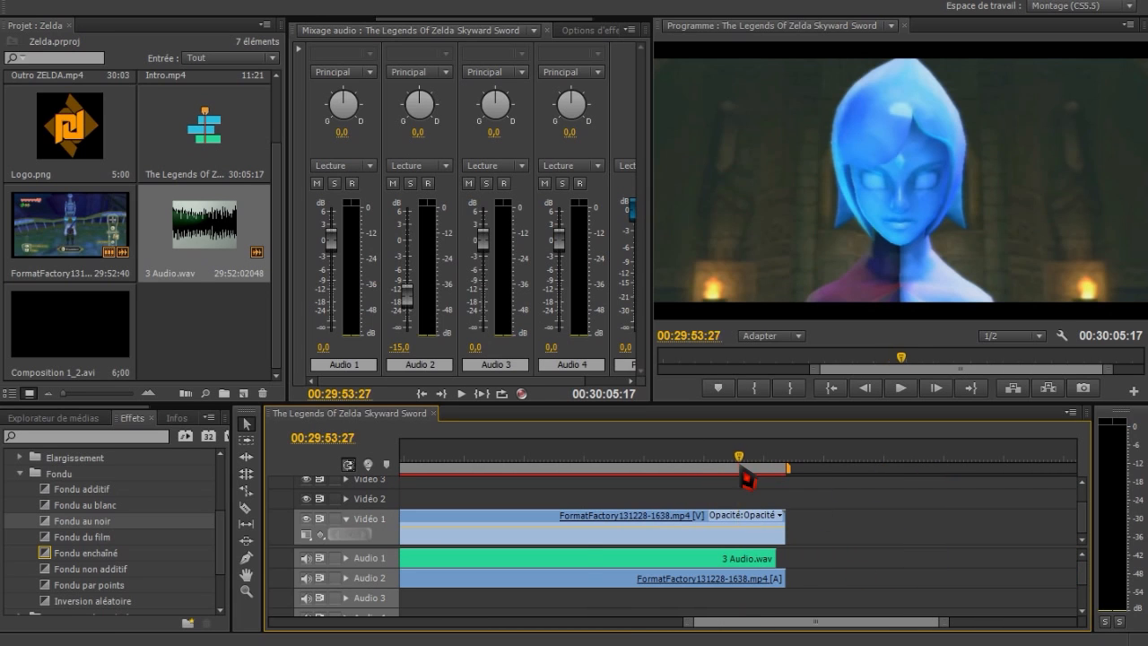
{"action": "left_click", "coordinate": [896, 402]}
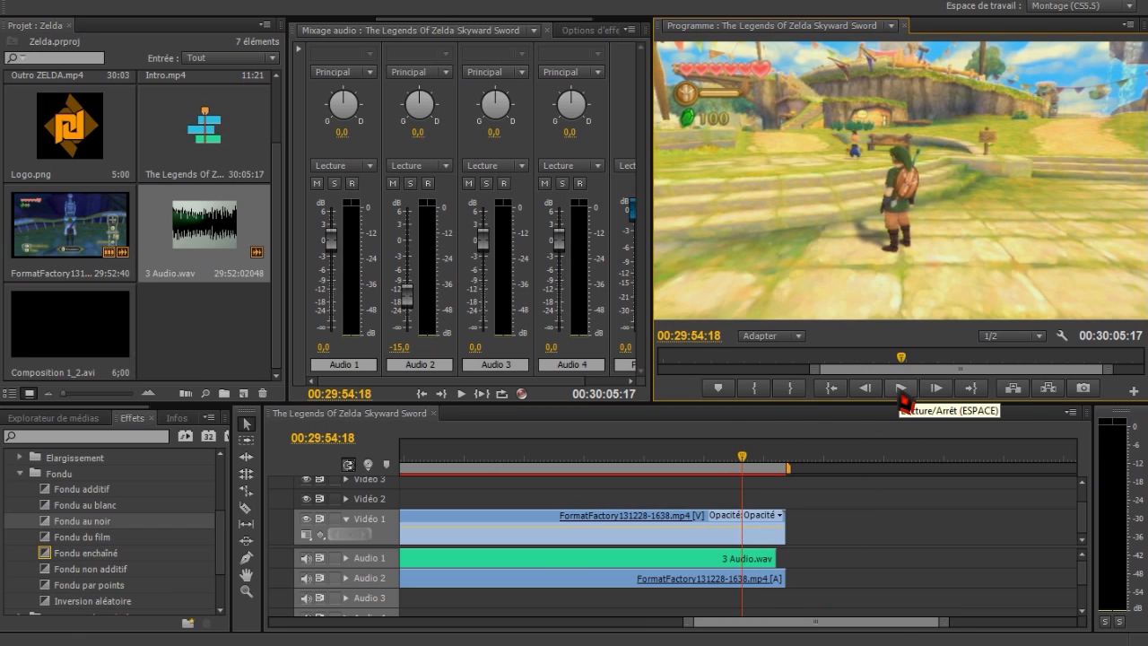
{"action": "left_click_drag", "start_coordinate": [892, 404], "coordinate": [883, 396]}
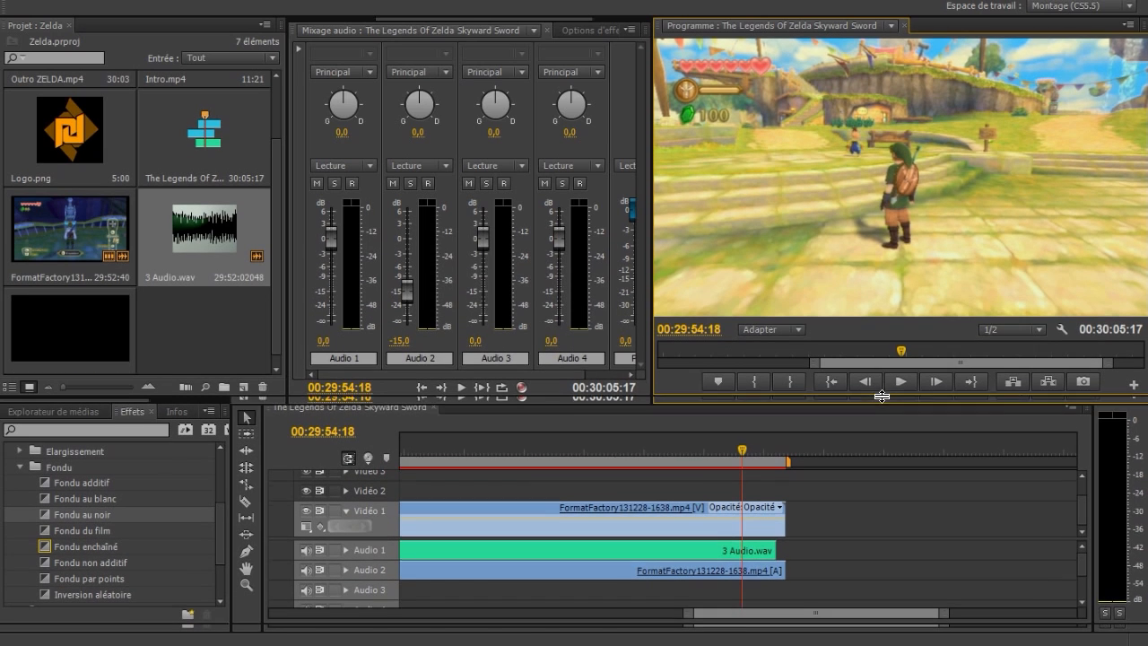
{"action": "left_click", "coordinate": [901, 381]}
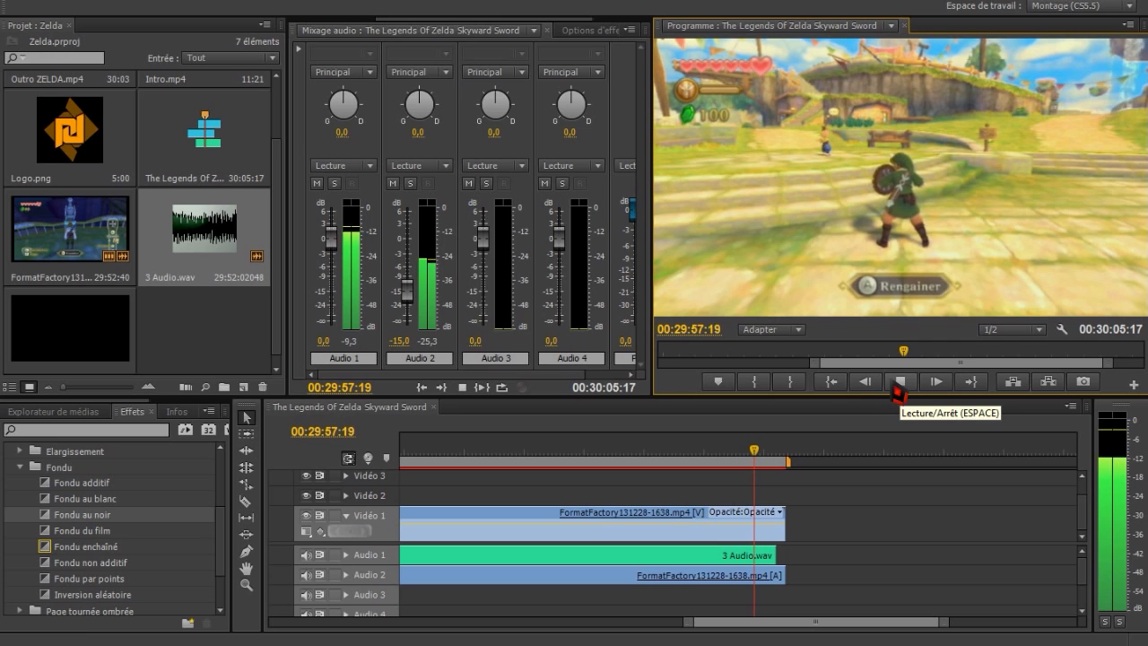
{"action": "left_click", "coordinate": [902, 386]}
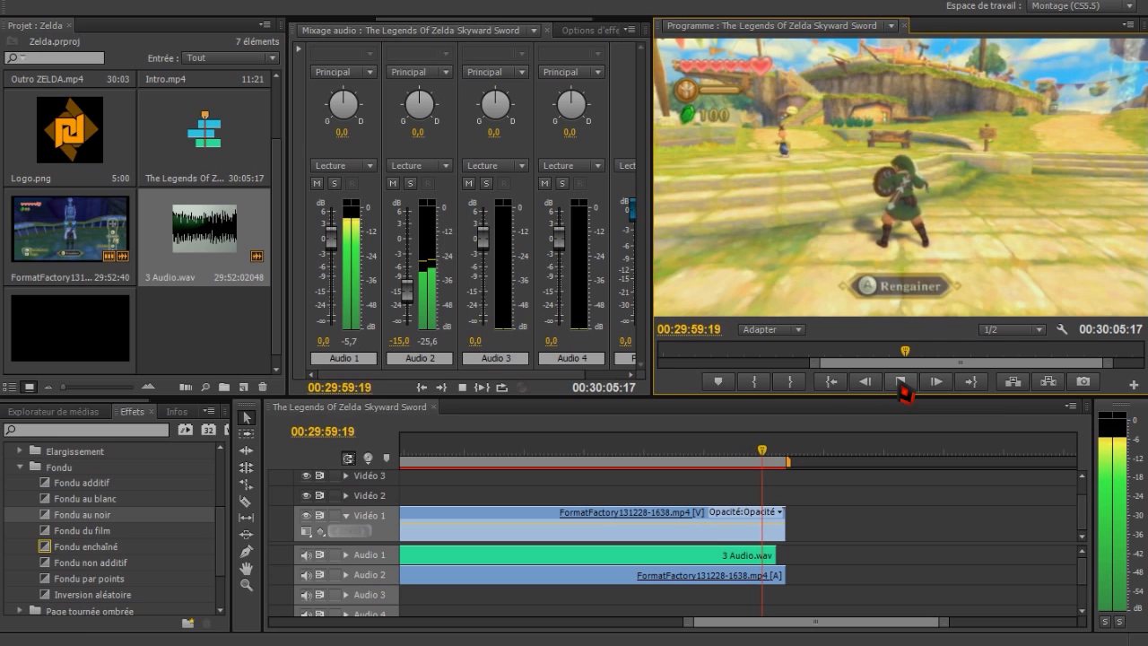
{"action": "left_click", "coordinate": [902, 384]}
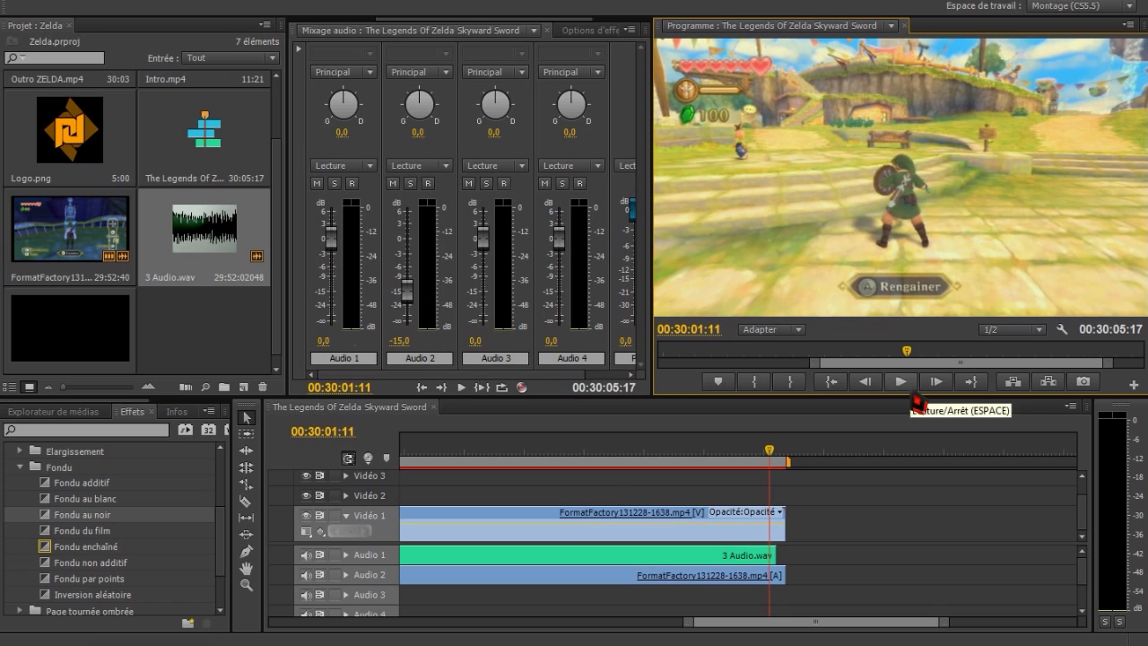
- Split the gameplay clip and 3 Audio.wav at 00:30:01:11 and delete the leftover pieces after the cut
{"action": "left_click", "coordinate": [248, 501]}
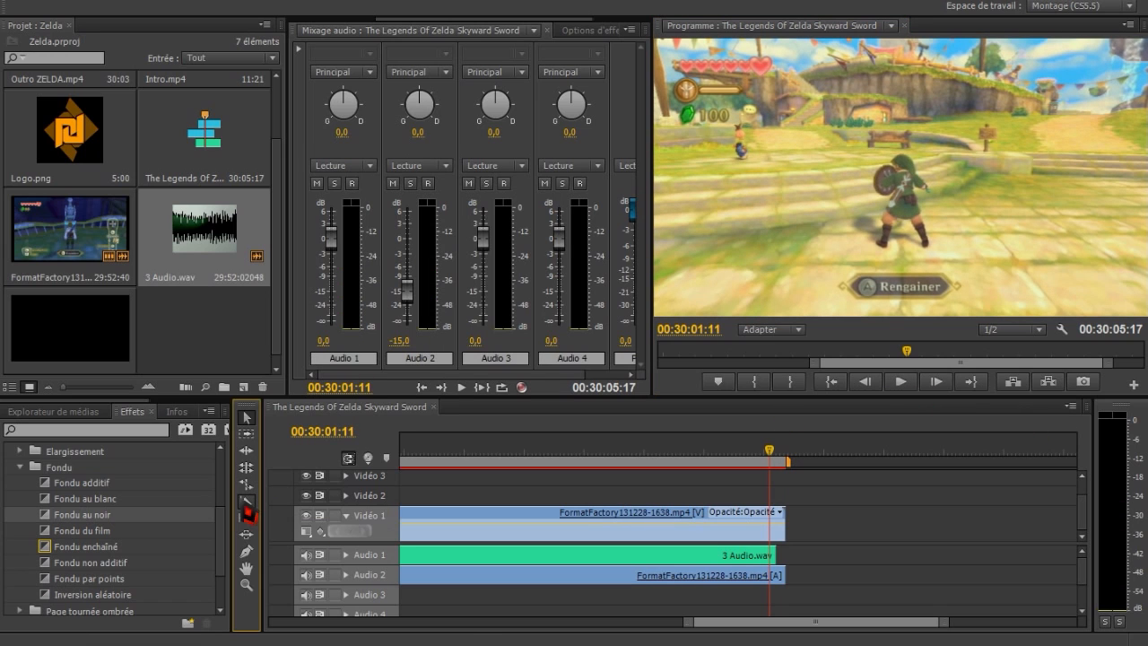
{"action": "left_click", "coordinate": [772, 557]}
{"action": "left_click", "coordinate": [773, 575]}
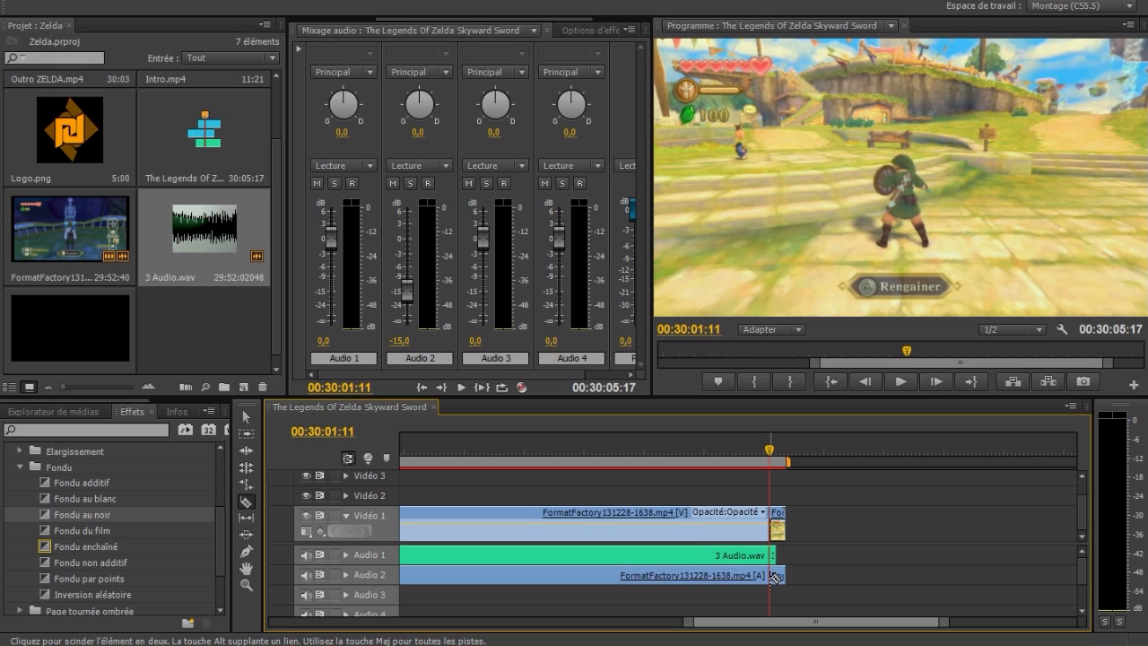
{"action": "left_click", "coordinate": [247, 417]}
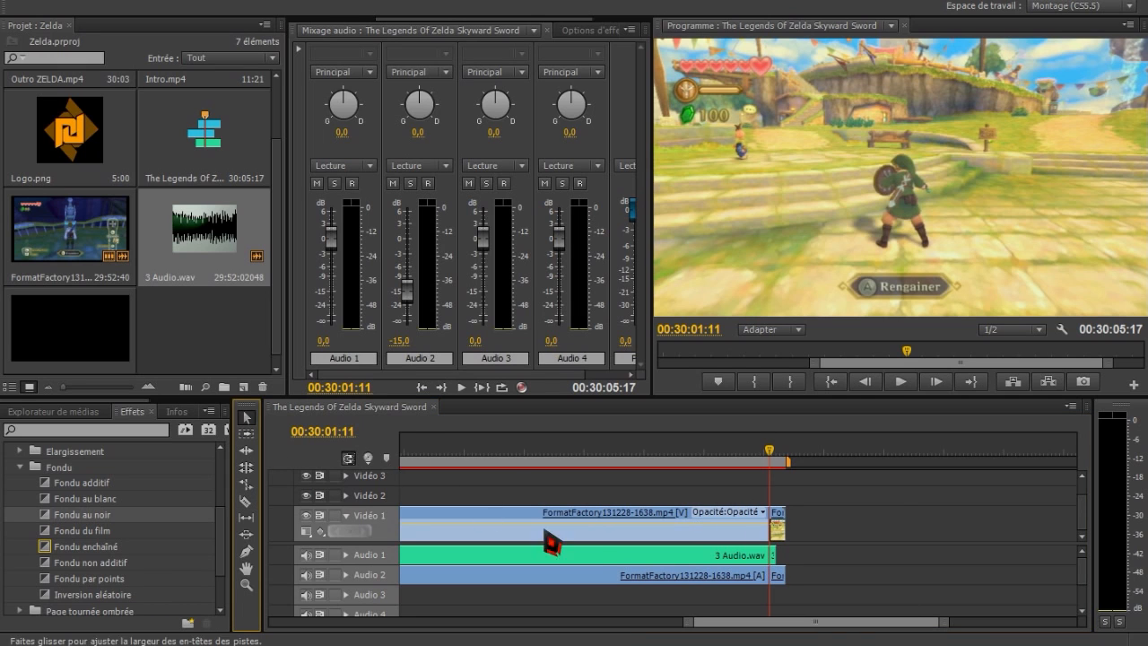
{"action": "left_click", "coordinate": [785, 543]}
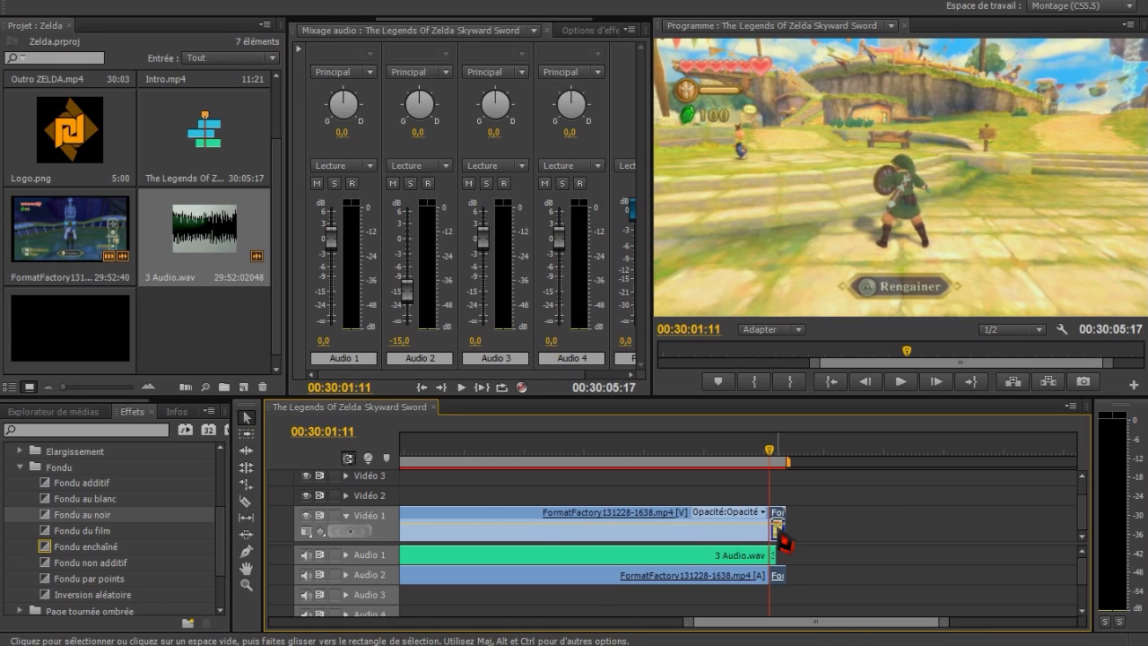
{"action": "key", "text": "Delete"}
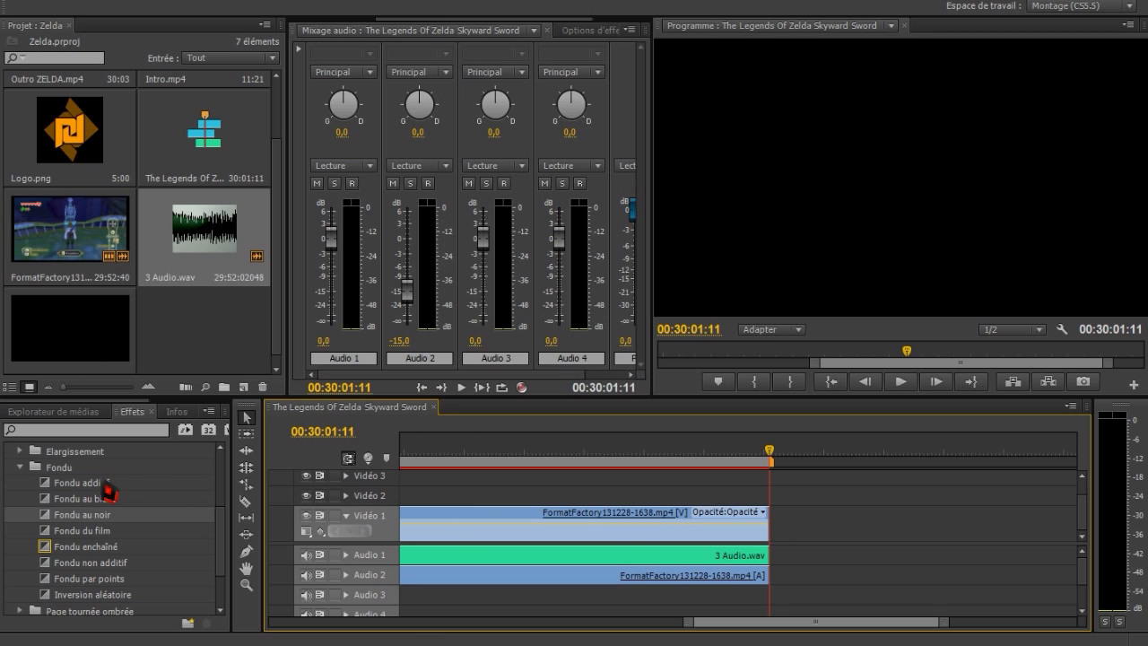
- Apply Fondu au noir to the end of the gameplay video on Vidéo 1 and Fondu exponentiel to the end of its audio on Audio 2
{"action": "left_click_drag", "start_coordinate": [99, 517], "coordinate": [761, 532]}
{"action": "scroll", "coordinate": [107, 561], "scroll_direction": "up", "scroll_amount": 4}
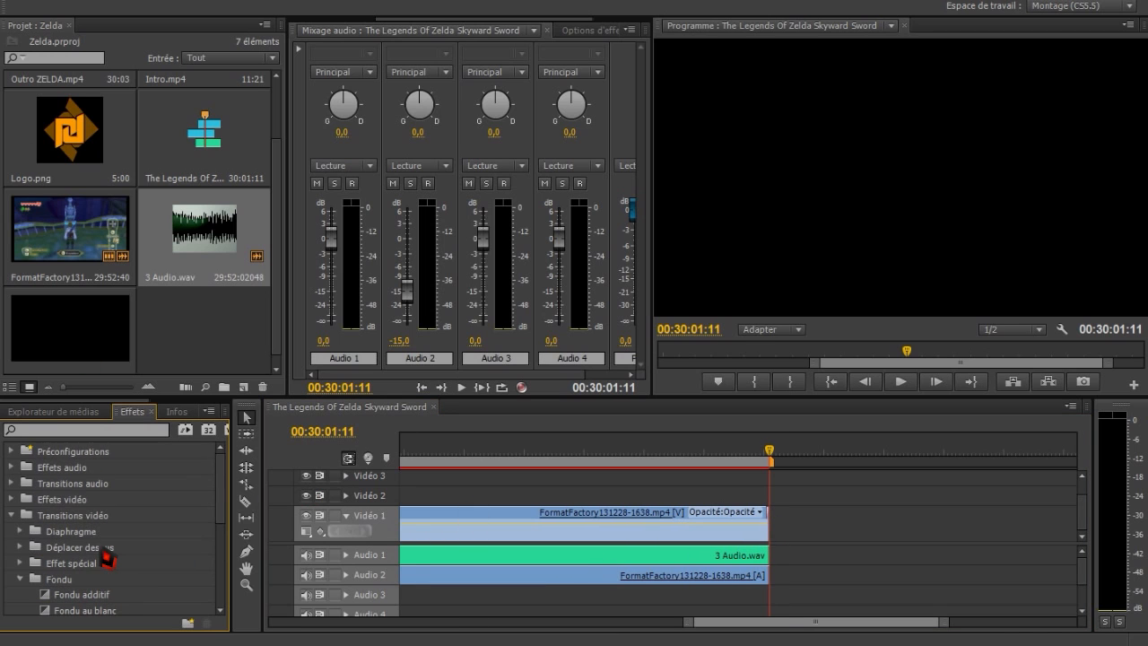
{"action": "left_click", "coordinate": [12, 483]}
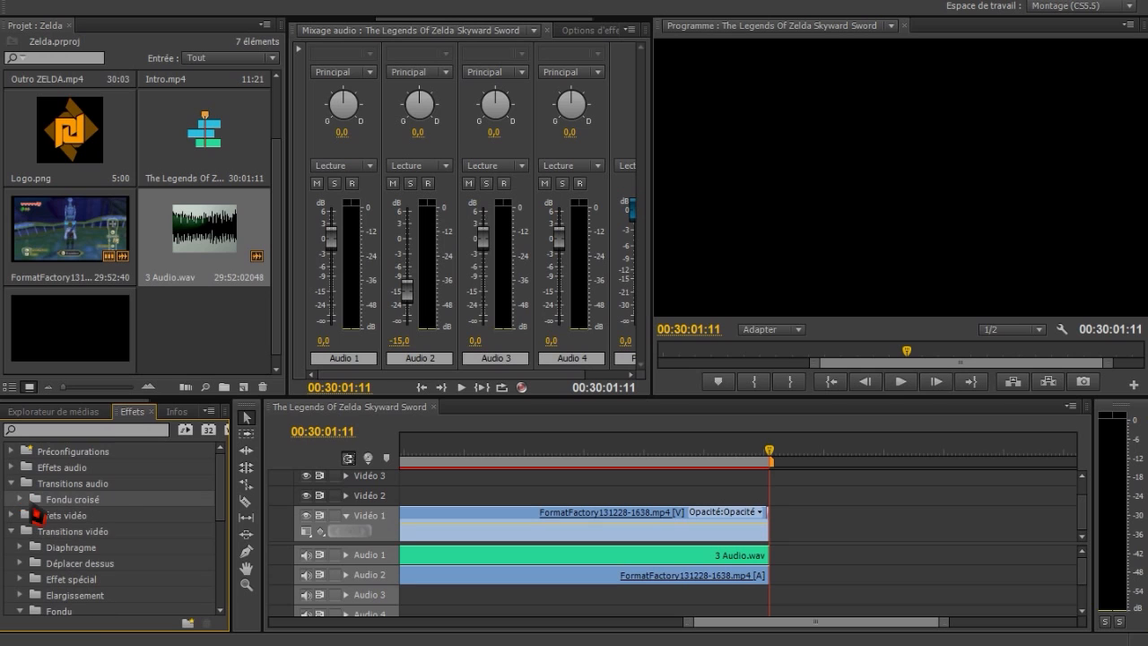
{"action": "left_click", "coordinate": [20, 500]}
{"action": "left_click_drag", "start_coordinate": [90, 515], "coordinate": [730, 621]}
{"action": "left_click_drag", "start_coordinate": [758, 578], "coordinate": [758, 578]}
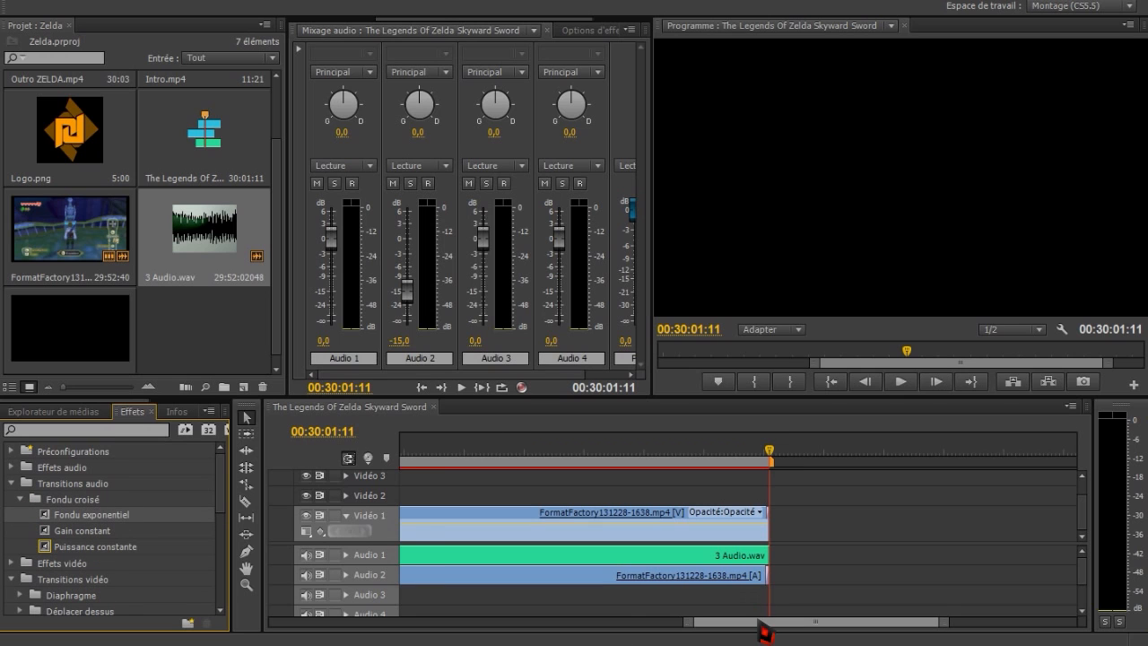
- Apply the Puissance constante audio transition to the start of the gameplay audio on Audio 2
{"action": "left_click_drag", "start_coordinate": [760, 624], "coordinate": [302, 639]}
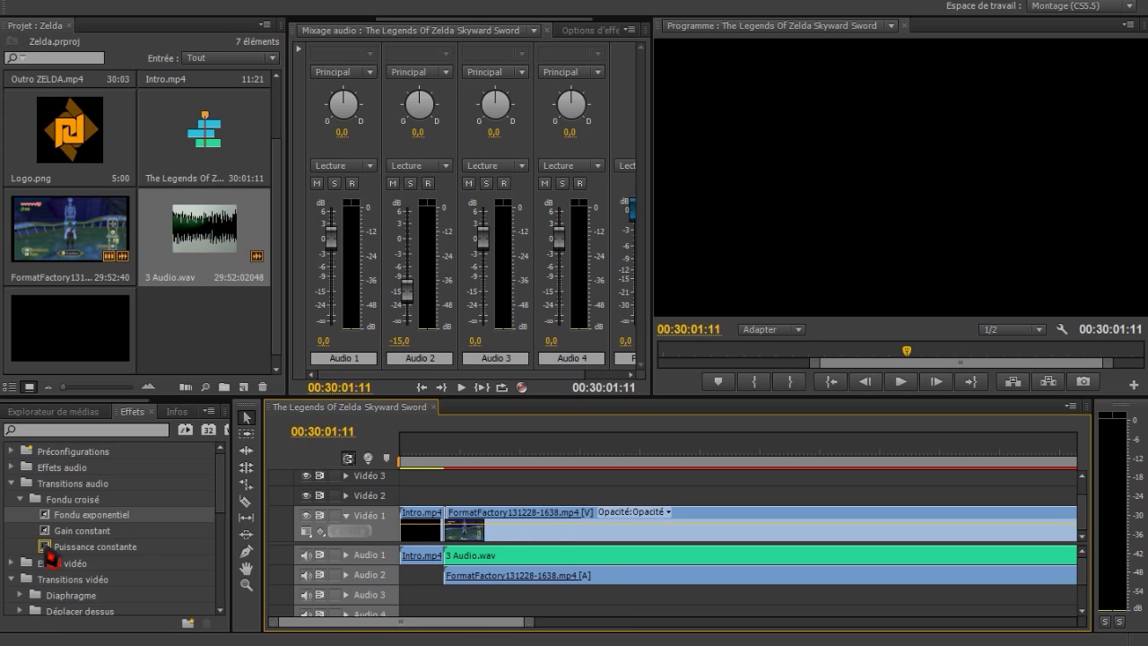
{"action": "left_click", "coordinate": [82, 536]}
{"action": "left_click_drag", "start_coordinate": [93, 546], "coordinate": [447, 579]}
- Preview the audio fade-in at the intro-to-gameplay cut from 00:00:10:18, stopping at 00:00:12:14
{"action": "left_click", "coordinate": [446, 460]}
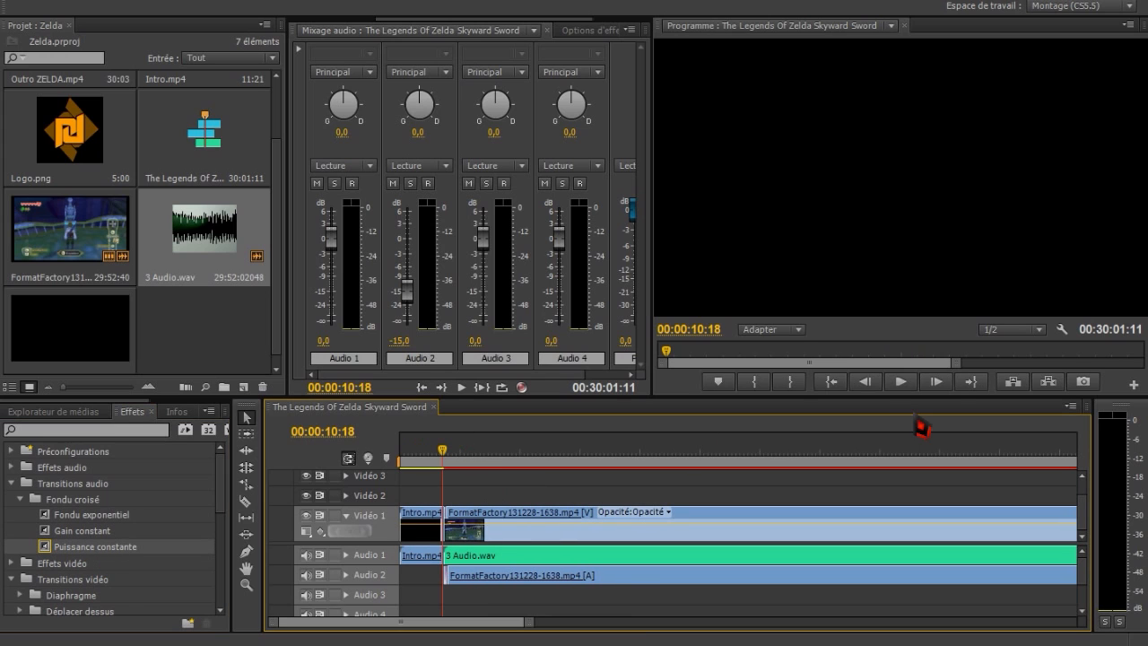
{"action": "left_click", "coordinate": [901, 384]}
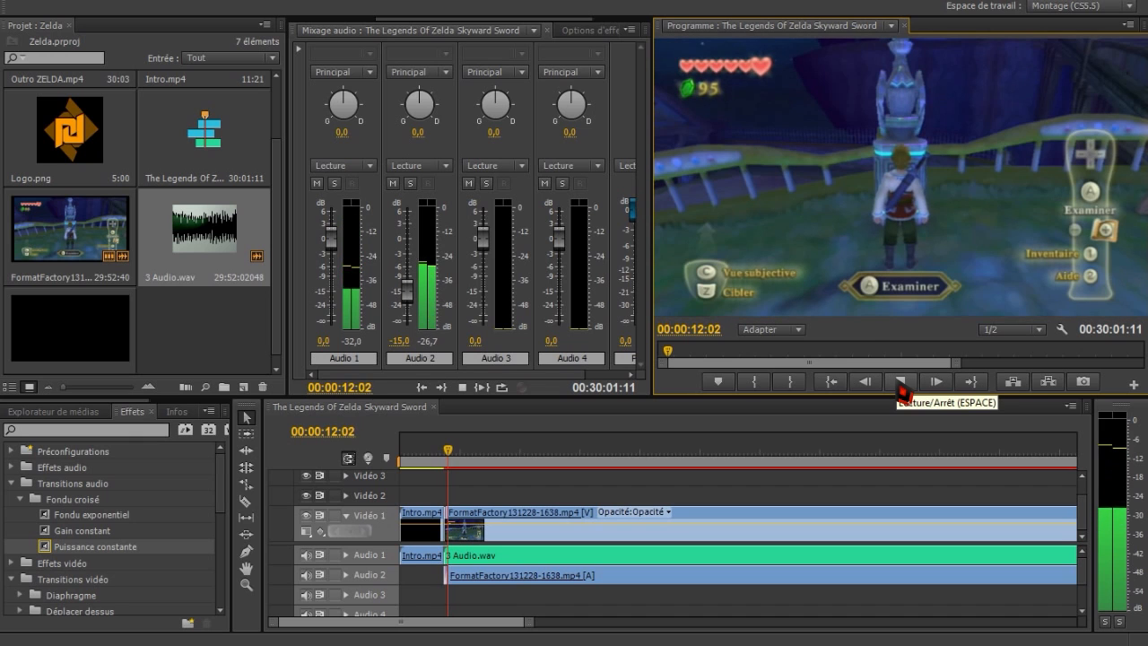
{"action": "left_click", "coordinate": [901, 387]}
- Preview the last moments of the gameplay to check the fade to black and the audio fade-out
{"action": "left_click_drag", "start_coordinate": [371, 621], "coordinate": [787, 622]}
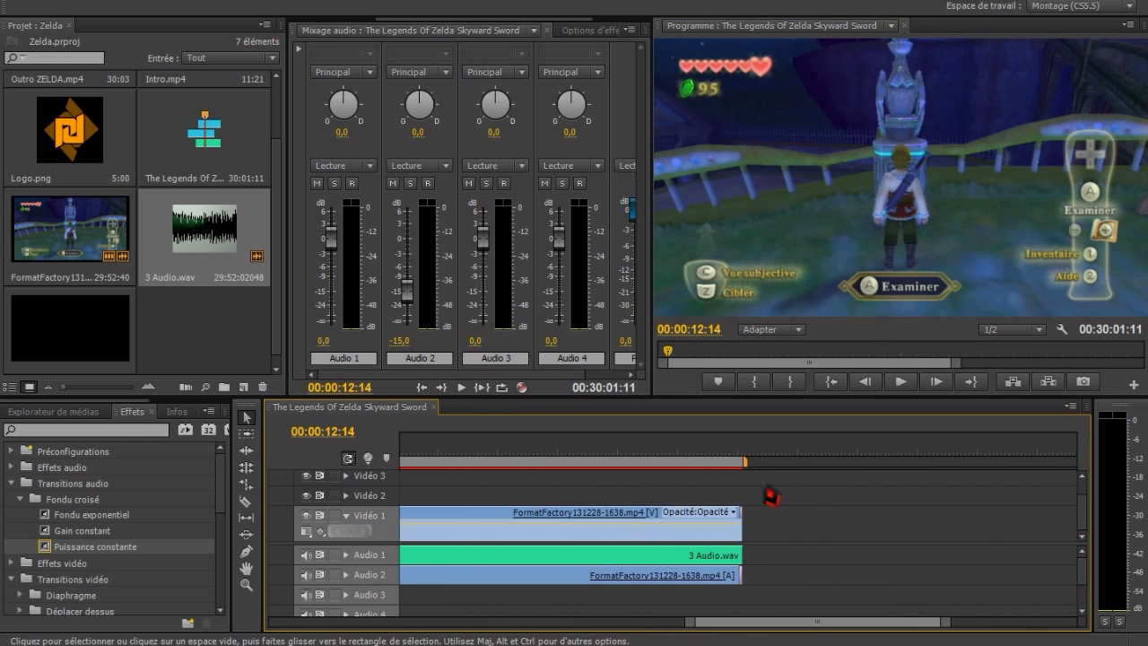
{"action": "left_click", "coordinate": [732, 453]}
{"action": "left_click", "coordinate": [901, 384]}
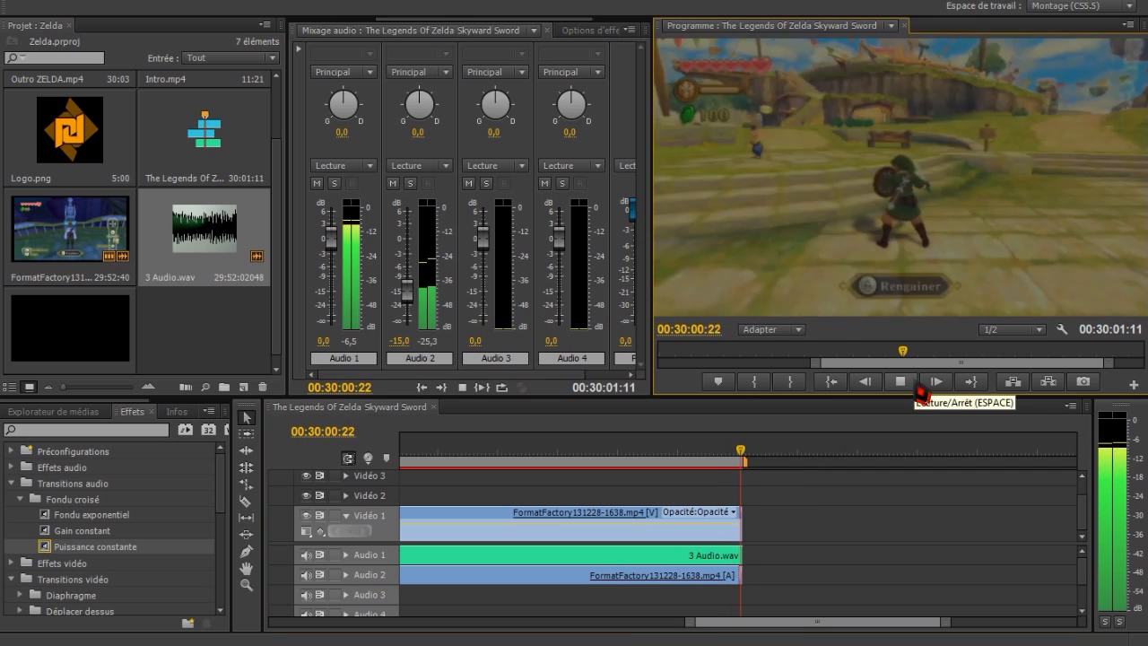
{"action": "left_click", "coordinate": [899, 386]}
{"action": "left_click", "coordinate": [899, 387]}
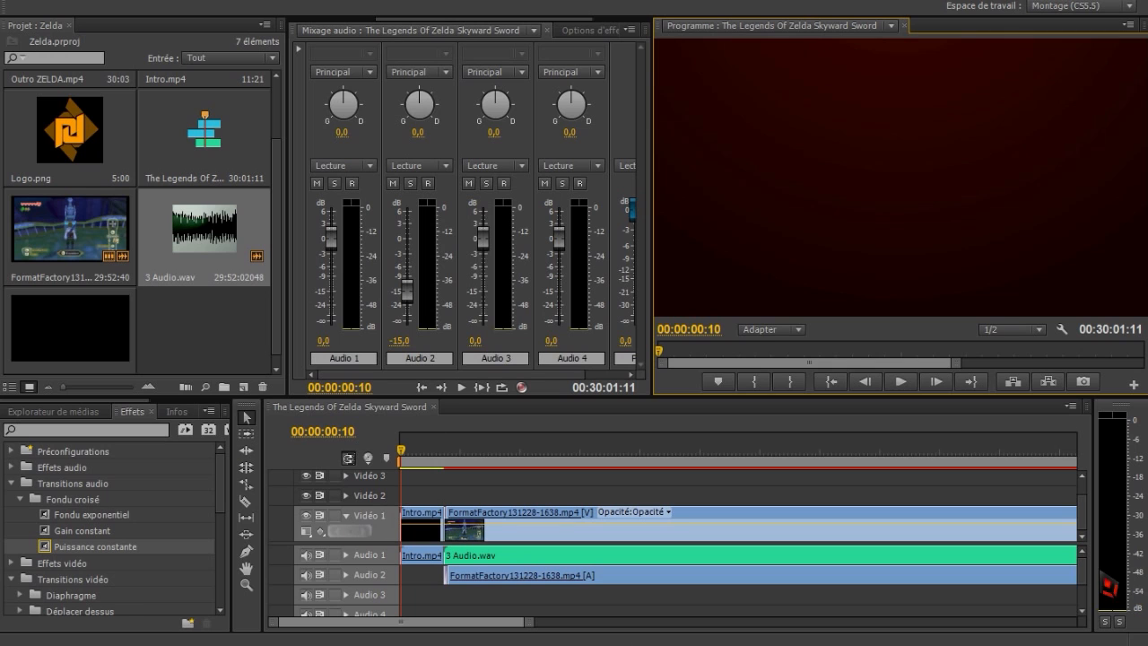
- Place Logo.png on Vidéo 2 at the start of the gameplay clip and extend it to the end of the gameplay footage
{"action": "scroll", "coordinate": [1088, 532], "scroll_direction": "up", "scroll_amount": 1}
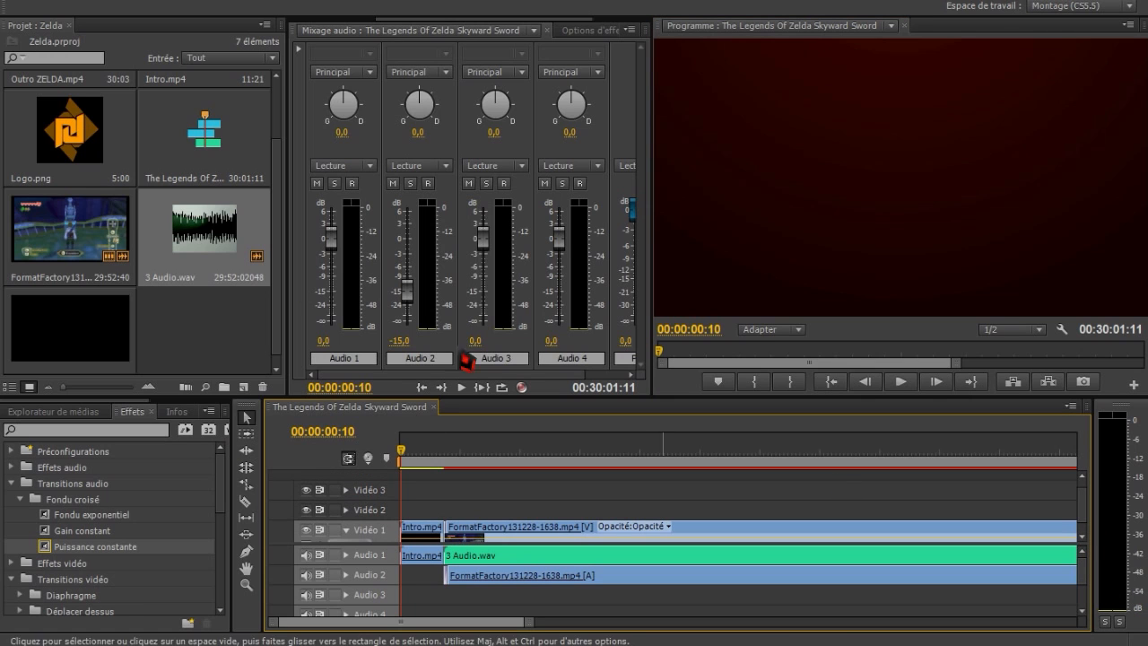
{"action": "left_click_drag", "start_coordinate": [67, 134], "coordinate": [458, 511]}
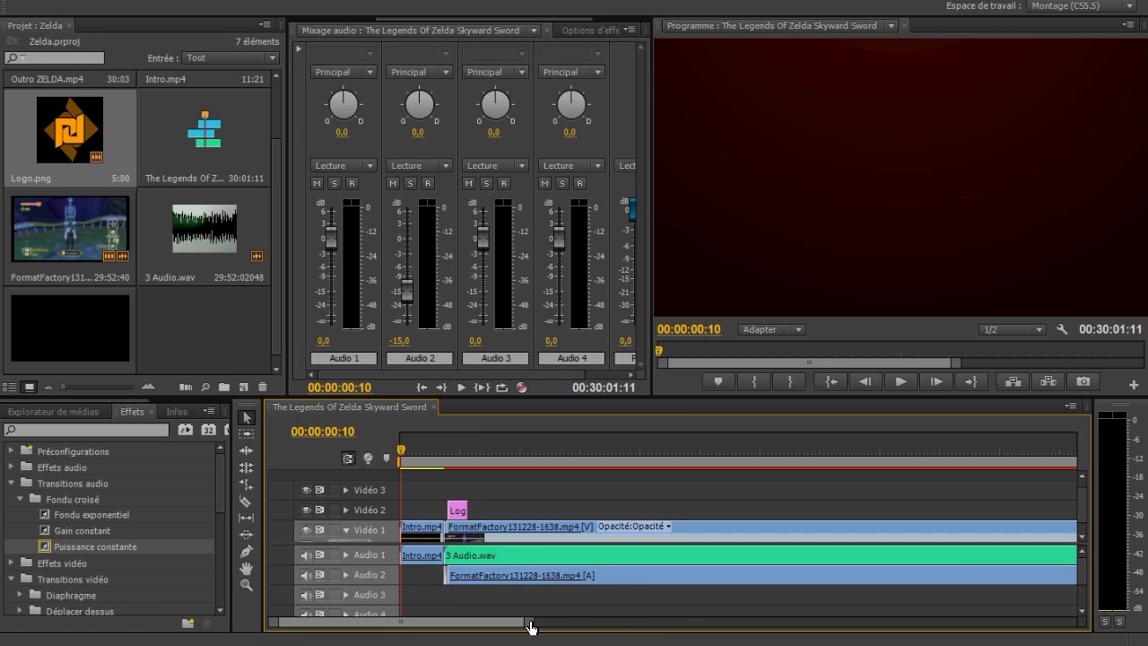
{"action": "left_click_drag", "start_coordinate": [531, 626], "coordinate": [934, 620]}
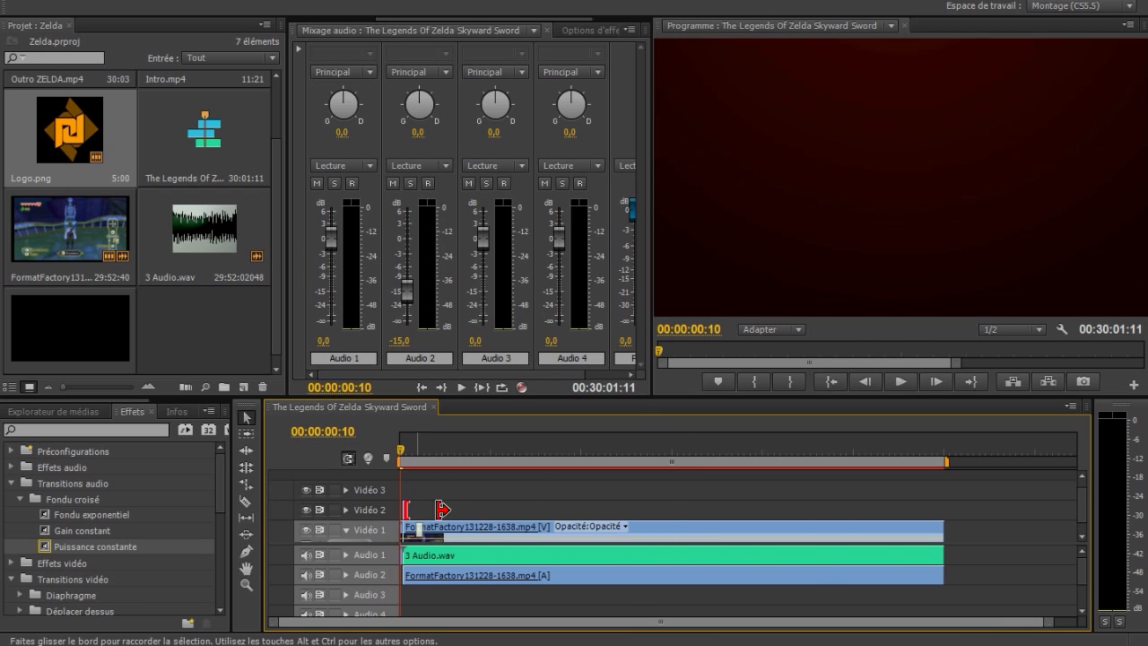
{"action": "left_click_drag", "start_coordinate": [442, 509], "coordinate": [919, 567]}
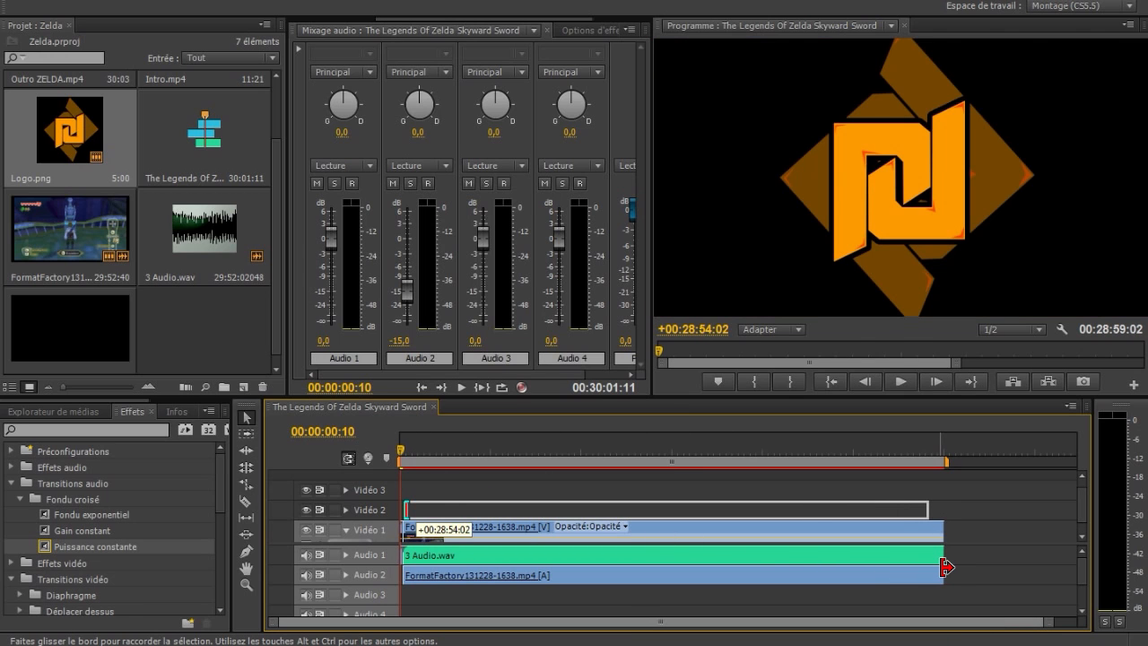
{"action": "left_click_drag", "start_coordinate": [946, 567], "coordinate": [961, 583]}
- At 00:02:32:27, scale the logo down to a small watermark and move it into the upper-right corner of the video frame
{"action": "left_click_drag", "start_coordinate": [1047, 623], "coordinate": [781, 576]}
{"action": "left_click", "coordinate": [672, 464]}
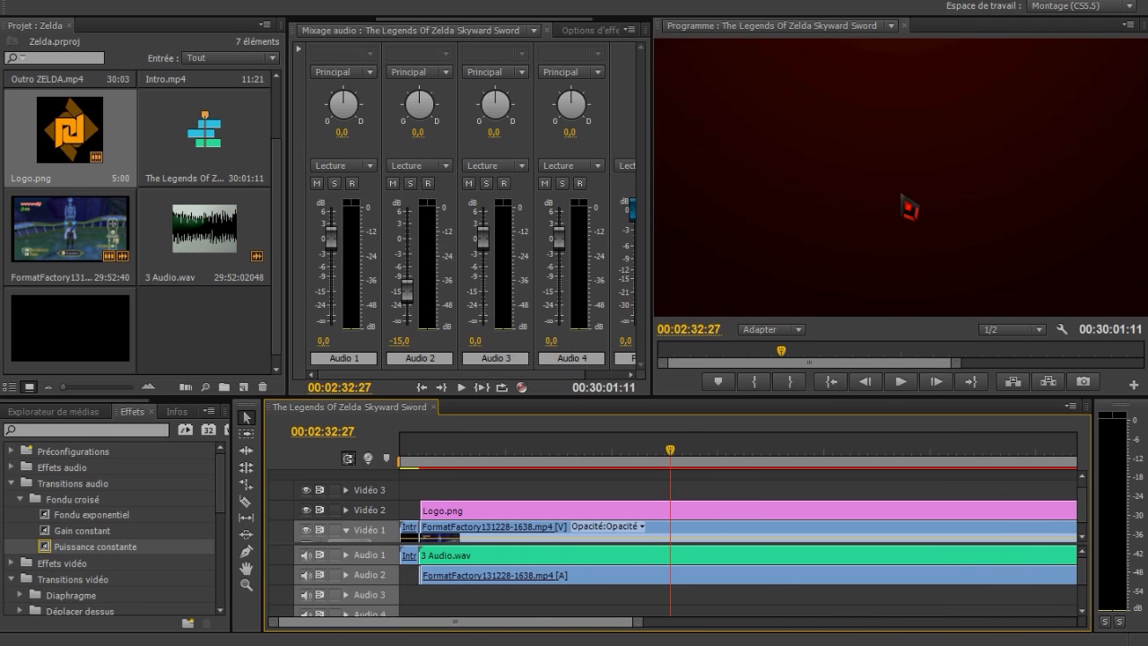
{"action": "left_click", "coordinate": [900, 176]}
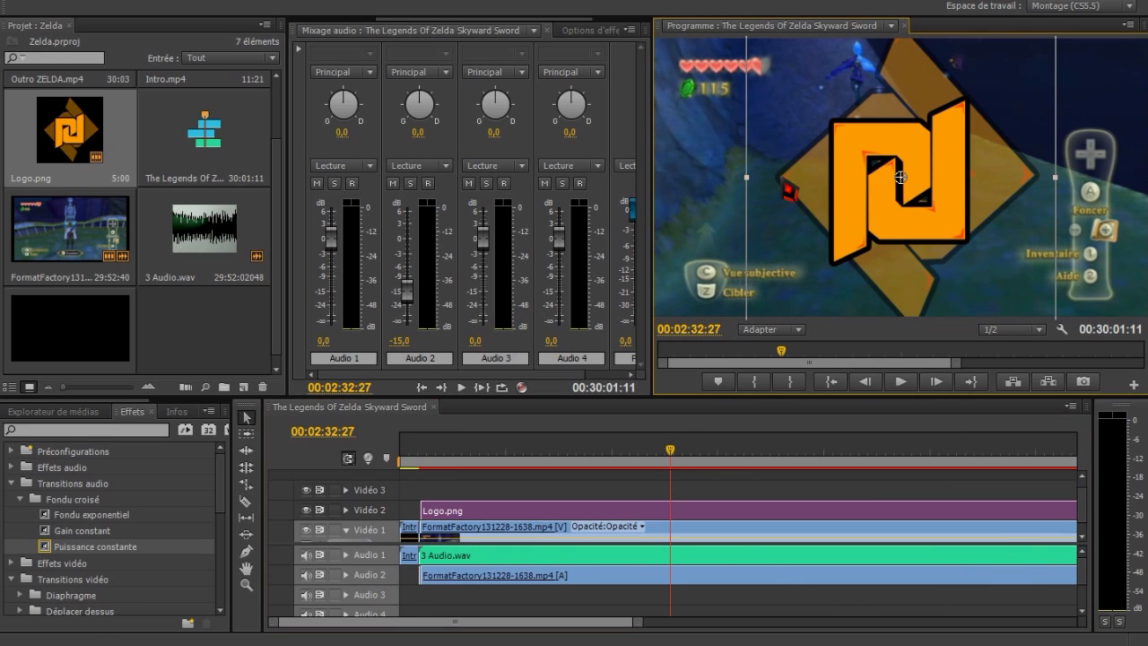
{"action": "left_click_drag", "start_coordinate": [746, 181], "coordinate": [878, 309]}
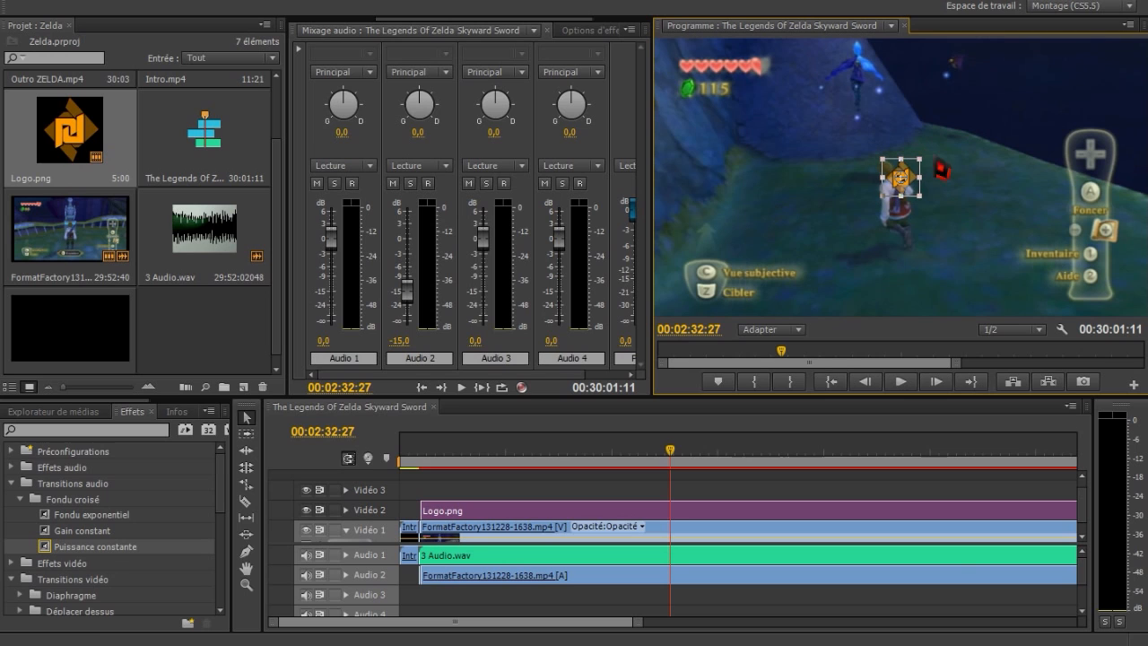
{"action": "left_click_drag", "start_coordinate": [901, 177], "coordinate": [1129, 57]}
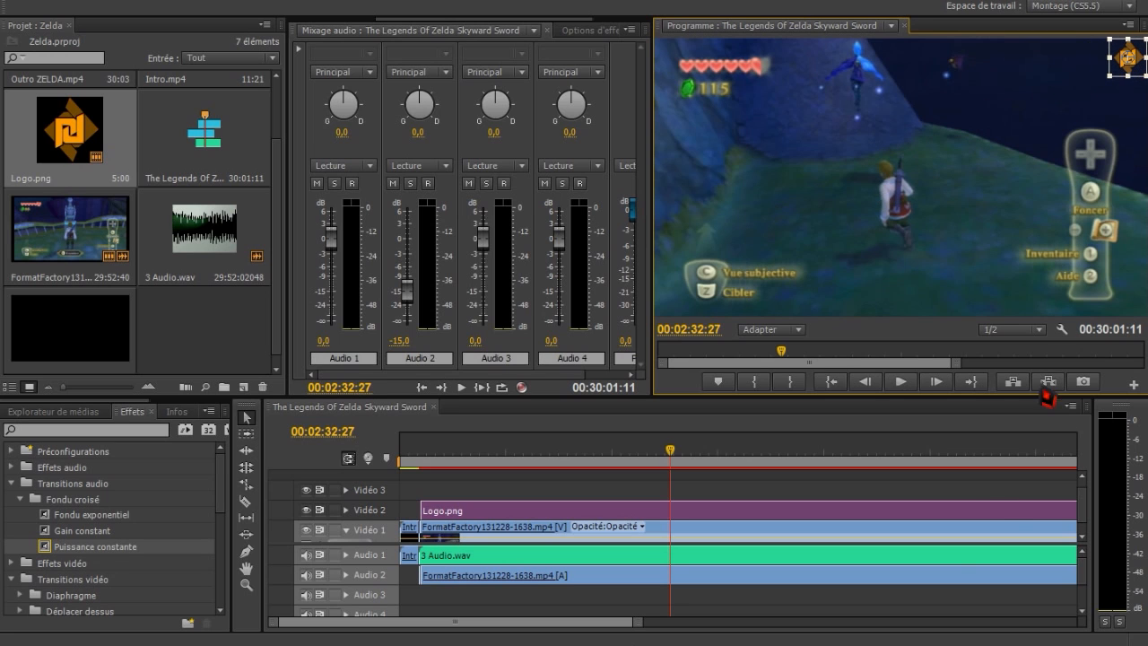
{"action": "left_click", "coordinate": [989, 504]}
- Apply the Fondu du film transition to both the end and the start of Logo.png on Vidéo 2
{"action": "left_click_drag", "start_coordinate": [477, 623], "coordinate": [855, 622]}
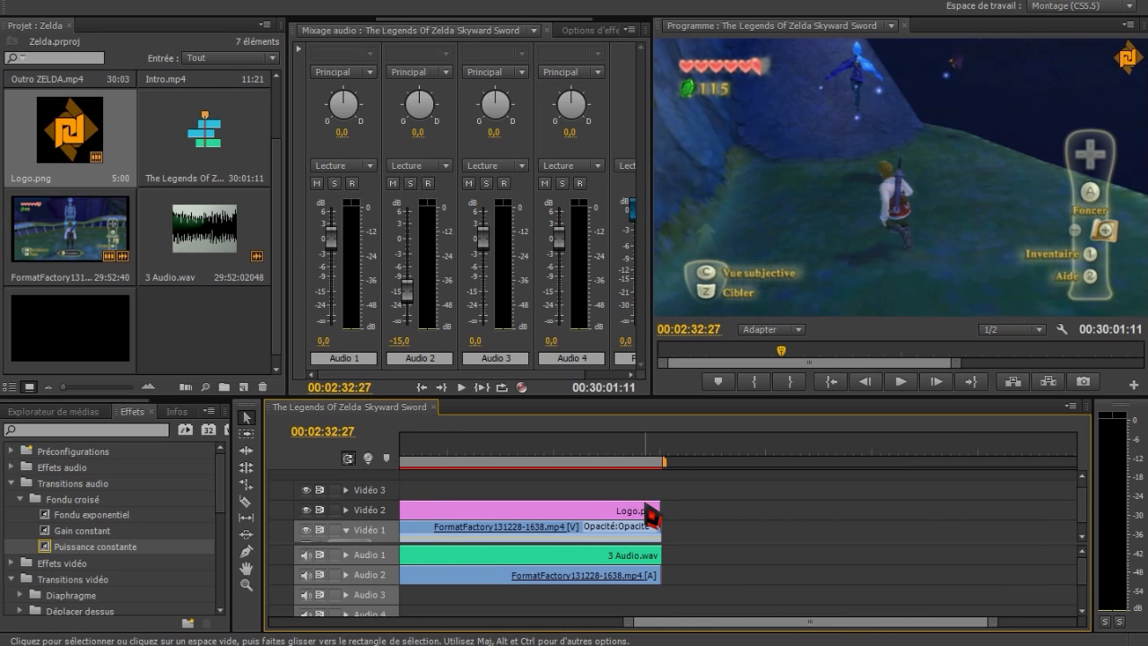
{"action": "scroll", "coordinate": [112, 560], "scroll_direction": "down", "scroll_amount": 5}
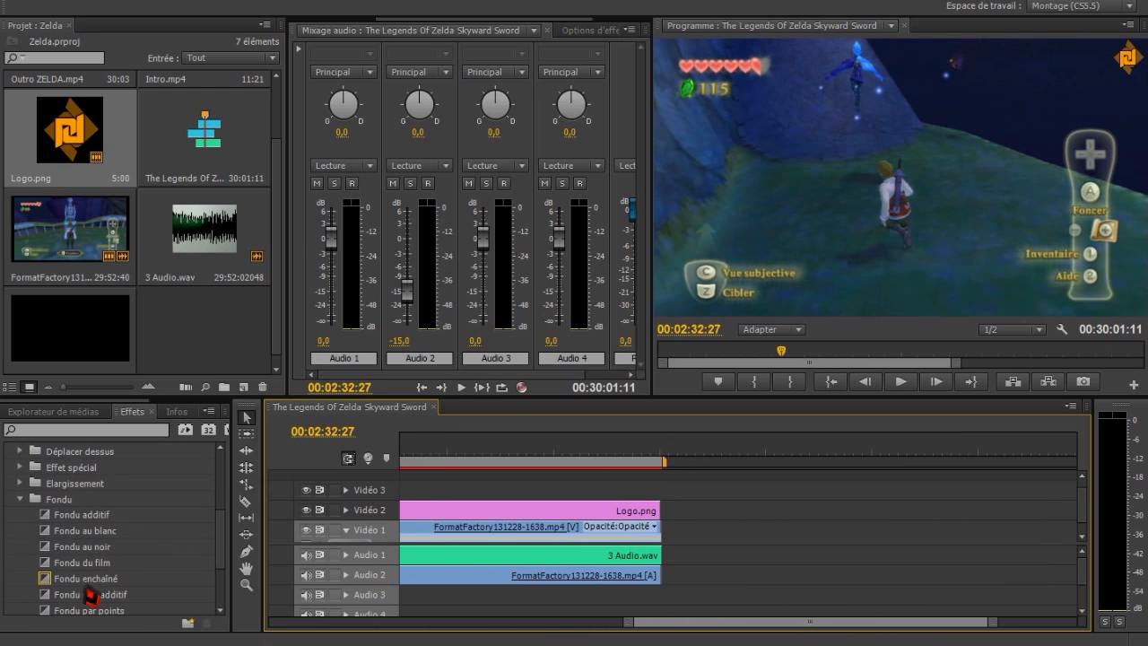
{"action": "left_click_drag", "start_coordinate": [90, 568], "coordinate": [653, 524]}
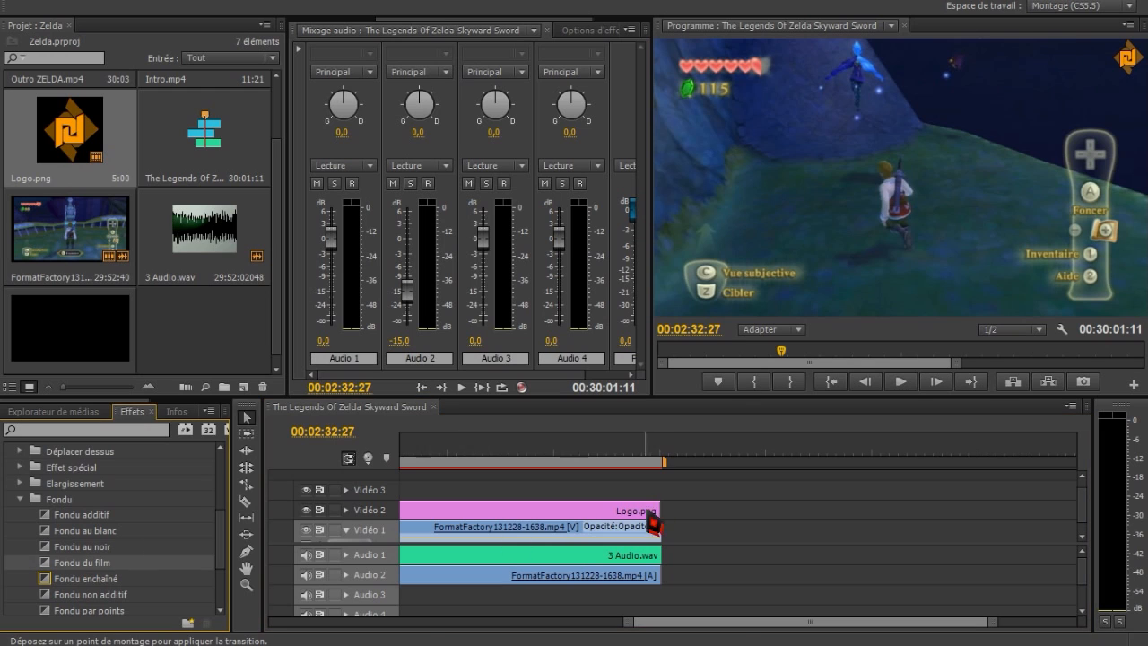
{"action": "left_click_drag", "start_coordinate": [743, 623], "coordinate": [404, 636]}
{"action": "left_click_drag", "start_coordinate": [110, 570], "coordinate": [543, 589]}
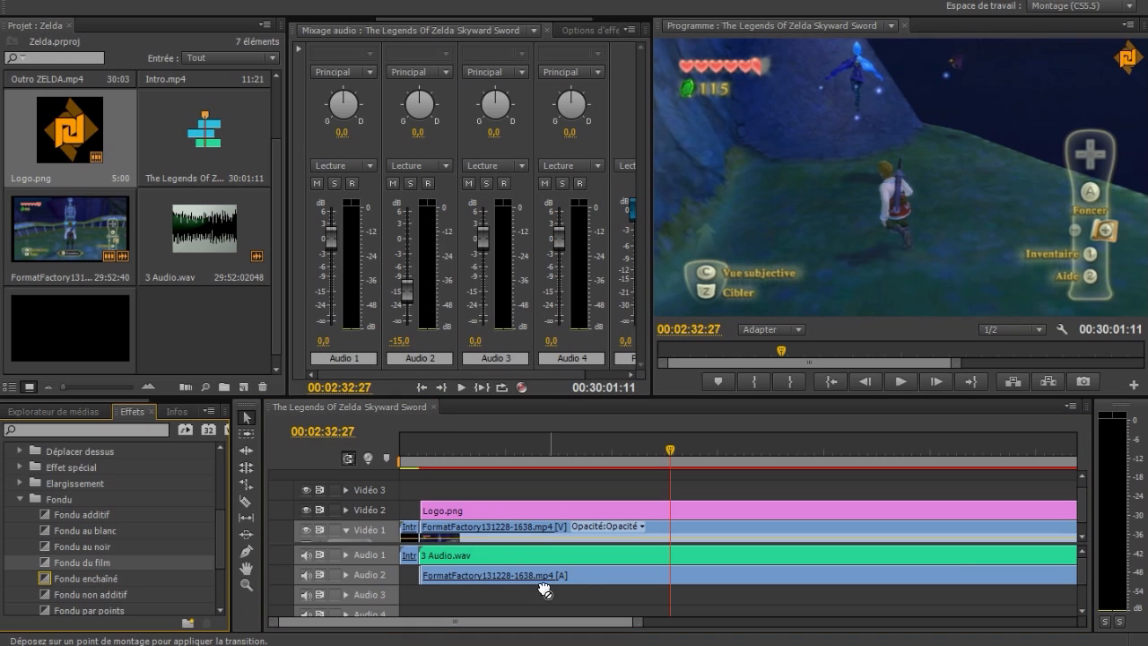
{"action": "left_click_drag", "start_coordinate": [429, 508], "coordinate": [429, 509]}
- Preview the logo's fade-in after the intro from 00:00:06:10, stopping at 00:00:12:27
{"action": "left_click_drag", "start_coordinate": [434, 451], "coordinate": [411, 452]}
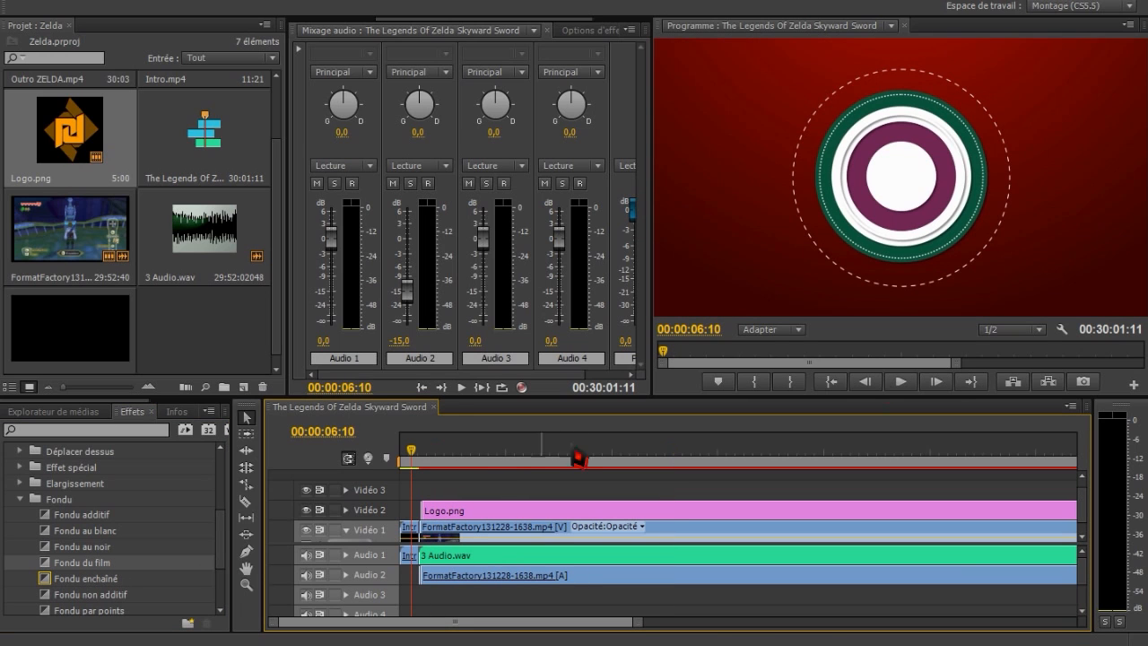
{"action": "left_click", "coordinate": [901, 384]}
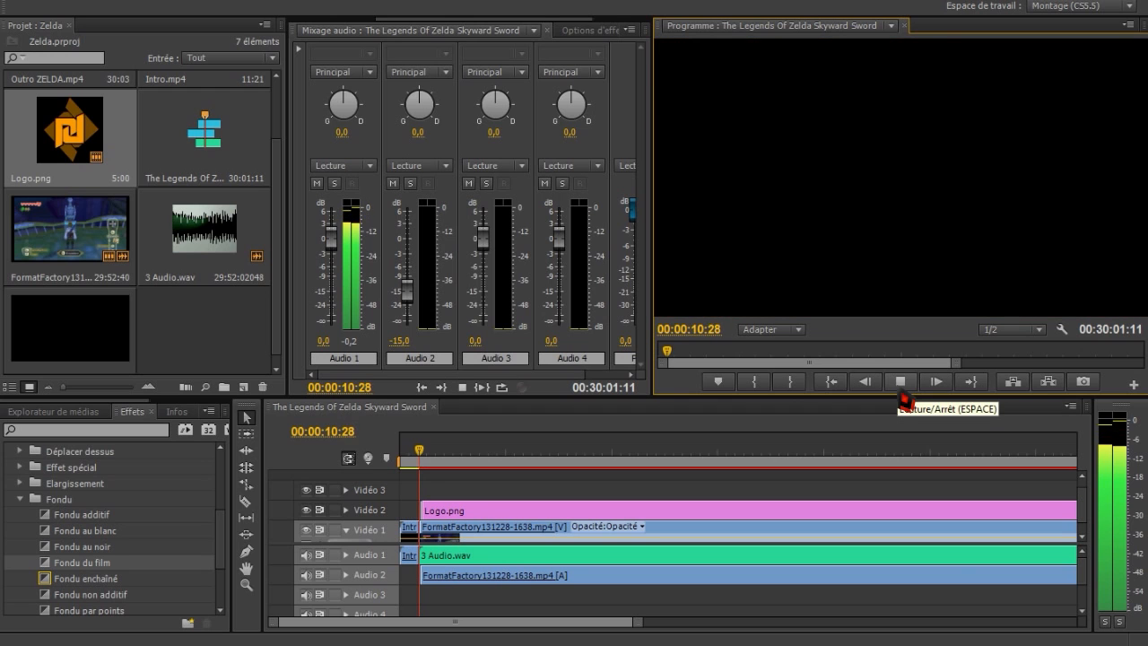
{"action": "left_click", "coordinate": [904, 400]}
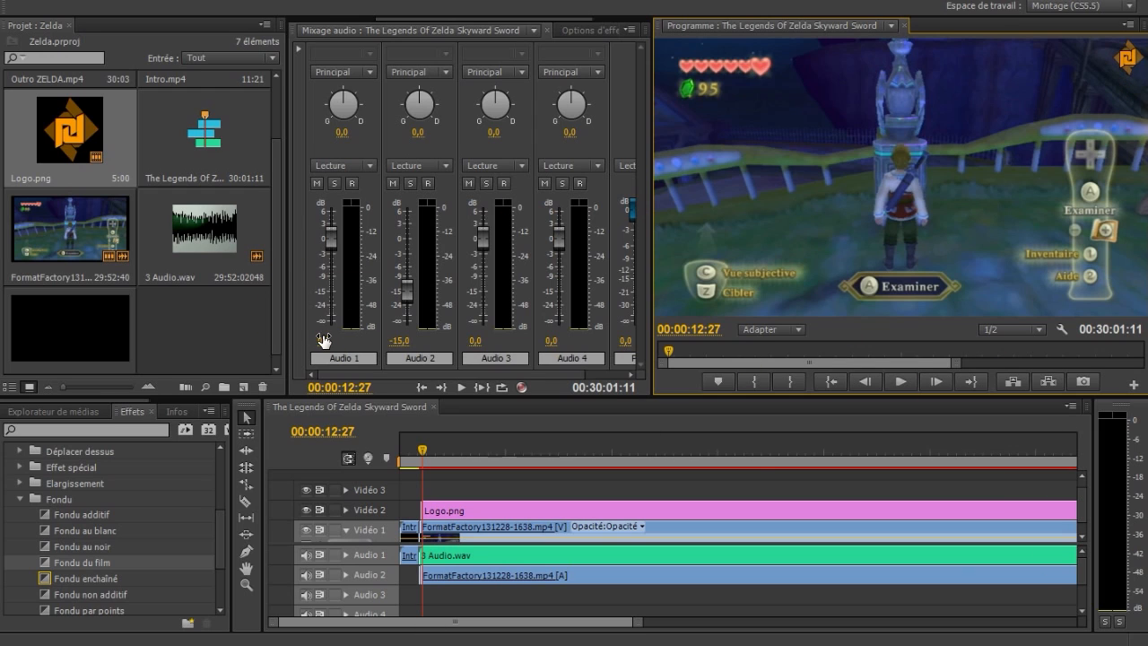
- Play on to 00:00:14:12 and place Composition 1_2.avi on Vidéo 3 at that point
{"action": "scroll", "coordinate": [103, 325], "scroll_direction": "down", "scroll_amount": 1}
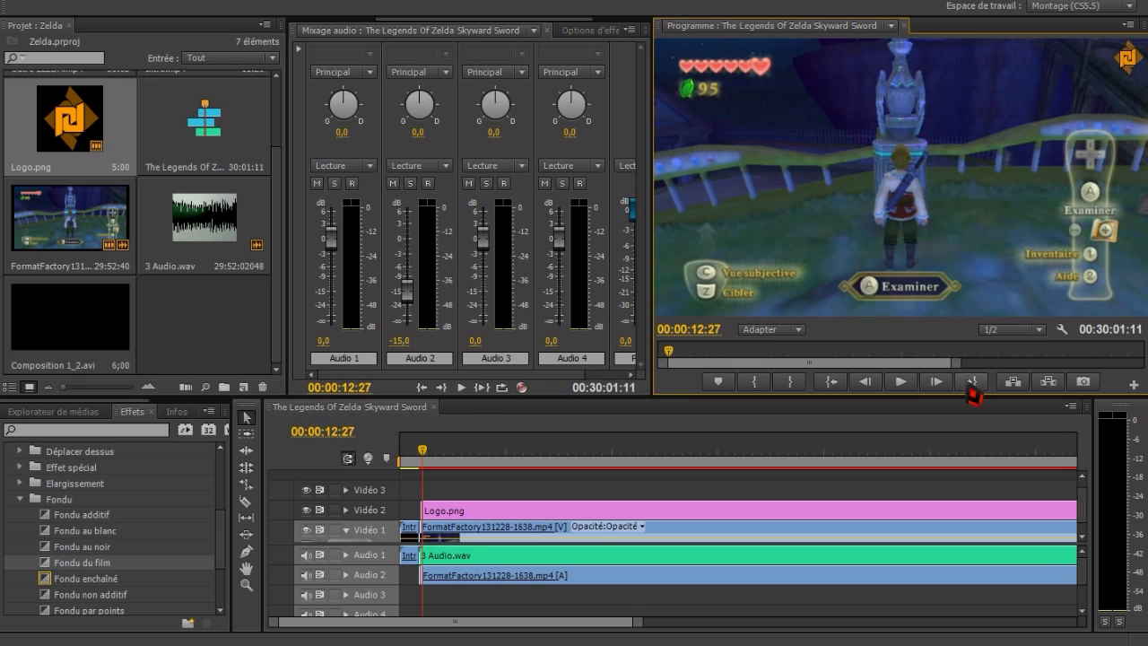
{"action": "left_click", "coordinate": [903, 380]}
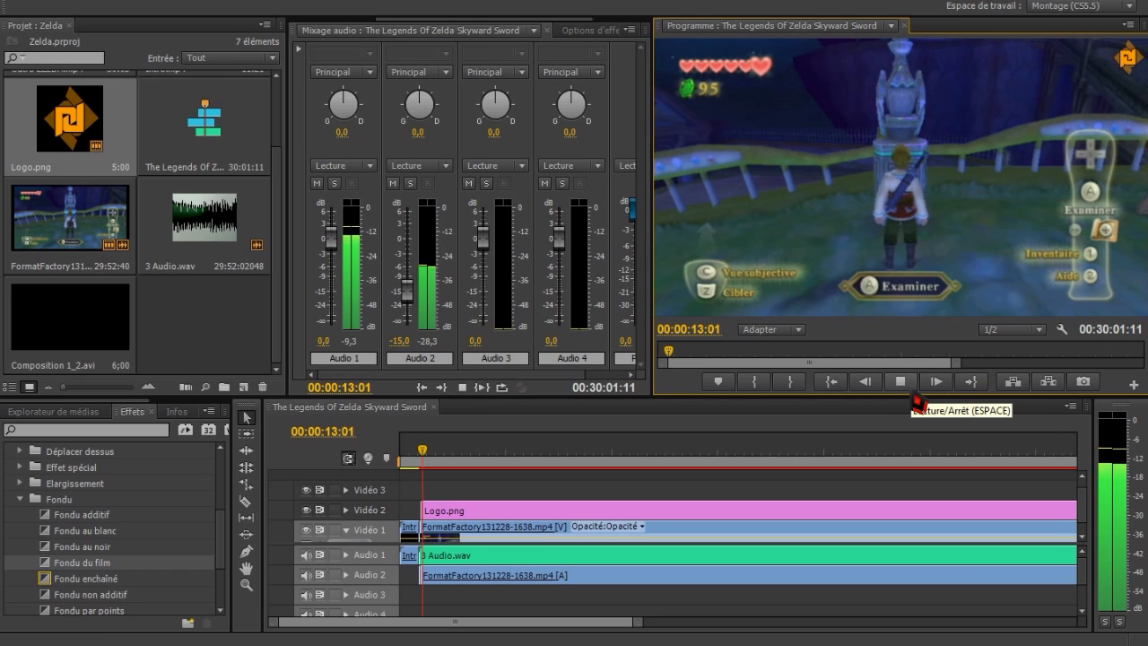
{"action": "left_click", "coordinate": [912, 394]}
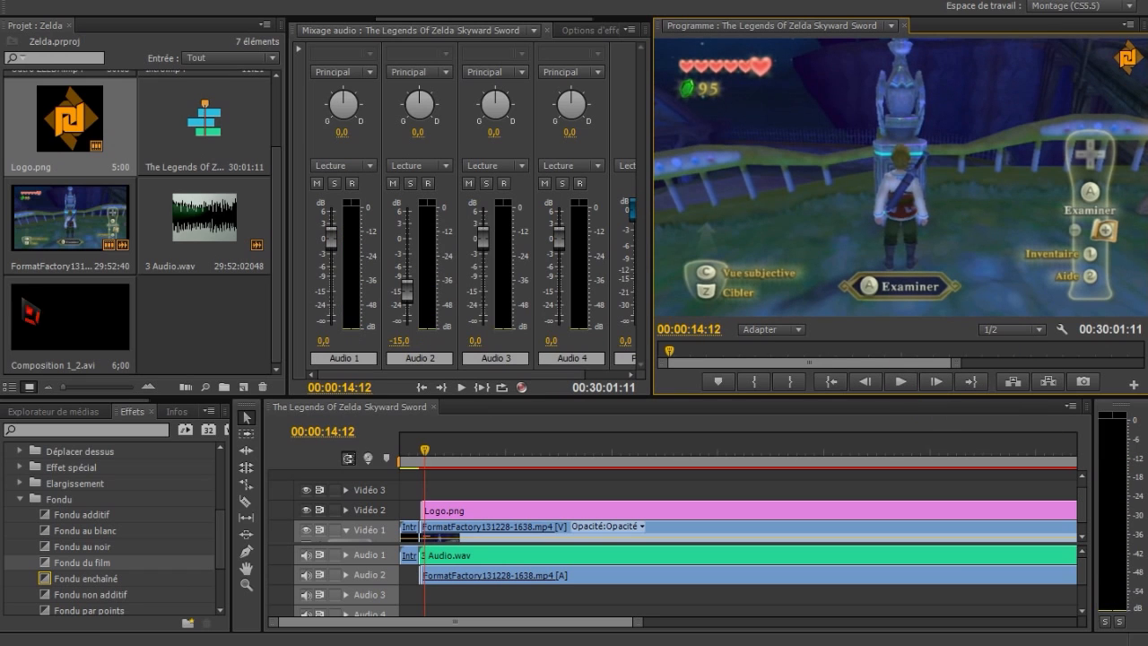
{"action": "left_click_drag", "start_coordinate": [637, 620], "coordinate": [510, 625]}
{"action": "left_click_drag", "start_coordinate": [61, 307], "coordinate": [741, 495]}
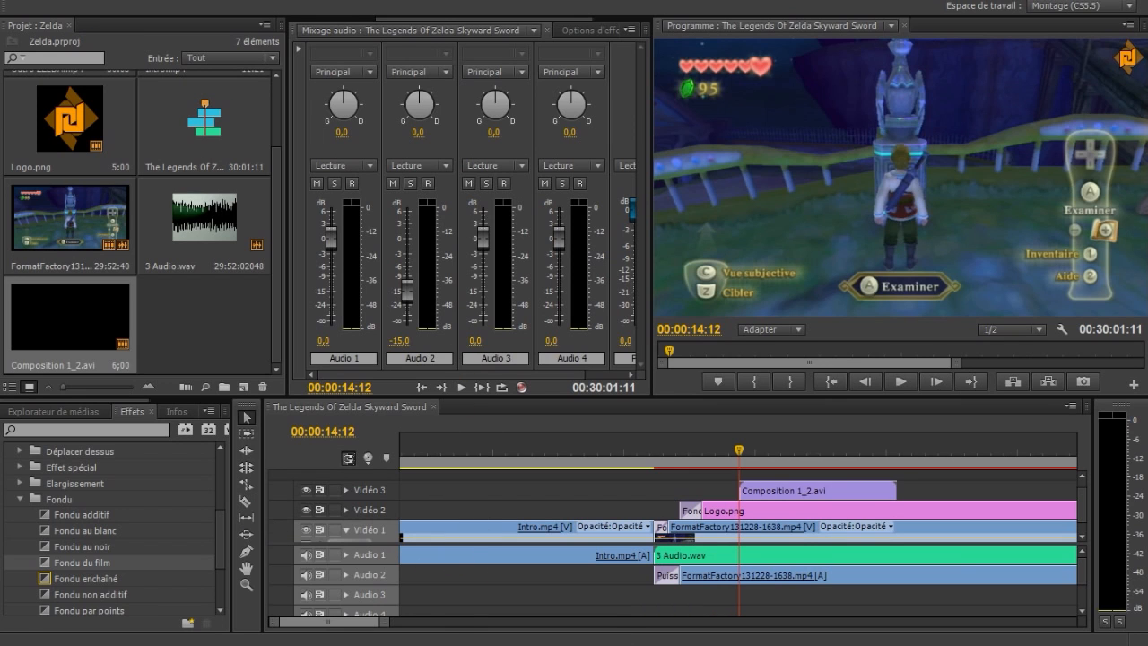
- Split the gameplay clip and its linked audio at 00:00:14:12, where Composition 1_2.avi starts
{"action": "key", "text": "c"}
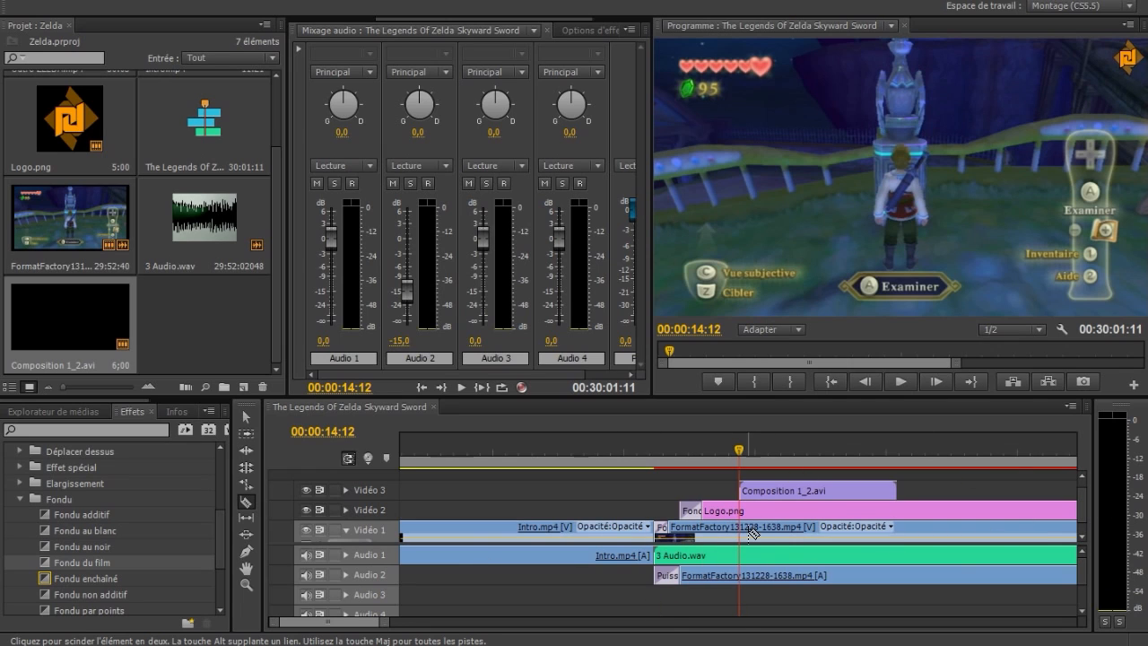
{"action": "left_click", "coordinate": [739, 529]}
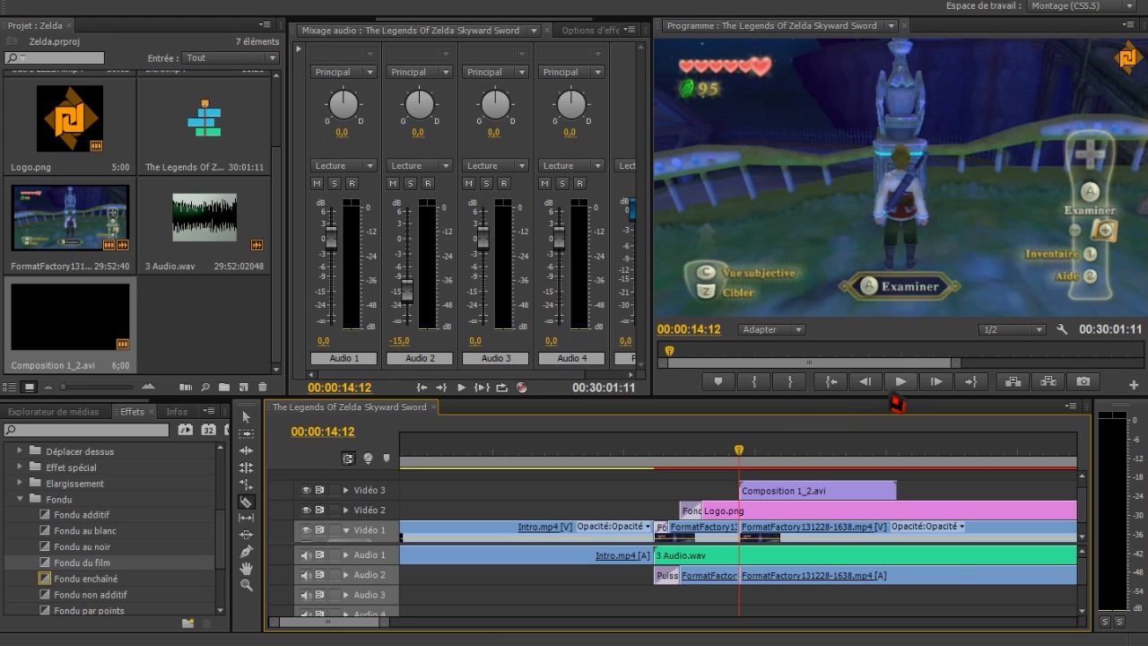
- Play on to 00:00:20:11 and split the gameplay clip and its linked audio there, where Composition 1_2.avi ends
{"action": "left_click", "coordinate": [904, 383]}
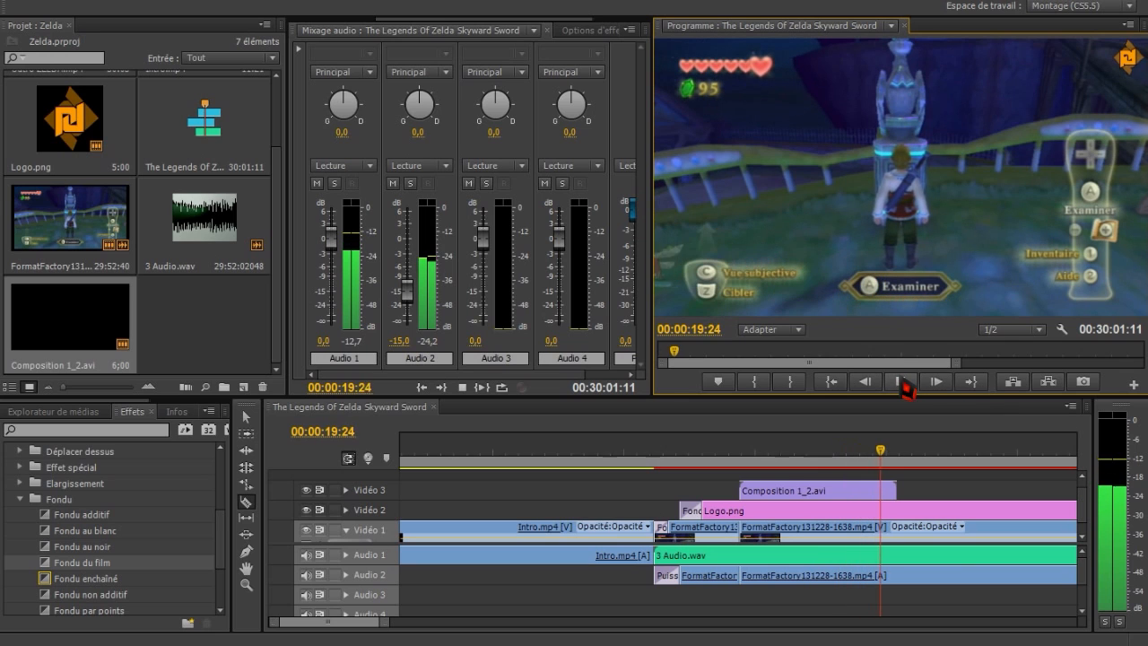
{"action": "left_click", "coordinate": [904, 384]}
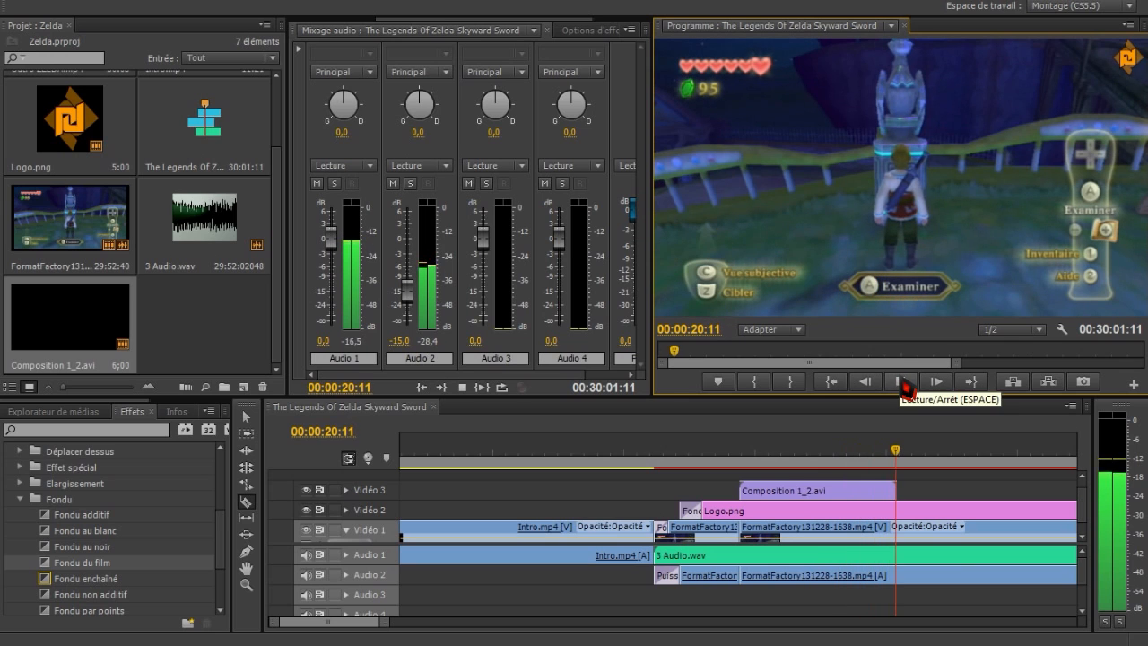
{"action": "left_click", "coordinate": [899, 528]}
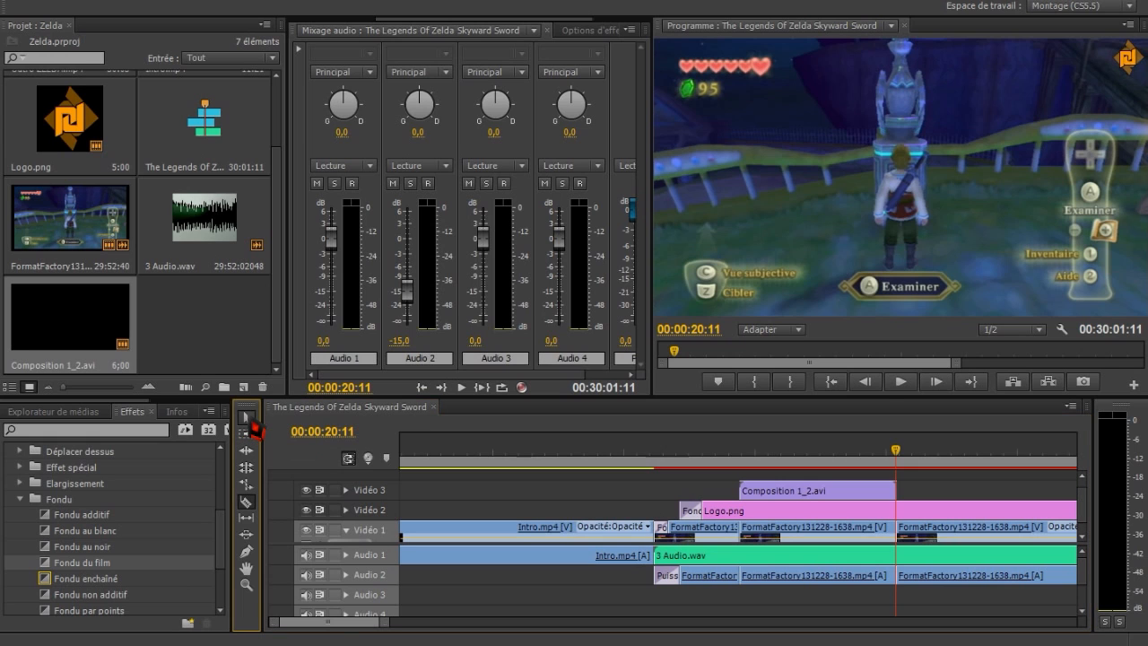
{"action": "left_click", "coordinate": [246, 417]}
- Find the "flou" effects and apply Flou accéléré en entrée to the gameplay segment beneath Composition 1_2.avi on Vidéo 1
{"action": "scroll", "coordinate": [871, 523], "scroll_direction": "down", "scroll_amount": 1}
{"action": "scroll", "coordinate": [871, 523], "scroll_direction": "down", "scroll_amount": 1}
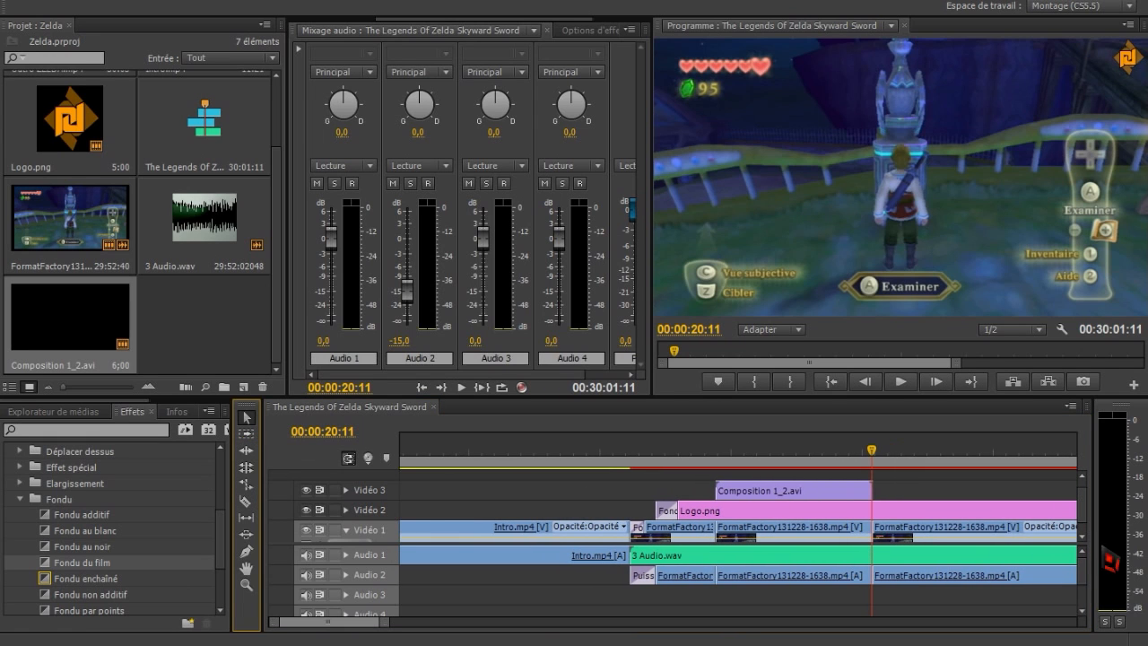
{"action": "scroll", "coordinate": [1087, 520], "scroll_direction": "down", "scroll_amount": 1}
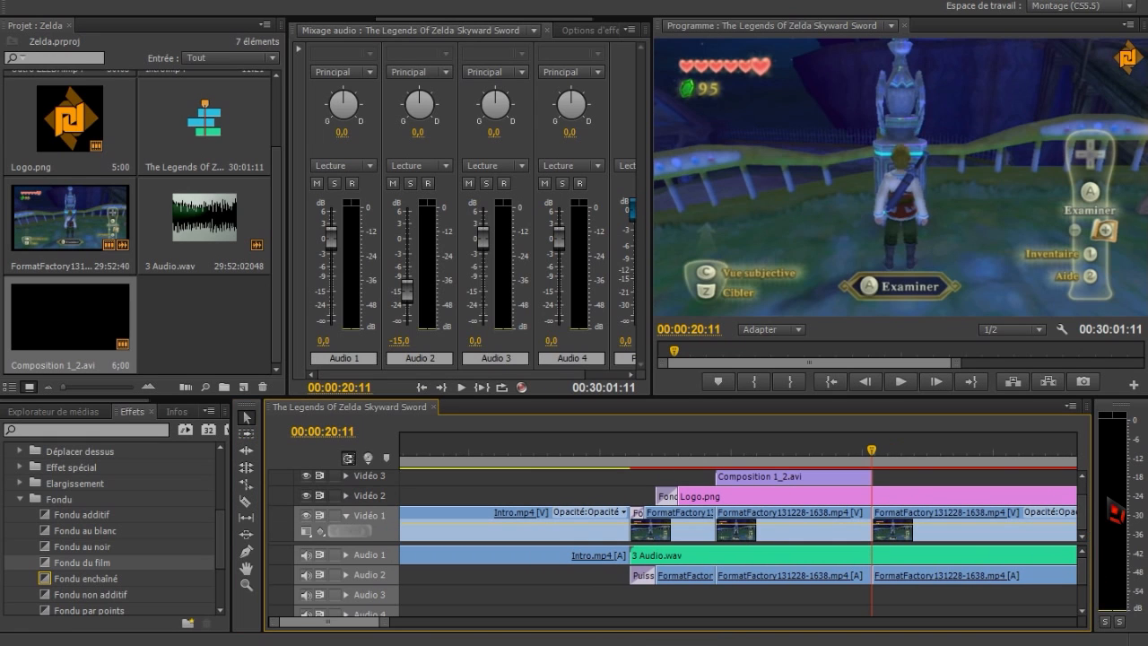
{"action": "left_click", "coordinate": [70, 451]}
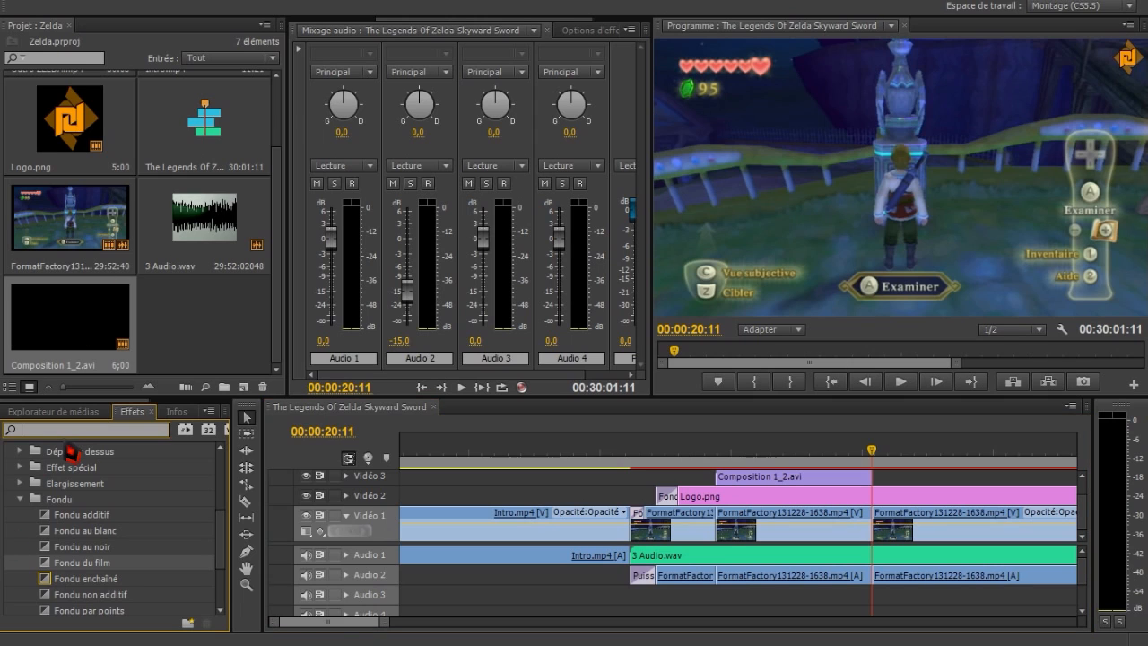
{"action": "type", "text": "flou"}
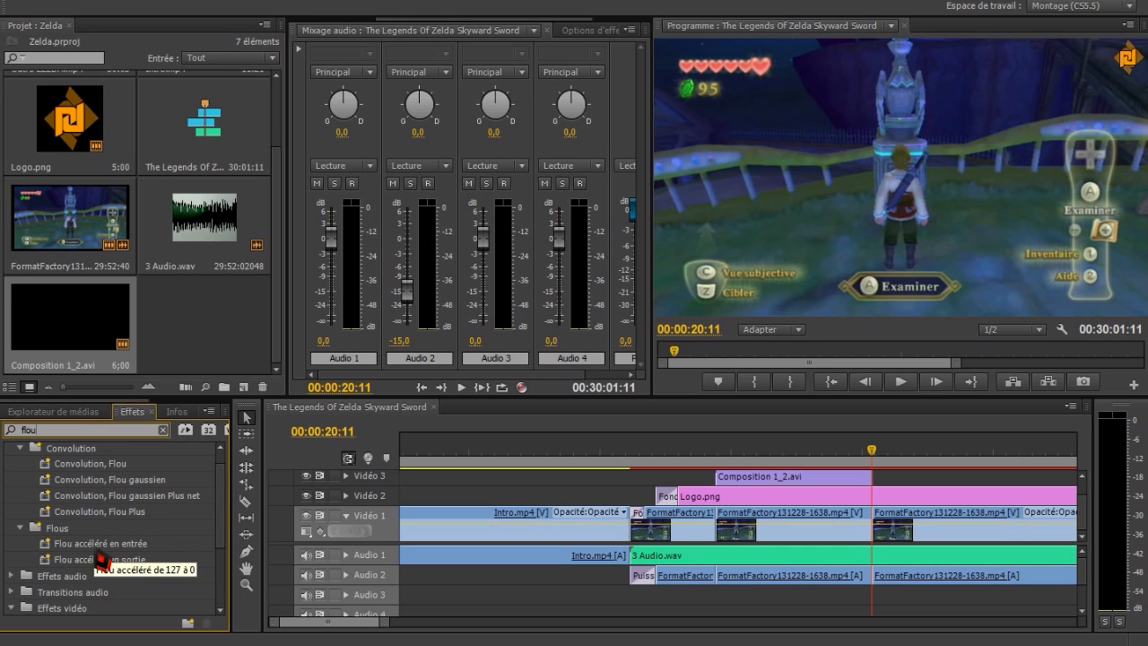
{"action": "left_click_drag", "start_coordinate": [115, 544], "coordinate": [758, 536]}
{"action": "scroll", "coordinate": [789, 501], "scroll_direction": "up", "scroll_amount": 1}
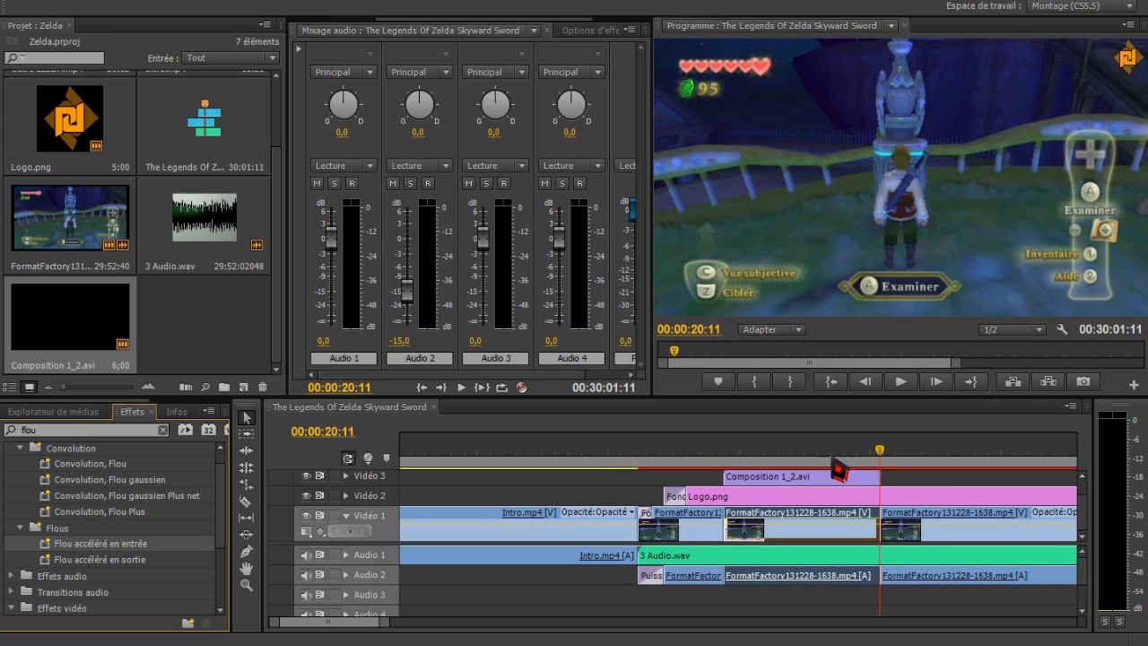
- Check the segment at 00:00:15:23 and raise its second Flou keyframe to about 22,0 in the Flou accéléré effect
{"action": "left_click", "coordinate": [777, 457]}
{"action": "key", "text": "space"}
{"action": "left_click_drag", "start_coordinate": [778, 461], "coordinate": [759, 467]}
{"action": "left_click", "coordinate": [567, 33]}
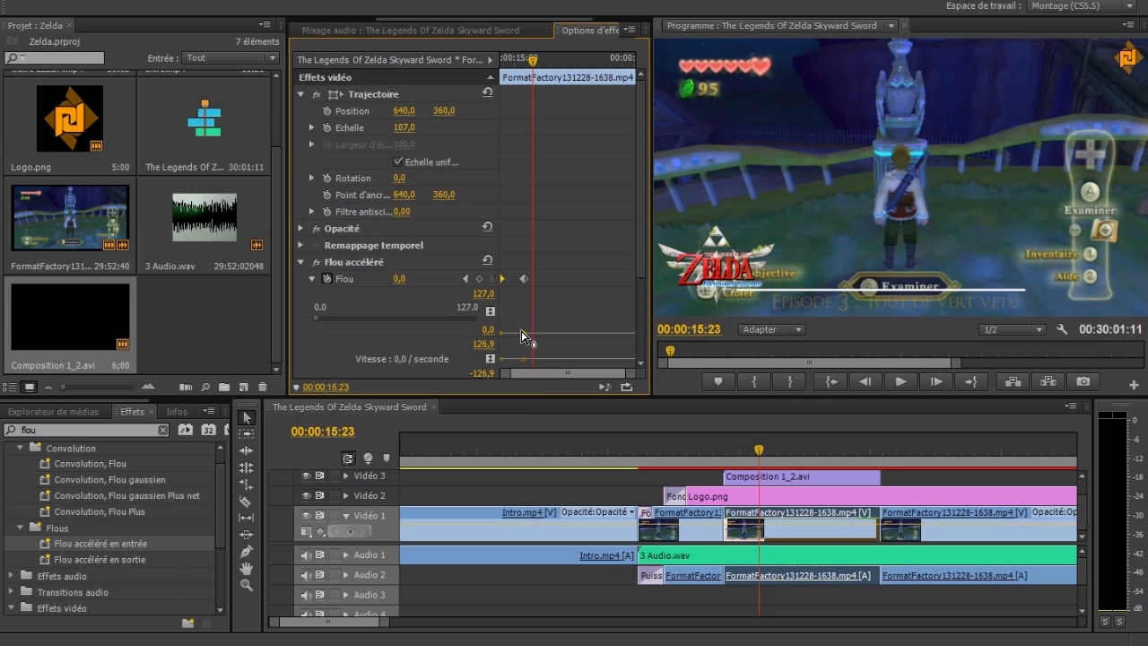
{"action": "left_click_drag", "start_coordinate": [522, 336], "coordinate": [524, 325]}
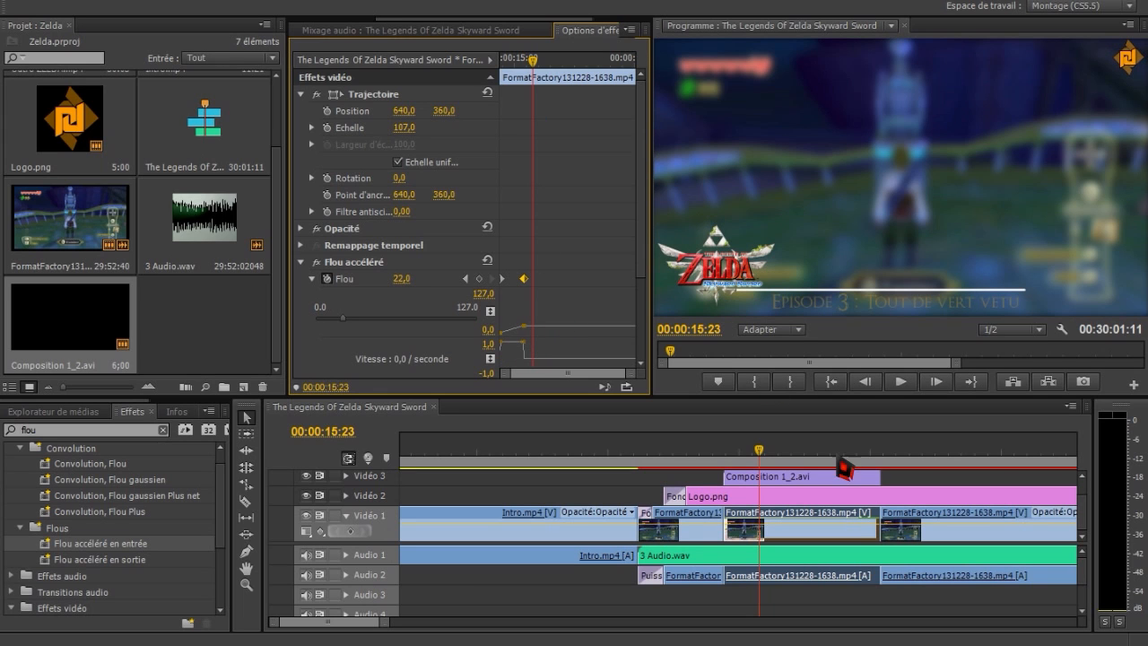
- Add a Flou keyframe at 00:00:19:03 holding 22,0, and fade the blur out towards the end of the segment
{"action": "left_click_drag", "start_coordinate": [768, 442], "coordinate": [845, 482]}
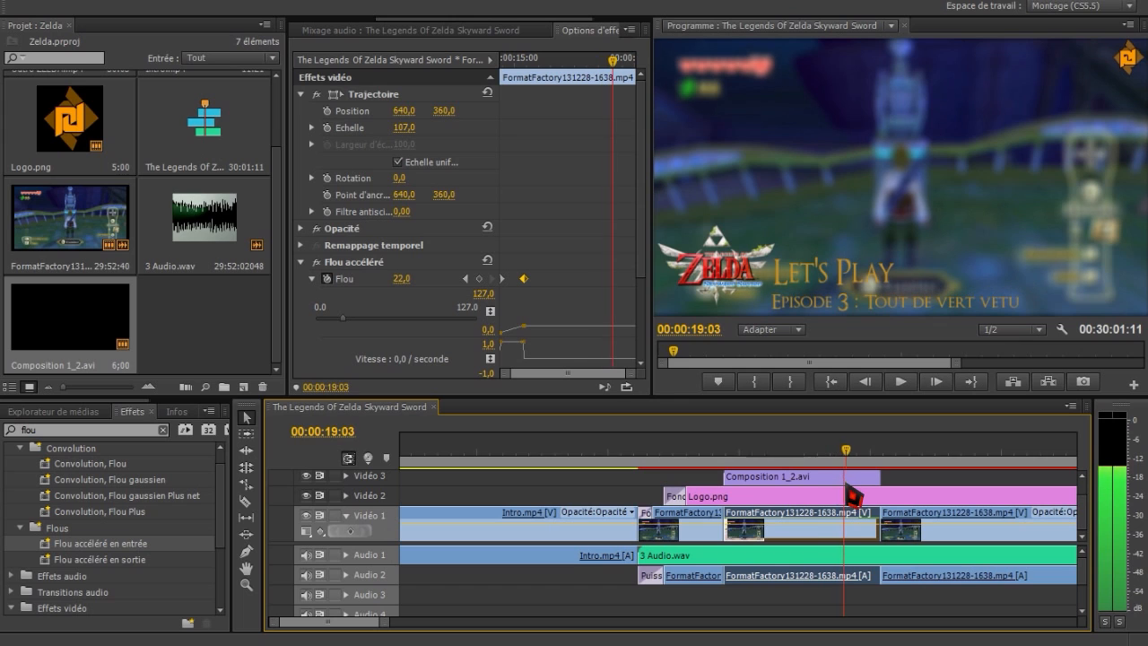
{"action": "left_click", "coordinate": [480, 281]}
{"action": "left_click_drag", "start_coordinate": [619, 73], "coordinate": [635, 85]}
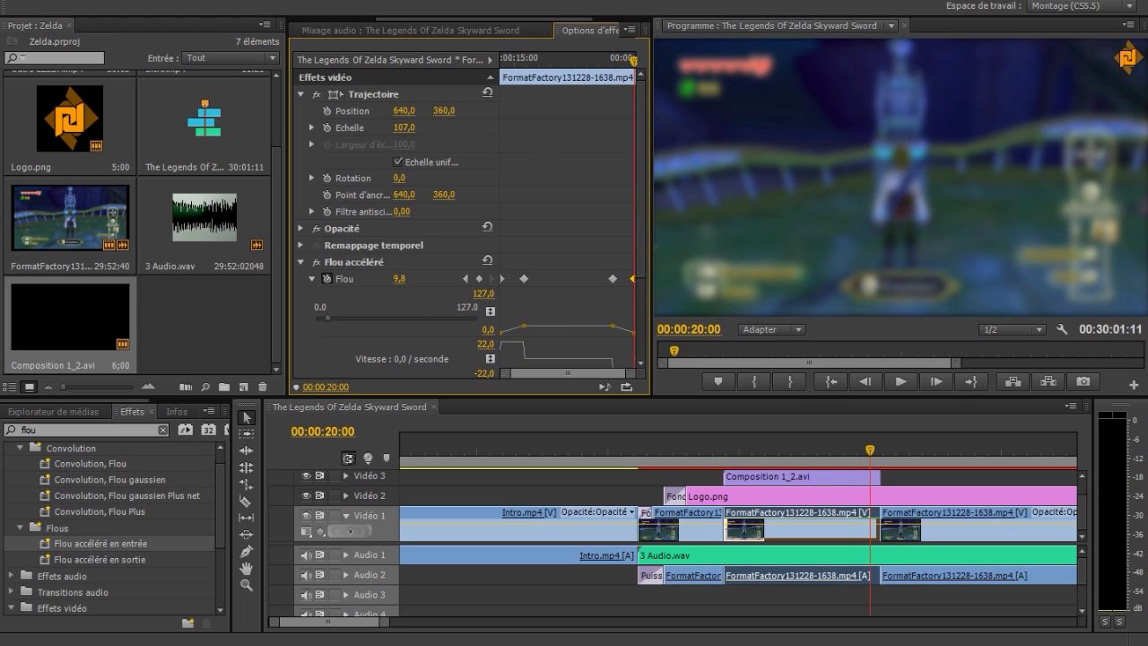
- Preview the blurred title section from 00:00:13:27, stopping at 00:00:21:19
{"action": "left_click_drag", "start_coordinate": [867, 452], "coordinate": [710, 479]}
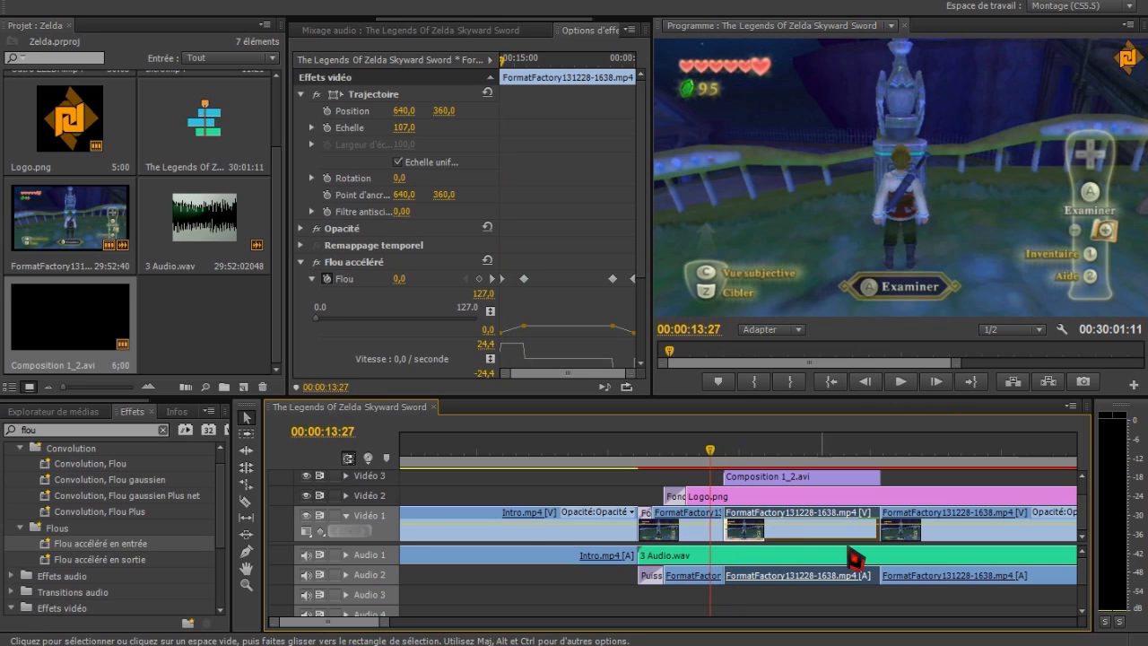
{"action": "left_click", "coordinate": [904, 383]}
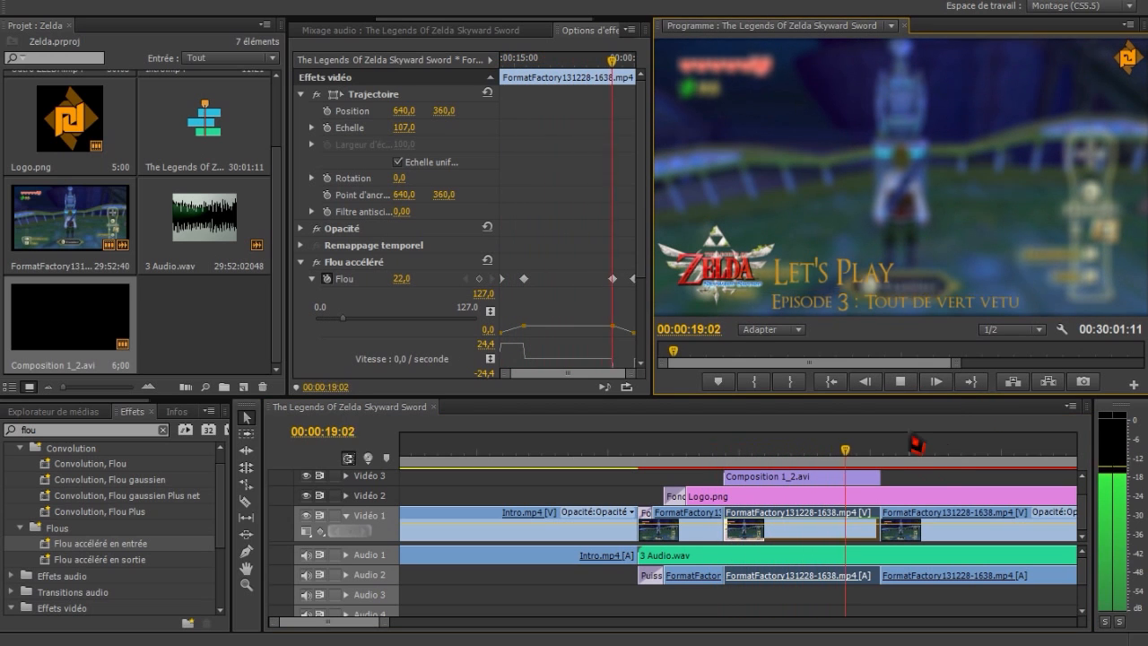
{"action": "left_click", "coordinate": [906, 385]}
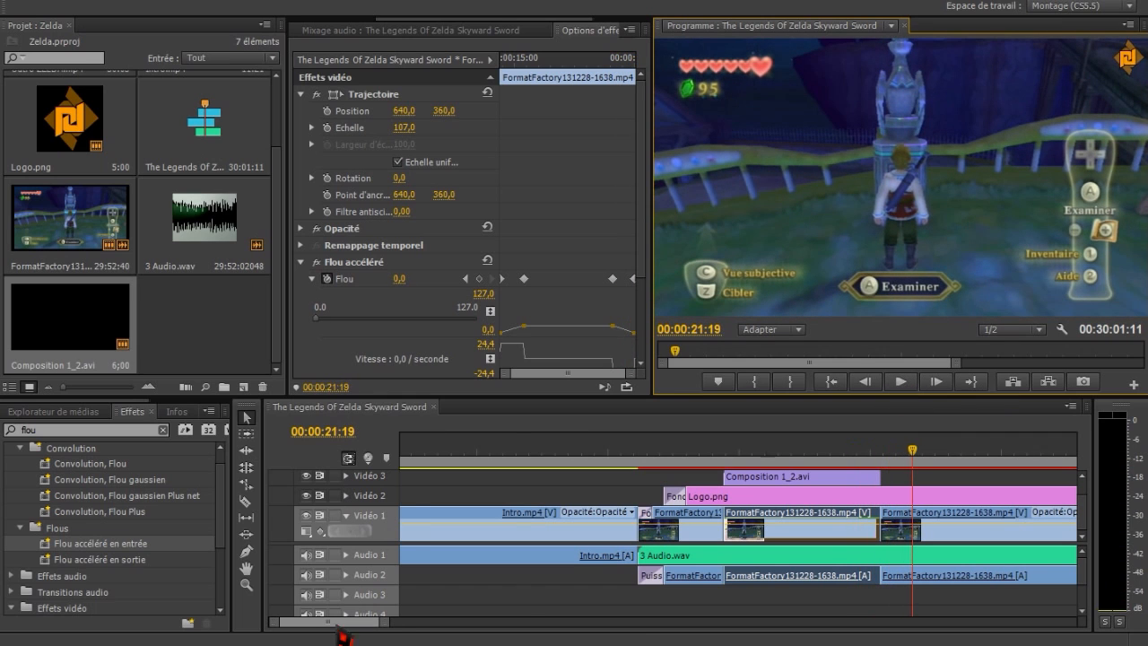
- Place Outro ZELDA.mp4 on Vidéo 1 directly after the end of the gameplay clip
{"action": "left_click_drag", "start_coordinate": [331, 620], "coordinate": [1088, 633]}
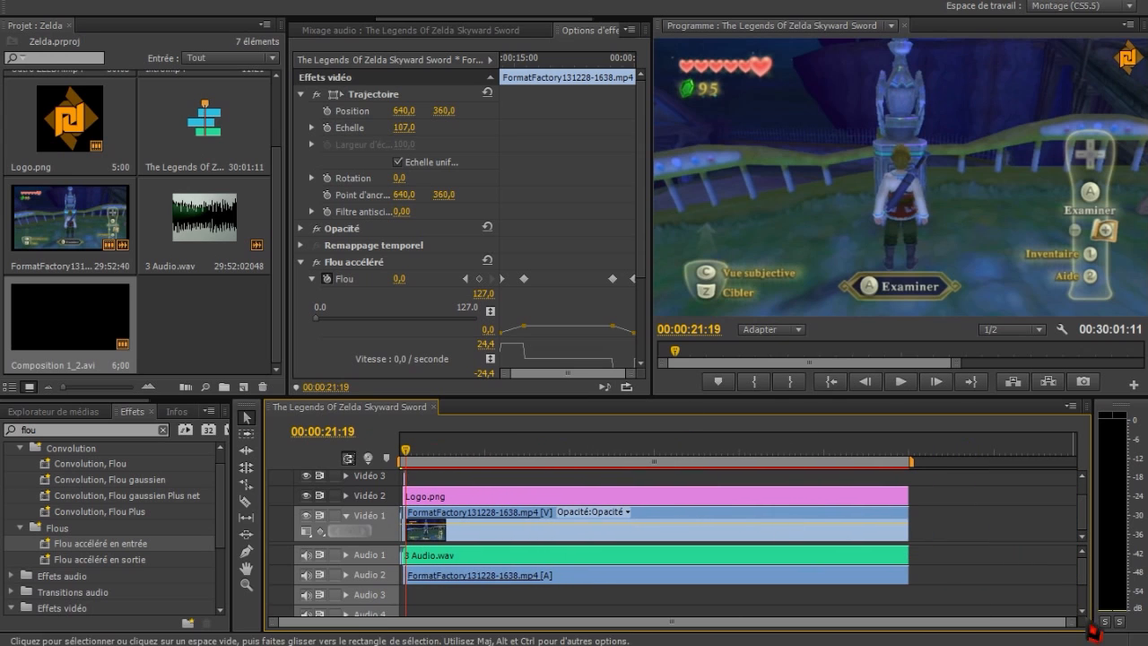
{"action": "left_click_drag", "start_coordinate": [901, 620], "coordinate": [965, 631]}
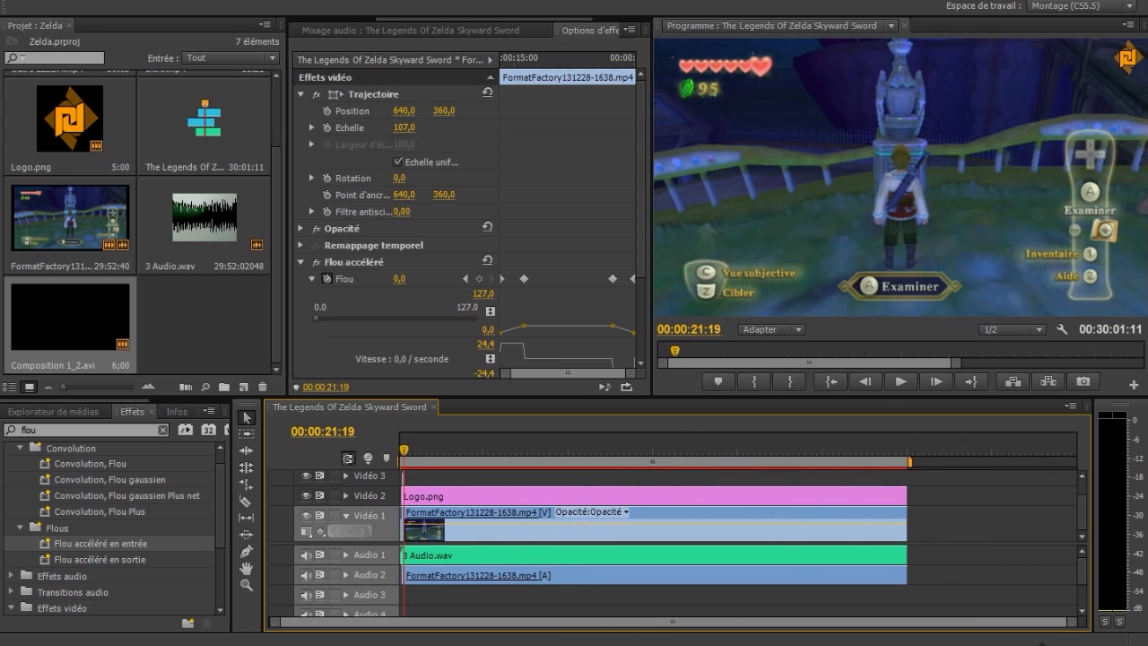
{"action": "left_click_drag", "start_coordinate": [1084, 632], "coordinate": [491, 625]}
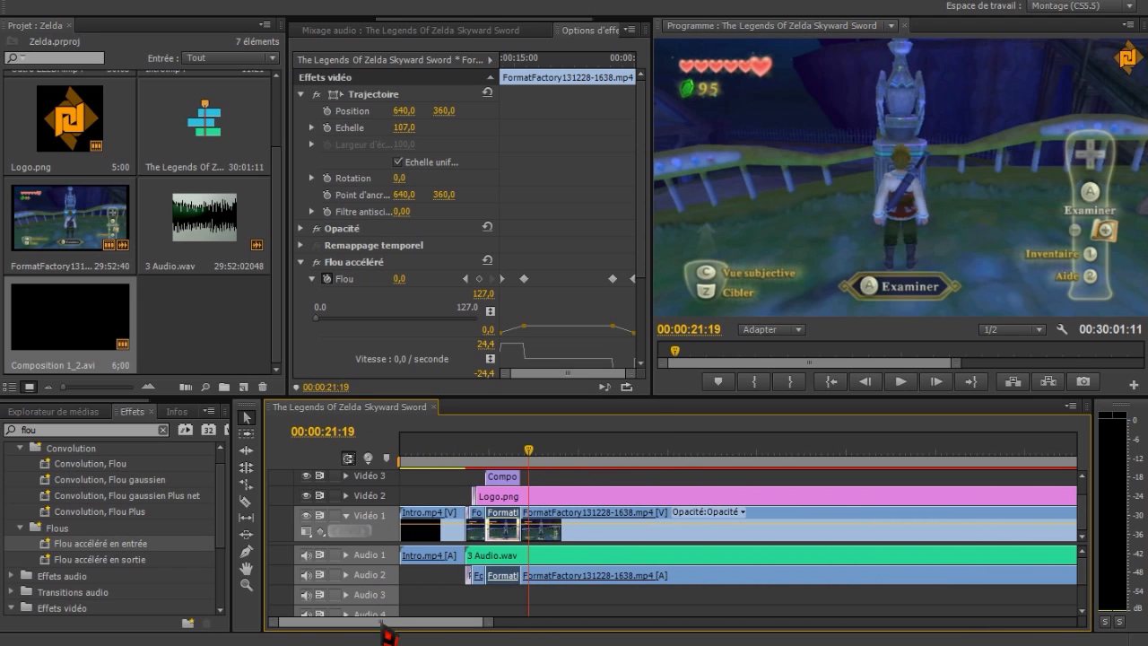
{"action": "left_click_drag", "start_coordinate": [396, 625], "coordinate": [850, 639]}
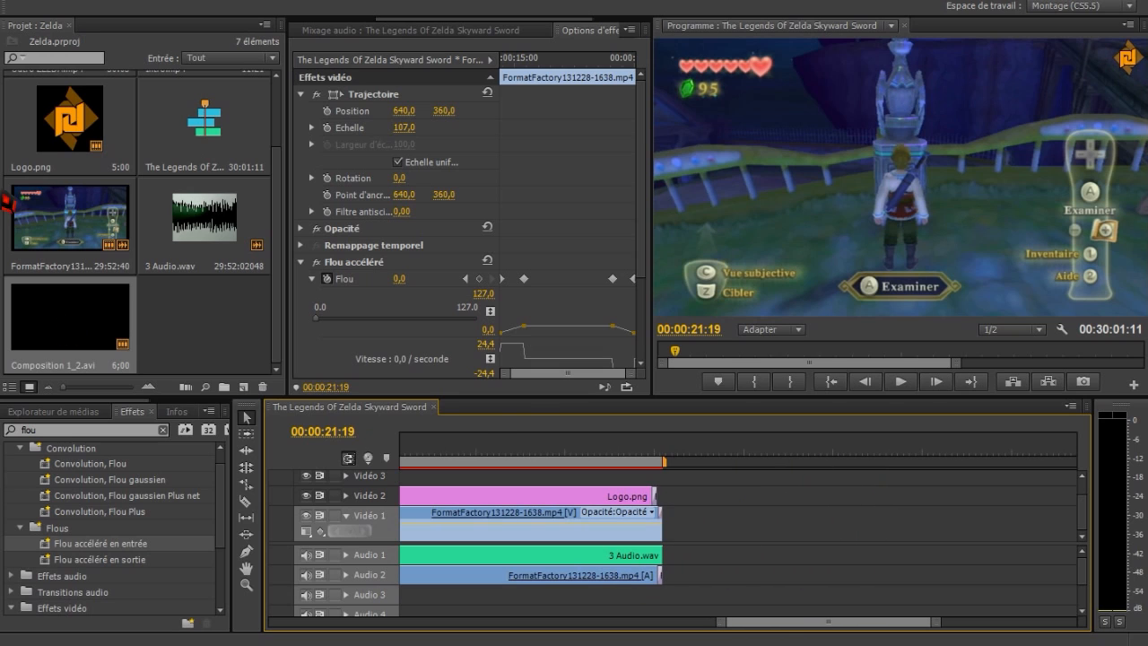
{"action": "scroll", "coordinate": [84, 242], "scroll_direction": "up", "scroll_amount": 1}
{"action": "scroll", "coordinate": [108, 249], "scroll_direction": "down", "scroll_amount": 1}
{"action": "scroll", "coordinate": [108, 233], "scroll_direction": "up", "scroll_amount": 1}
{"action": "left_click_drag", "start_coordinate": [81, 125], "coordinate": [668, 549]}
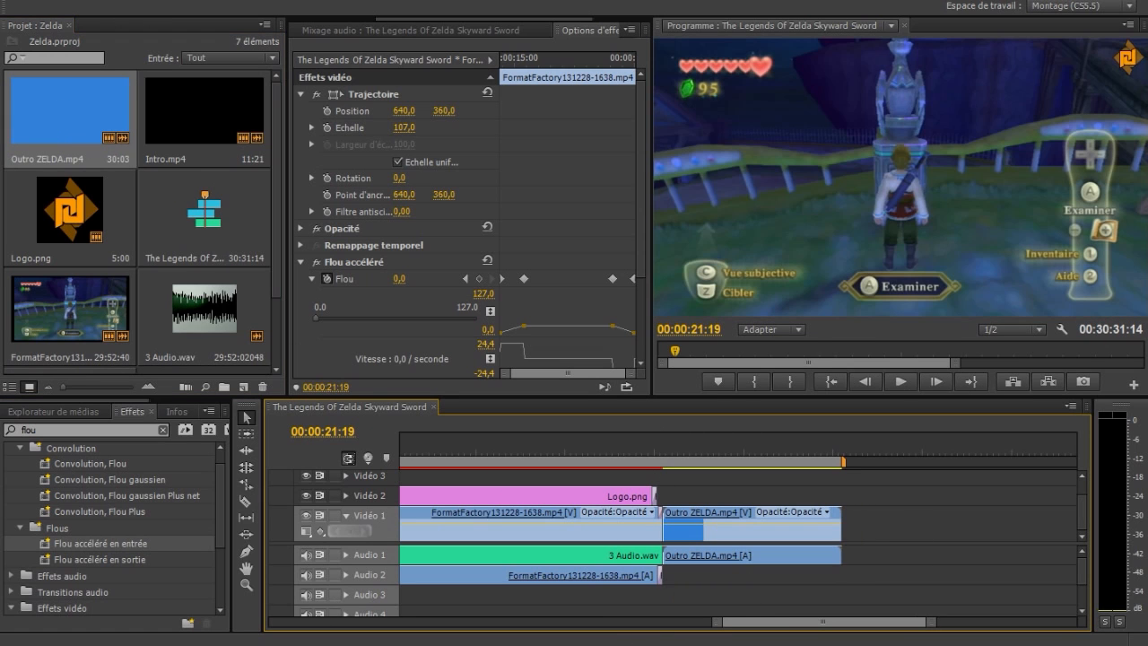
- Import the video The Legends Of Zelda Skyward Sword 2 from the Vidéos library into the project
{"action": "left_click", "coordinate": [215, 643]}
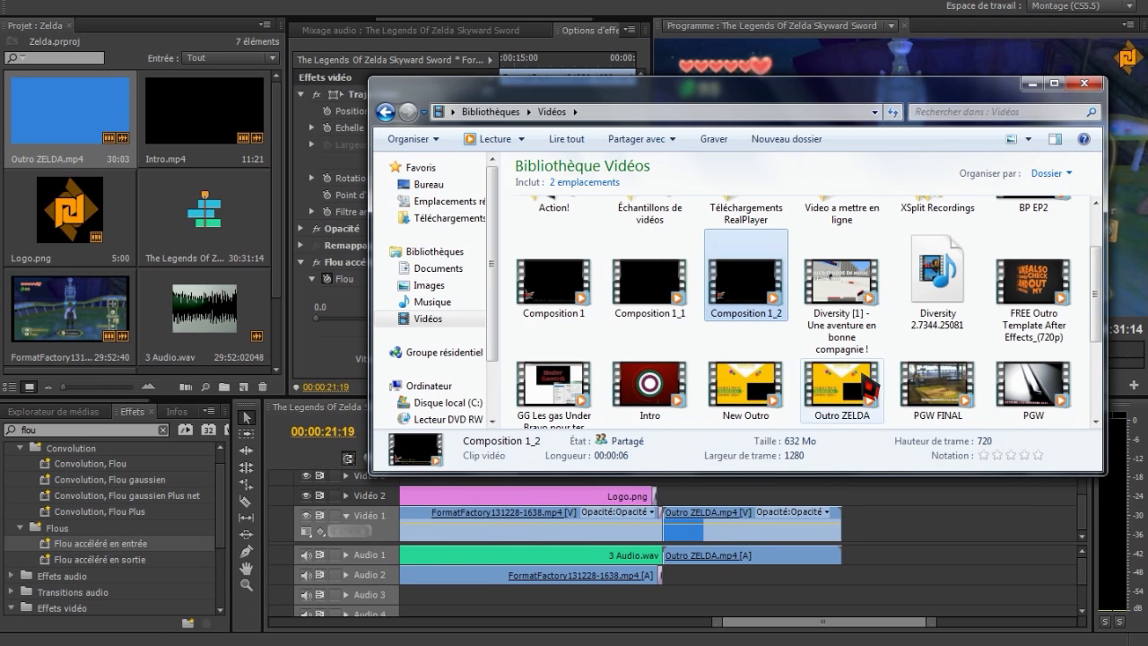
{"action": "left_click_drag", "start_coordinate": [1095, 279], "coordinate": [1095, 359]}
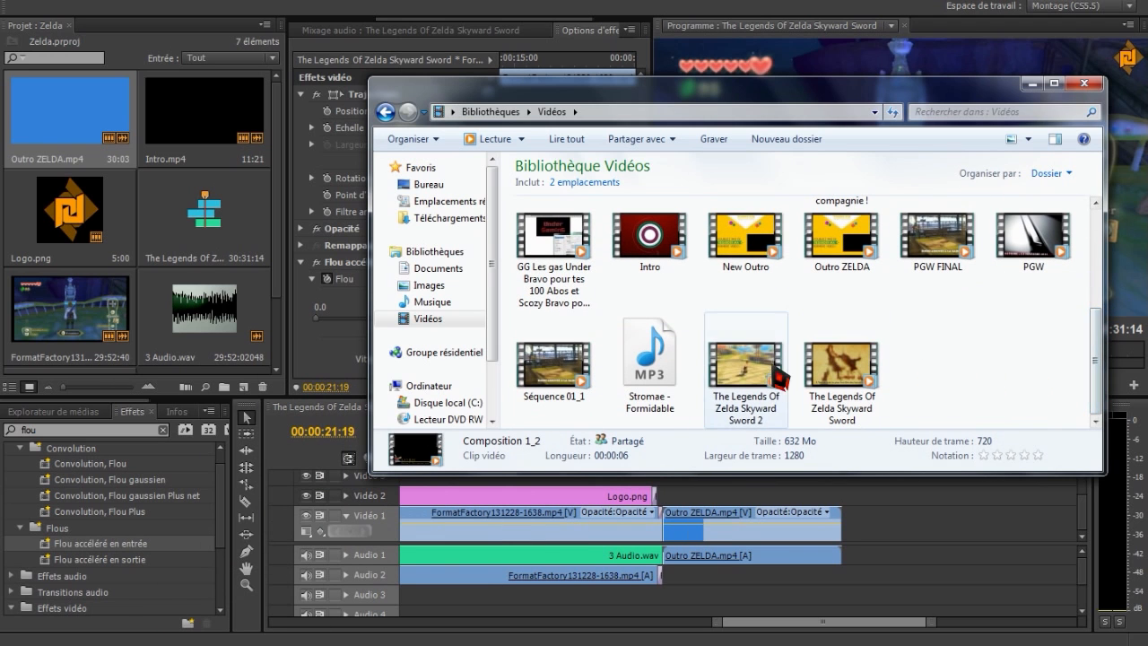
{"action": "left_click_drag", "start_coordinate": [744, 363], "coordinate": [233, 327]}
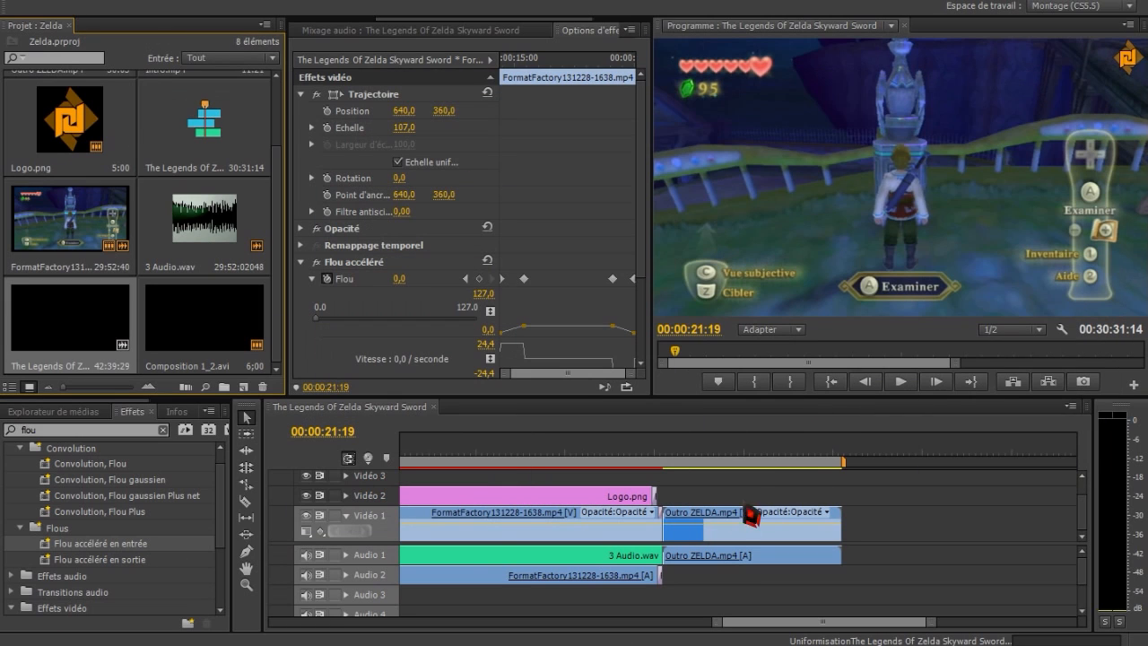
- Play the outro from 00:30:03:25 to 00:30:11:28 and place The Legends Of Zelda Skyward Sword 2.mp4 on Vidéo 3
{"action": "left_click", "coordinate": [680, 446]}
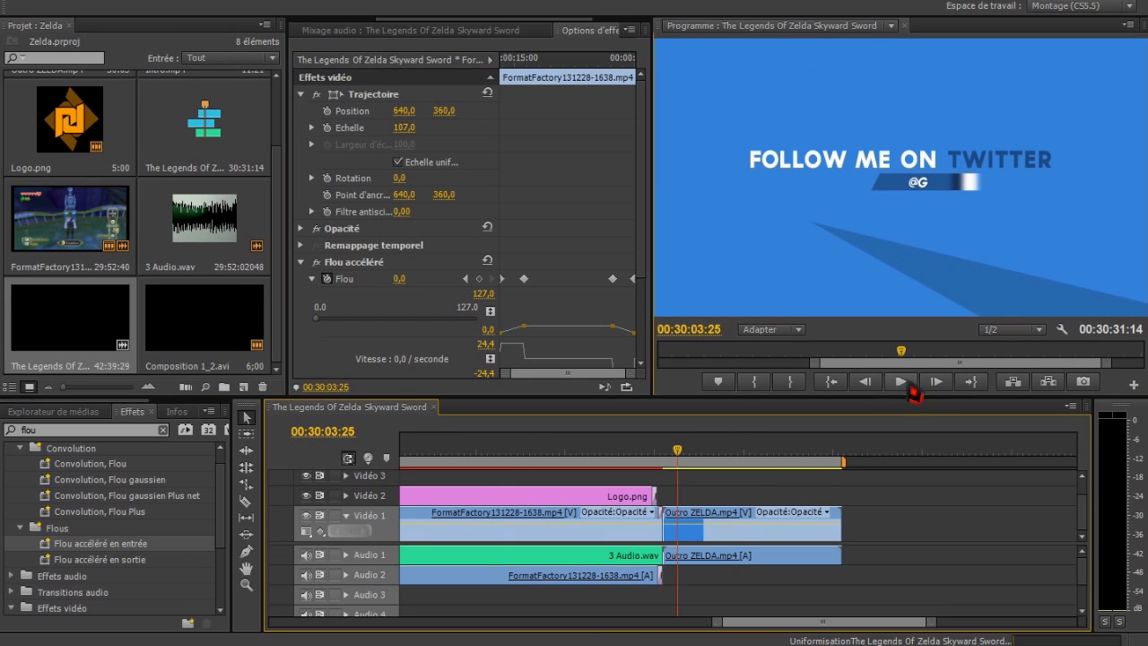
{"action": "left_click", "coordinate": [904, 386]}
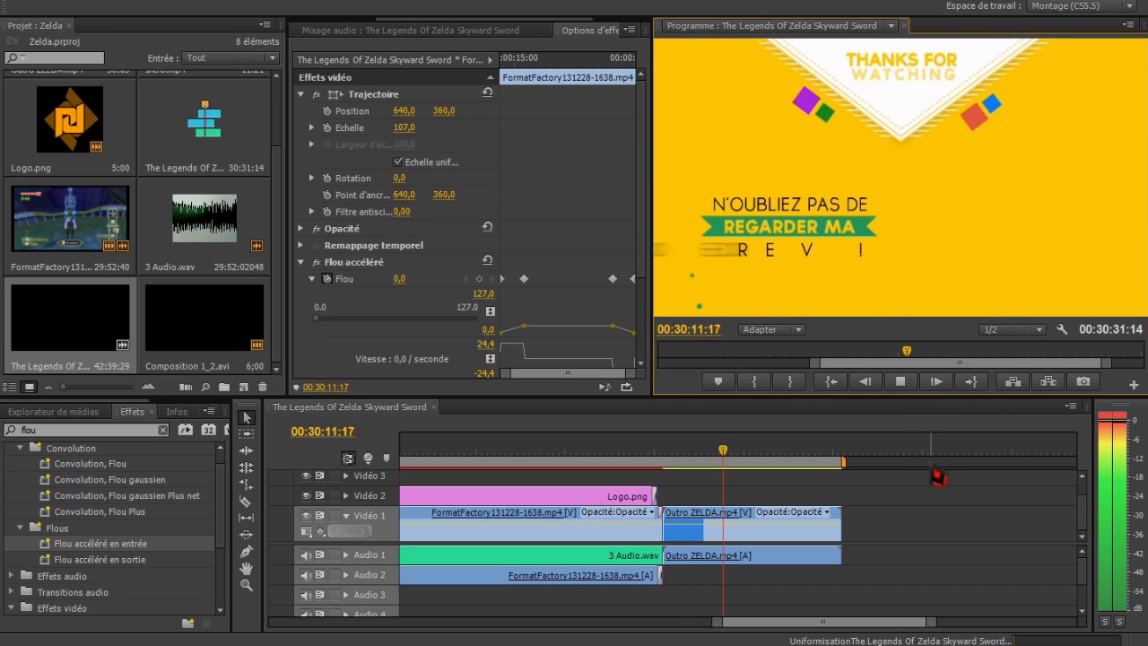
{"action": "key", "text": "space"}
{"action": "left_click_drag", "start_coordinate": [68, 322], "coordinate": [451, 475]}
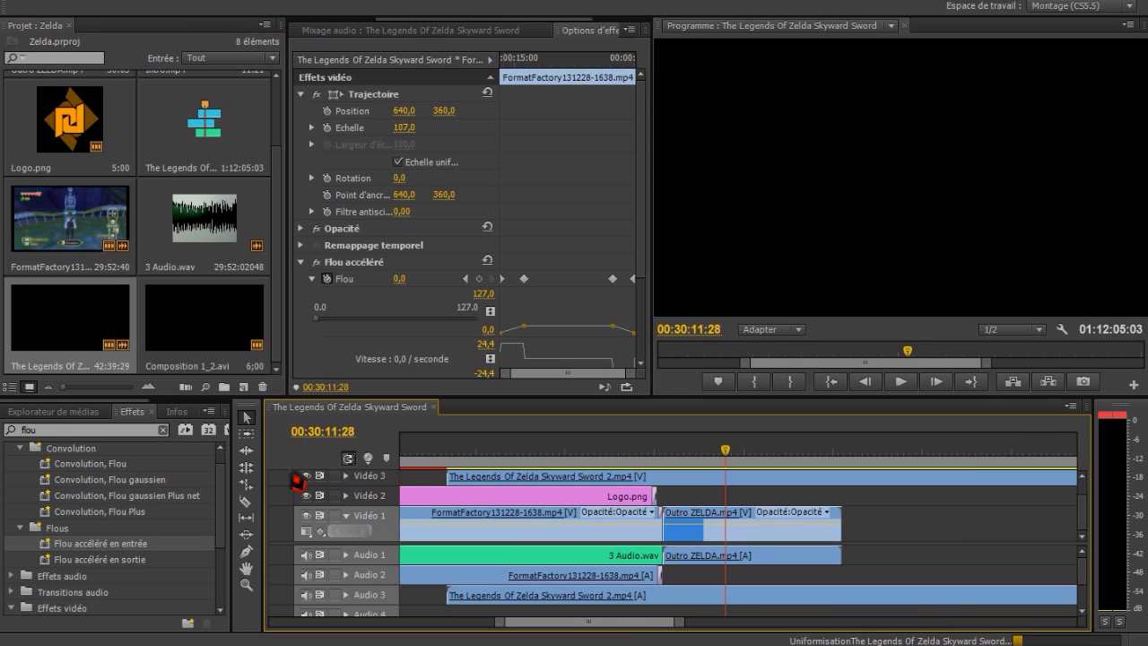
- Split The Legends Of Zelda Skyward Sword 2.mp4 at 00:30:11:28 and delete the part before the cut
{"action": "key", "text": "c"}
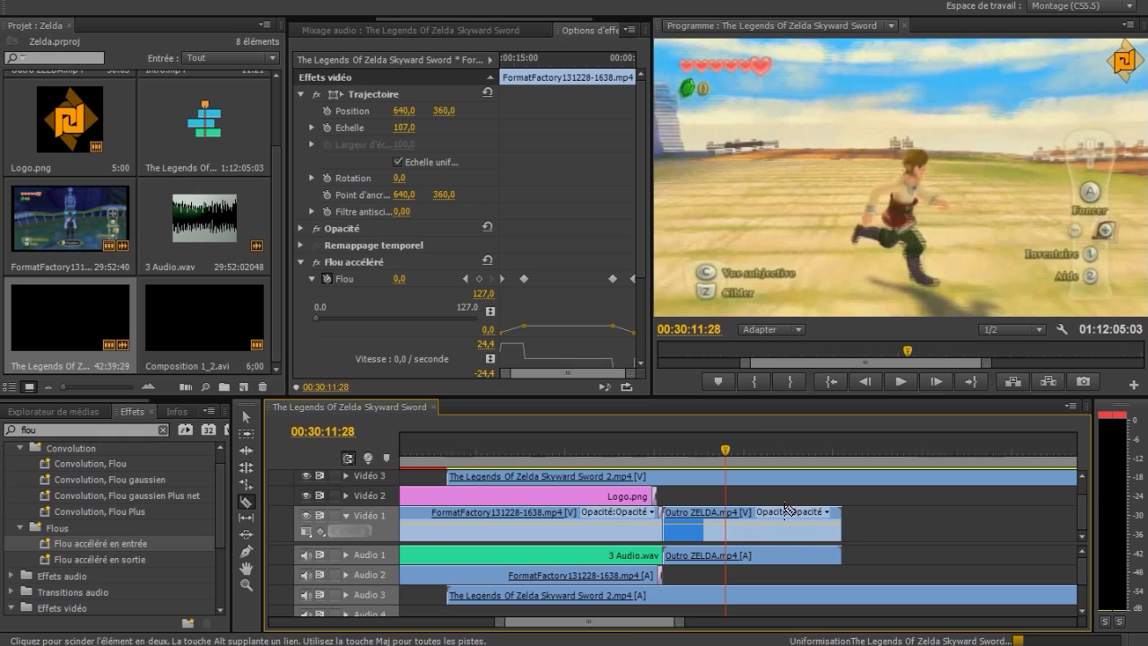
{"action": "left_click", "coordinate": [726, 476]}
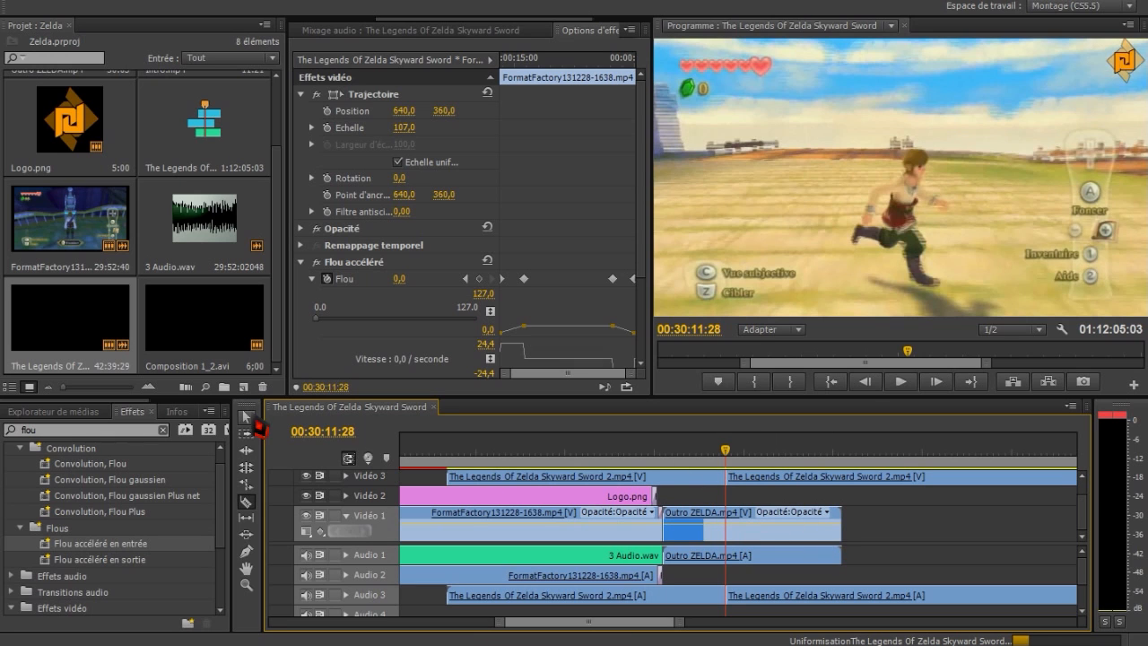
{"action": "left_click", "coordinate": [246, 417]}
{"action": "left_click", "coordinate": [668, 481]}
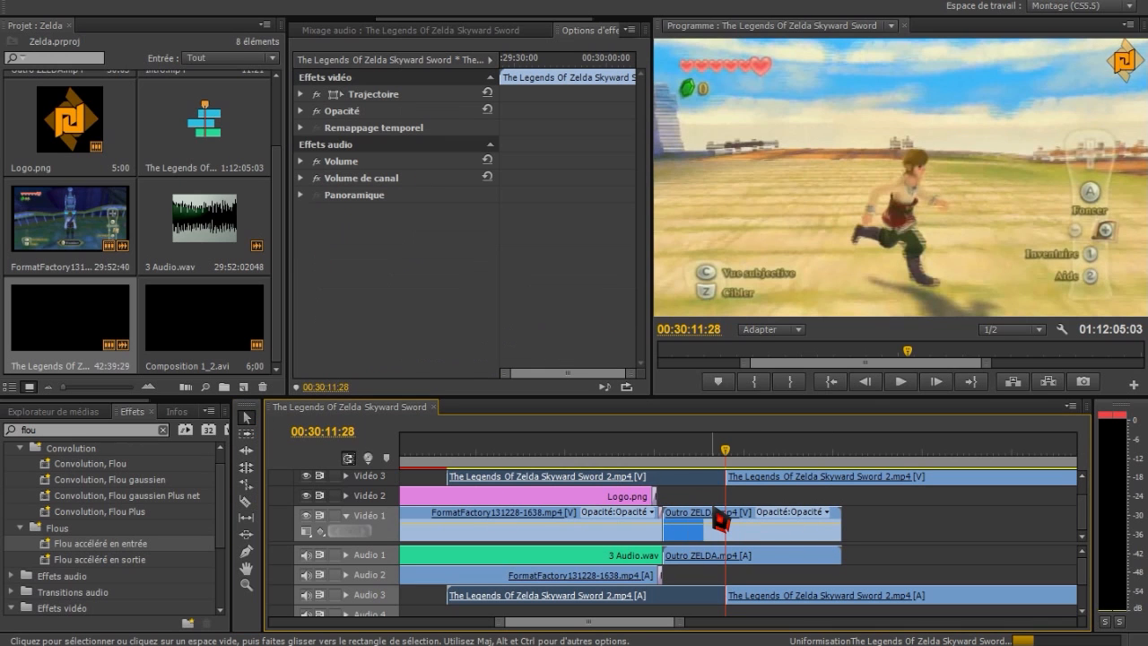
{"action": "key", "text": "Delete"}
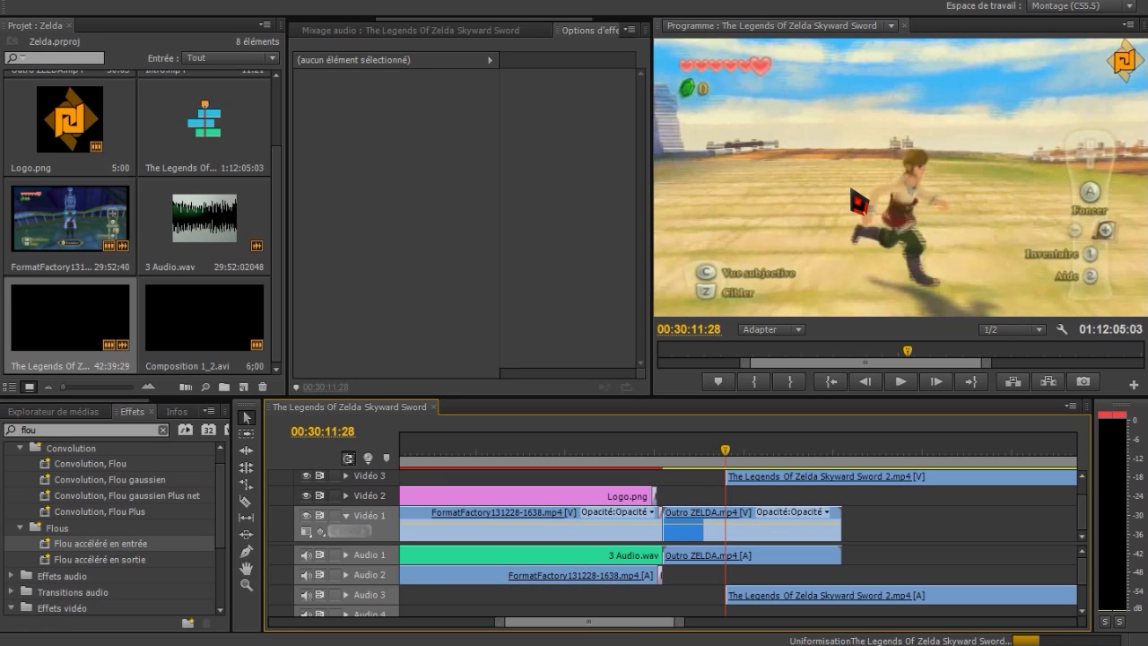
- Move the remaining Skyward Sword 2 video down to Vidéo 2 and lower the Audio 3 track's volume to -∞
{"action": "left_click", "coordinate": [826, 483]}
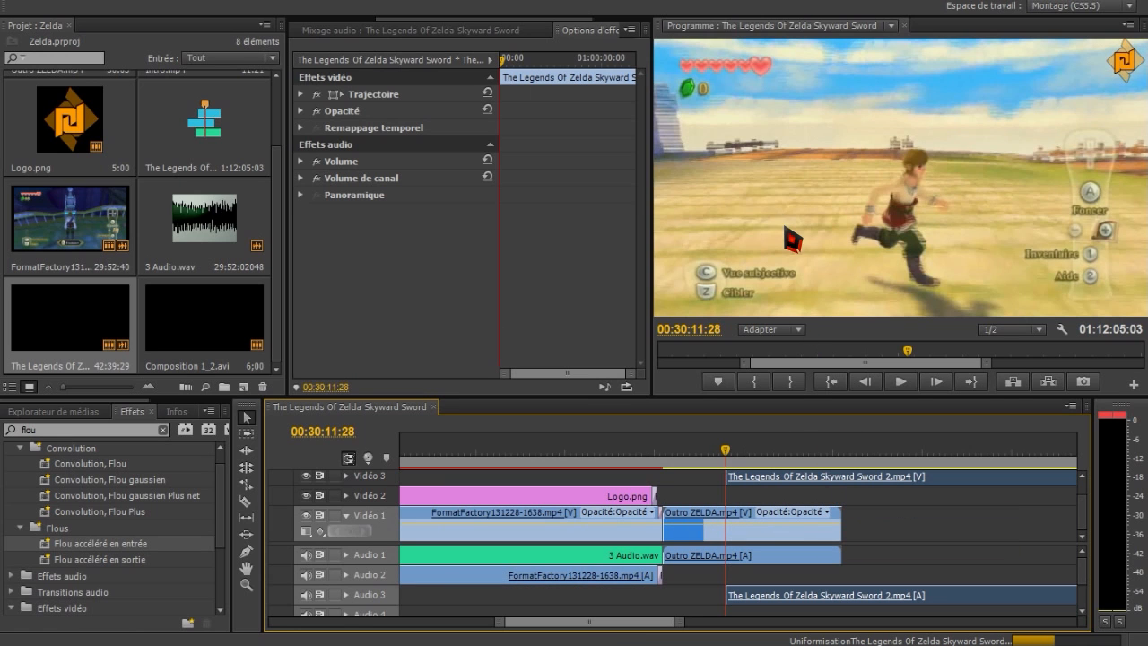
{"action": "left_click_drag", "start_coordinate": [817, 479], "coordinate": [820, 502]}
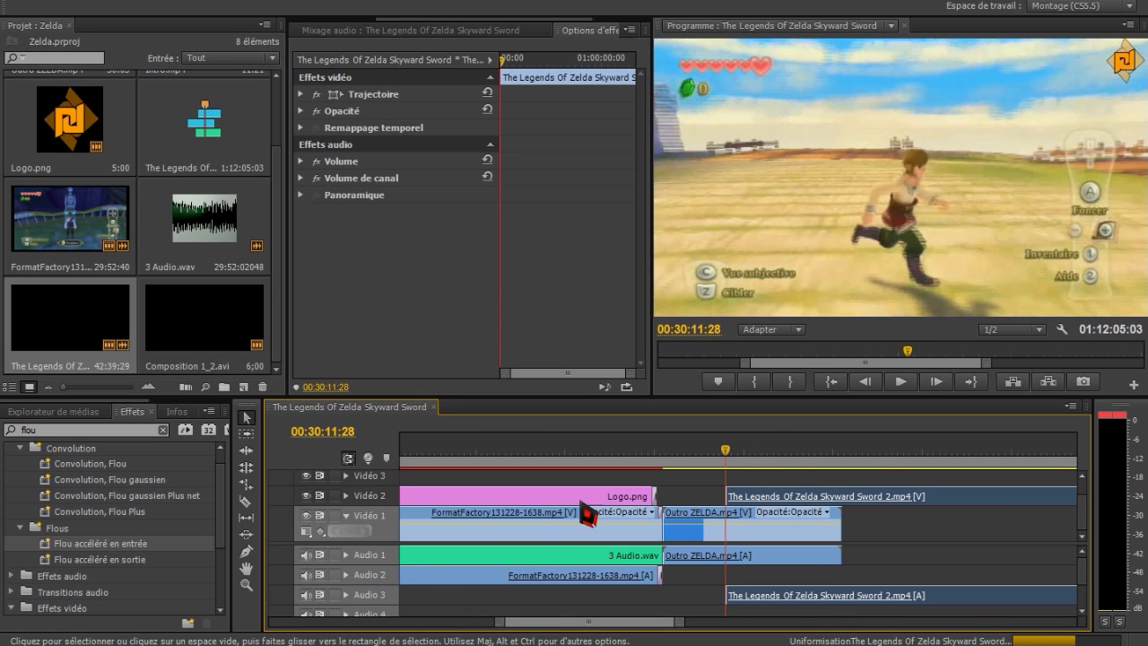
{"action": "left_click", "coordinate": [448, 32]}
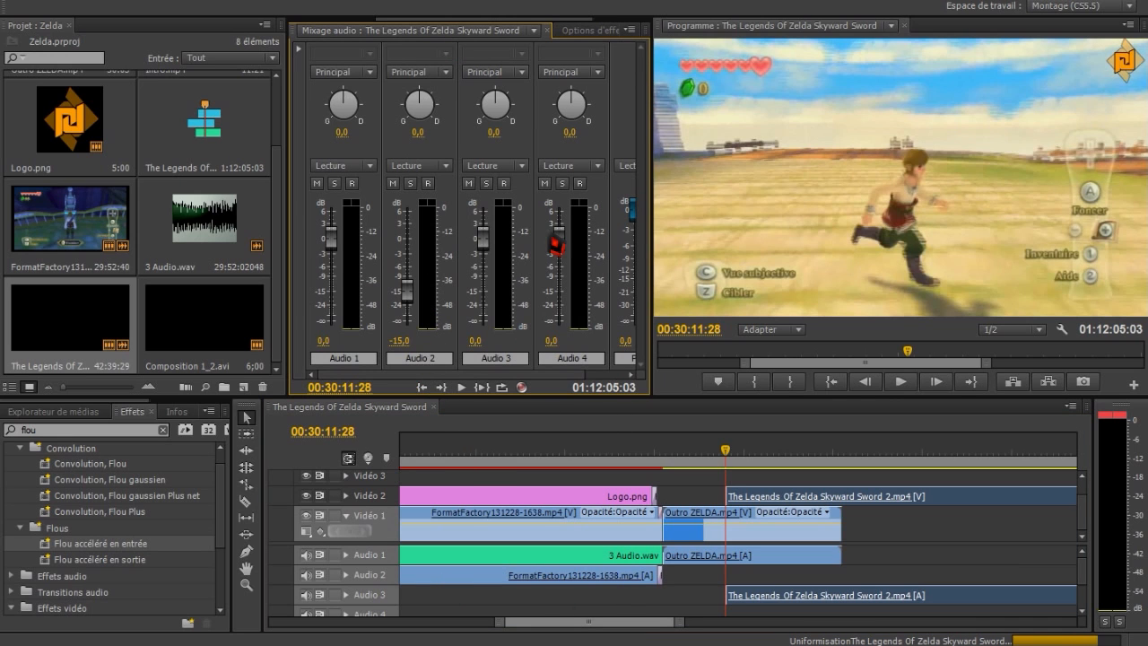
{"action": "left_click_drag", "start_coordinate": [484, 240], "coordinate": [482, 316]}
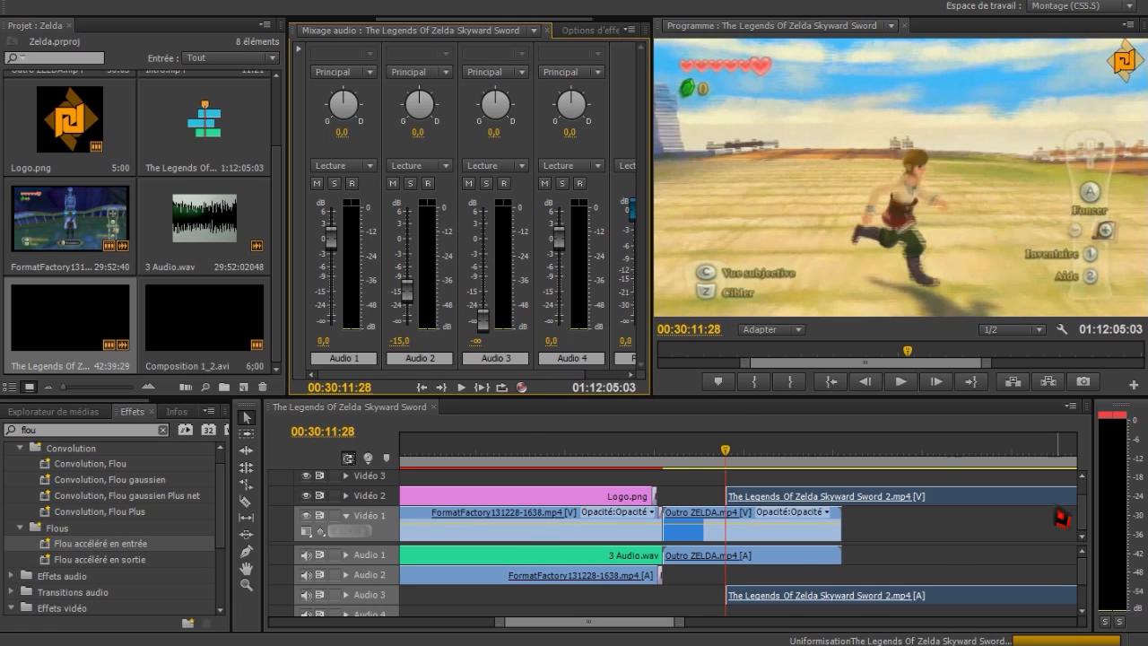
{"action": "left_click", "coordinate": [900, 177]}
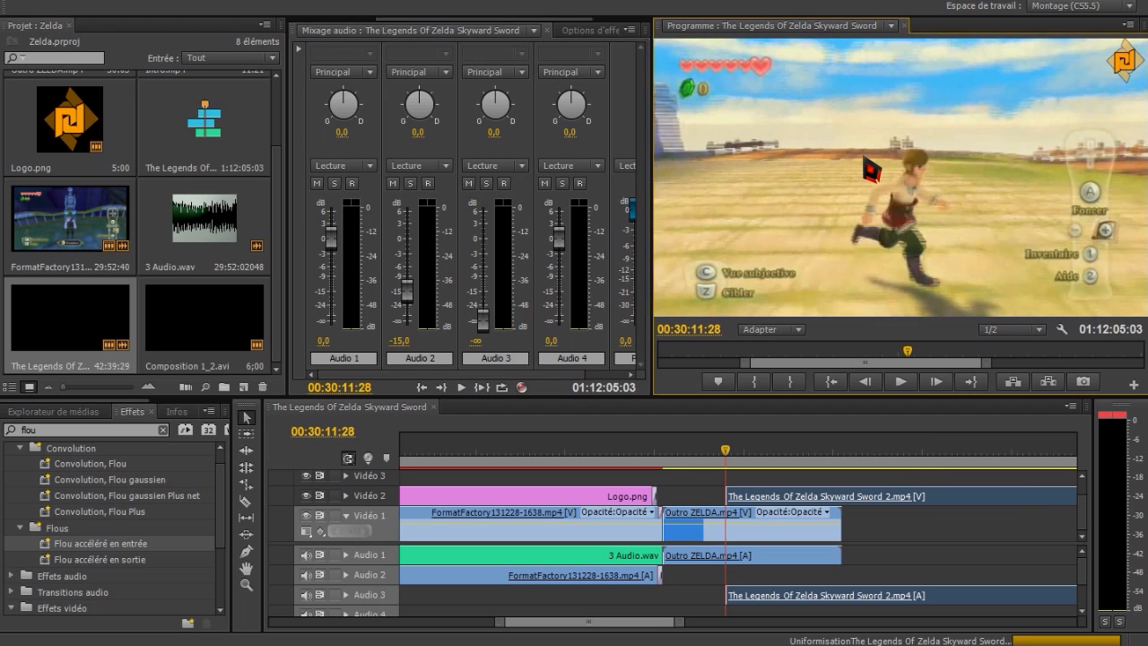
- Scale down the Skyward Sword 2 video and place it over the empty rectangle beside the outro's text
{"action": "left_click_drag", "start_coordinate": [655, 176], "coordinate": [801, 226]}
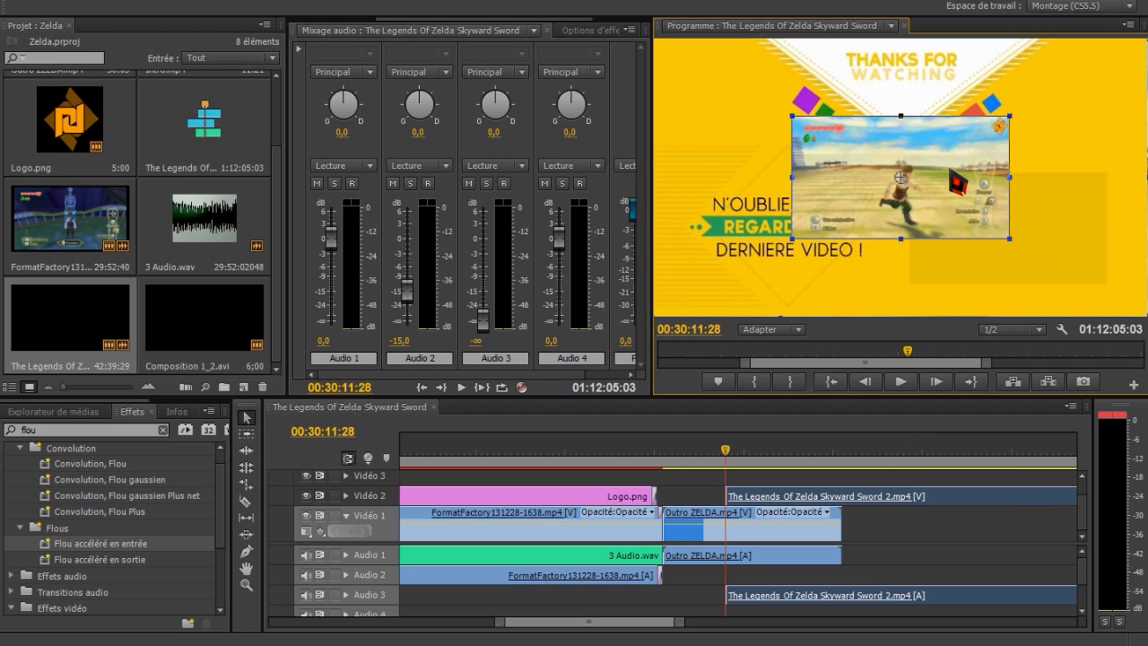
{"action": "left_click_drag", "start_coordinate": [955, 184], "coordinate": [1068, 238]}
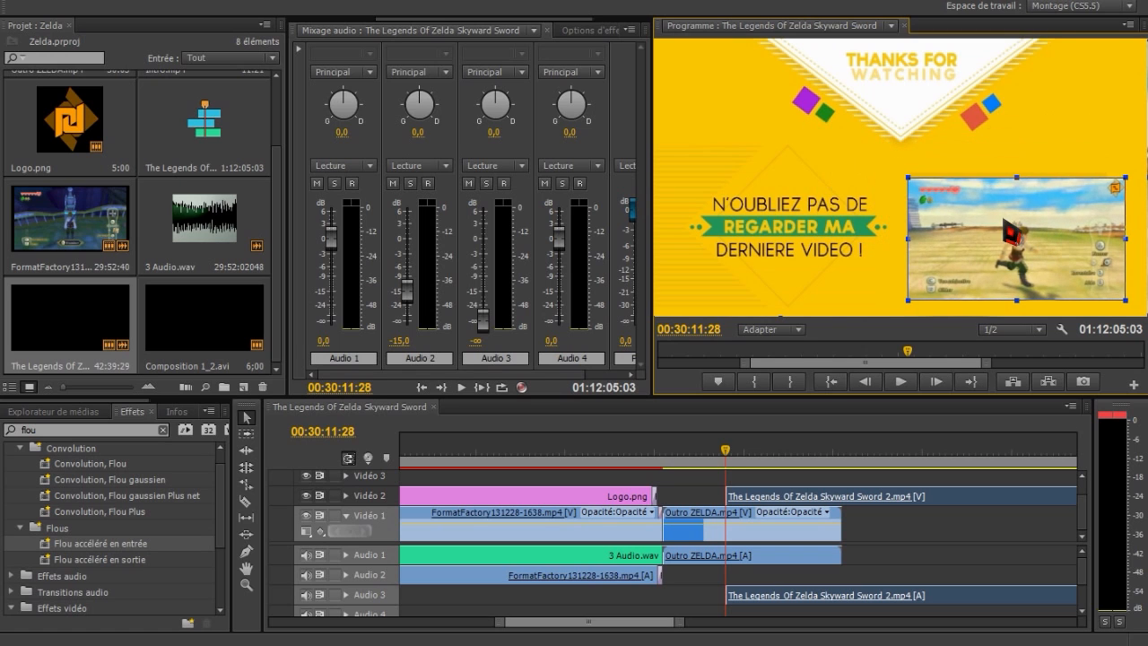
{"action": "left_click_drag", "start_coordinate": [910, 244], "coordinate": [964, 263]}
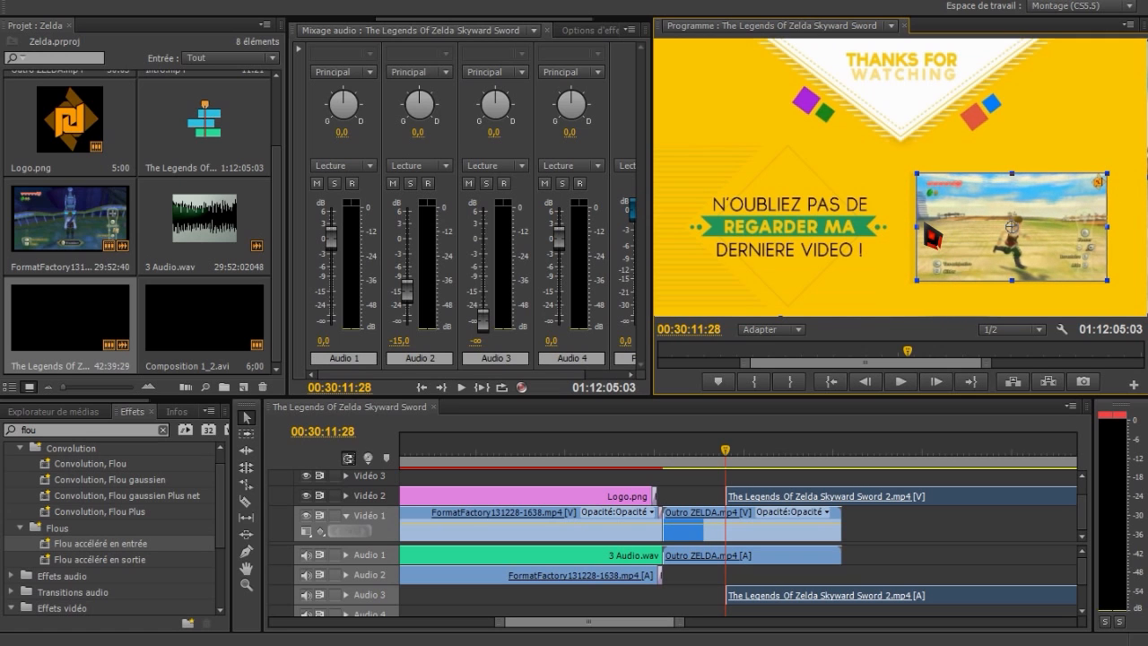
{"action": "left_click_drag", "start_coordinate": [911, 225], "coordinate": [913, 227]}
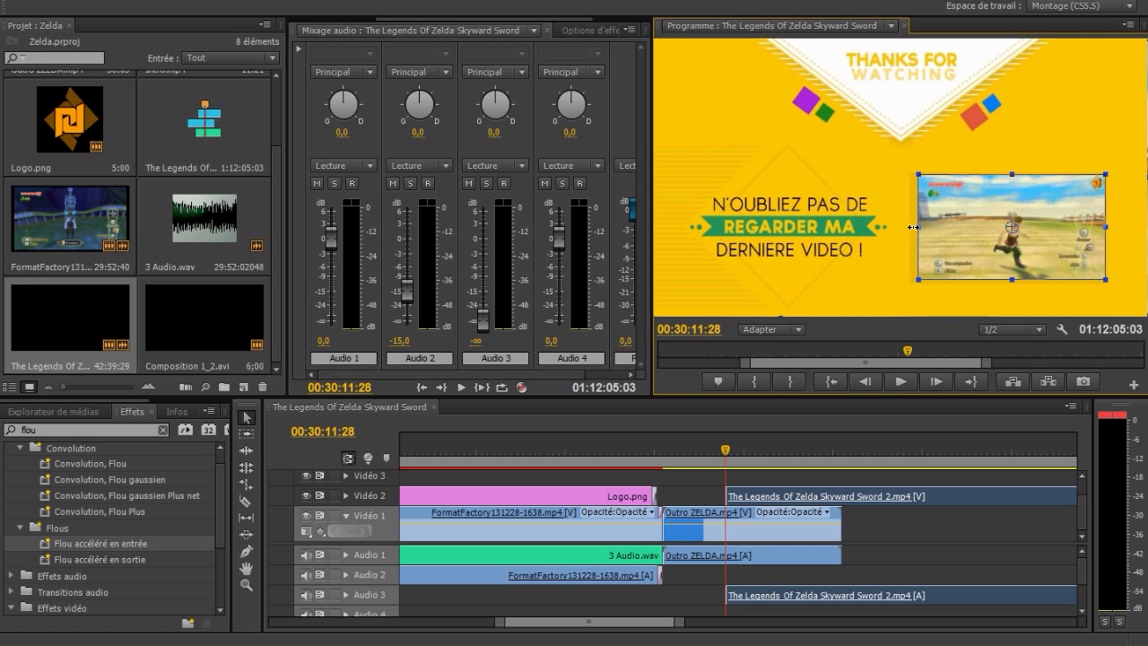
- Play the outro to 00:30:12:17 and adjust the inset video's scale to about 40,5 and its position over the black frame
{"action": "left_click", "coordinate": [895, 390]}
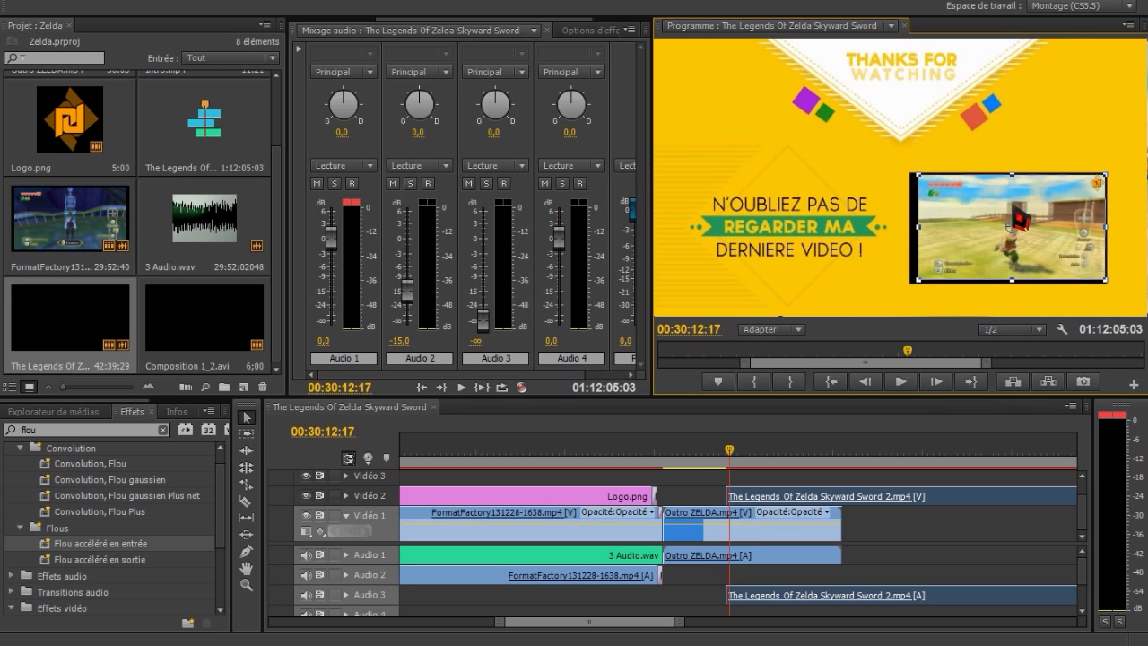
{"action": "left_click_drag", "start_coordinate": [1012, 204], "coordinate": [1009, 206]}
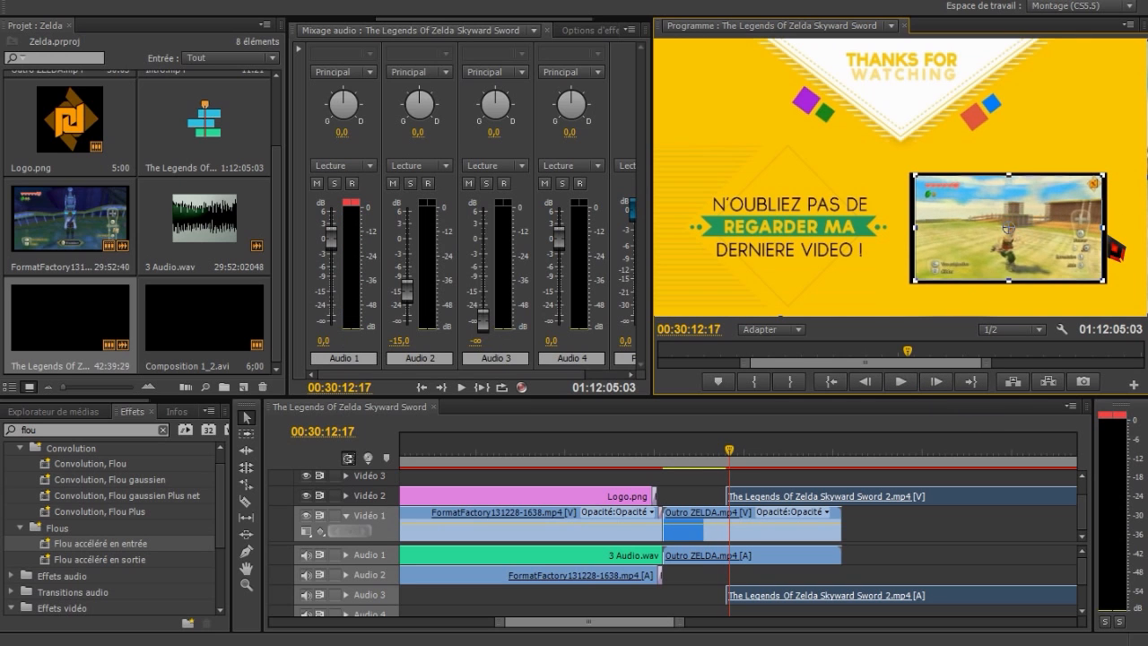
{"action": "left_click_drag", "start_coordinate": [1108, 236], "coordinate": [1114, 237]}
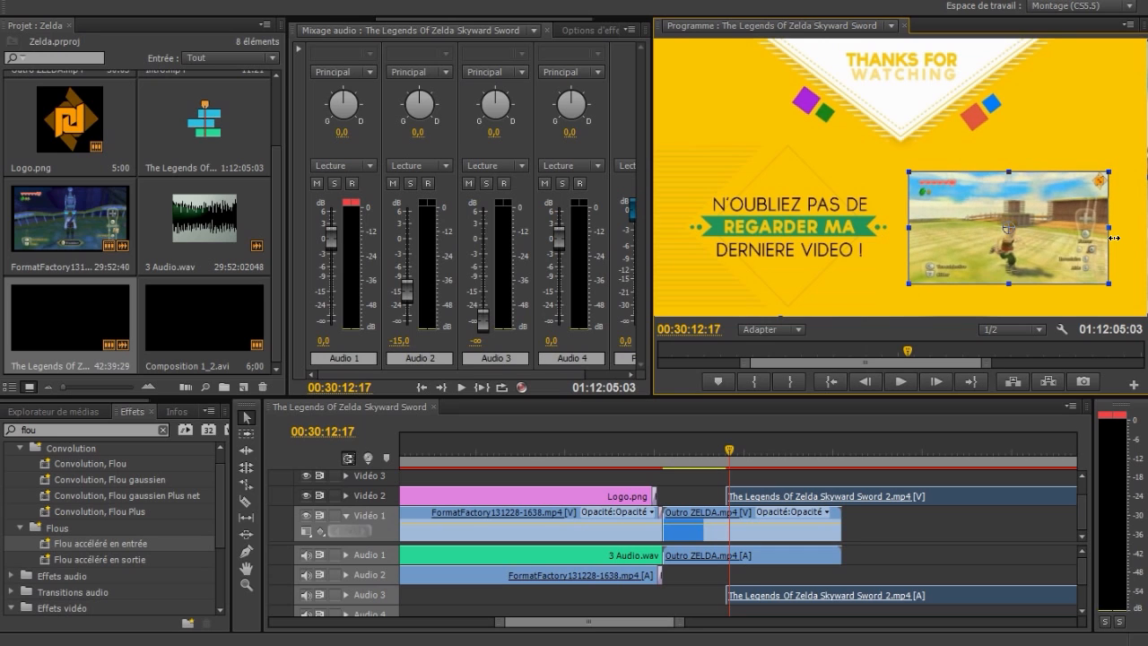
{"action": "left_click_drag", "start_coordinate": [1007, 229], "coordinate": [1012, 222]}
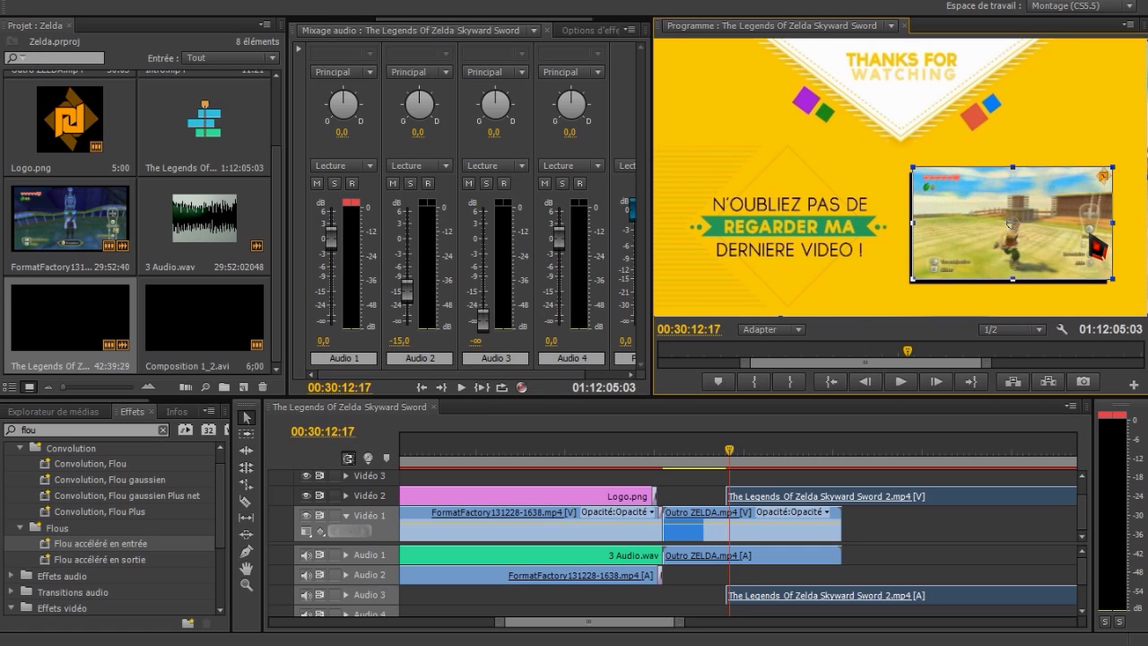
- Play the outro from 00:30:11:18 to 00:30:14:12 to check how the inset video fits the black frame
{"action": "key", "text": "Down"}
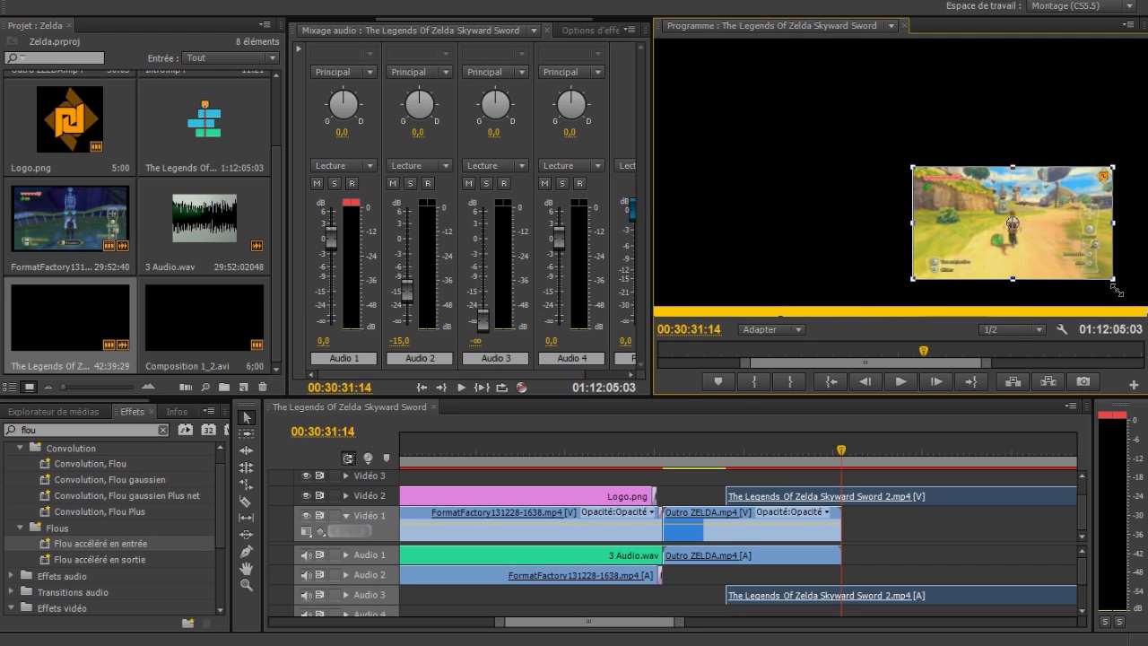
{"action": "left_click_drag", "start_coordinate": [807, 462], "coordinate": [724, 489]}
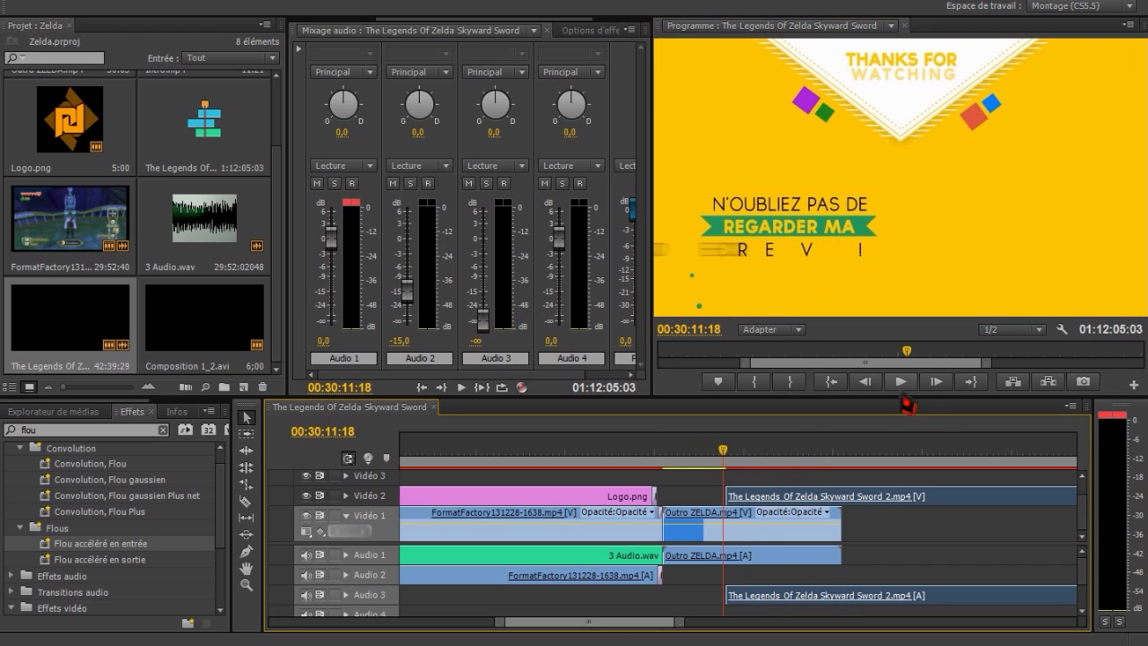
{"action": "left_click", "coordinate": [900, 381]}
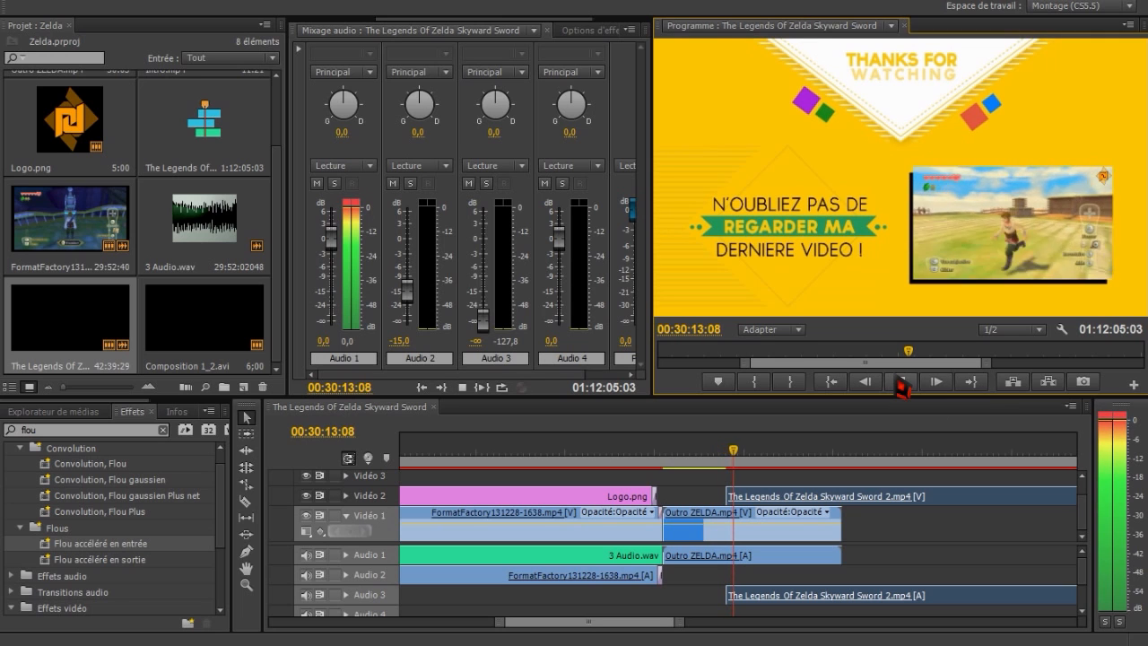
{"action": "left_click", "coordinate": [901, 381]}
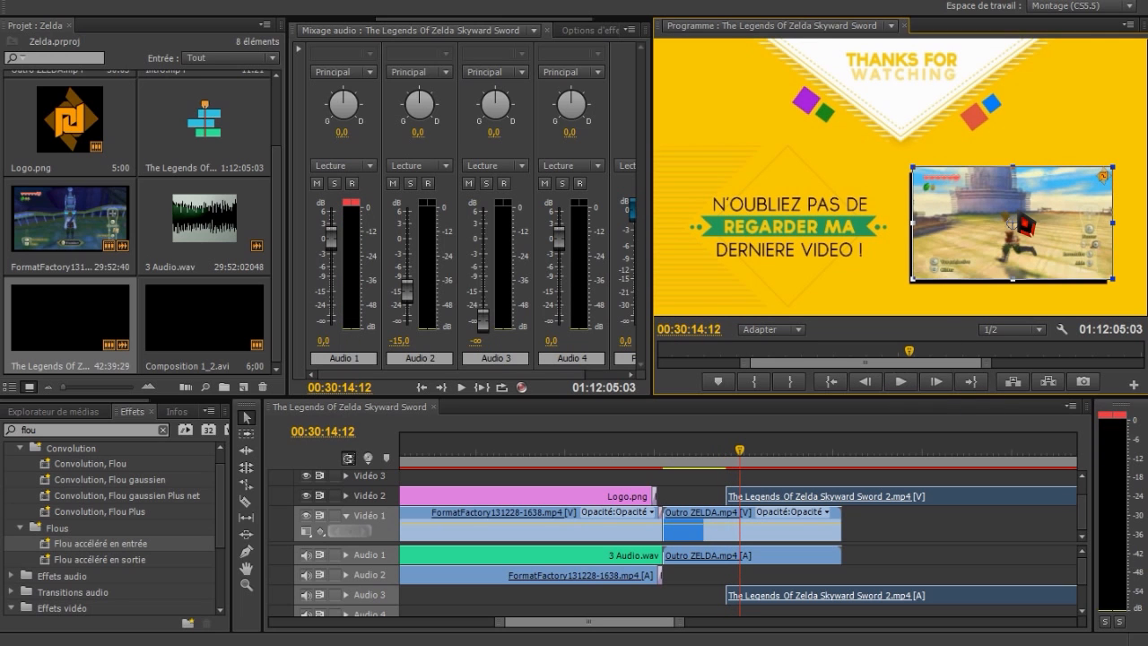
{"action": "left_click_drag", "start_coordinate": [1020, 218], "coordinate": [1011, 221]}
{"action": "left_click", "coordinate": [992, 549]}
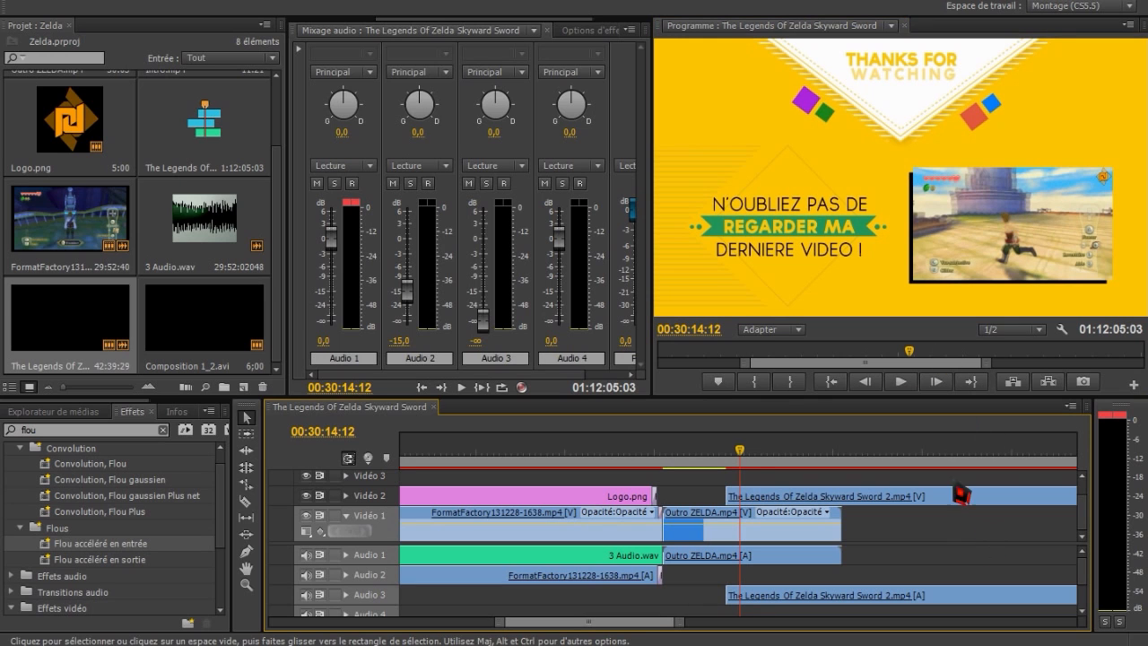
- Set the Position of the Skyward Sword 2 clip on Vidéo 2 to 923,0 and 485,0 in its Trajectoire settings
{"action": "left_click", "coordinate": [588, 30]}
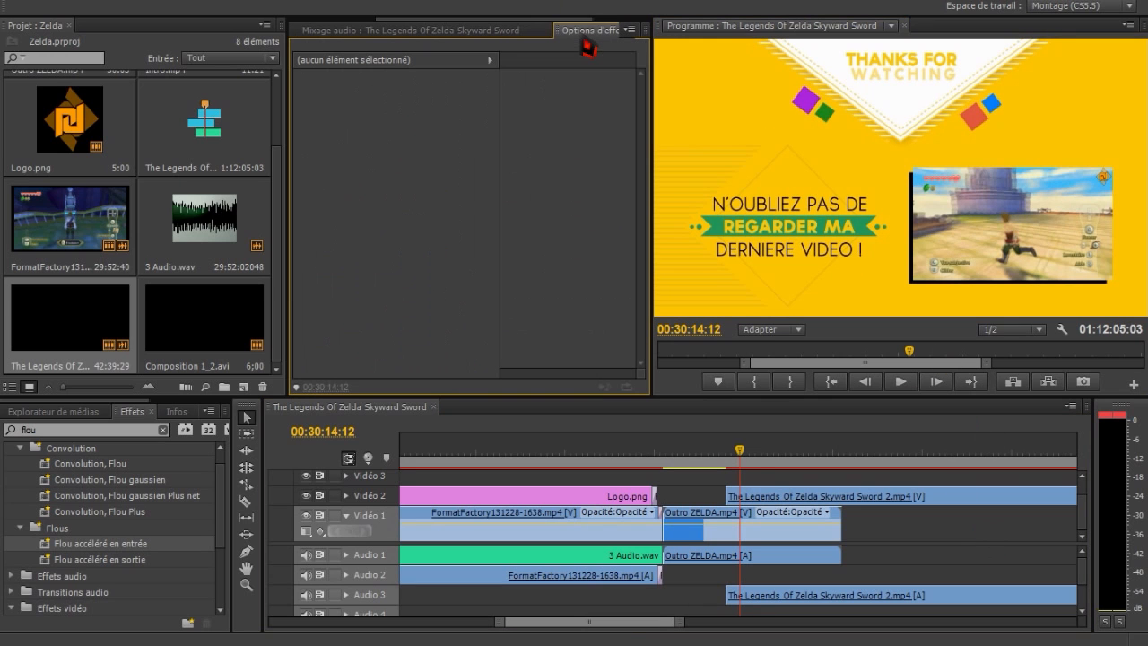
{"action": "left_click", "coordinate": [784, 493]}
{"action": "left_click", "coordinate": [302, 95]}
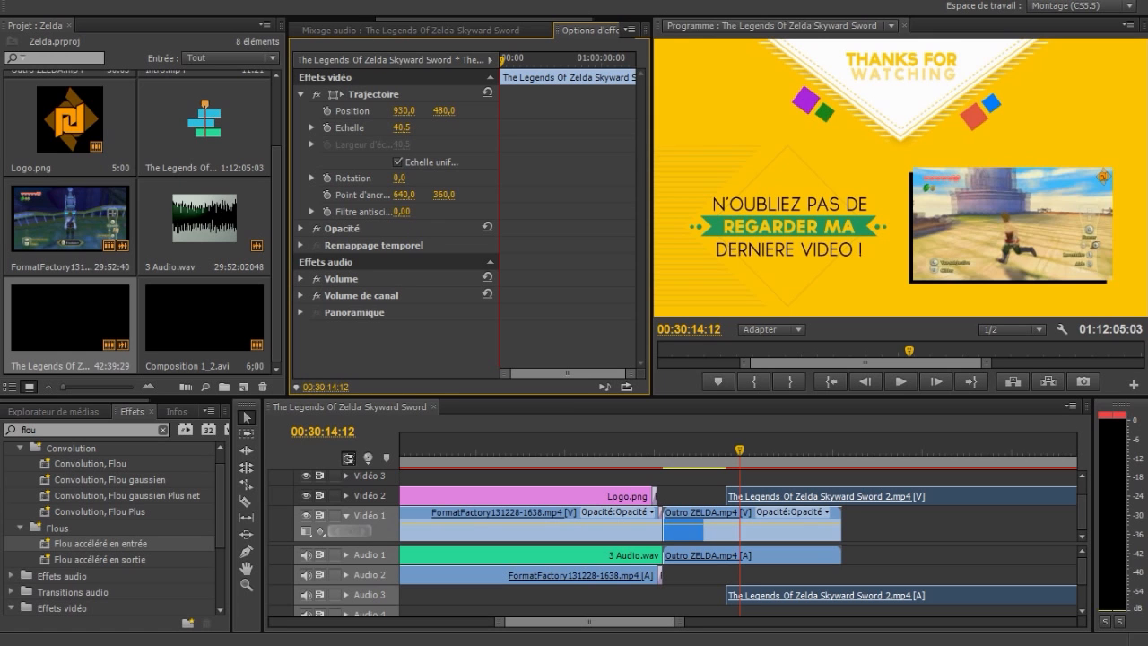
{"action": "mouse_move", "coordinate": [404, 111]}
{"action": "left_mouse_down"}
{"action": "mouse_move", "coordinate": [446, 111]}
{"action": "mouse_move", "coordinate": [397, 111]}
{"action": "left_mouse_up"}
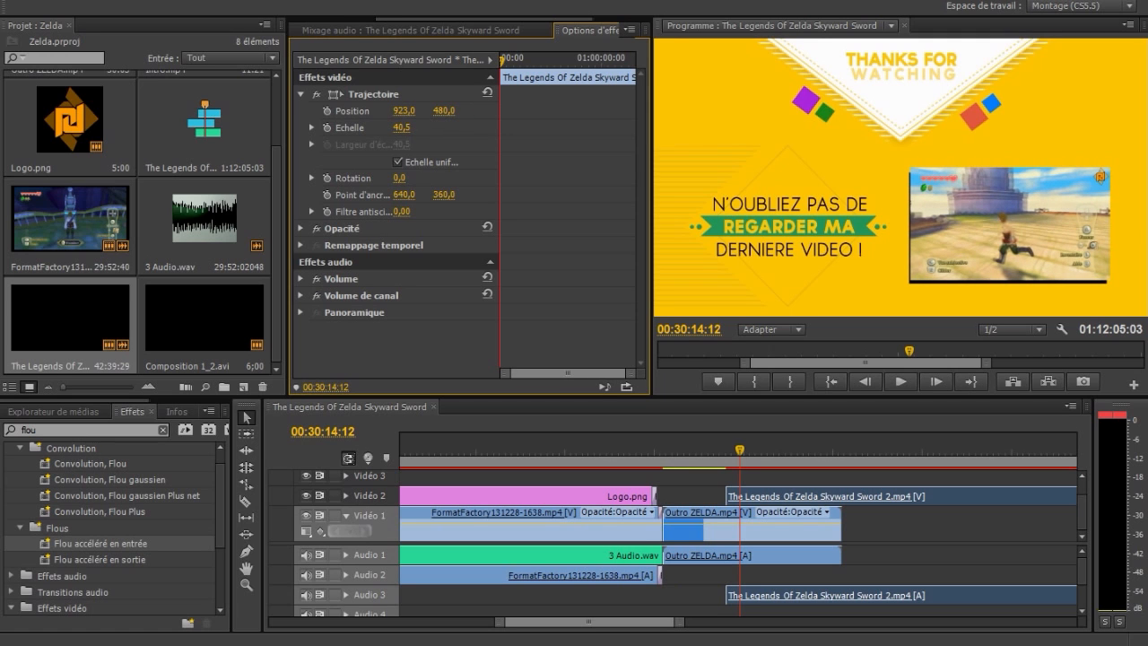
{"action": "mouse_move", "coordinate": [444, 111]}
{"action": "left_mouse_down"}
{"action": "mouse_move", "coordinate": [393, 112]}
{"action": "mouse_move", "coordinate": [449, 111]}
{"action": "left_mouse_up"}
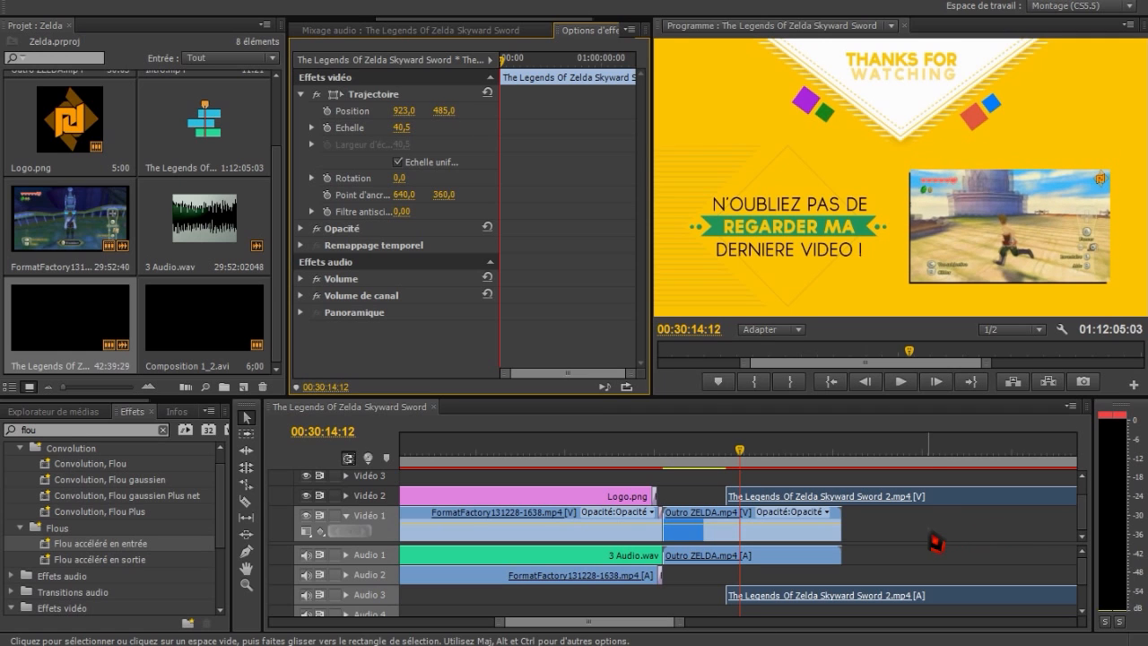
- Play the outro to 00:30:22:02, split the Skyward Sword 2 clip there and delete the part after the cut
{"action": "left_click", "coordinate": [901, 384]}
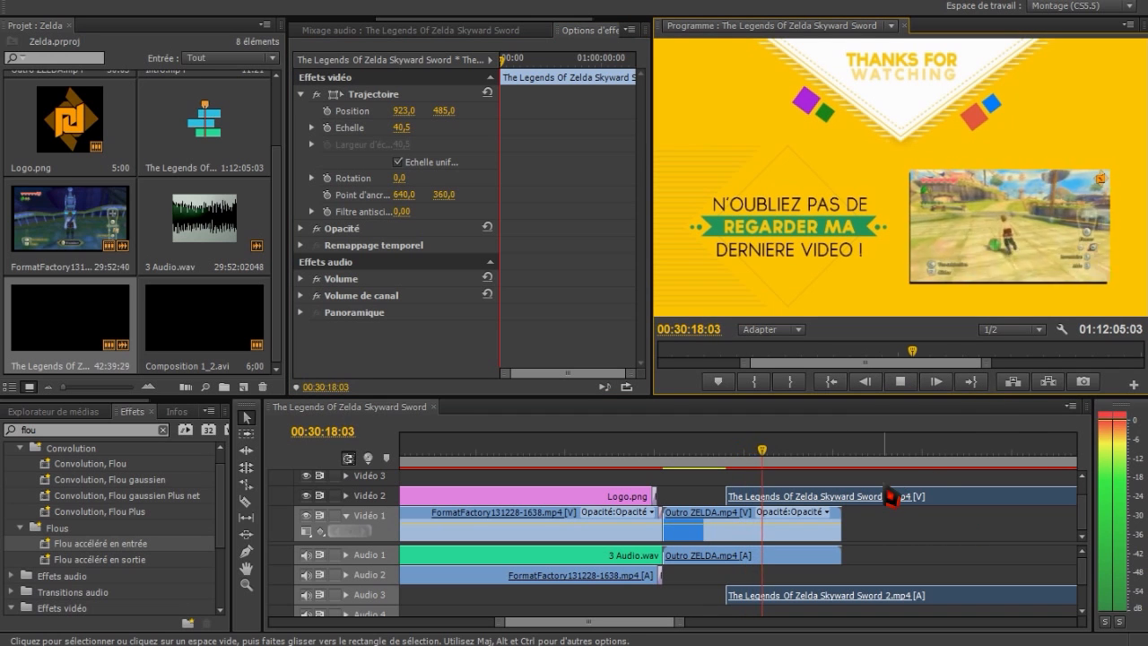
{"action": "left_click", "coordinate": [902, 382]}
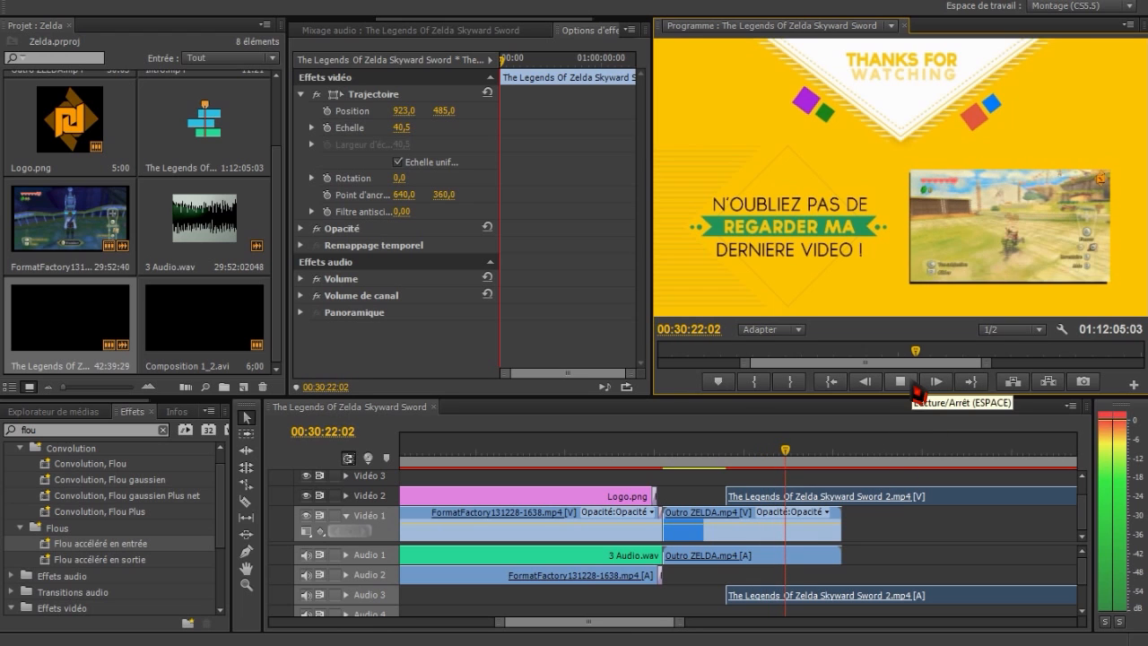
{"action": "left_click", "coordinate": [246, 501]}
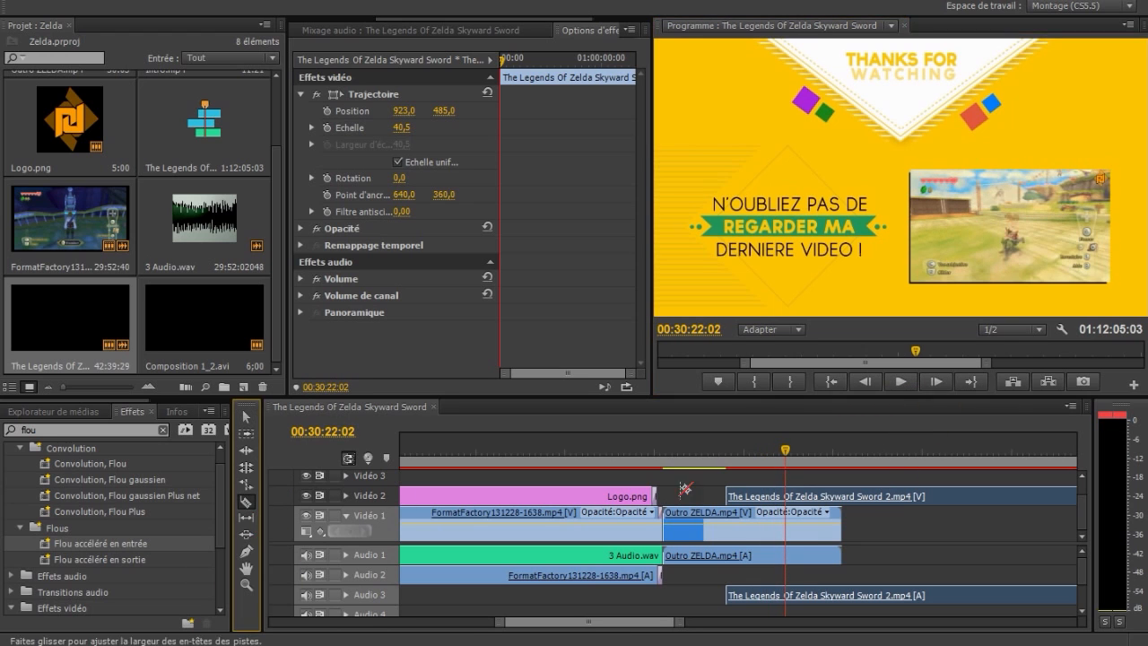
{"action": "left_click", "coordinate": [786, 495]}
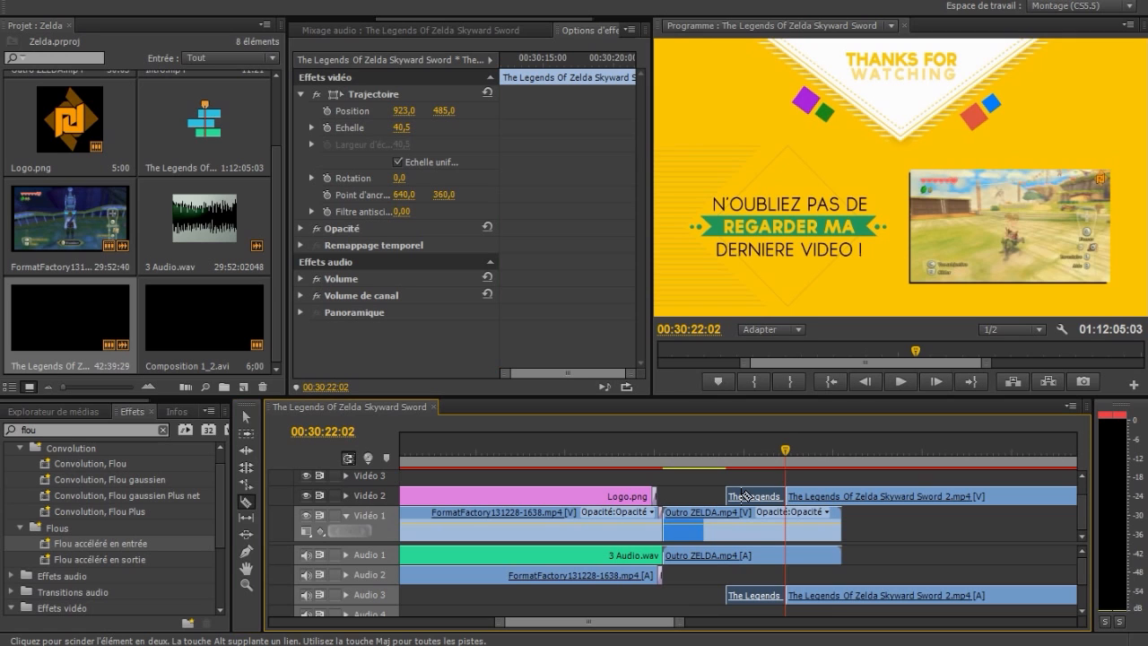
{"action": "left_click", "coordinate": [245, 417]}
{"action": "left_click", "coordinate": [892, 504]}
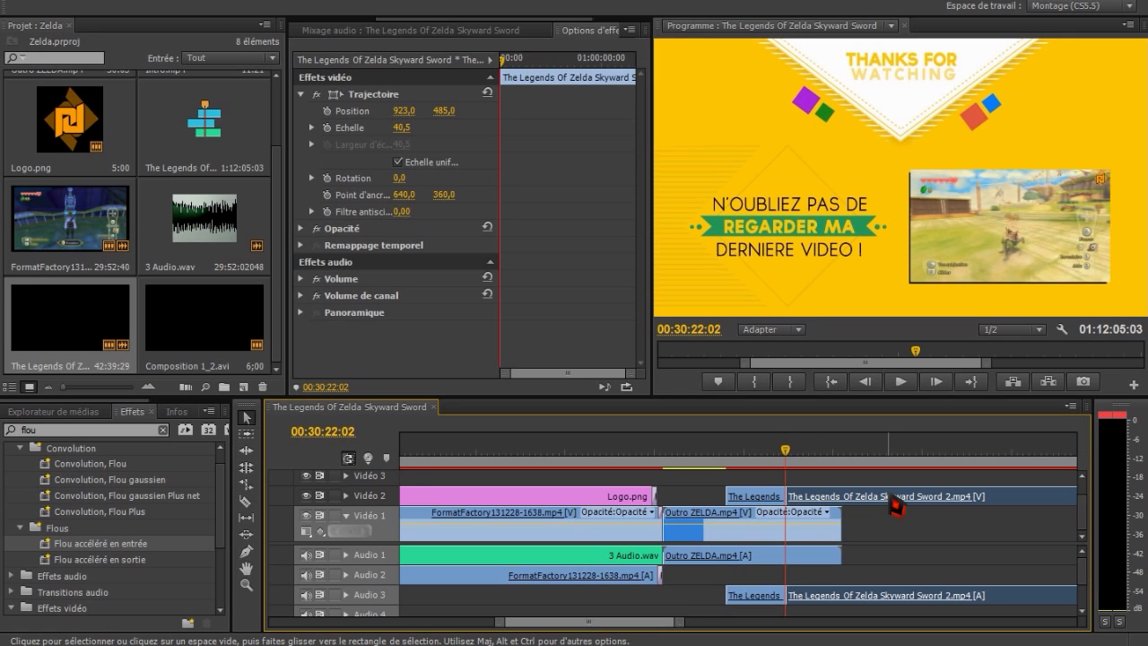
{"action": "key", "text": "Delete"}
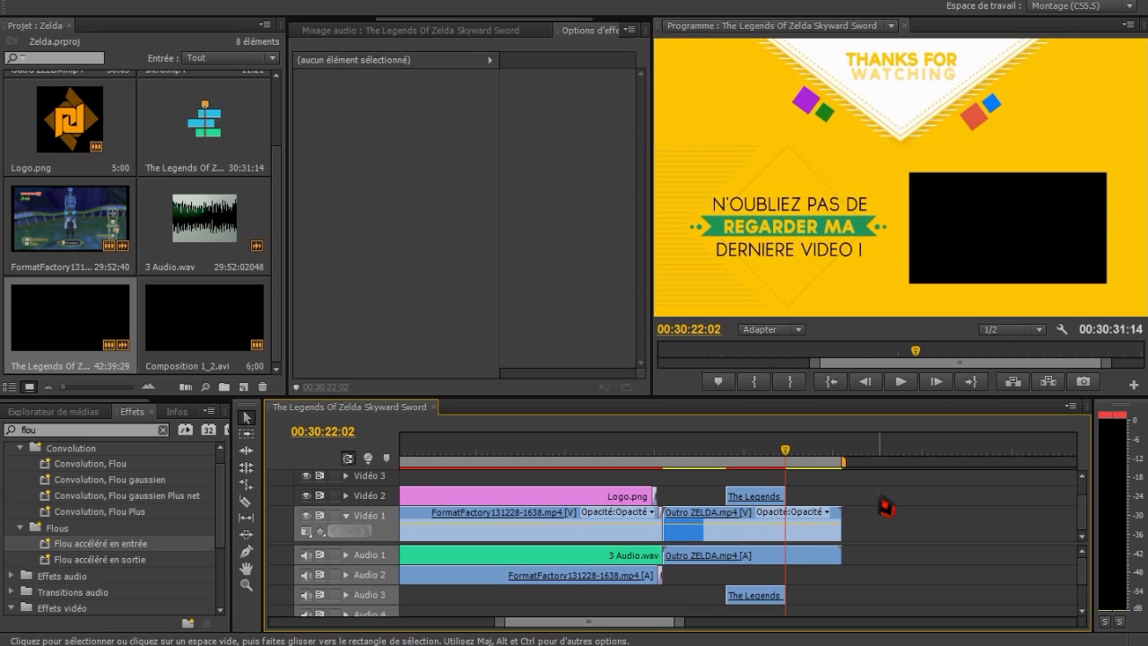
- Clear the effects search and apply the Fondu du film transition to the end of the Skyward Sword 2 clip on Vidéo 2
{"action": "left_click", "coordinate": [90, 432]}
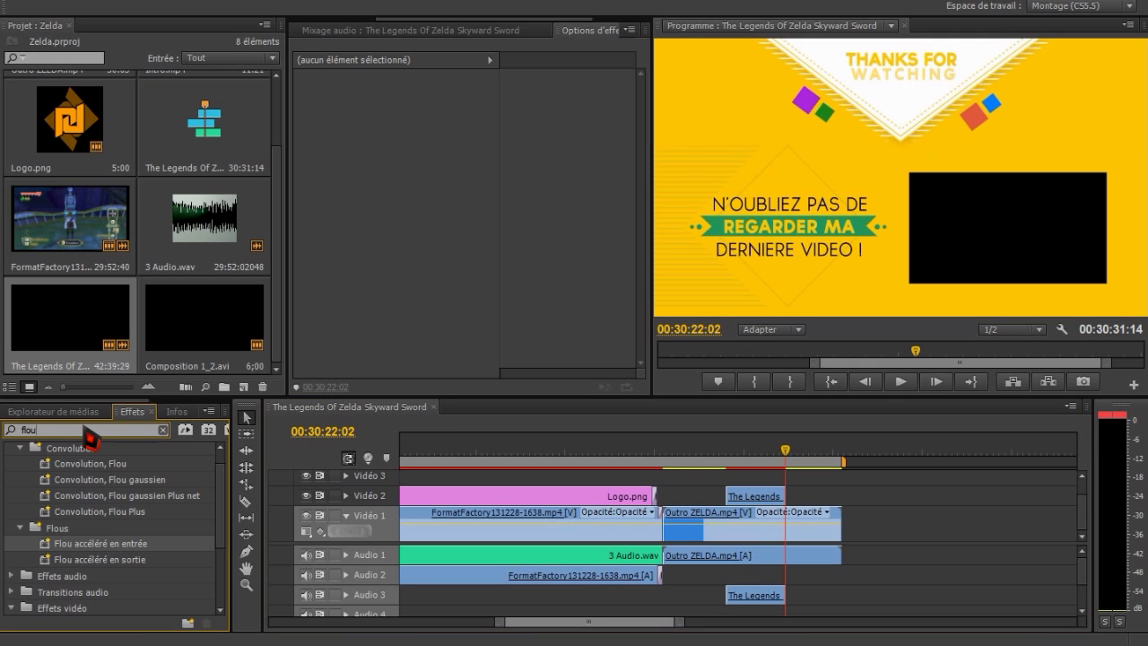
{"action": "key", "text": "BackSpace"}
{"action": "key", "text": "BackSpace"}
{"action": "key", "text": "BackSpace"}
{"action": "key", "text": "BackSpace"}
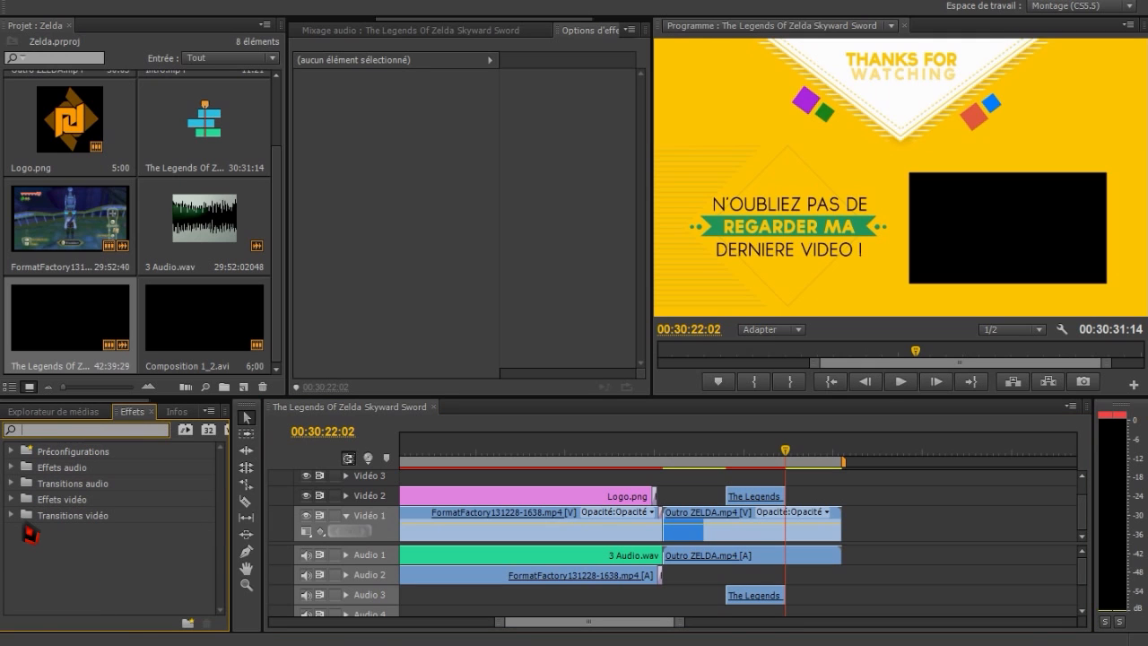
{"action": "left_click", "coordinate": [17, 517]}
{"action": "scroll", "coordinate": [32, 531], "scroll_direction": "down", "scroll_amount": 3}
{"action": "left_click", "coordinate": [20, 548]}
{"action": "scroll", "coordinate": [84, 574], "scroll_direction": "down", "scroll_amount": 2}
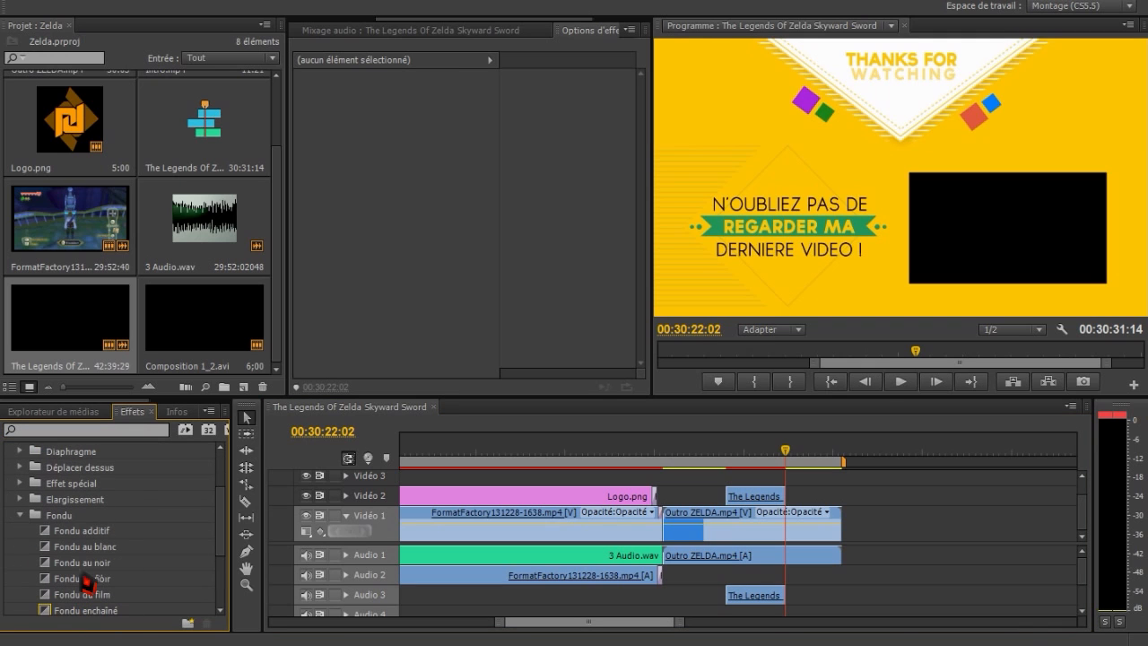
{"action": "left_click_drag", "start_coordinate": [87, 579], "coordinate": [778, 493]}
- Preview the fade from 00:30:20:02, extend the Skyward Sword 2 clip's end to 00:30:25:06 and play the rest of the outro
{"action": "left_click_drag", "start_coordinate": [786, 454], "coordinate": [776, 455]}
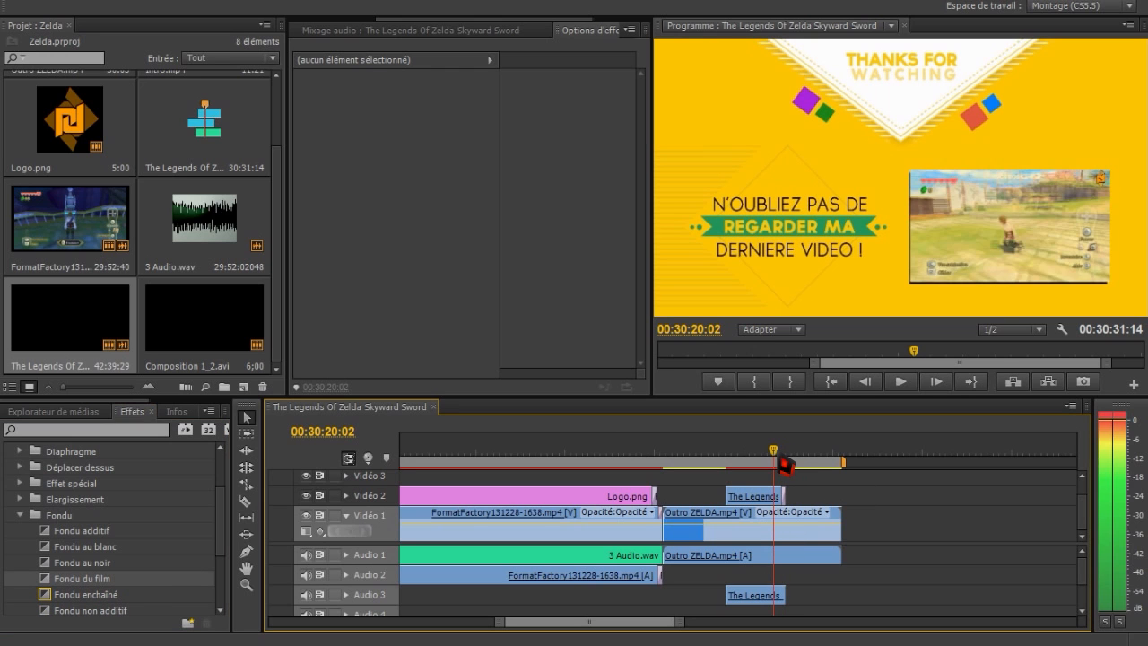
{"action": "left_click", "coordinate": [900, 381]}
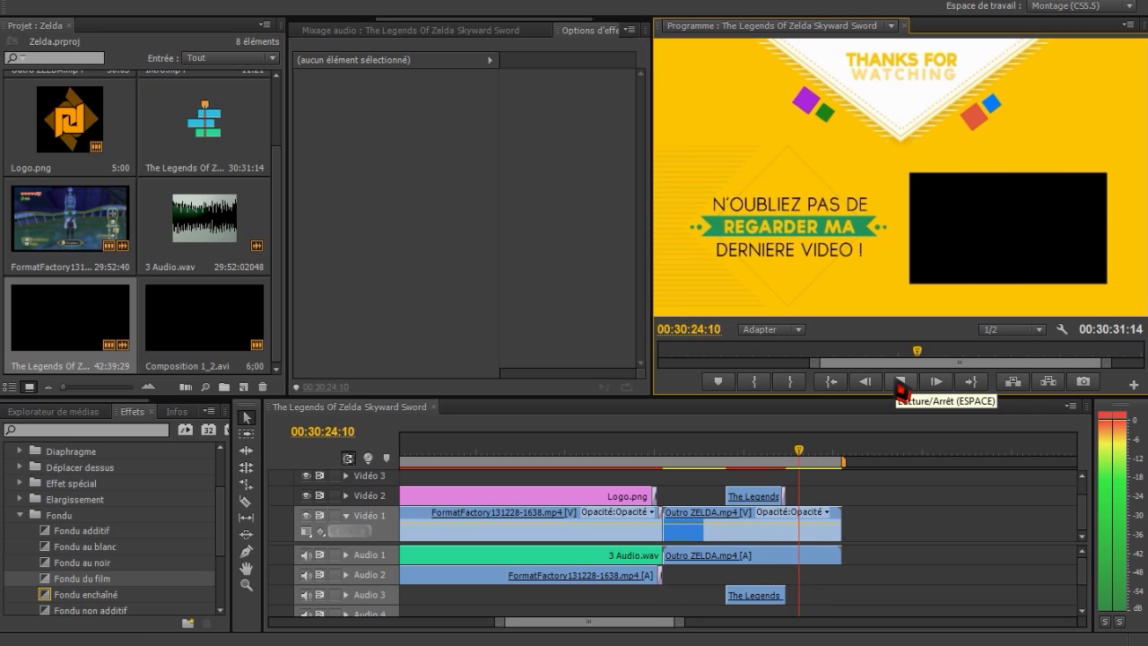
{"action": "left_click", "coordinate": [900, 381]}
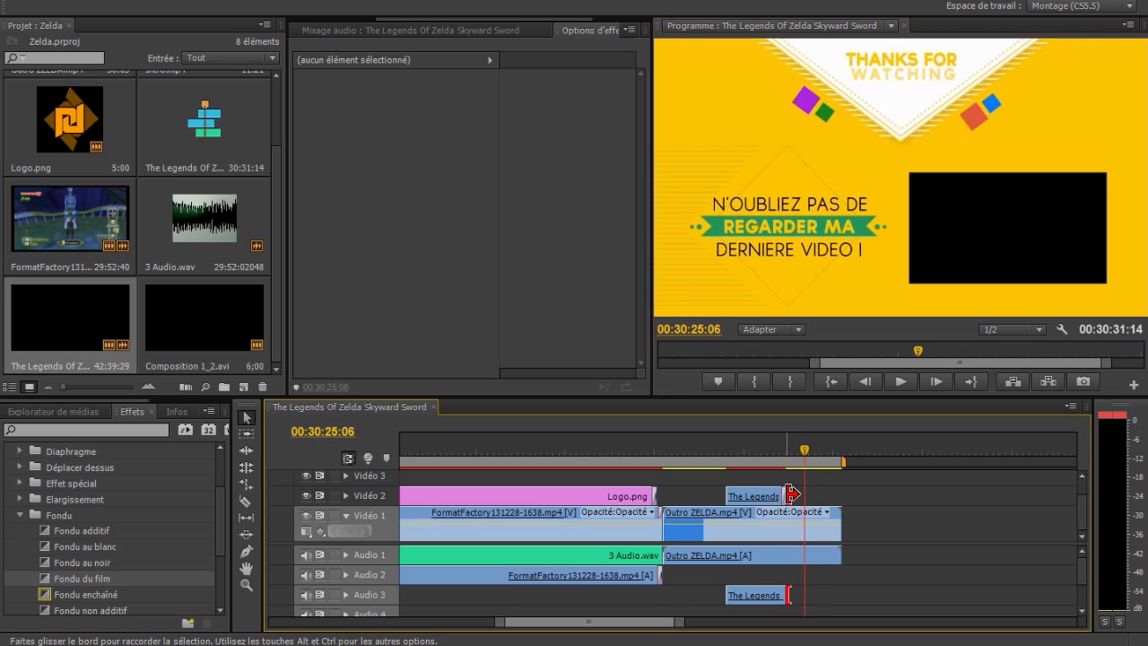
{"action": "left_click_drag", "start_coordinate": [791, 494], "coordinate": [805, 494]}
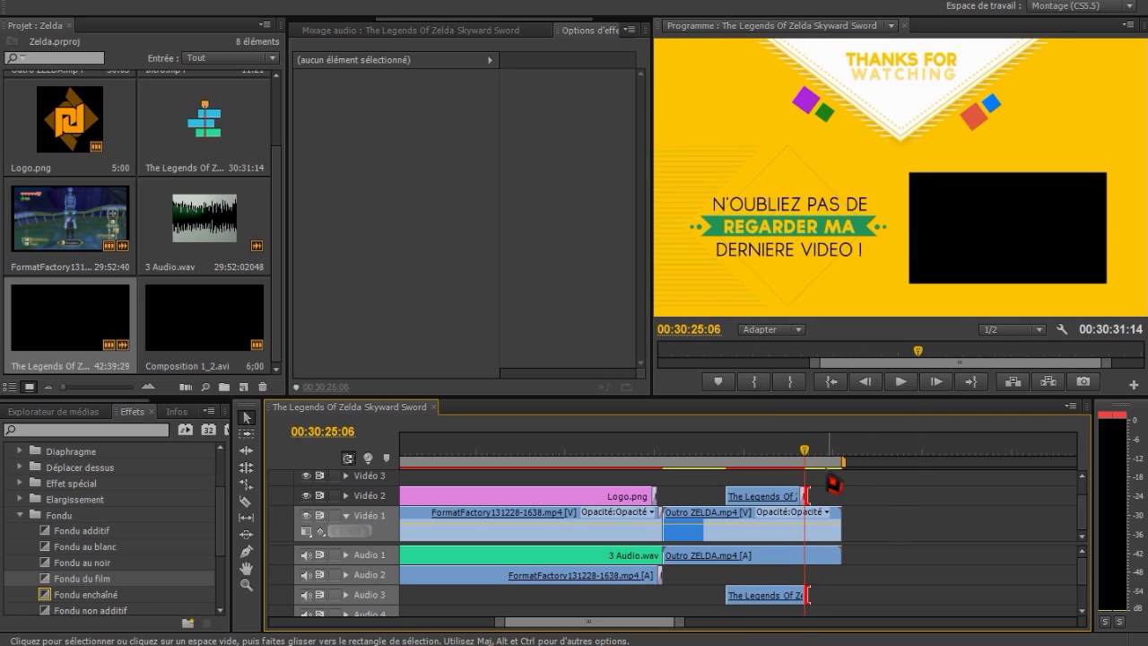
{"action": "left_click", "coordinate": [914, 389]}
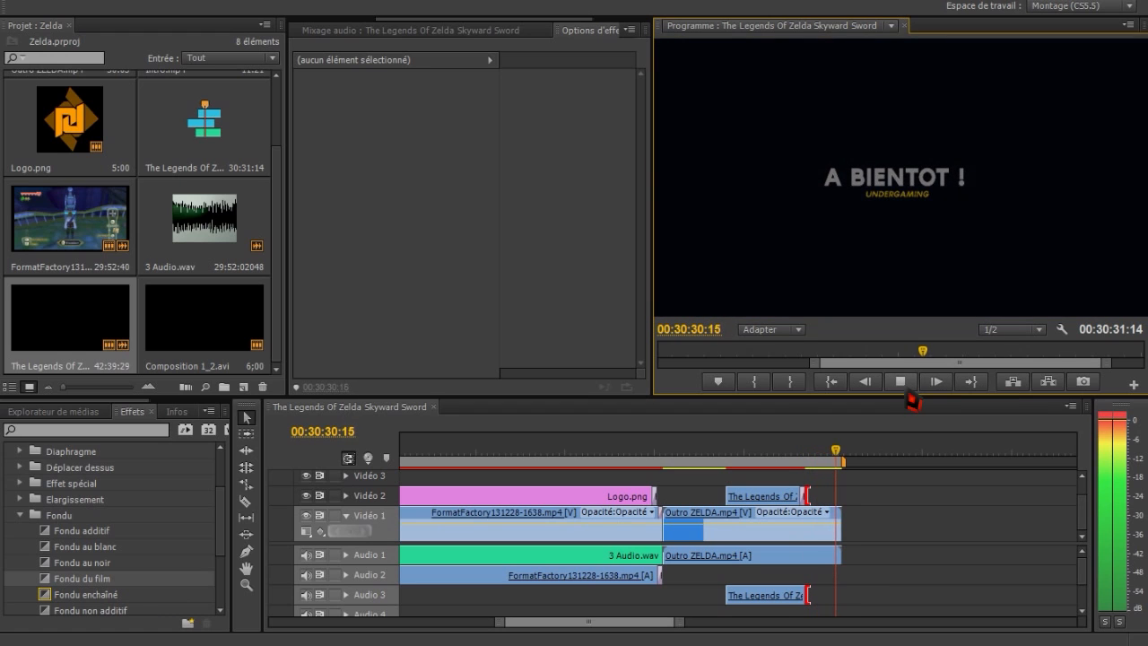
- Preview the gameplay's ending from 00:29:59:24 and set the Volume level of 3 Audio.wav to 6,0 dB at 00:30:01:04
{"action": "left_click_drag", "start_coordinate": [840, 463], "coordinate": [655, 502]}
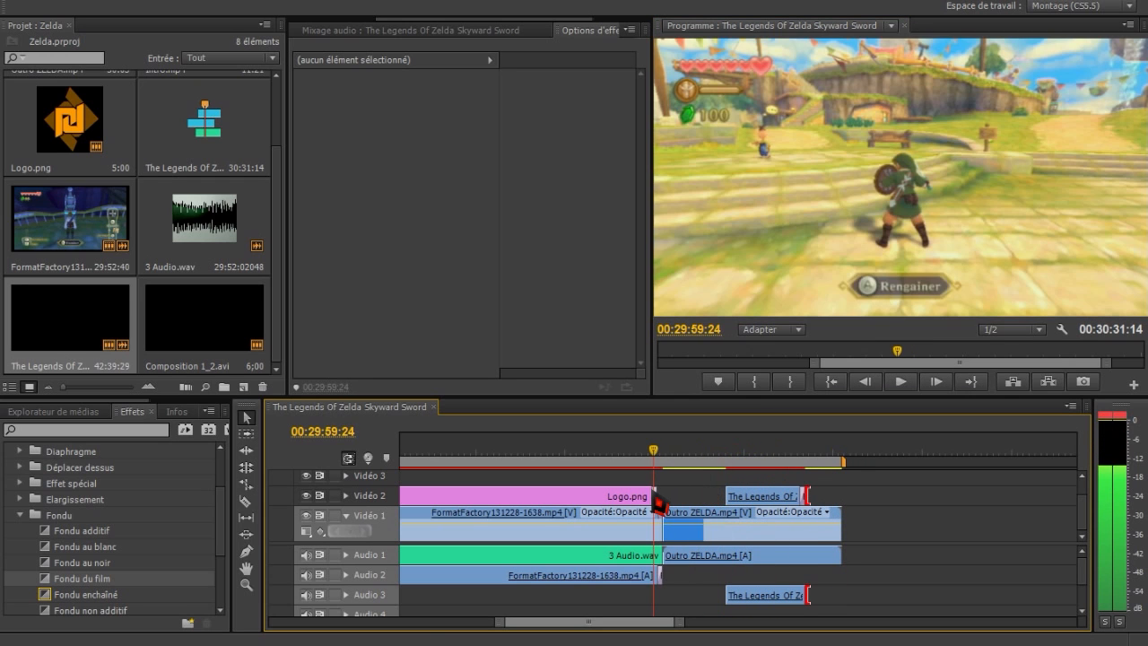
{"action": "left_click", "coordinate": [903, 384]}
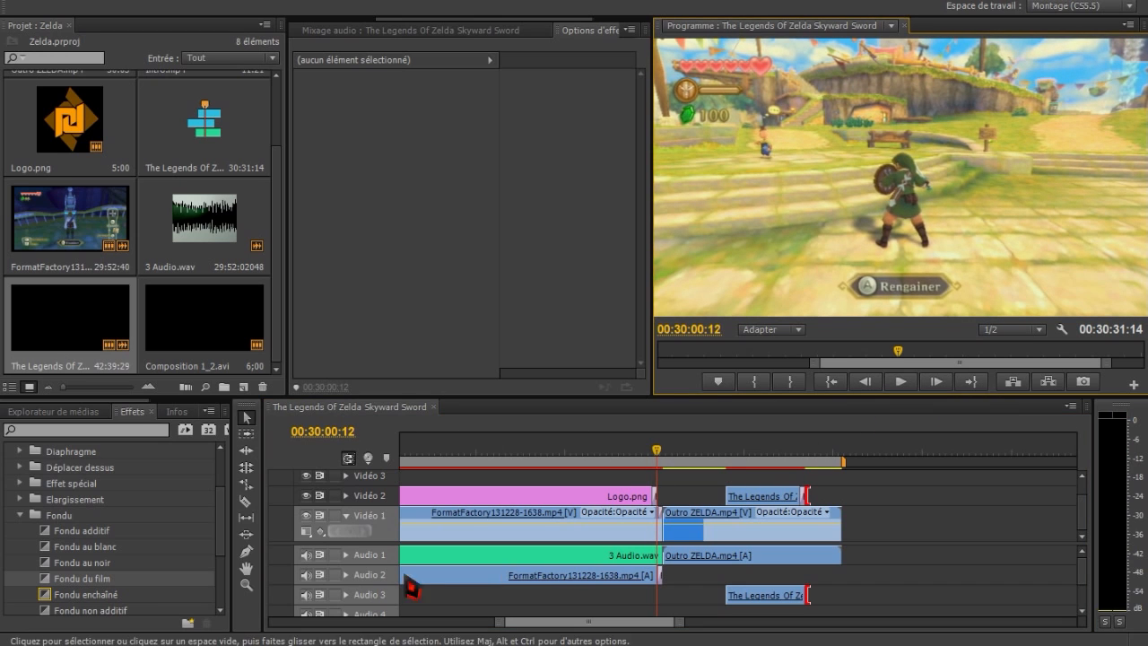
{"action": "left_click", "coordinate": [551, 560]}
{"action": "left_click", "coordinate": [302, 95]}
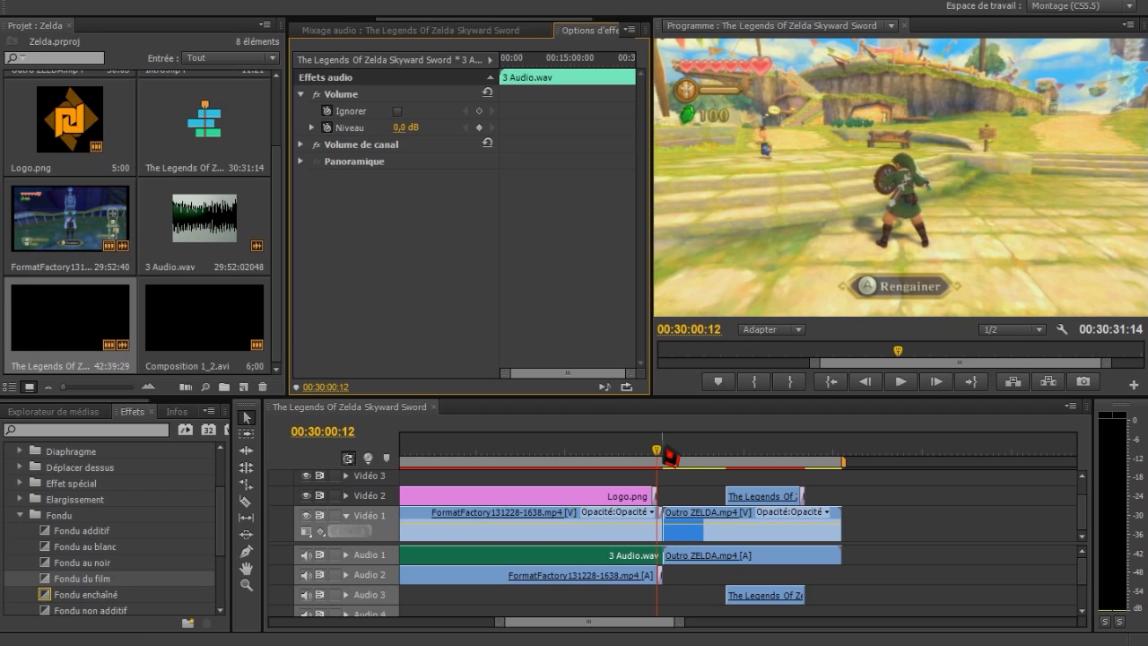
{"action": "left_click_drag", "start_coordinate": [657, 461], "coordinate": [664, 462]}
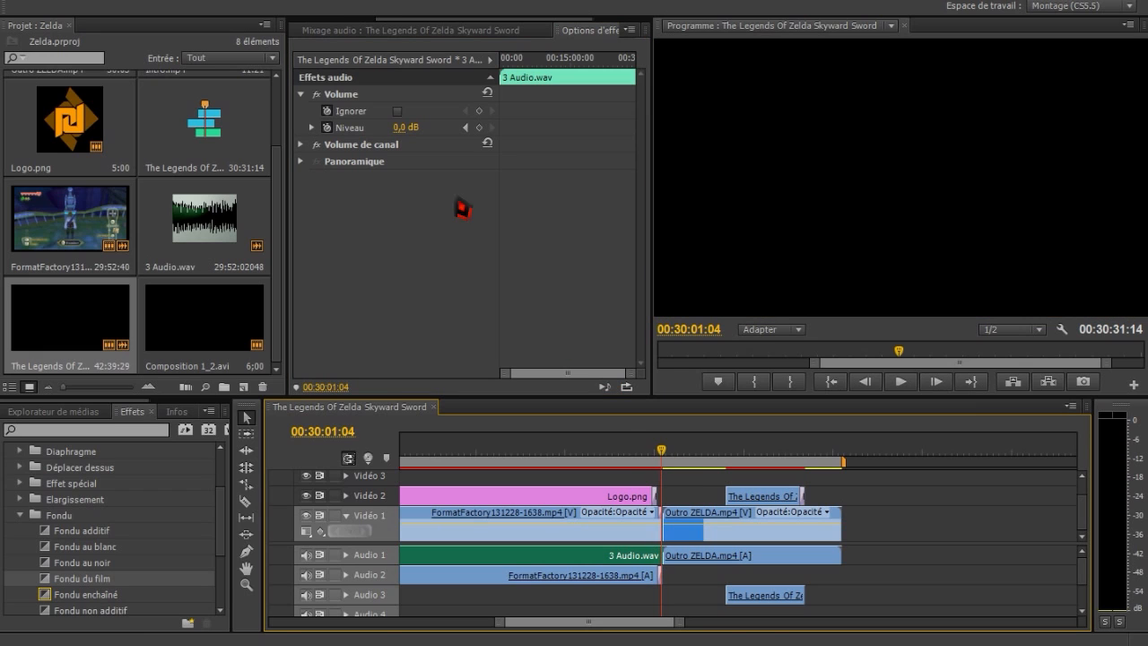
{"action": "left_click_drag", "start_coordinate": [404, 127], "coordinate": [413, 127]}
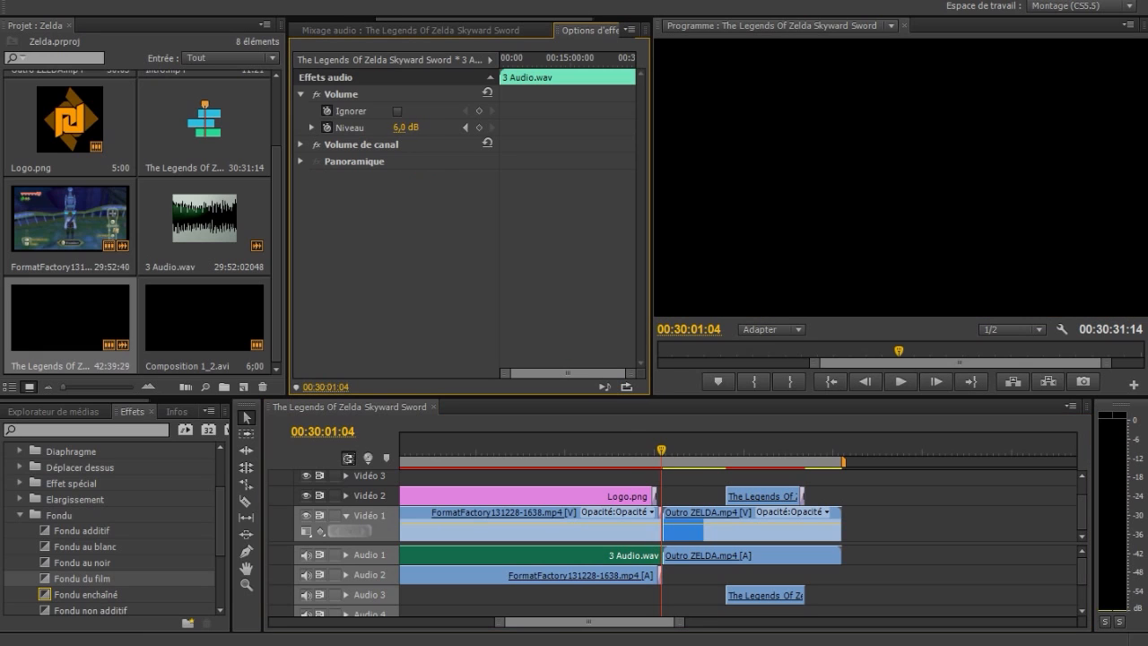
{"action": "left_click", "coordinate": [405, 128]}
- Play the cut into the outro to check the audio level and show the Volume de canal and Panoramique settings of 3 Audio.wav
{"action": "left_click", "coordinate": [654, 460]}
{"action": "left_click", "coordinate": [900, 383]}
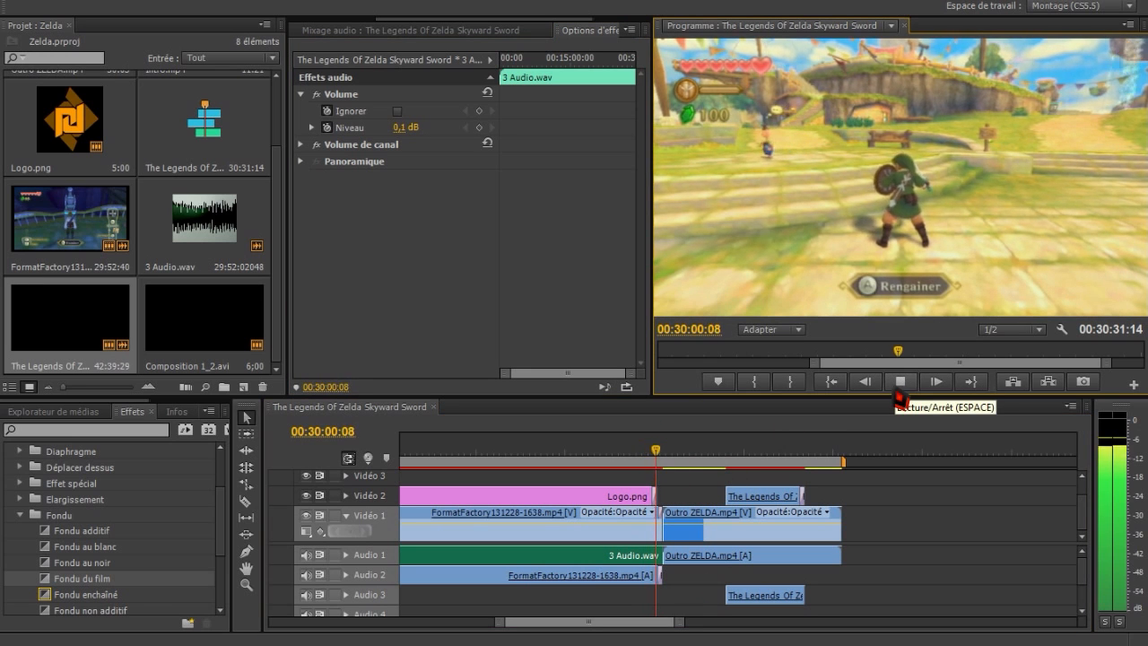
{"action": "left_click", "coordinate": [898, 387]}
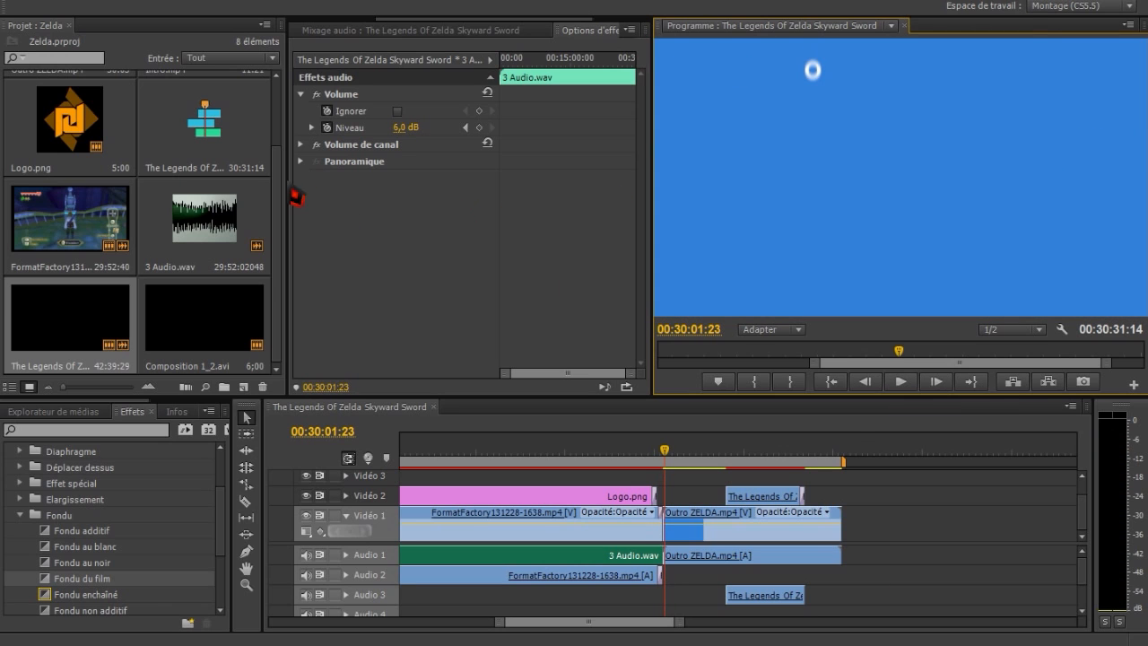
{"action": "left_click", "coordinate": [300, 144]}
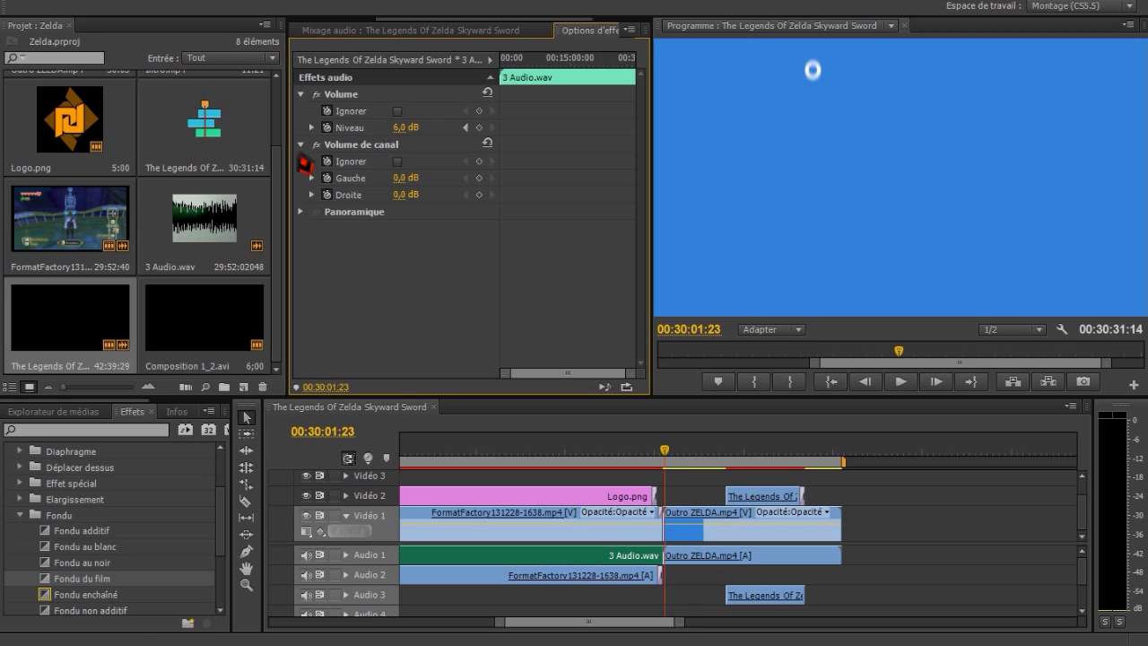
{"action": "left_click", "coordinate": [299, 215]}
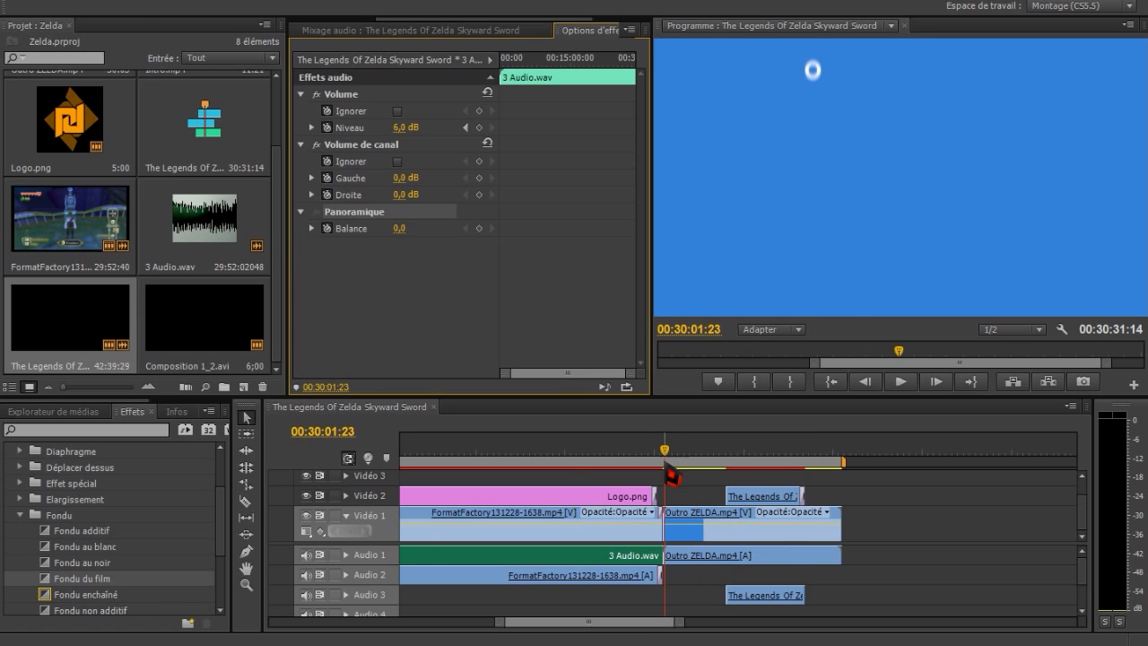
{"action": "left_click_drag", "start_coordinate": [664, 453], "coordinate": [502, 479]}
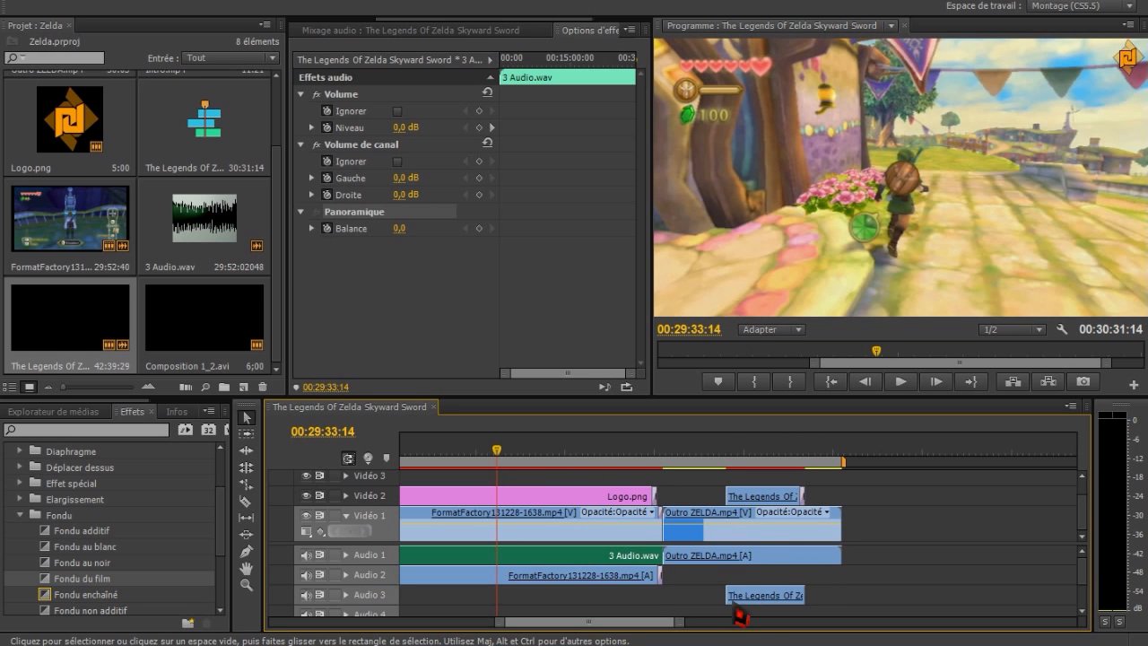
- Return to the start of the sequence in the timeline and list the Netteté effects among the video effects
{"action": "left_click_drag", "start_coordinate": [646, 622], "coordinate": [441, 640]}
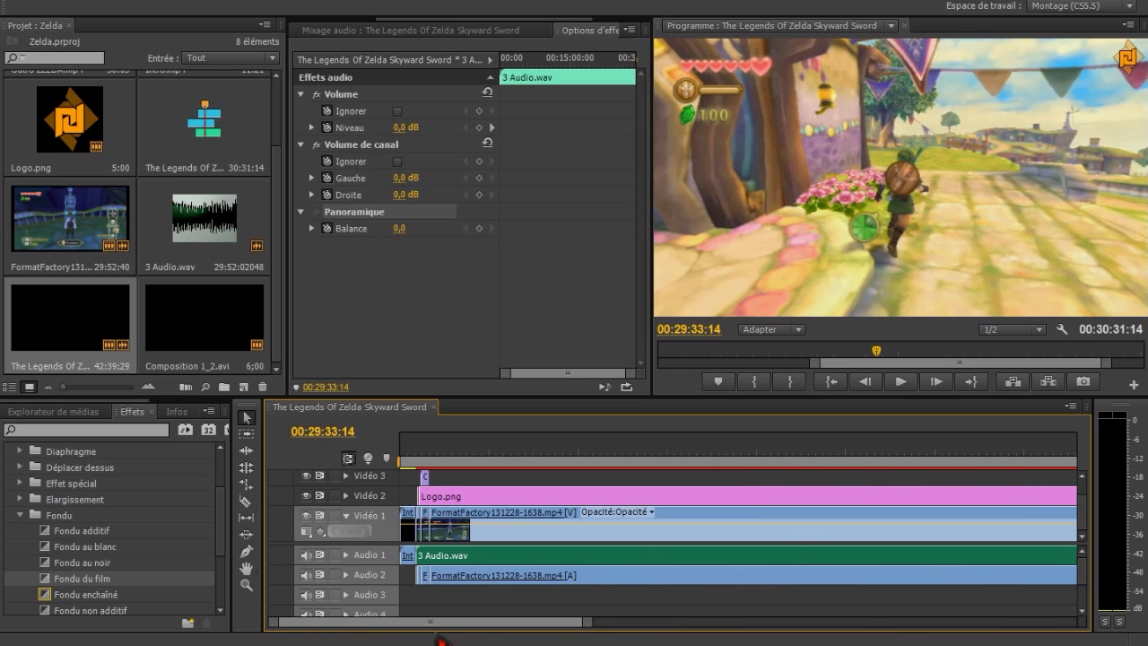
{"action": "scroll", "coordinate": [164, 490], "scroll_direction": "up", "scroll_amount": 3}
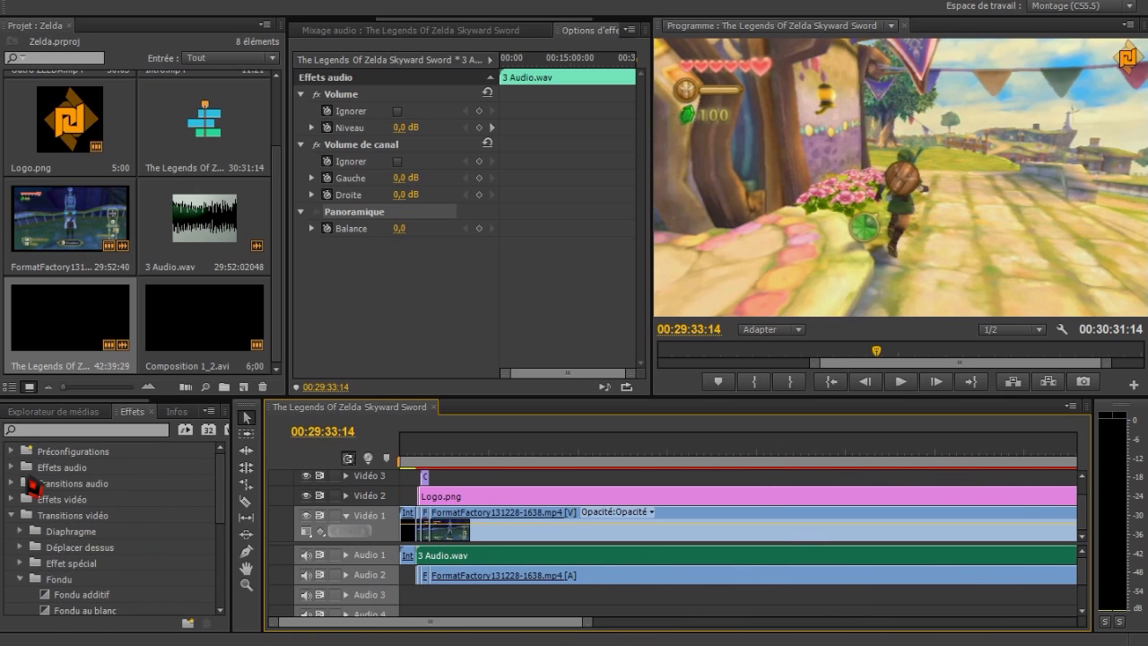
{"action": "left_click", "coordinate": [11, 500]}
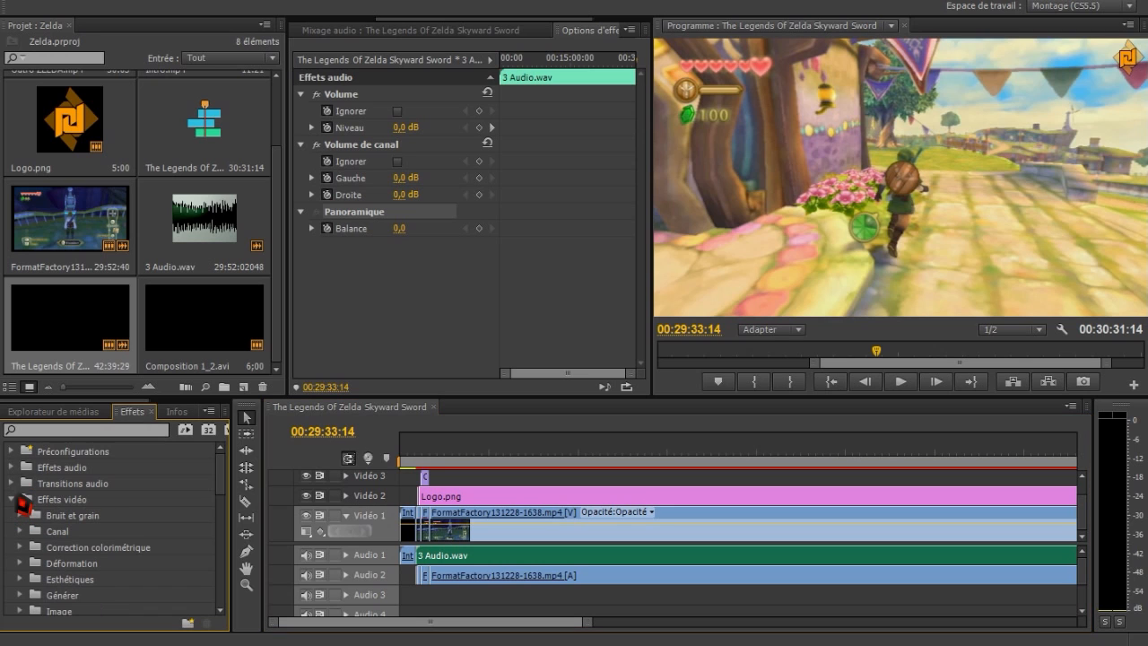
{"action": "left_click", "coordinate": [12, 451]}
{"action": "scroll", "coordinate": [110, 502], "scroll_direction": "down", "scroll_amount": 2}
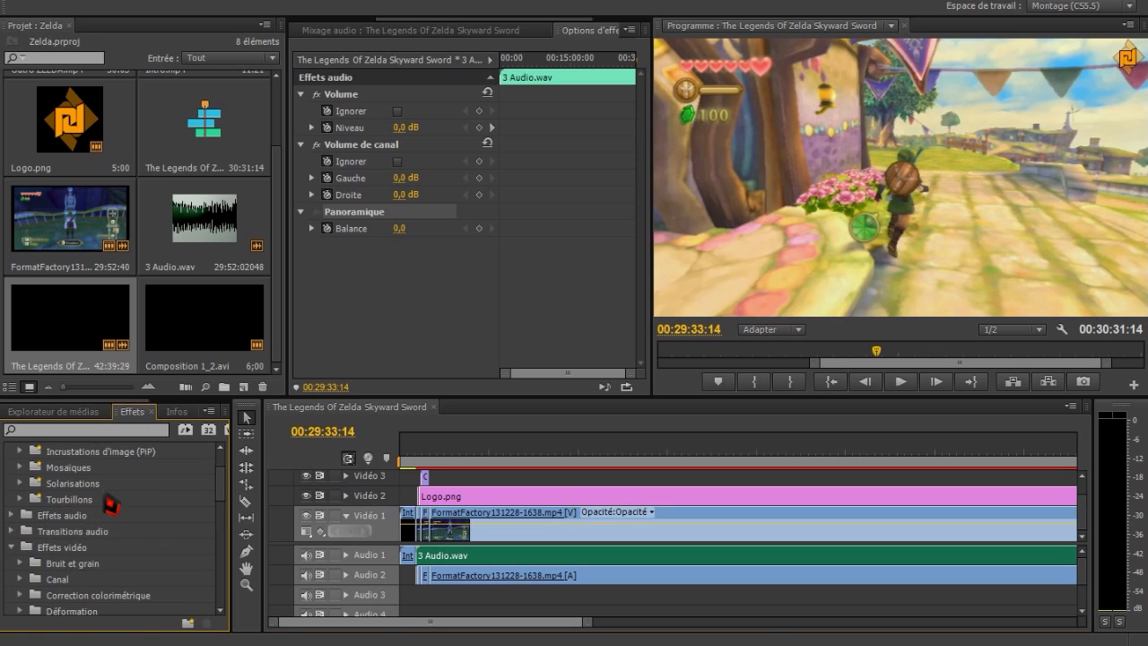
{"action": "scroll", "coordinate": [148, 508], "scroll_direction": "down", "scroll_amount": 5}
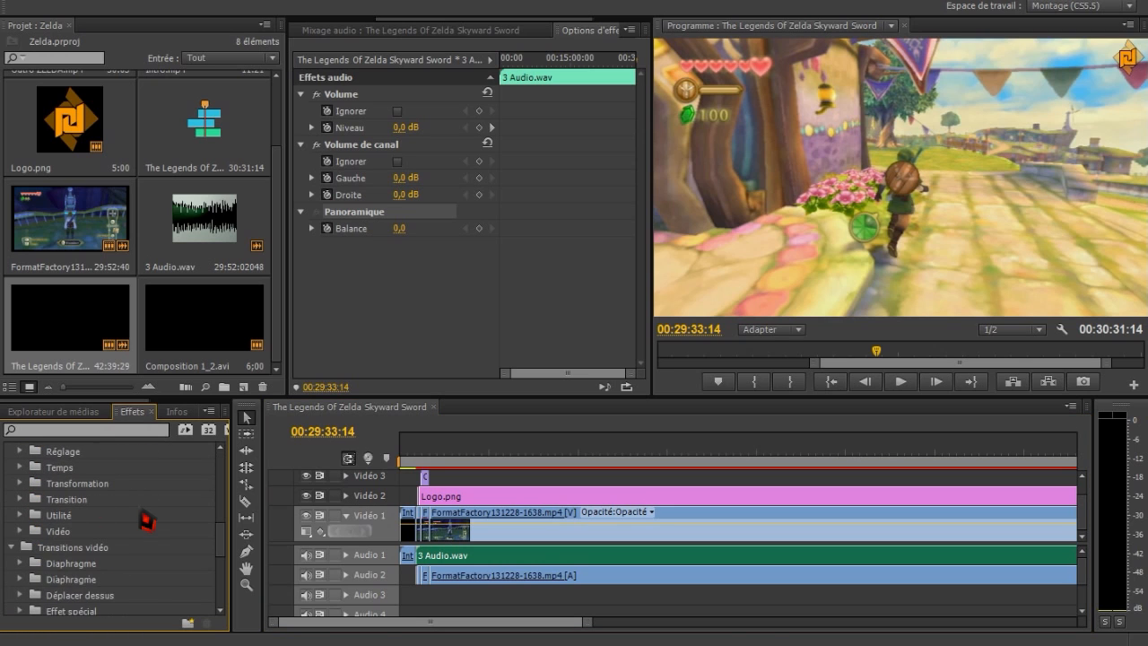
{"action": "scroll", "coordinate": [153, 518], "scroll_direction": "up", "scroll_amount": 4}
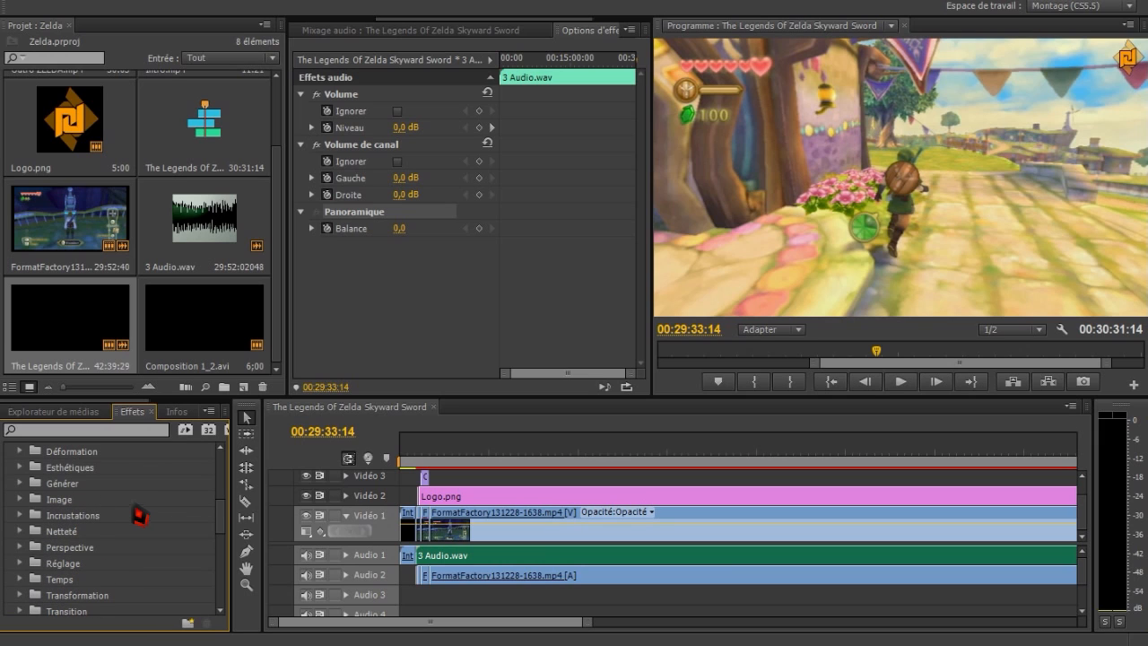
{"action": "scroll", "coordinate": [108, 524], "scroll_direction": "down", "scroll_amount": 2}
{"action": "left_click", "coordinate": [21, 499]}
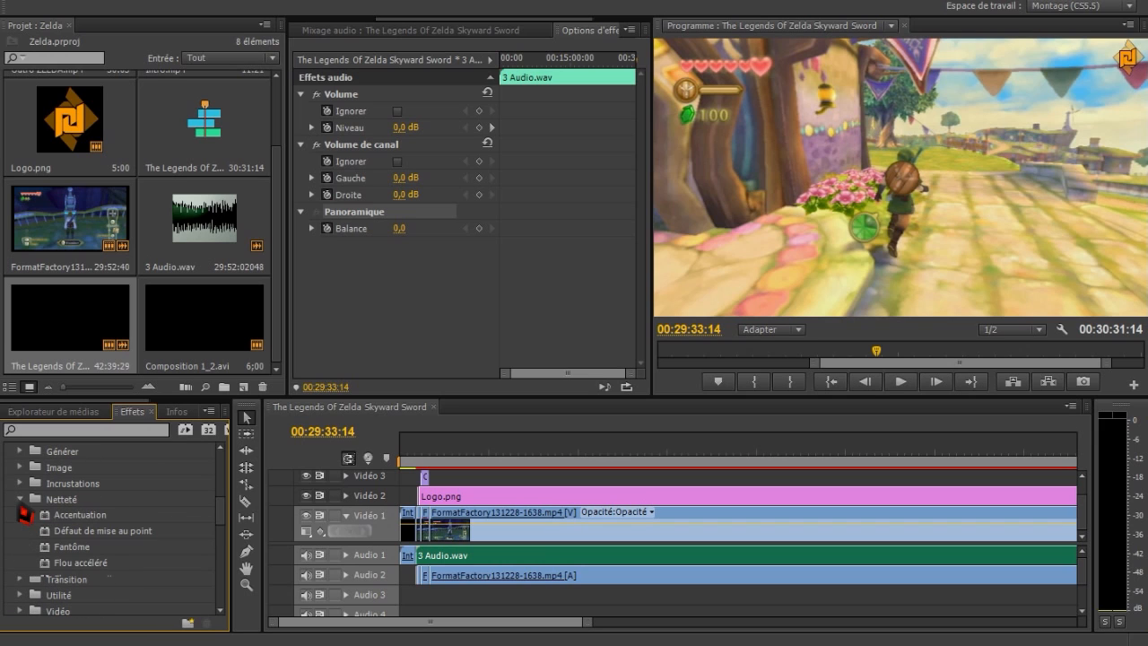
{"action": "scroll", "coordinate": [74, 524], "scroll_direction": "down", "scroll_amount": 4}
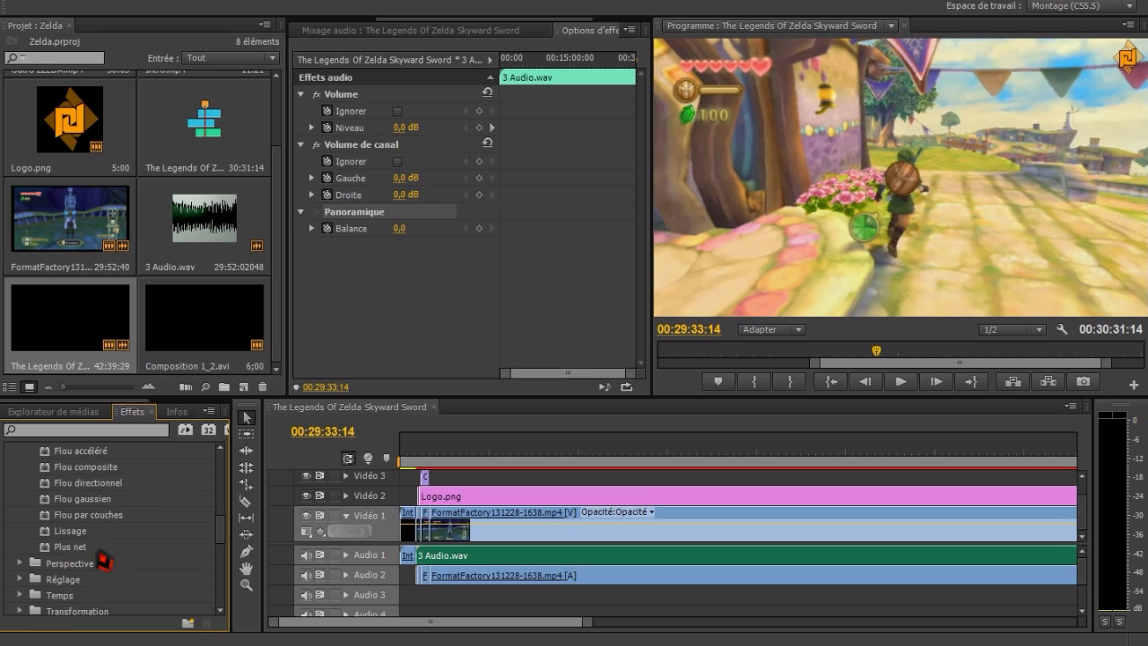
- Apply the Accentuation effect to the first gameplay clip after the intro on Vidéo 1 and show its frame at 00:00:13:05
{"action": "left_click_drag", "start_coordinate": [72, 546], "coordinate": [140, 549]}
{"action": "left_click_drag", "start_coordinate": [588, 630], "coordinate": [481, 625]}
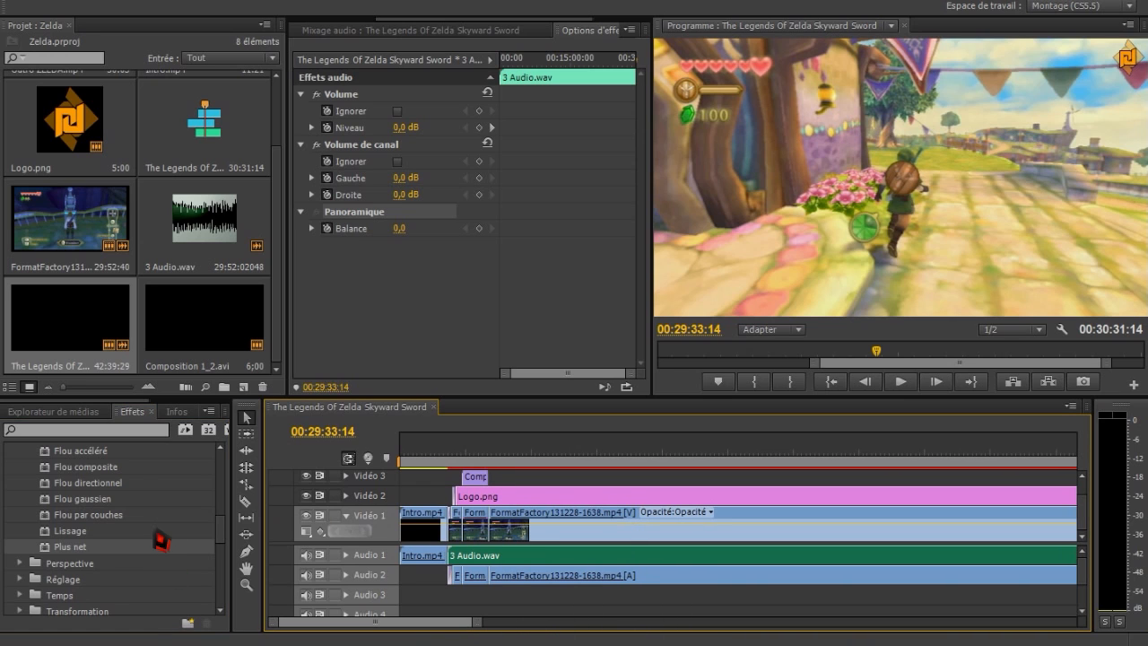
{"action": "scroll", "coordinate": [125, 547], "scroll_direction": "up", "scroll_amount": 4}
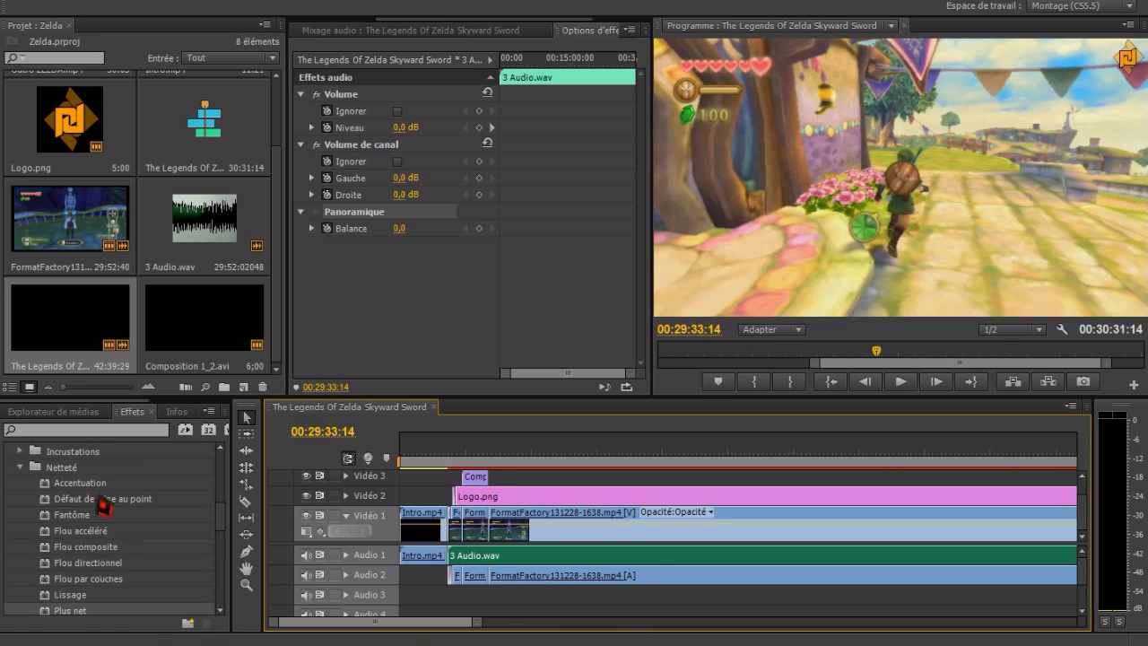
{"action": "left_click_drag", "start_coordinate": [100, 484], "coordinate": [456, 535]}
{"action": "left_click", "coordinate": [460, 451]}
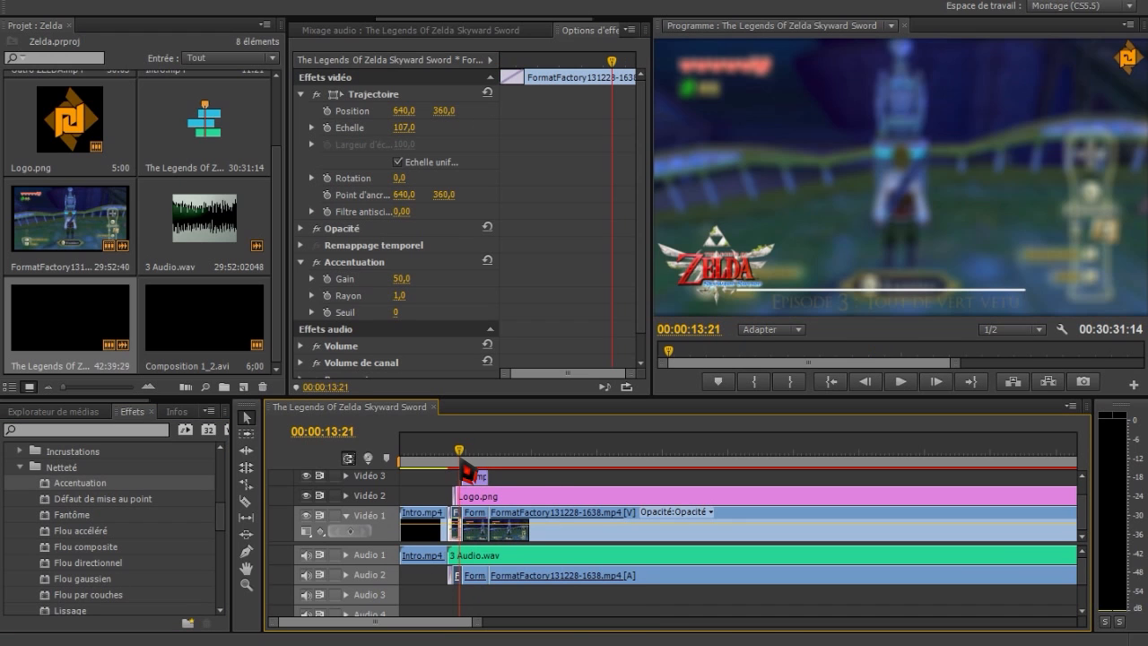
{"action": "left_click_drag", "start_coordinate": [460, 459], "coordinate": [457, 457]}
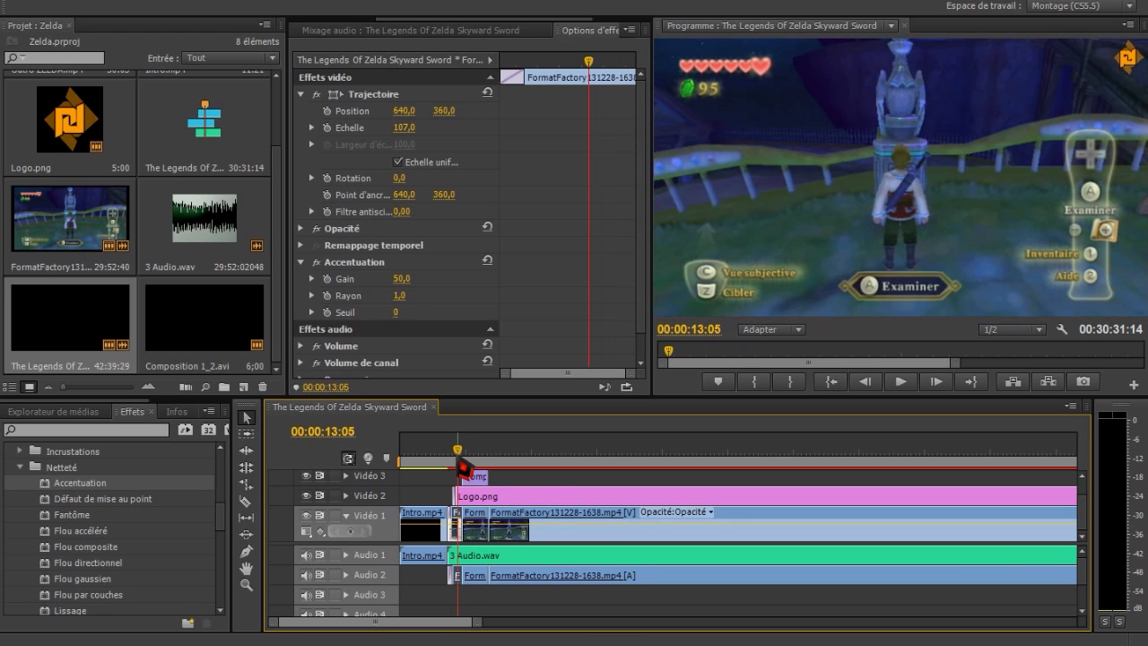
- Set the Accentuation Gain of the first gameplay clip to 145,0 and compare its frames with the unsharpened footage at 00:00:52:13
{"action": "left_click_drag", "start_coordinate": [396, 280], "coordinate": [395, 280]}
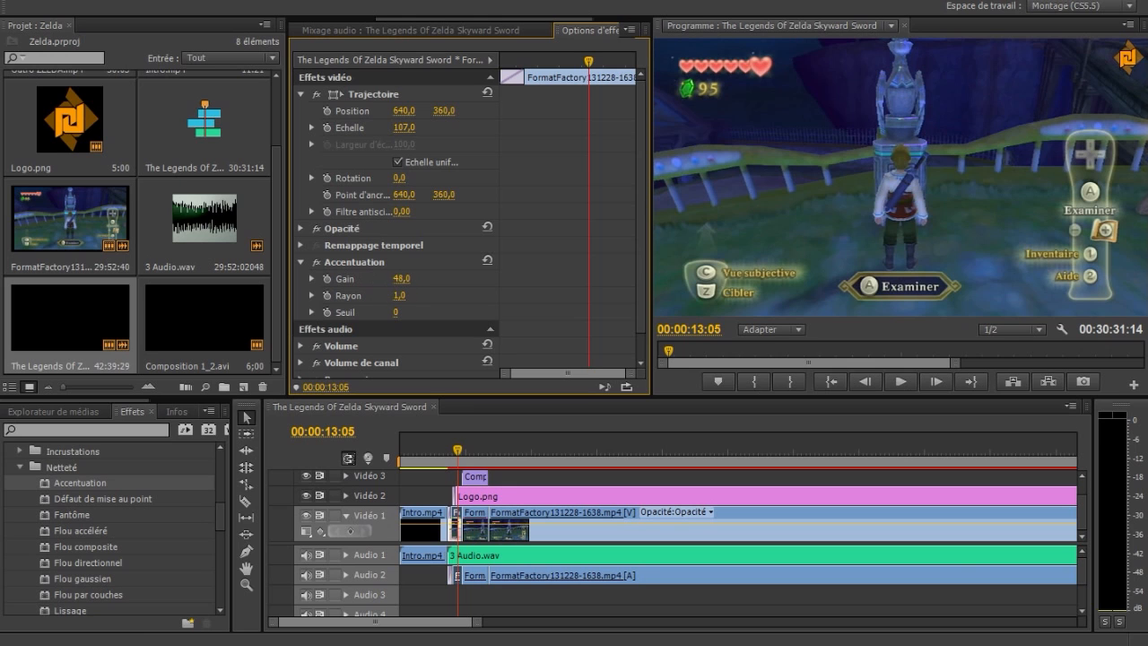
{"action": "left_click_drag", "start_coordinate": [403, 278], "coordinate": [403, 278]}
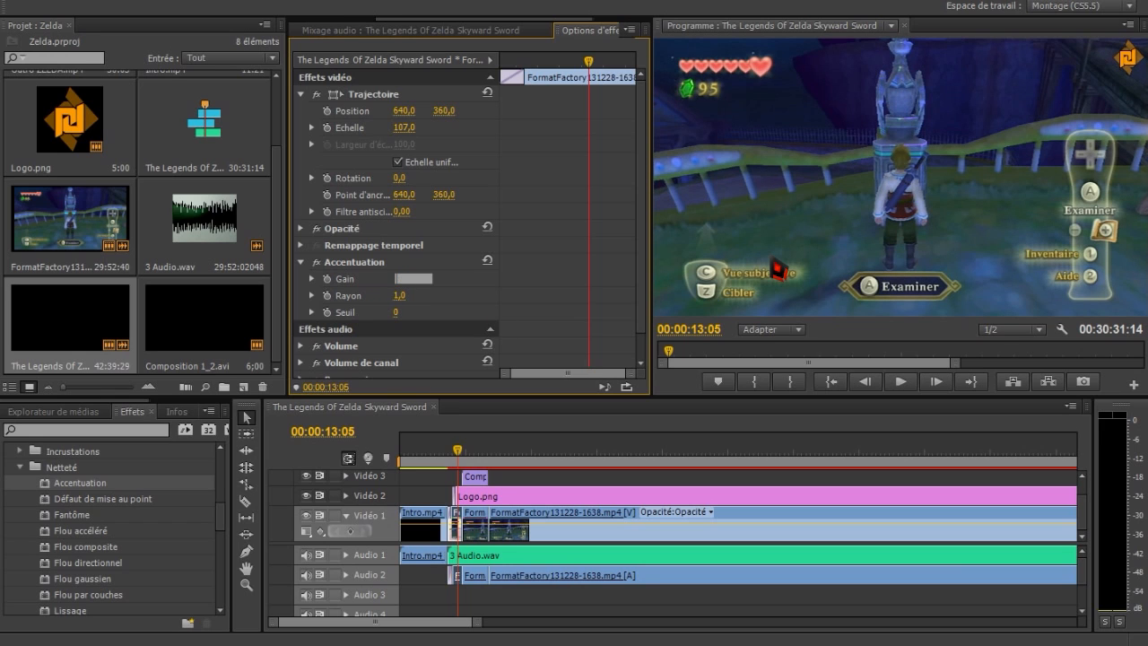
{"action": "key", "text": "Return"}
{"action": "left_click", "coordinate": [576, 448]}
{"action": "left_click", "coordinate": [453, 448]}
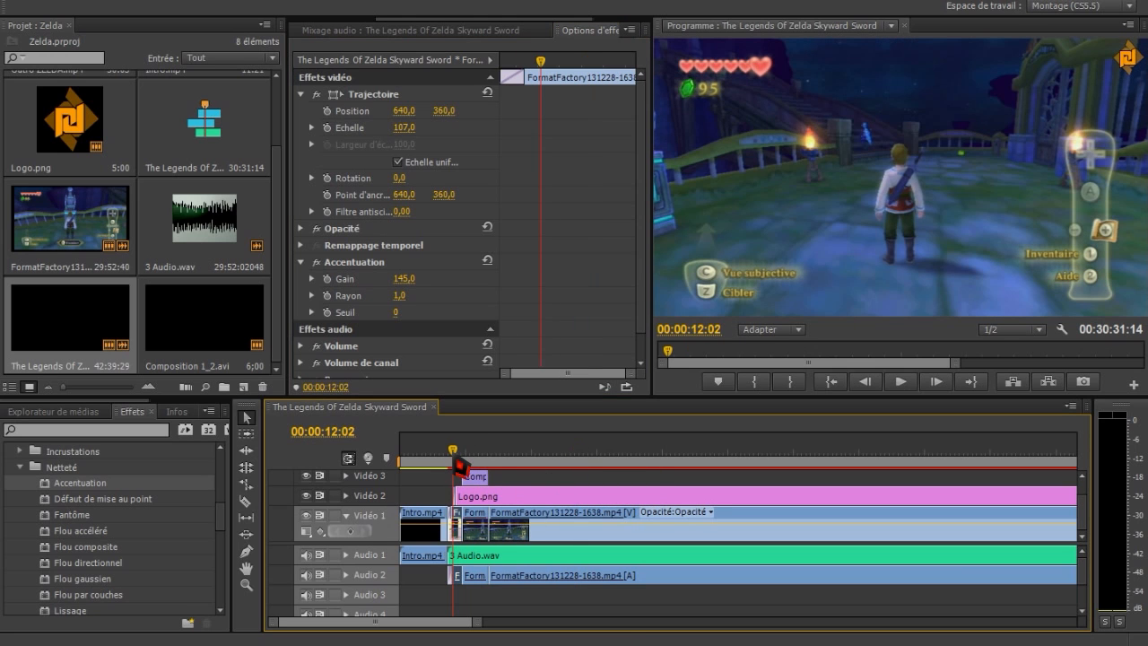
{"action": "left_click", "coordinate": [629, 447]}
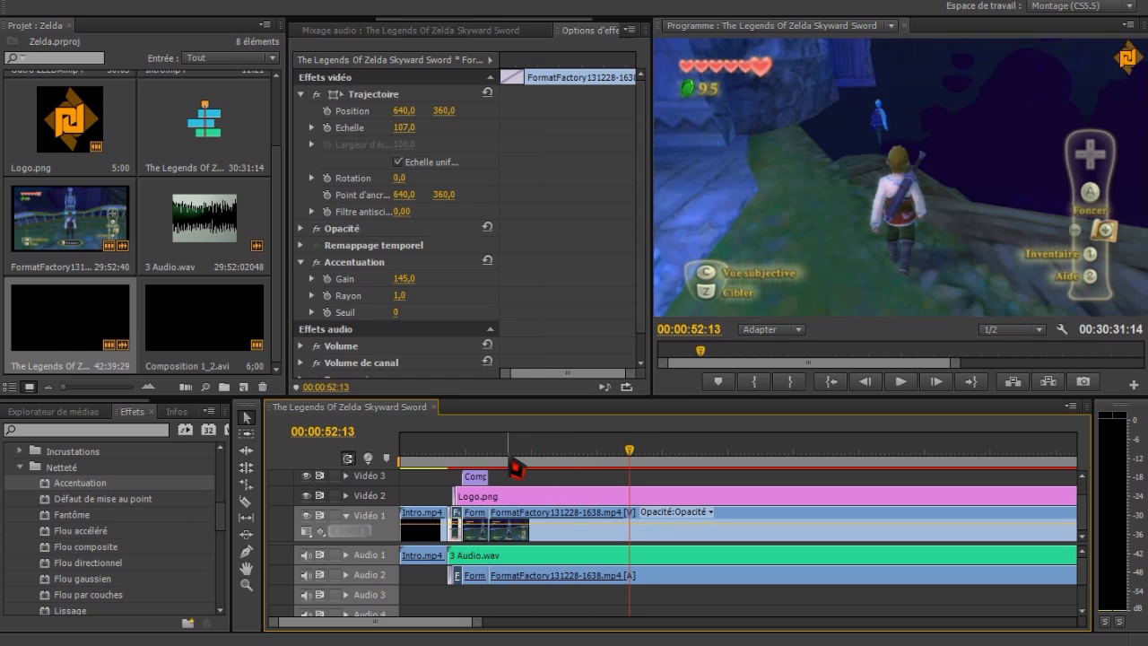
{"action": "left_click", "coordinate": [451, 457]}
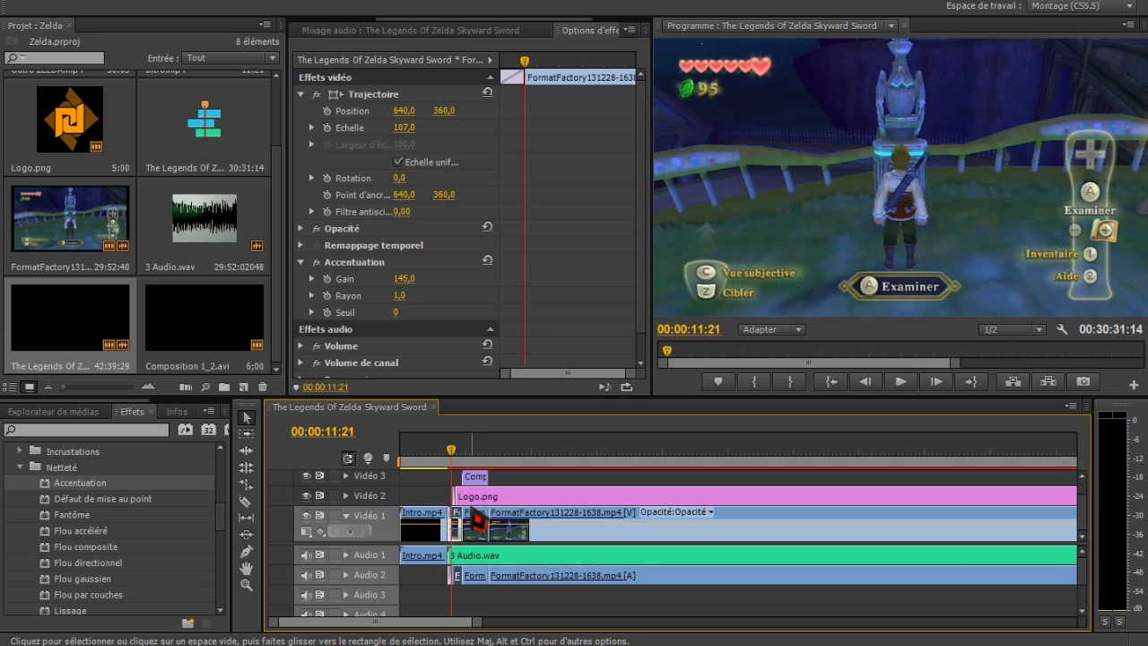
{"action": "left_click", "coordinate": [119, 487]}
{"action": "left_click_drag", "start_coordinate": [119, 486], "coordinate": [480, 538]}
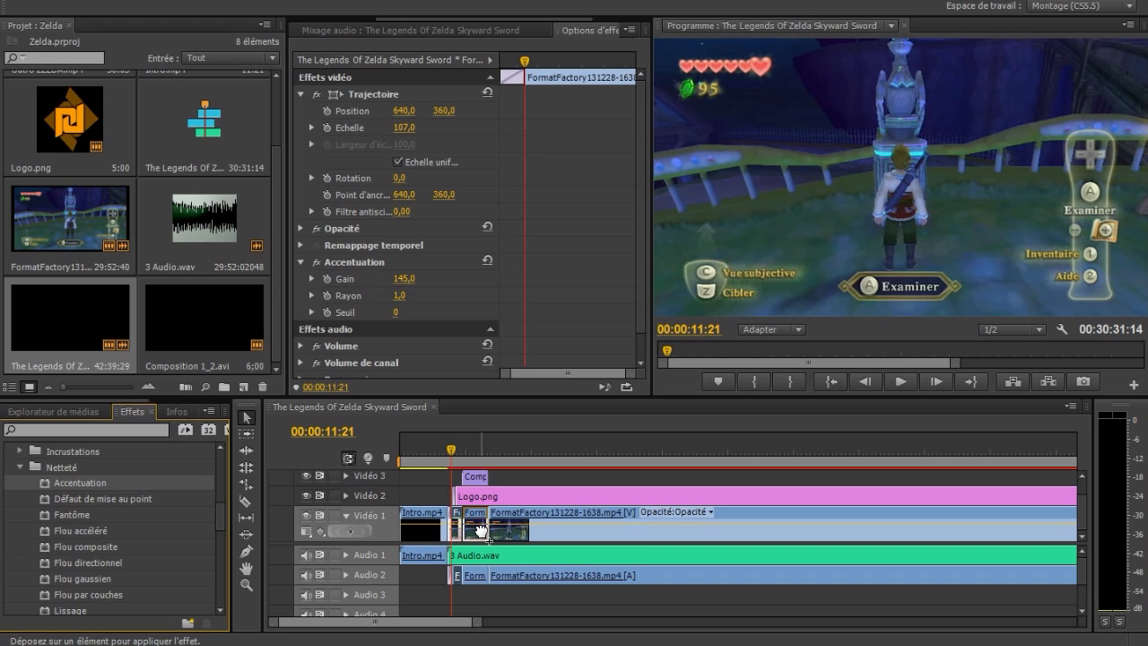
{"action": "left_click_drag", "start_coordinate": [481, 531], "coordinate": [335, 448]}
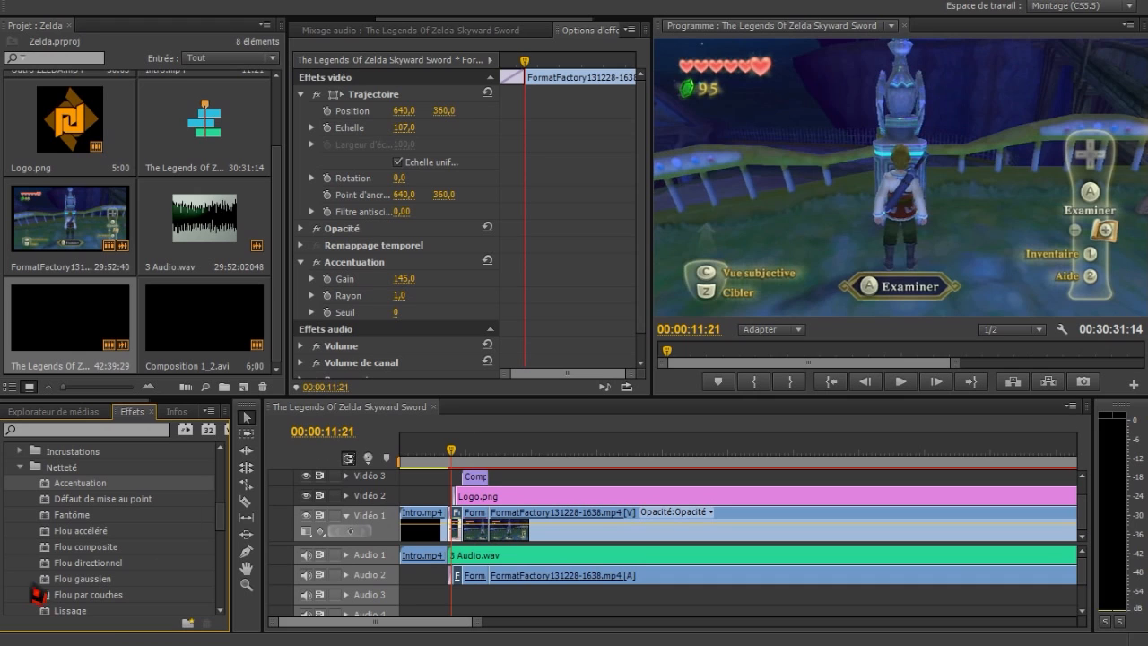
- Set the program monitor's playback resolution to Intégrale and play the sharpened clip from 00:00:11:21 to 00:00:12:18
{"action": "left_click", "coordinate": [1004, 330]}
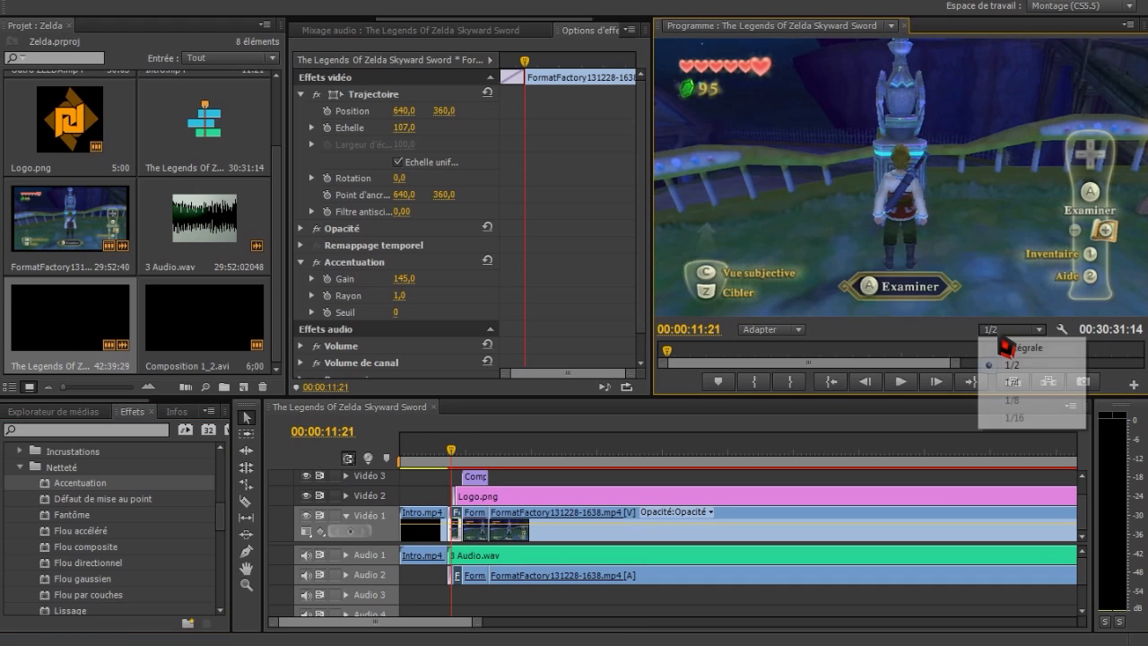
{"action": "left_click", "coordinate": [1006, 347]}
{"action": "left_click", "coordinate": [901, 382]}
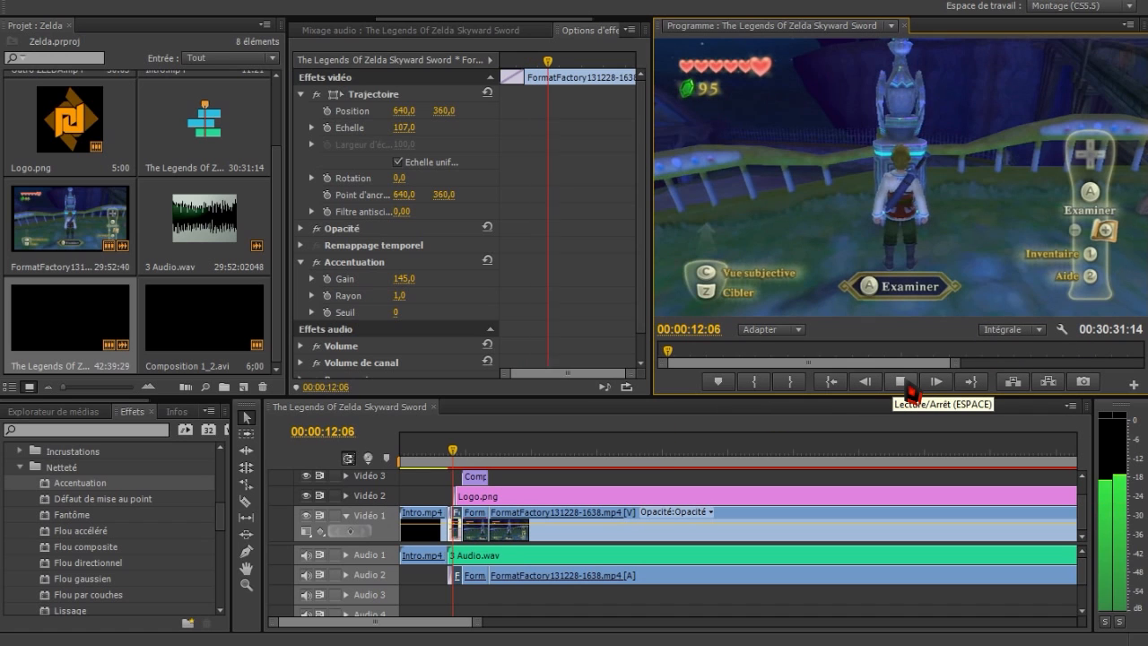
{"action": "left_click", "coordinate": [904, 384]}
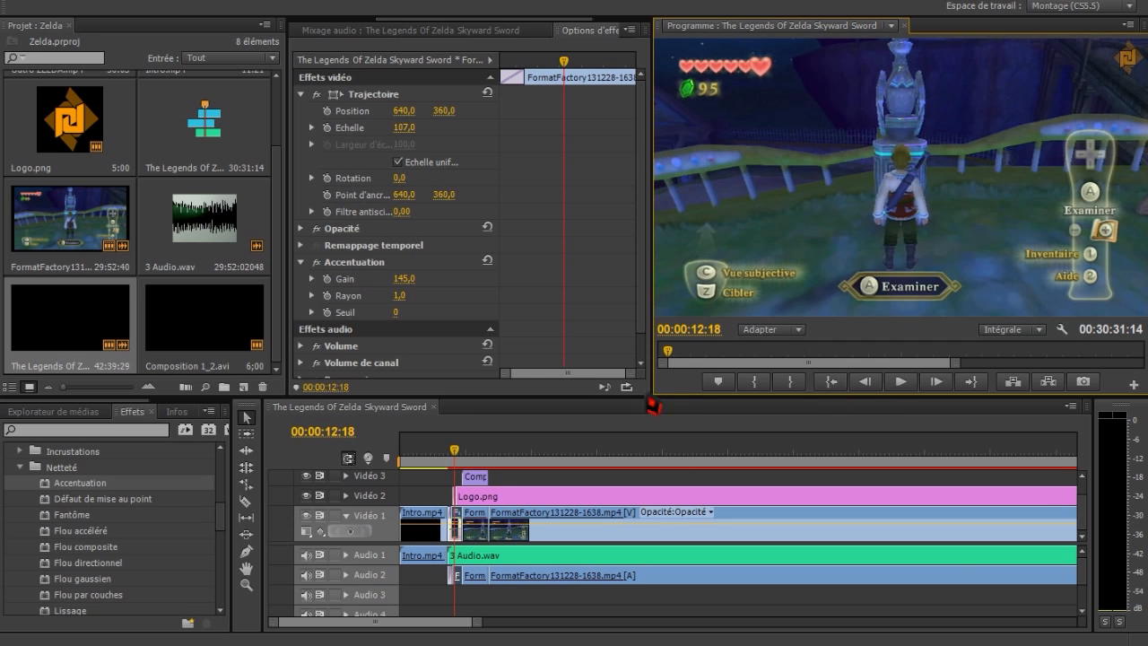
- Enlarge the program monitor to inspect the sharpened image, then narrow it again so the effect options are readable
{"action": "left_click_drag", "start_coordinate": [652, 230], "coordinate": [168, 226]}
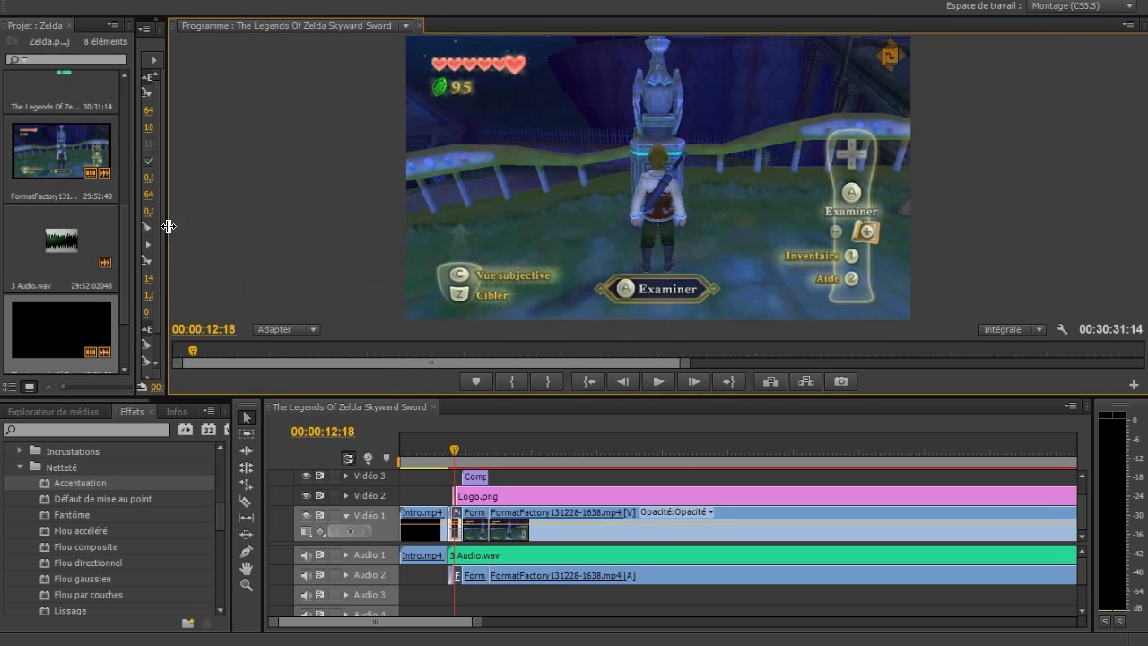
{"action": "left_click_drag", "start_coordinate": [437, 396], "coordinate": [472, 396]}
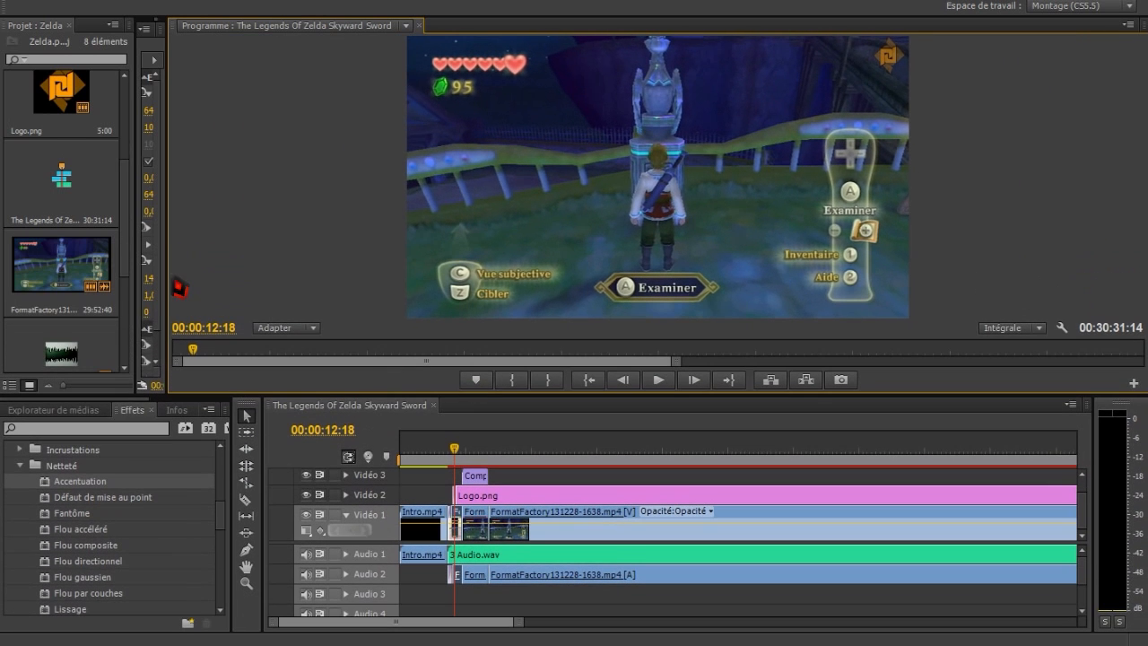
{"action": "left_click_drag", "start_coordinate": [171, 269], "coordinate": [587, 305]}
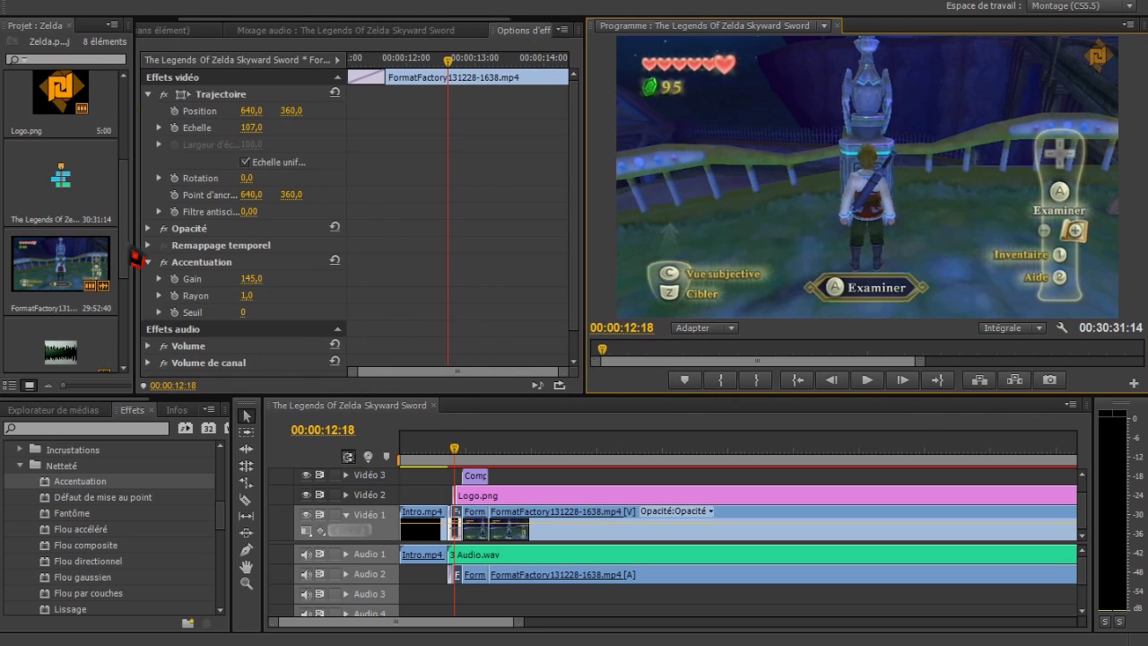
- Apply the Accentuation effect to the second gameplay clip on Vidéo 1, the one with Flou accéléré, and set its Gain to 145
{"action": "left_click_drag", "start_coordinate": [135, 248], "coordinate": [177, 260]}
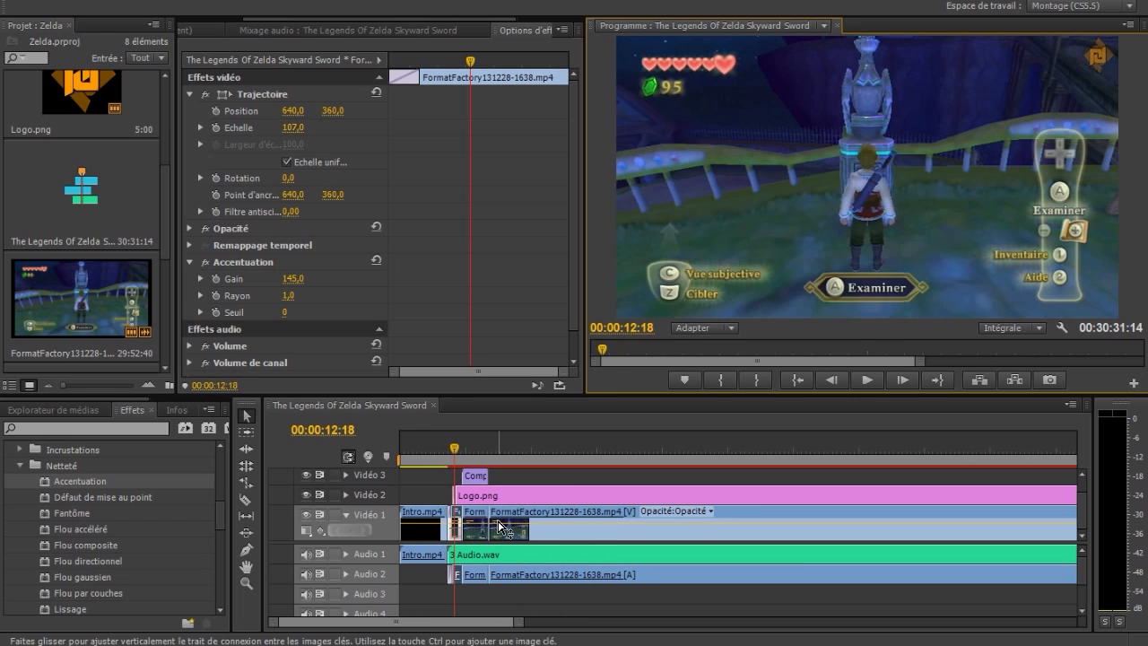
{"action": "left_click", "coordinate": [487, 544]}
{"action": "left_click_drag", "start_coordinate": [74, 485], "coordinate": [476, 529]}
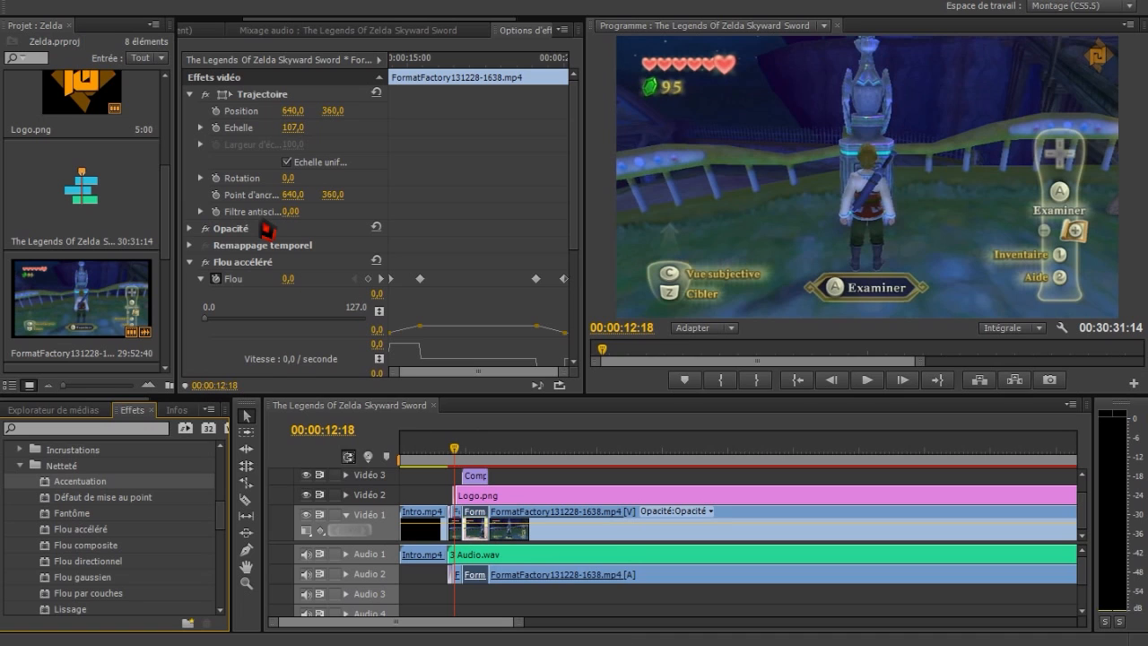
{"action": "scroll", "coordinate": [266, 231], "scroll_direction": "down", "scroll_amount": 6}
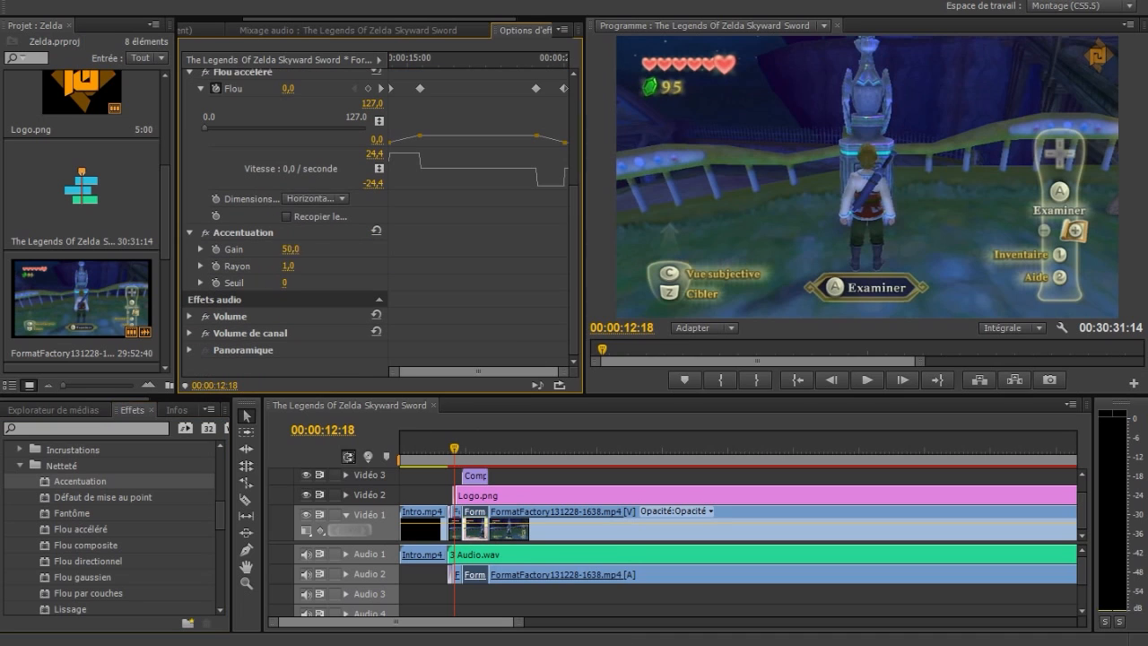
{"action": "left_click", "coordinate": [290, 249]}
{"action": "type", "text": "145"}
{"action": "key", "text": "Return"}
- Apply the Accentuation effect to the long last gameplay clip on Vidéo 1, set its Gain to 145,0 and show the frame at 00:00:32:21
{"action": "left_click_drag", "start_coordinate": [67, 481], "coordinate": [582, 529]}
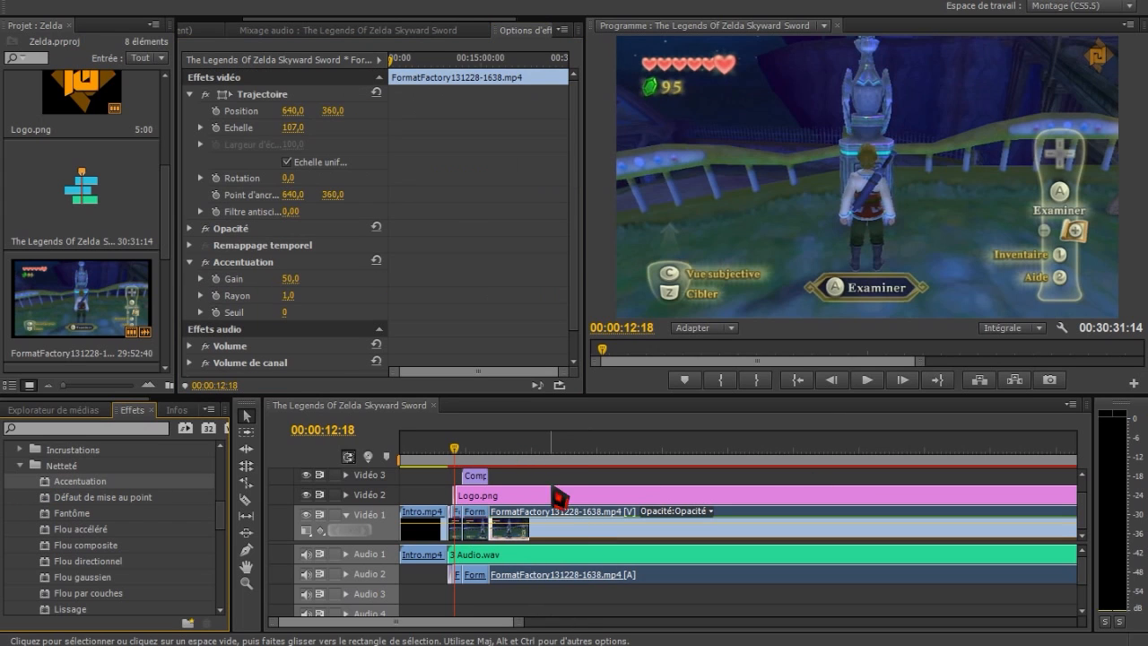
{"action": "left_click", "coordinate": [543, 448]}
{"action": "left_click", "coordinate": [292, 278]}
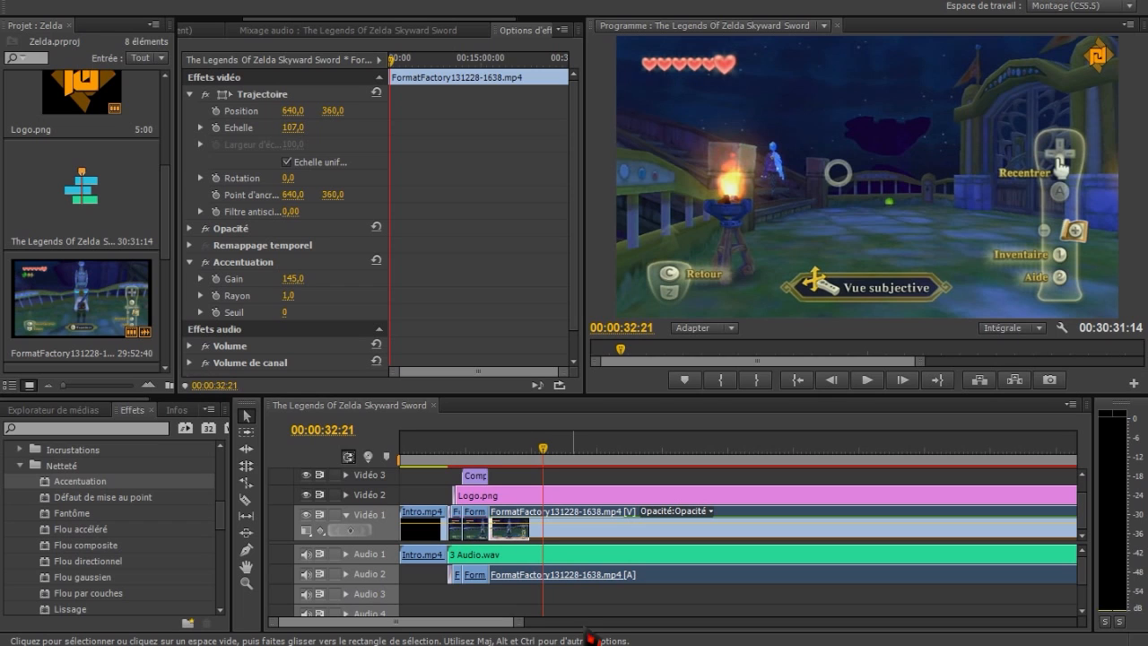
- Look over more of the sequence in the timeline, its video and audio tracks, and the available effects and transitions
{"action": "left_click_drag", "start_coordinate": [518, 625], "coordinate": [686, 625]}
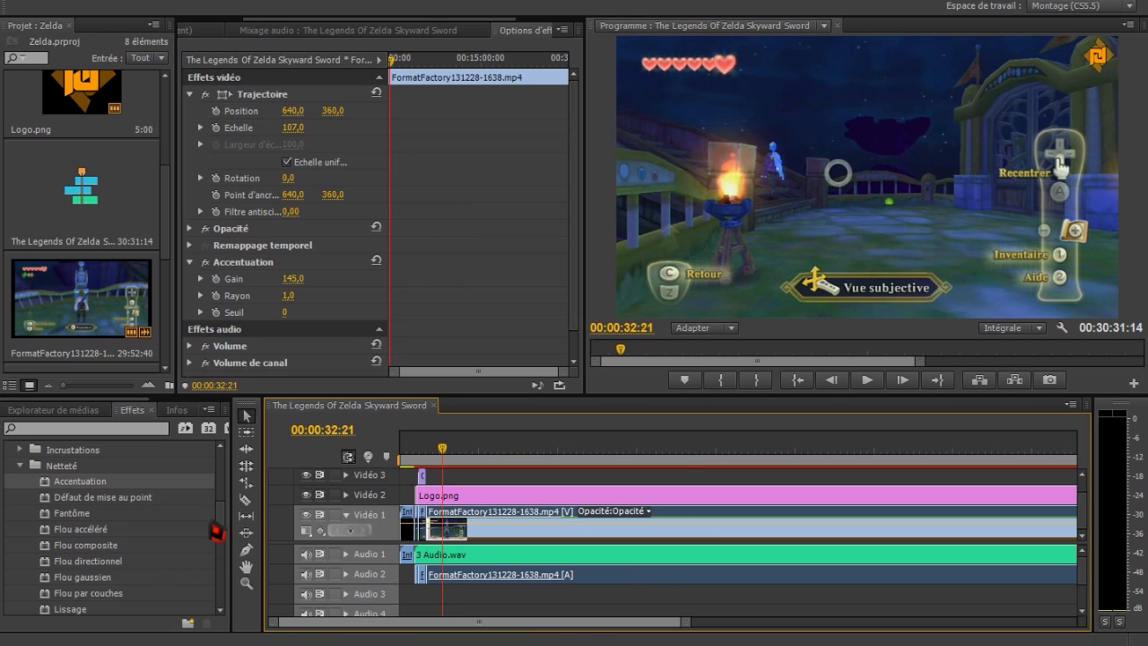
{"action": "left_click_drag", "start_coordinate": [224, 531], "coordinate": [219, 588]}
{"action": "left_click_drag", "start_coordinate": [1082, 583], "coordinate": [1082, 615]}
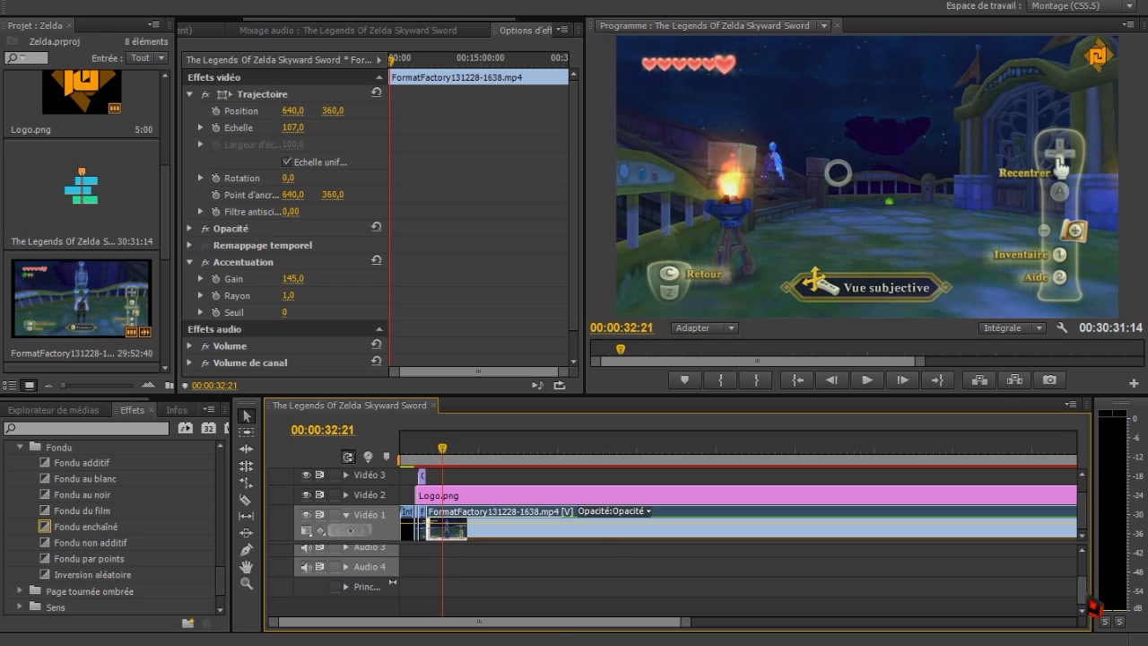
{"action": "left_click_drag", "start_coordinate": [1083, 593], "coordinate": [1091, 571]}
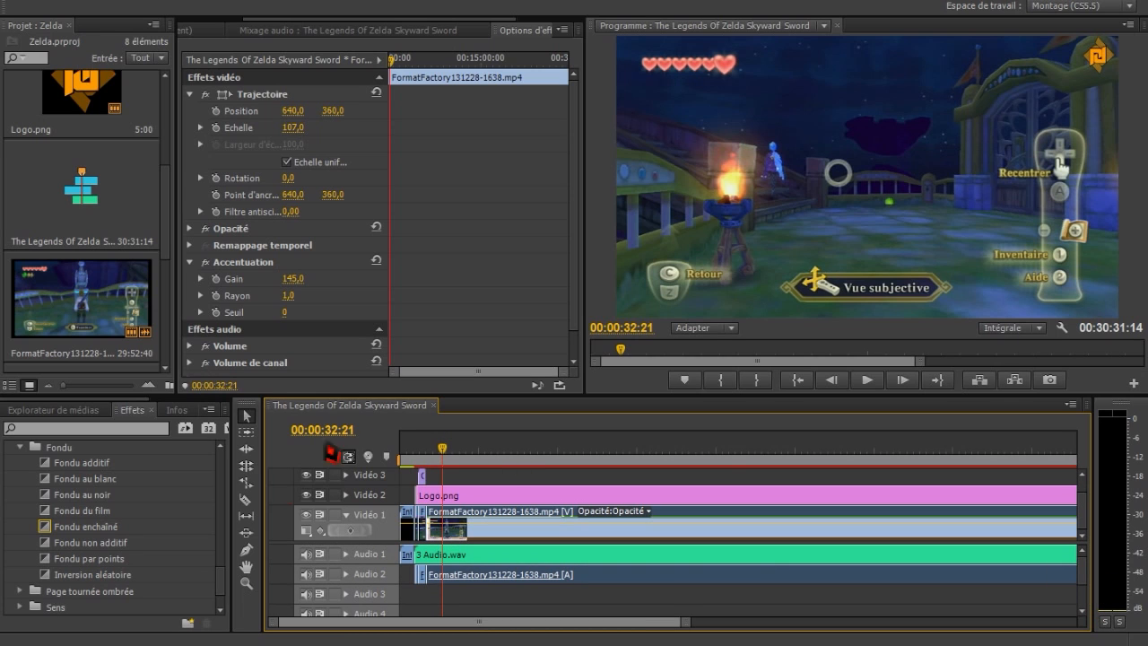
{"action": "left_click", "coordinate": [219, 584]}
{"action": "left_click", "coordinate": [1064, 577]}
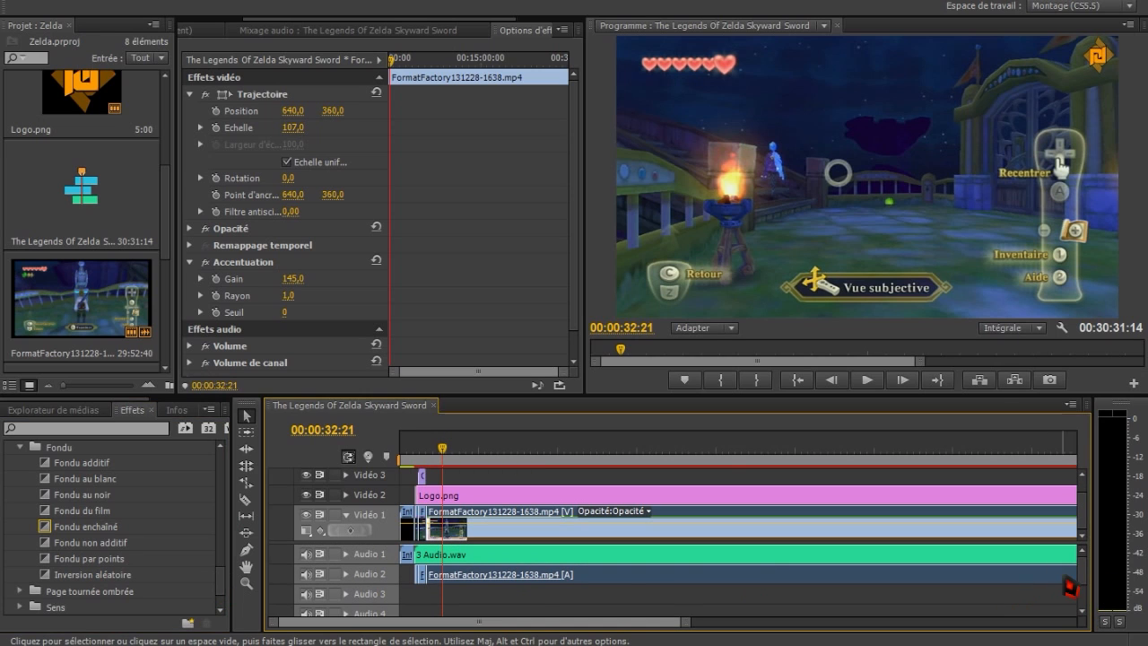
{"action": "mouse_move", "coordinate": [1080, 577]}
{"action": "left_mouse_down"}
{"action": "mouse_move", "coordinate": [1080, 601]}
{"action": "mouse_move", "coordinate": [1074, 557]}
{"action": "left_mouse_up"}
{"action": "scroll", "coordinate": [1088, 511], "scroll_direction": "up", "scroll_amount": 2}
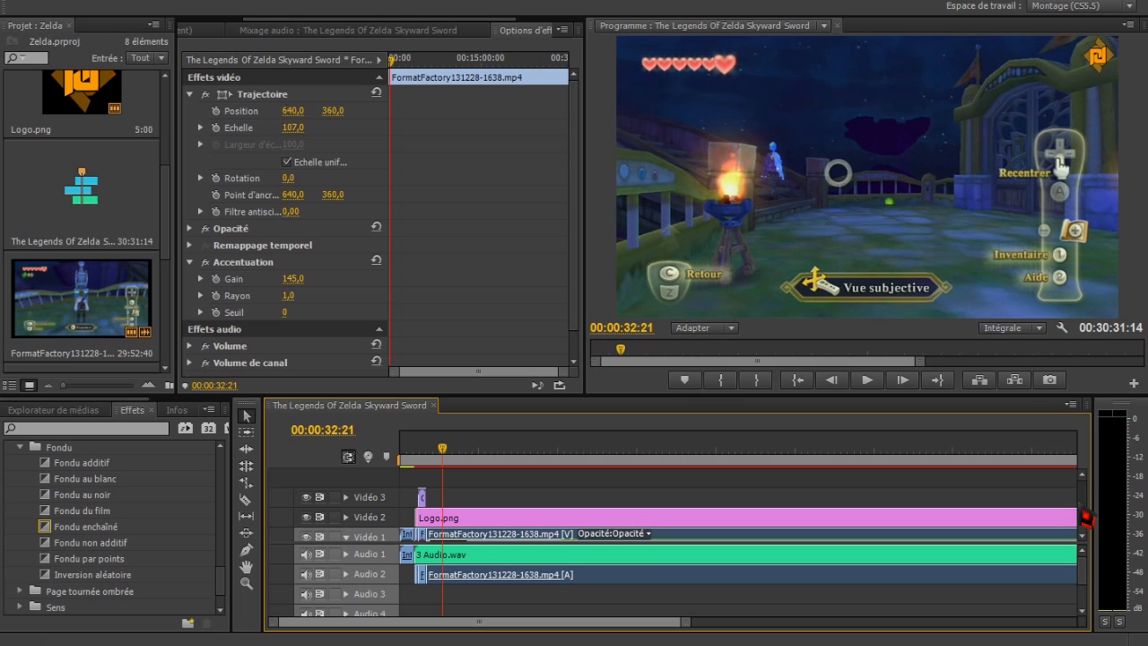
{"action": "scroll", "coordinate": [1087, 529], "scroll_direction": "down", "scroll_amount": 1}
{"action": "left_click_drag", "start_coordinate": [221, 575], "coordinate": [212, 459]}
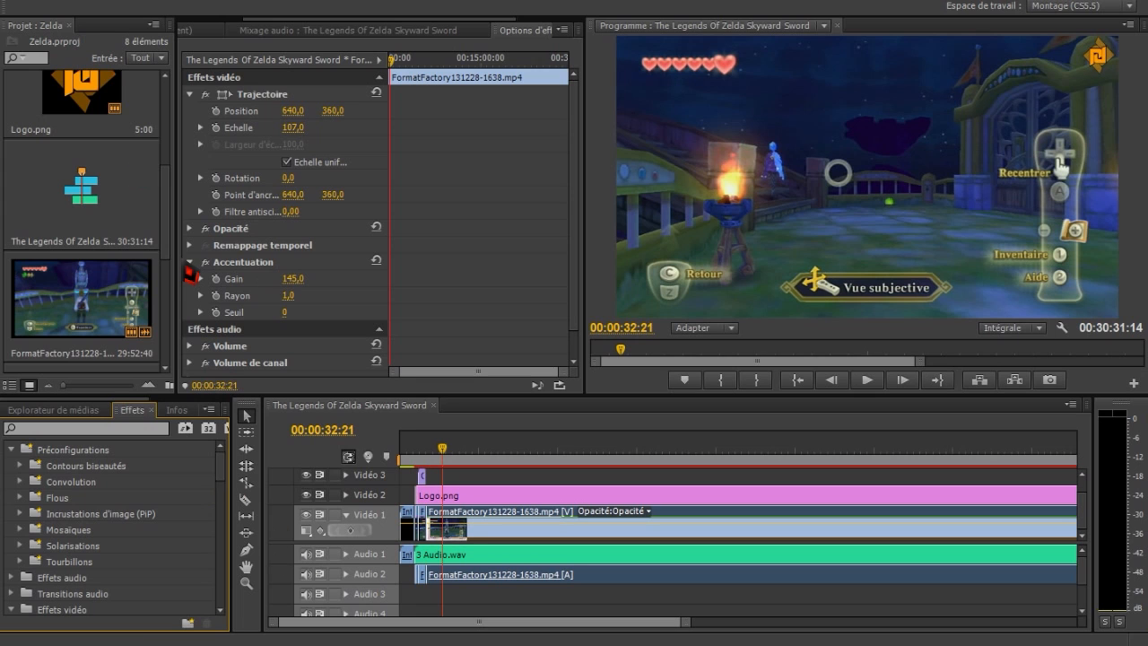
- Widen the project panel, select the 30:31:14 Zelda sequence and open its media export settings
{"action": "left_click_drag", "start_coordinate": [165, 248], "coordinate": [211, 233]}
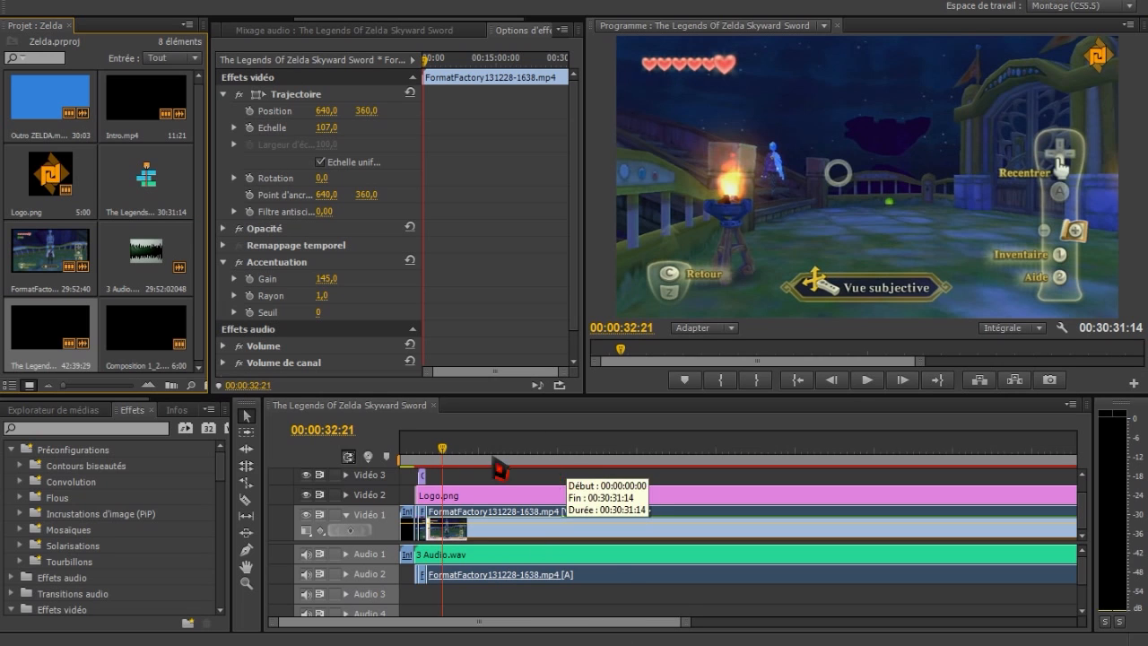
{"action": "left_click", "coordinate": [26, 6]}
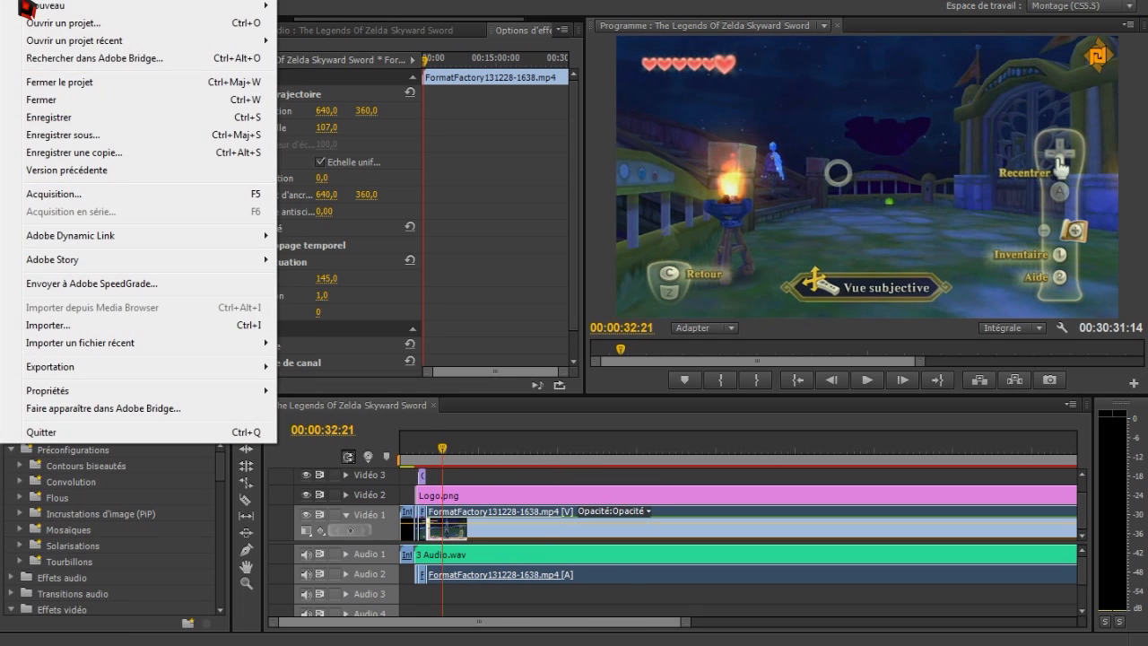
{"action": "left_click", "coordinate": [25, 6]}
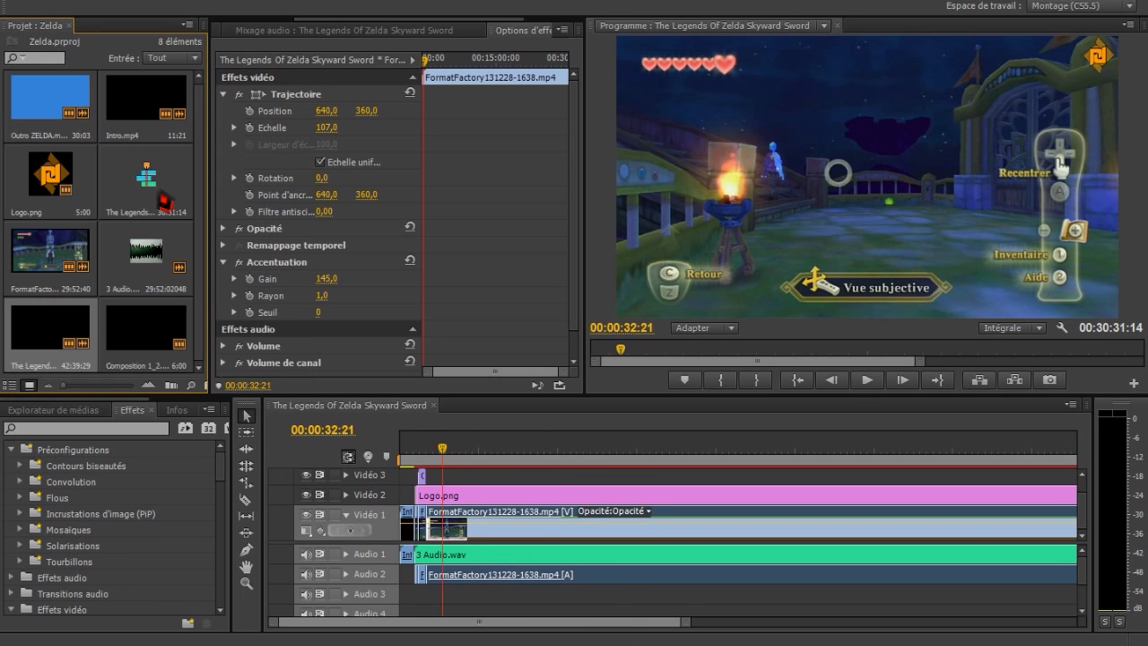
{"action": "left_click", "coordinate": [161, 195]}
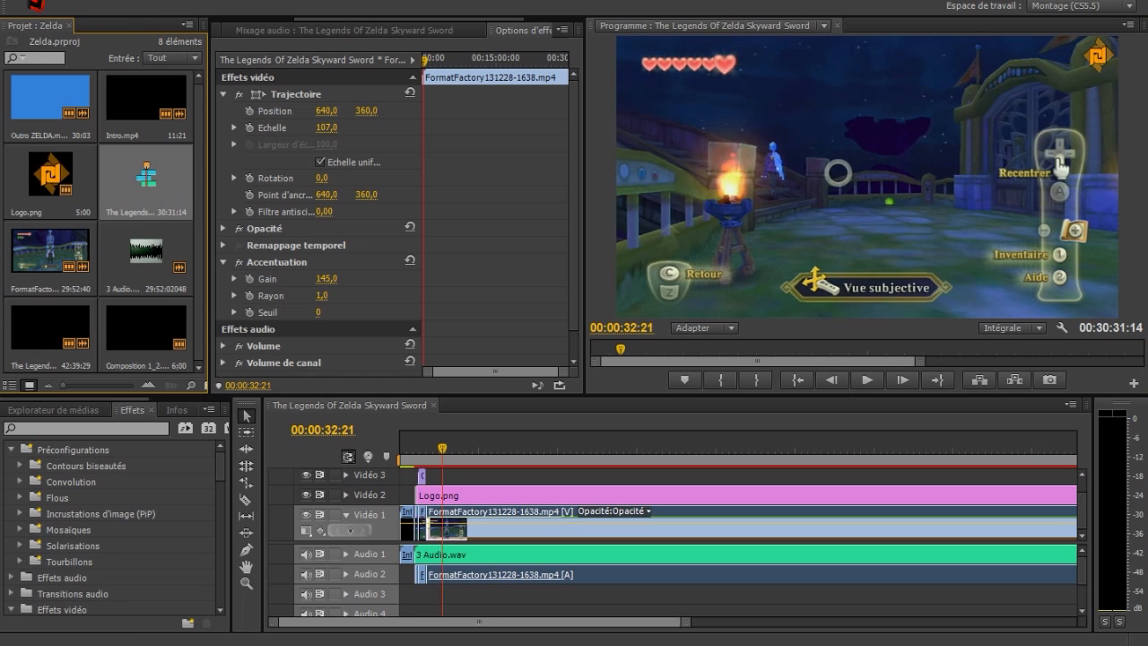
{"action": "left_click", "coordinate": [34, 4]}
{"action": "left_click", "coordinate": [34, 4]}
{"action": "left_click", "coordinate": [16, 4]}
{"action": "mouse_move", "coordinate": [103, 370]}
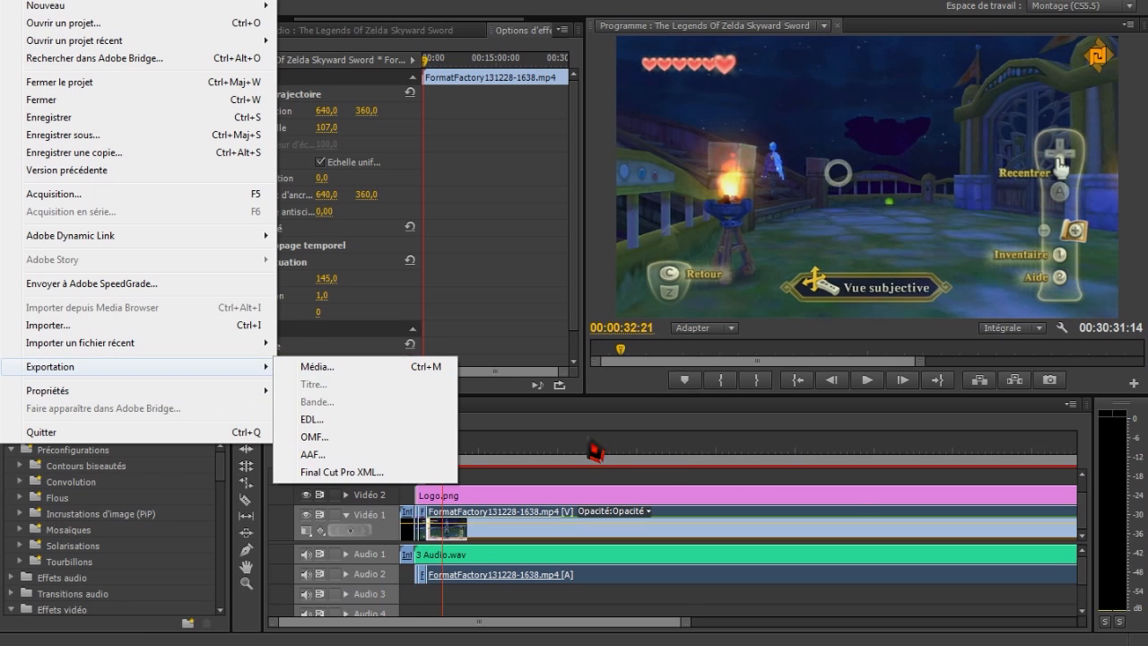
{"action": "left_click", "coordinate": [665, 480]}
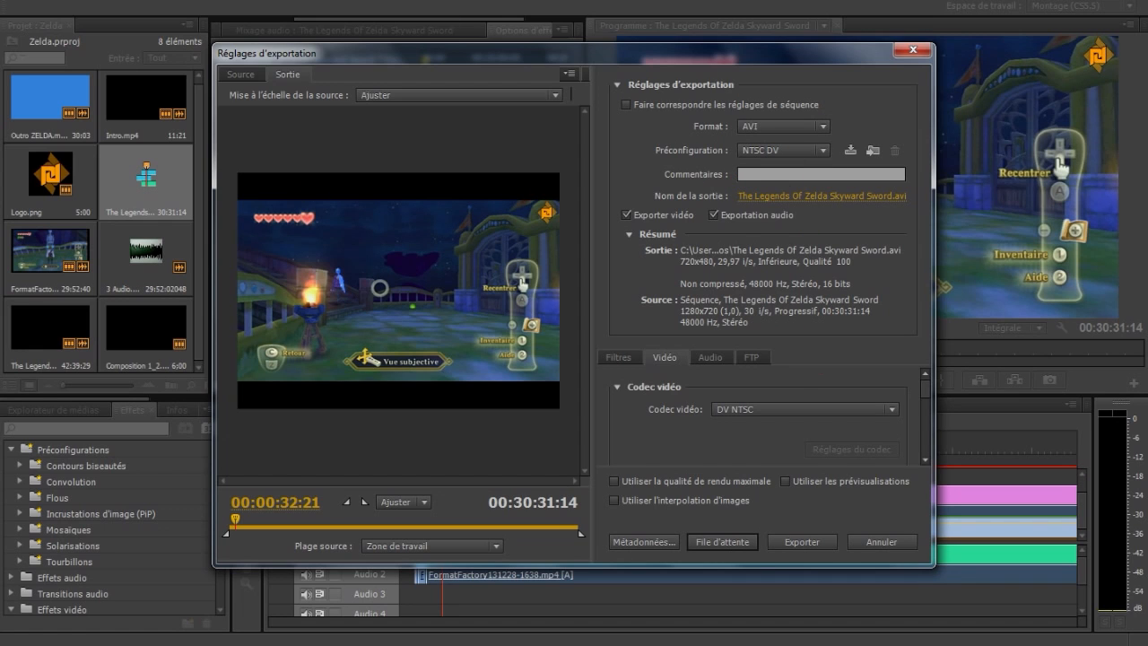
- Set the export format to H.264 with the Youtube UnderGaminG 720p preset
{"action": "left_click", "coordinate": [789, 127]}
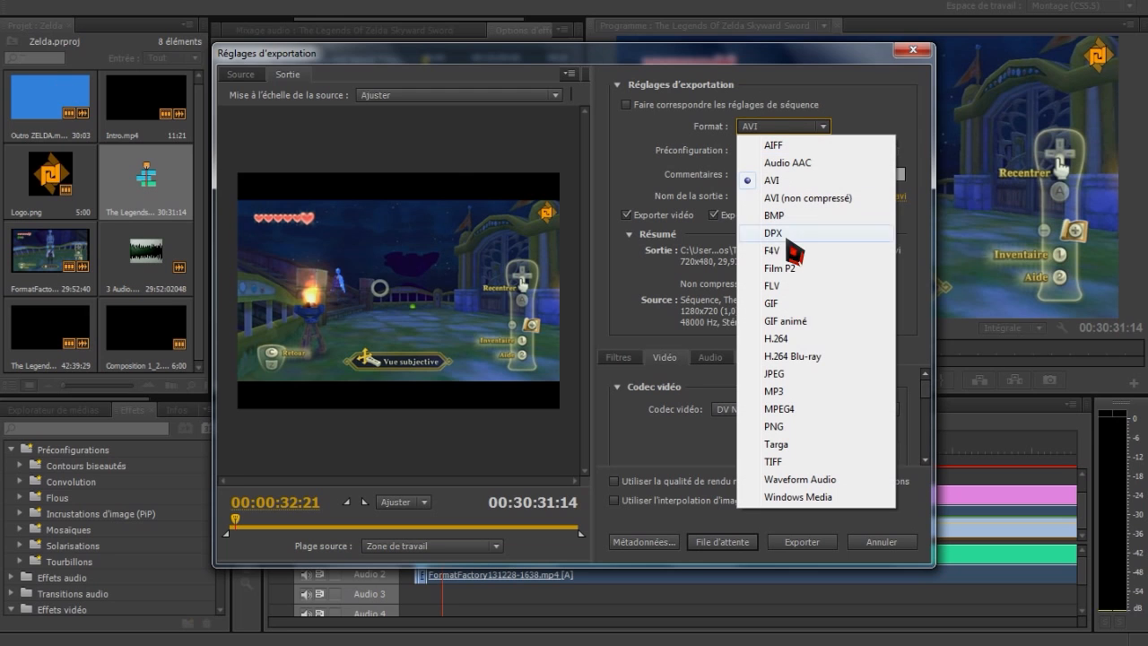
{"action": "left_click", "coordinate": [789, 338]}
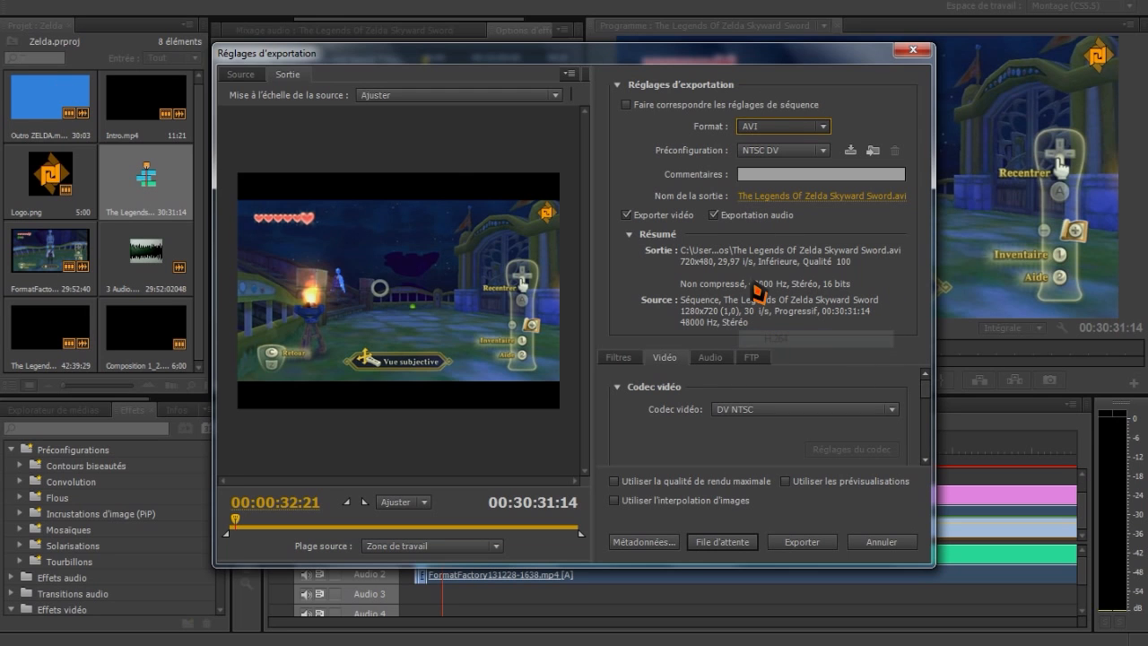
{"action": "left_click", "coordinate": [776, 155]}
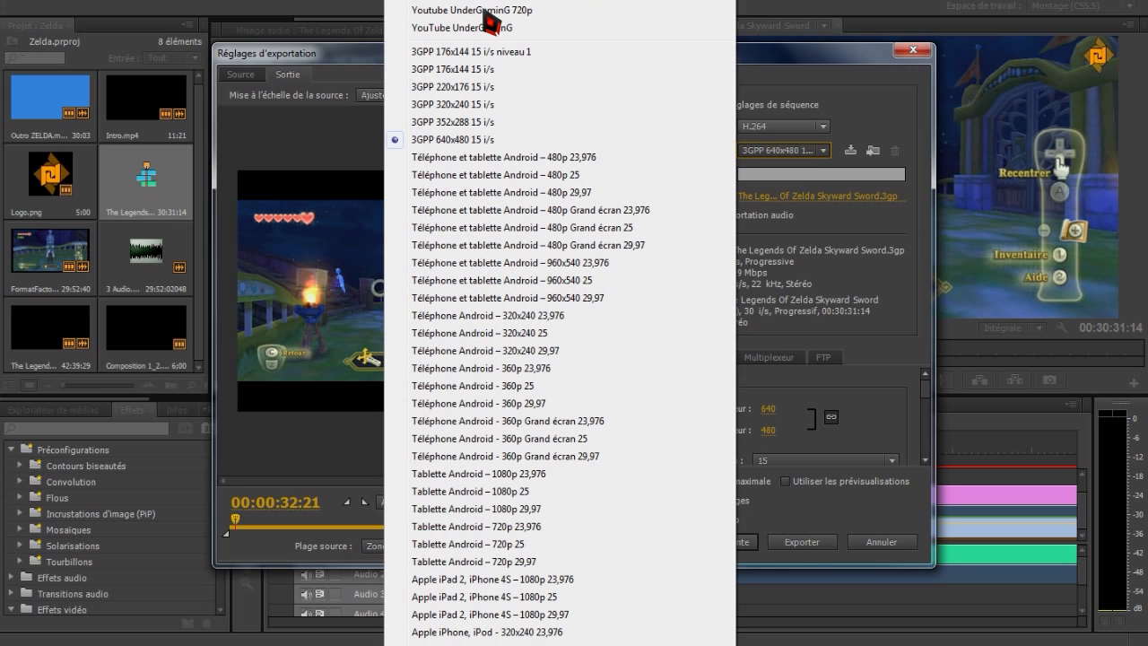
{"action": "left_click", "coordinate": [485, 11]}
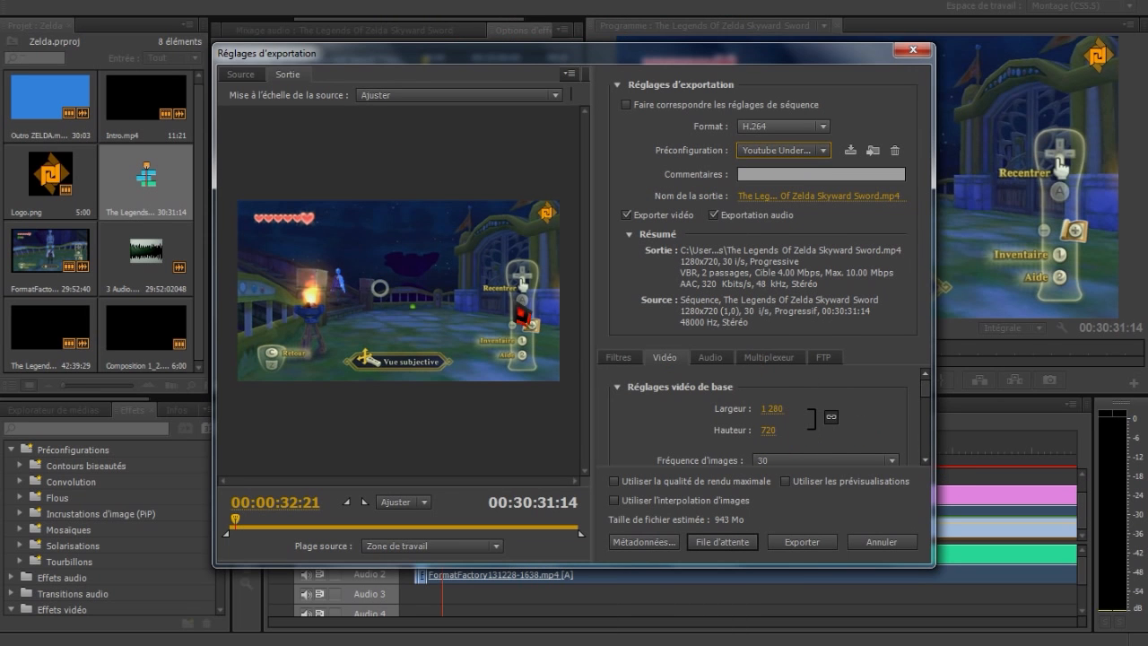
- Review the export's filter options, basic video settings and frame rate choices, keeping the rate at 30
{"action": "left_click", "coordinate": [619, 358]}
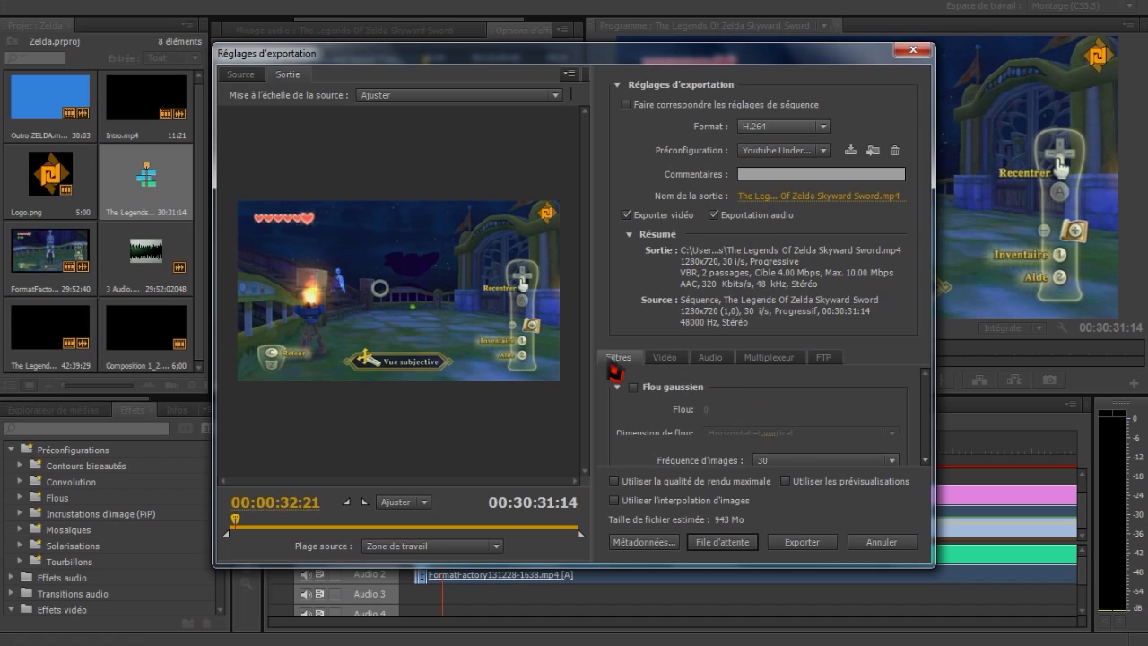
{"action": "left_click", "coordinate": [670, 360]}
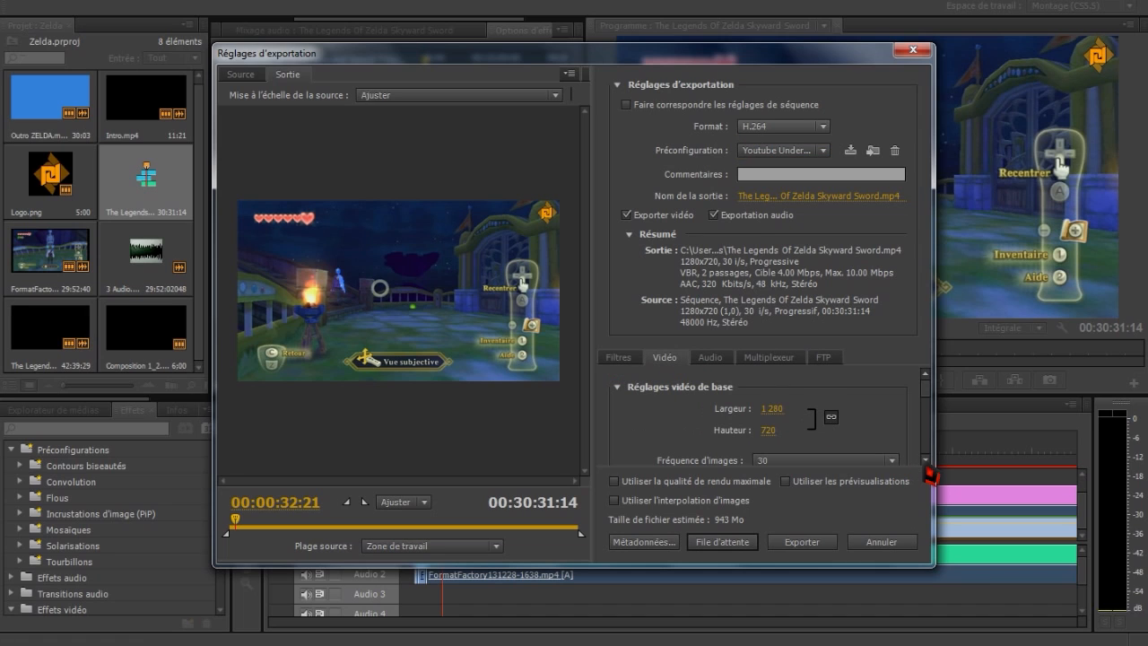
{"action": "scroll", "coordinate": [928, 469], "scroll_direction": "down", "scroll_amount": 2}
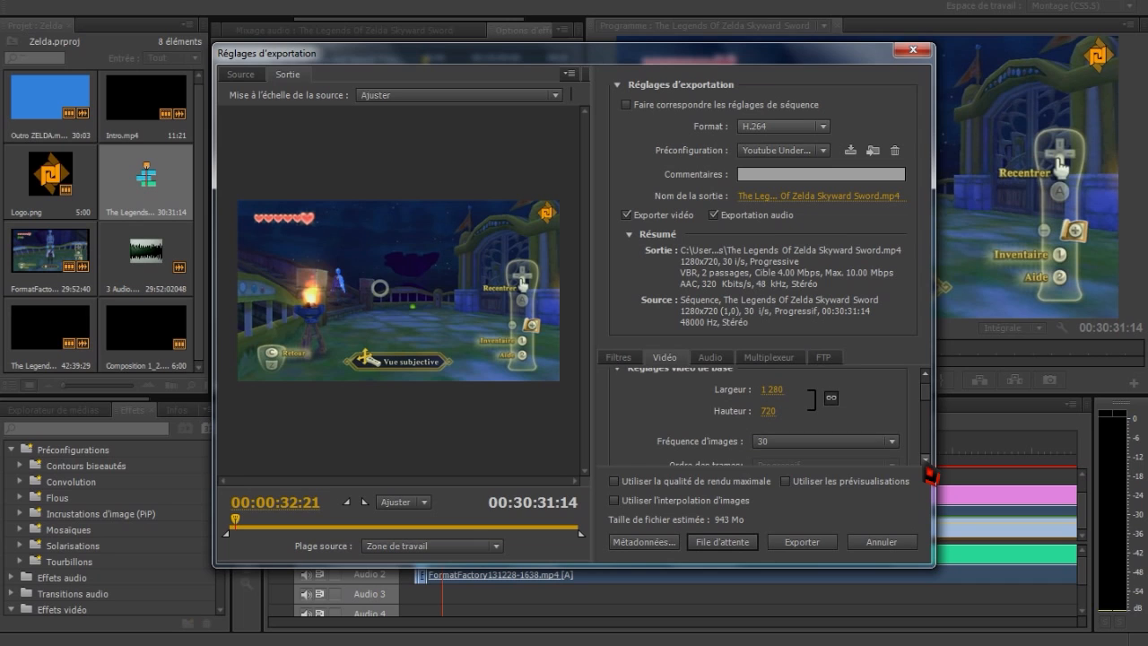
{"action": "scroll", "coordinate": [931, 473], "scroll_direction": "down", "scroll_amount": 4}
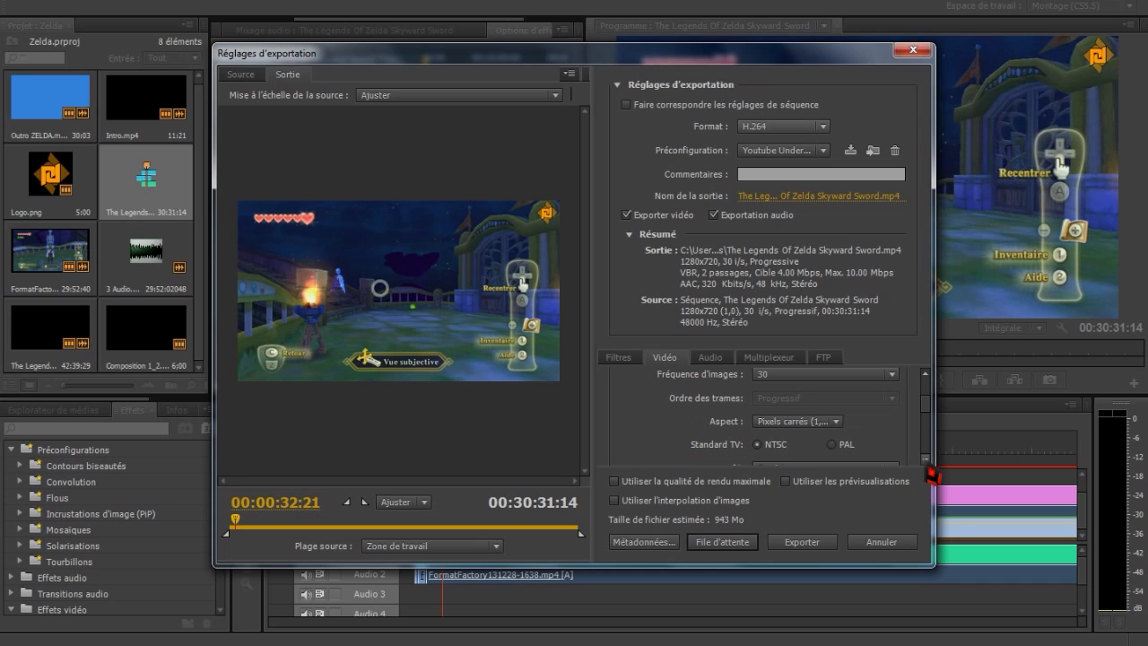
{"action": "left_click", "coordinate": [835, 375]}
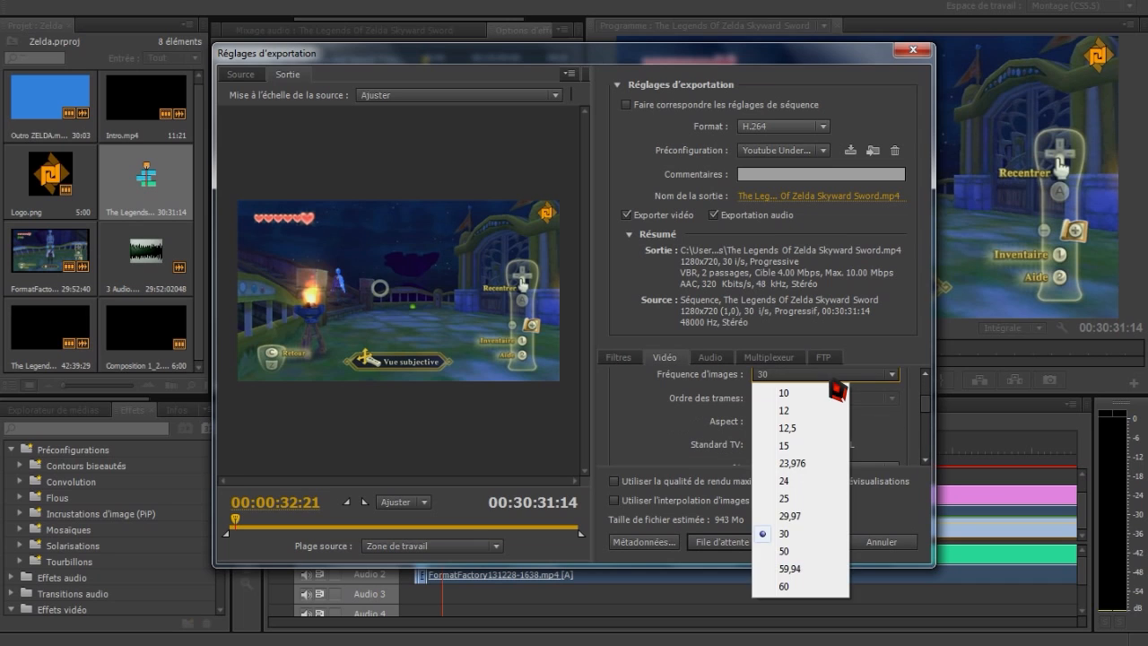
{"action": "left_click", "coordinate": [834, 378]}
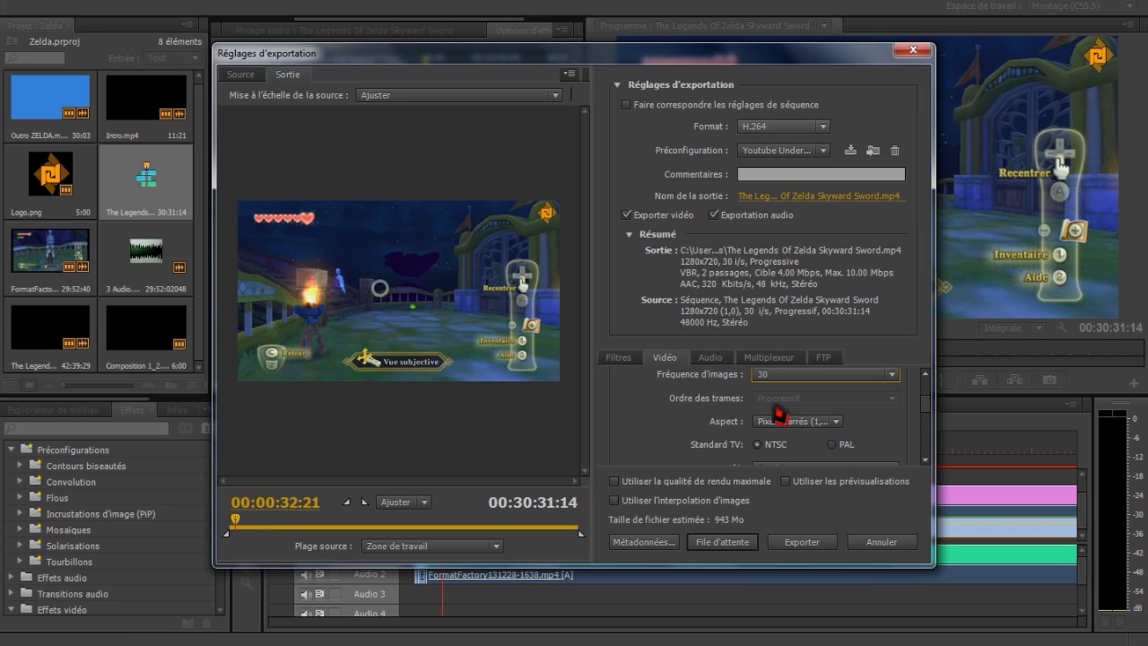
- Check the pixel aspect, profile and level options, keeping Pixels carrés, Supérieur and 5.1
{"action": "left_click", "coordinate": [802, 422]}
{"action": "left_click", "coordinate": [819, 438]}
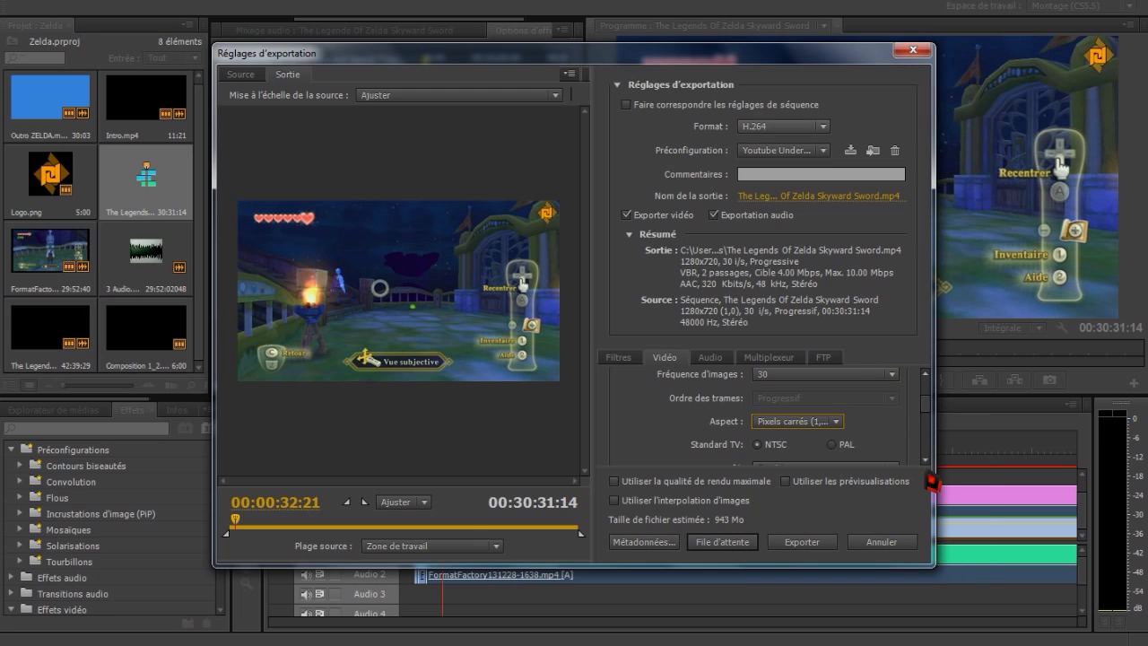
{"action": "scroll", "coordinate": [926, 470], "scroll_direction": "down", "scroll_amount": 3}
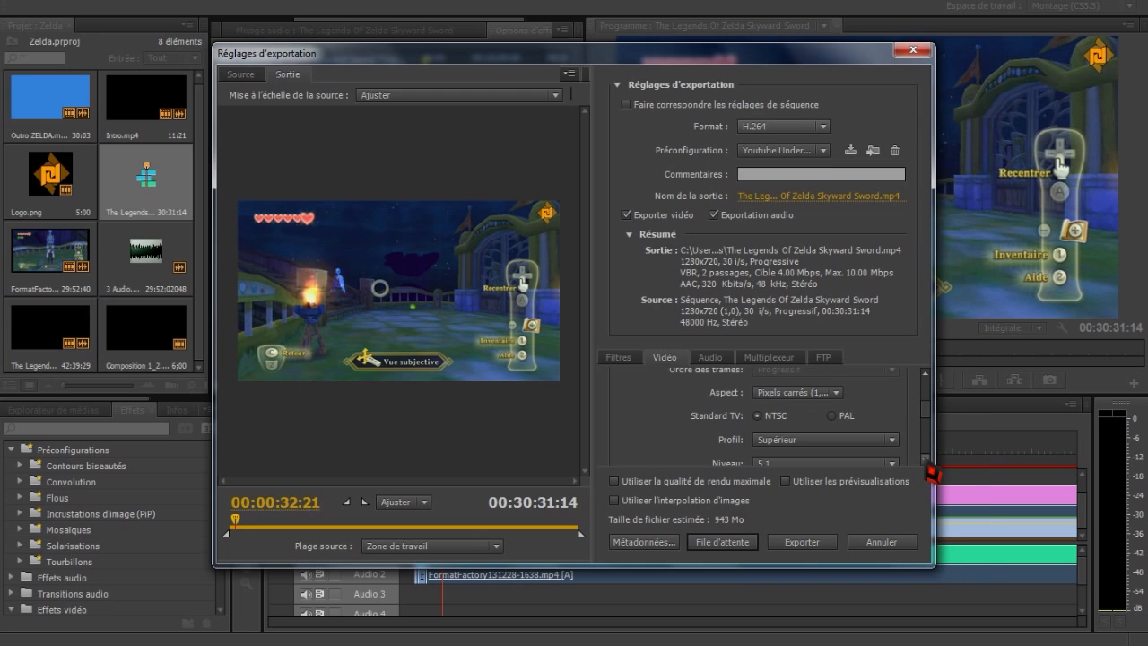
{"action": "left_click", "coordinate": [823, 438]}
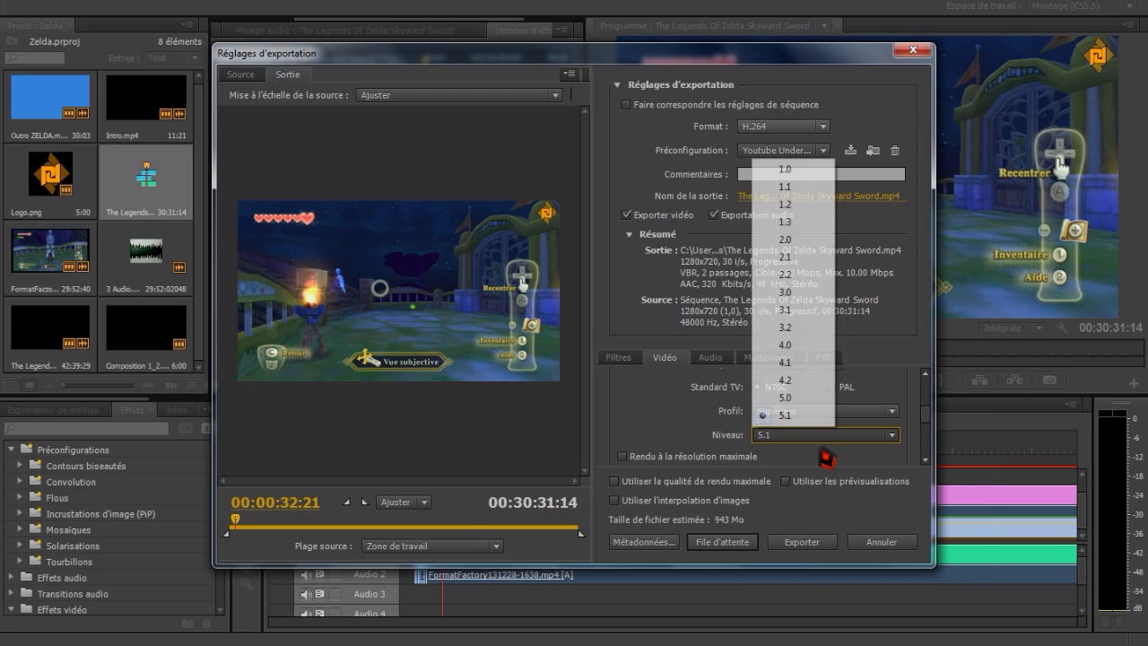
{"action": "left_click", "coordinate": [811, 439]}
{"action": "left_click", "coordinate": [836, 413]}
{"action": "left_click", "coordinate": [838, 463]}
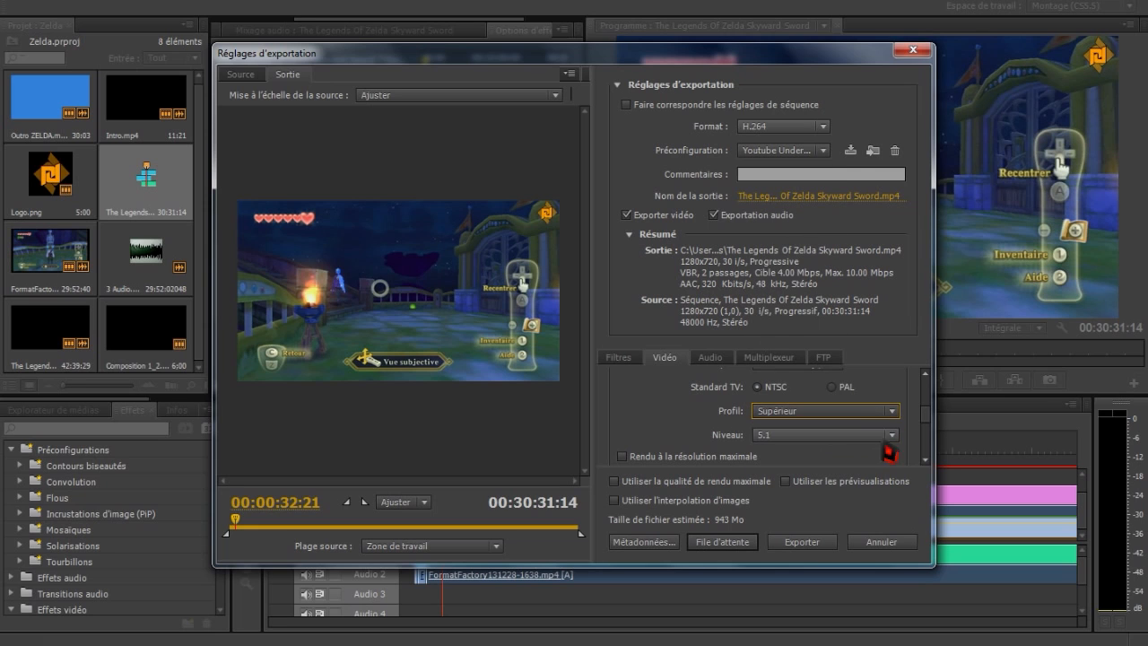
- Check the bitrate encoding settings and enable Rendu à la résolution maximale for the exported video
{"action": "left_click", "coordinate": [925, 460]}
{"action": "left_click", "coordinate": [926, 459]}
{"action": "mouse_move", "coordinate": [927, 458]}
{"action": "left_mouse_down"}
{"action": "mouse_move", "coordinate": [927, 425]}
{"action": "mouse_move", "coordinate": [927, 442]}
{"action": "left_mouse_up"}
{"action": "scroll", "coordinate": [928, 443], "scroll_direction": "up", "scroll_amount": 1}
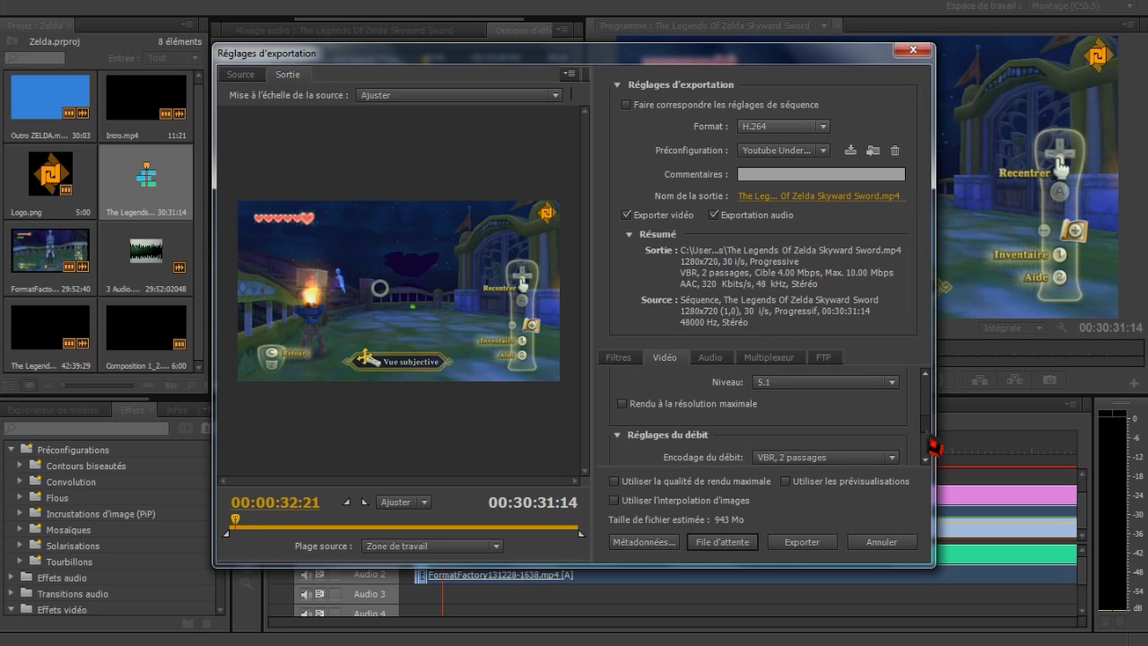
{"action": "left_click_drag", "start_coordinate": [928, 437], "coordinate": [927, 439]}
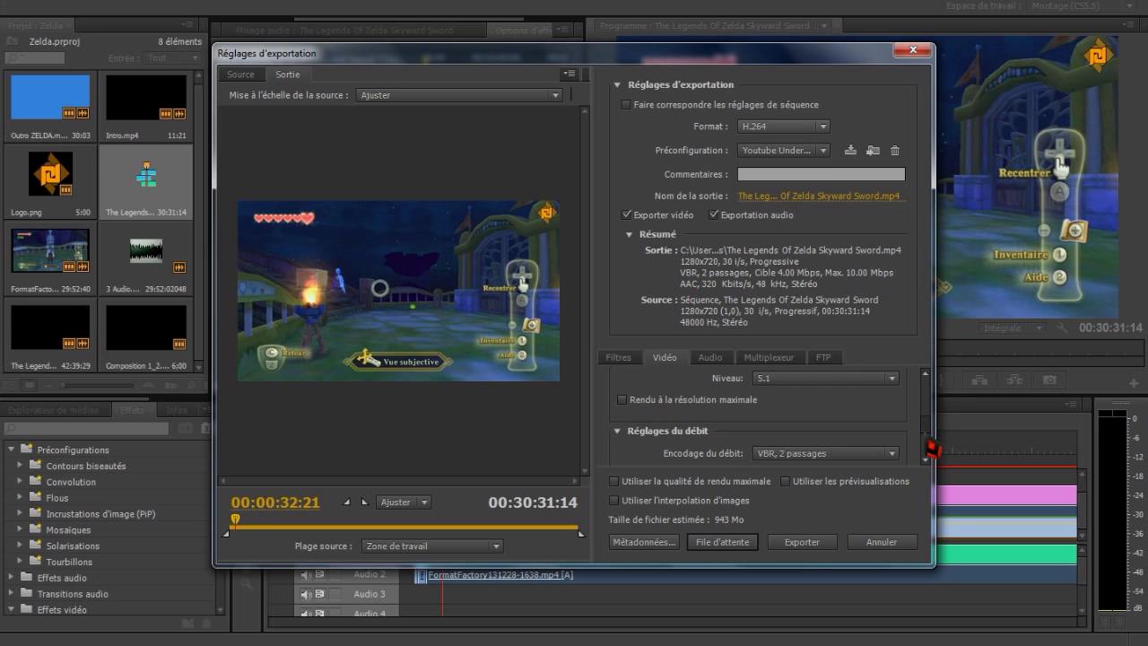
{"action": "scroll", "coordinate": [929, 444], "scroll_direction": "up", "scroll_amount": 2}
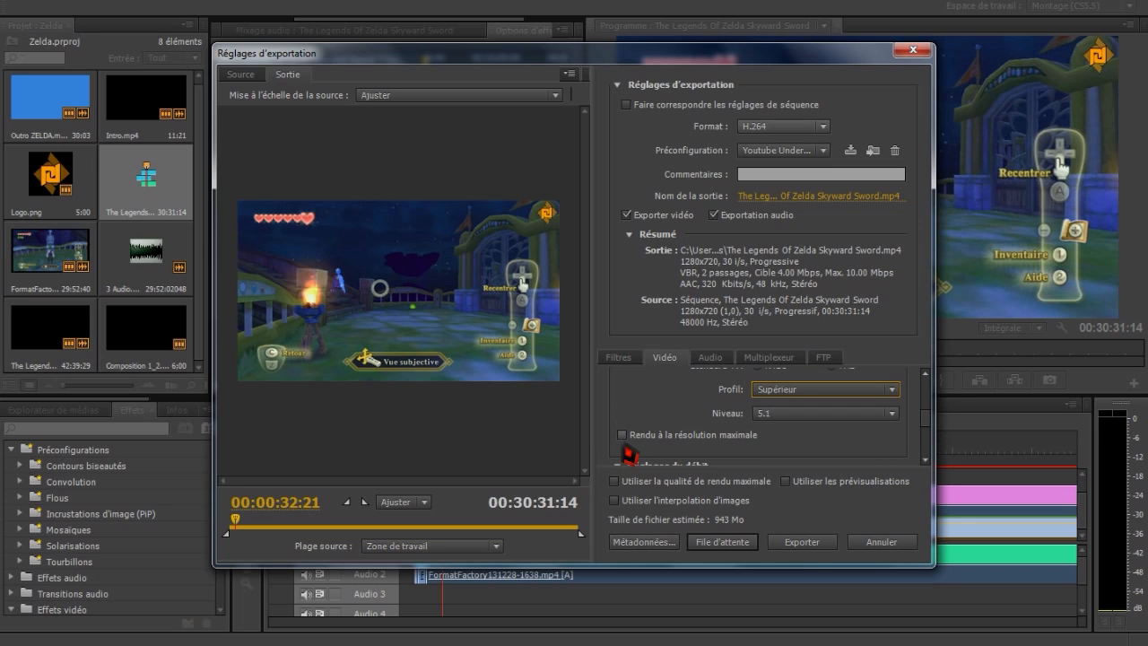
{"action": "left_click", "coordinate": [622, 434]}
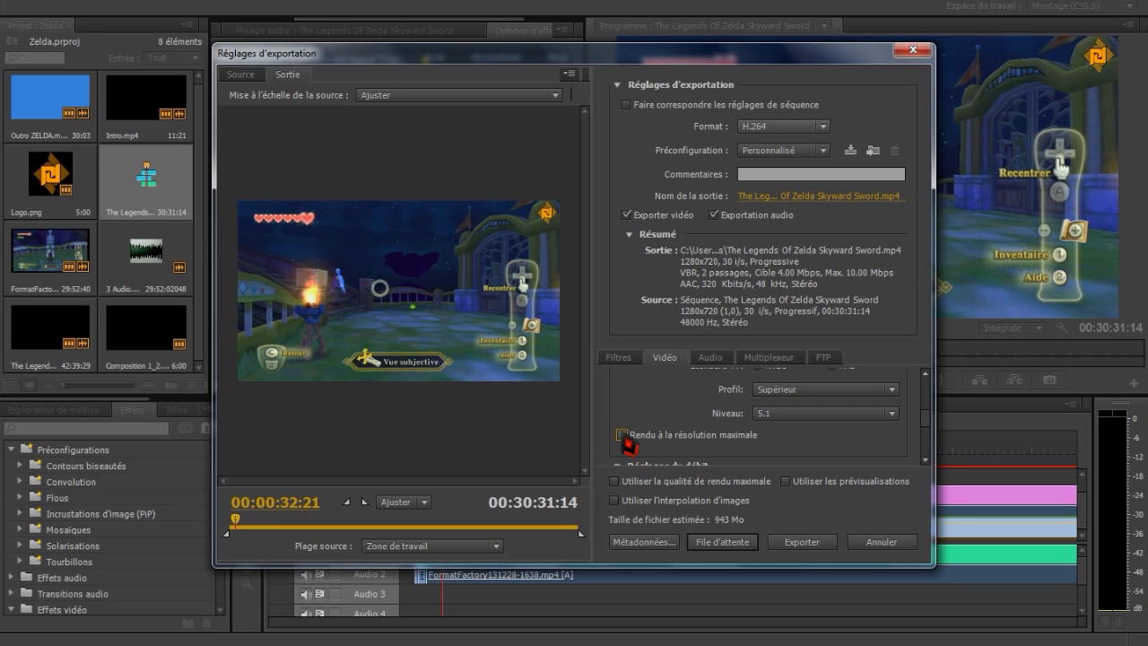
- Reapply the Youtube UnderGaminG 720p preset to the export settings
{"action": "scroll", "coordinate": [762, 414], "scroll_direction": "down", "scroll_amount": 2}
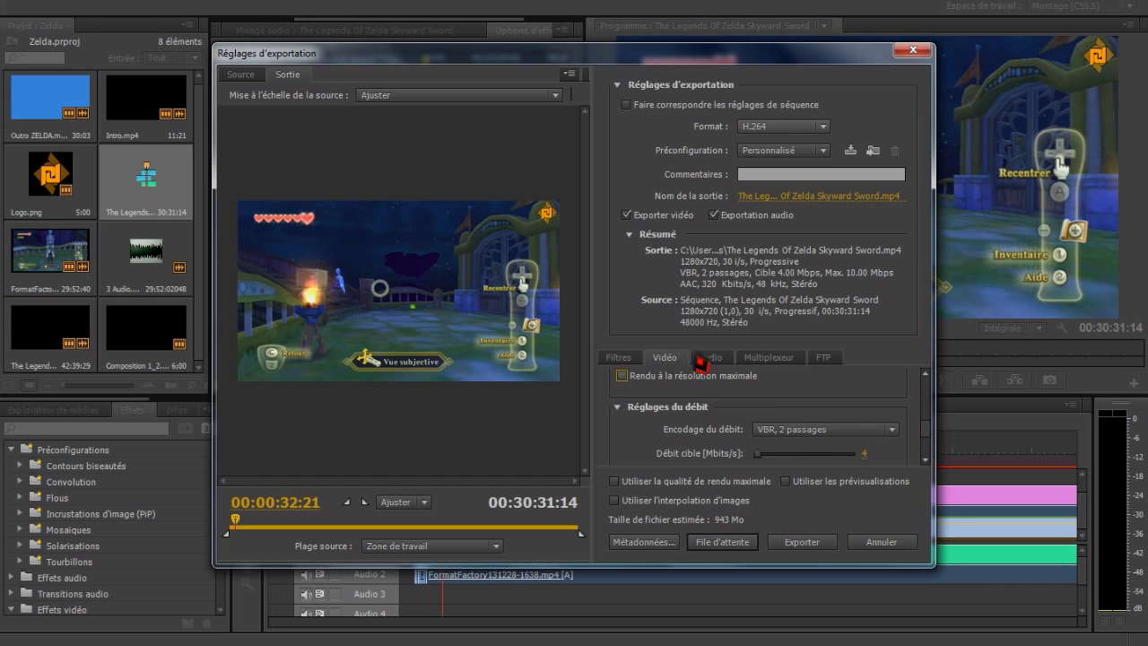
{"action": "left_click", "coordinate": [763, 150]}
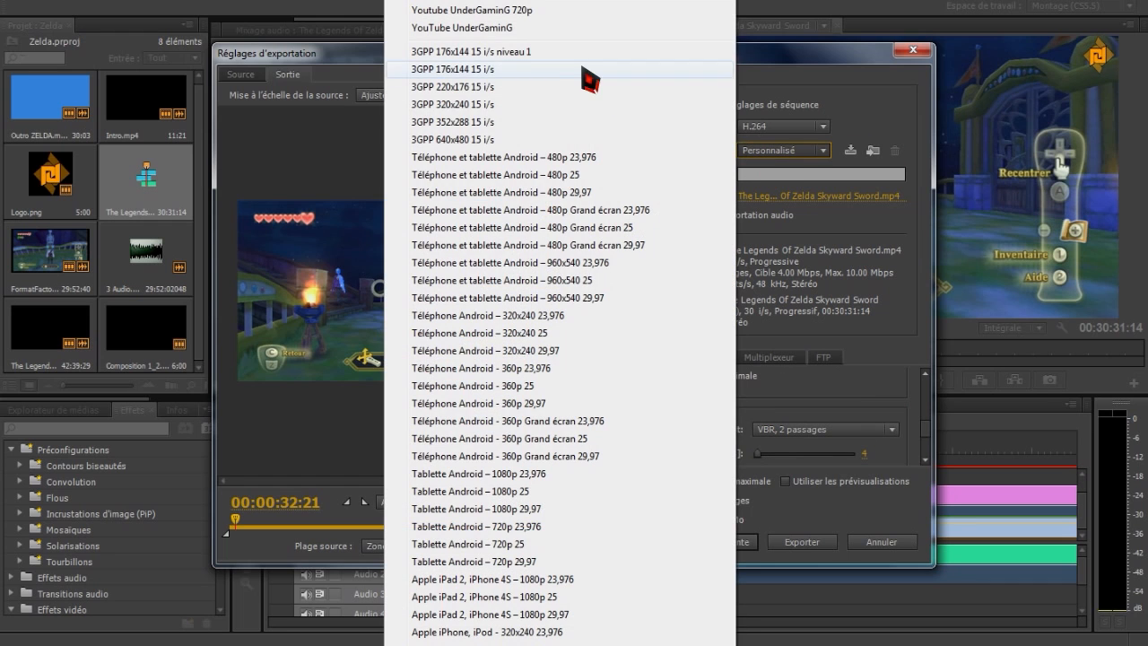
{"action": "left_click", "coordinate": [527, 11]}
- Check the video bitrate encoding choices, target and maximum bitrates and keyframe distance, keeping VBR, 2 passages
{"action": "left_click_drag", "start_coordinate": [929, 407], "coordinate": [930, 451]}
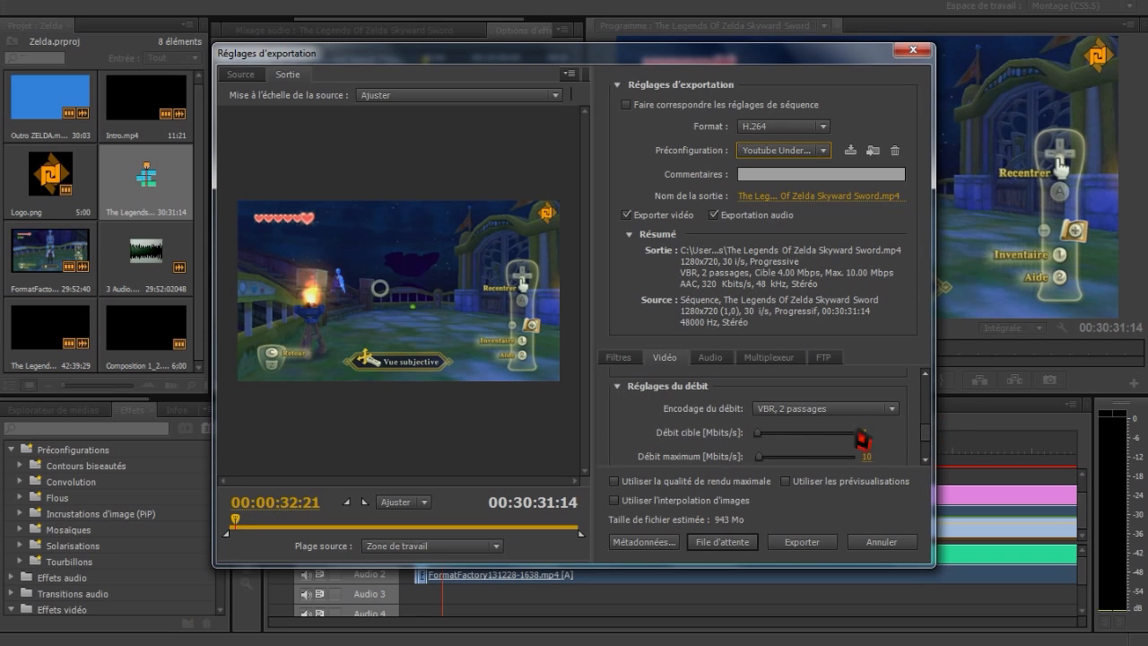
{"action": "left_click", "coordinate": [872, 410]}
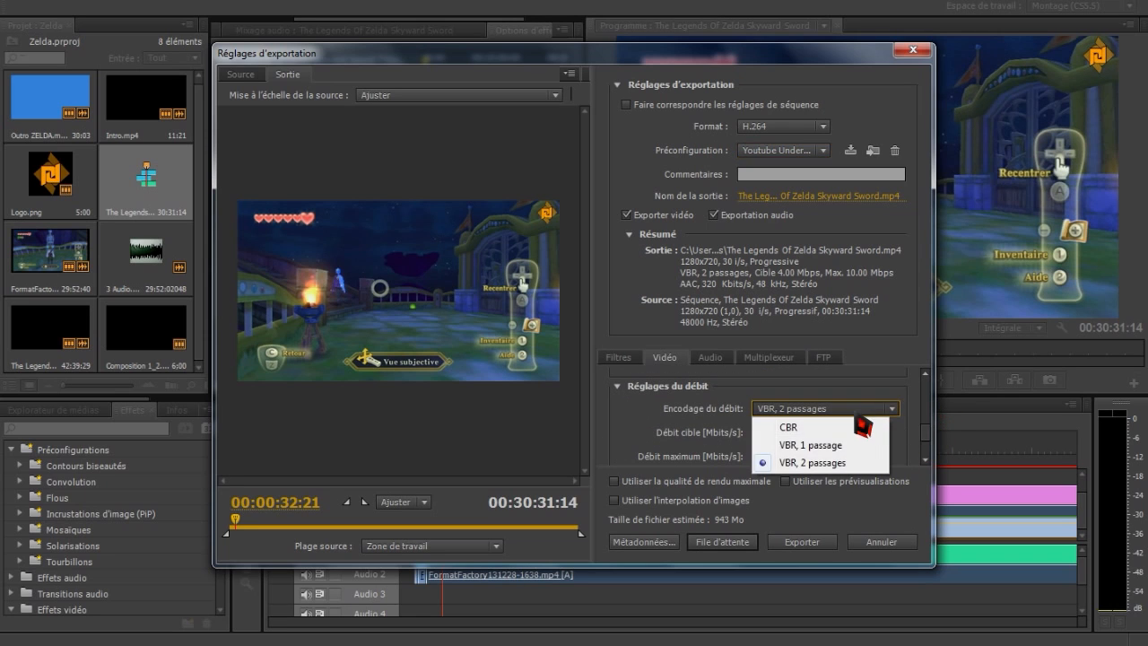
{"action": "left_click", "coordinate": [856, 411]}
{"action": "left_click_drag", "start_coordinate": [927, 442], "coordinate": [926, 444]}
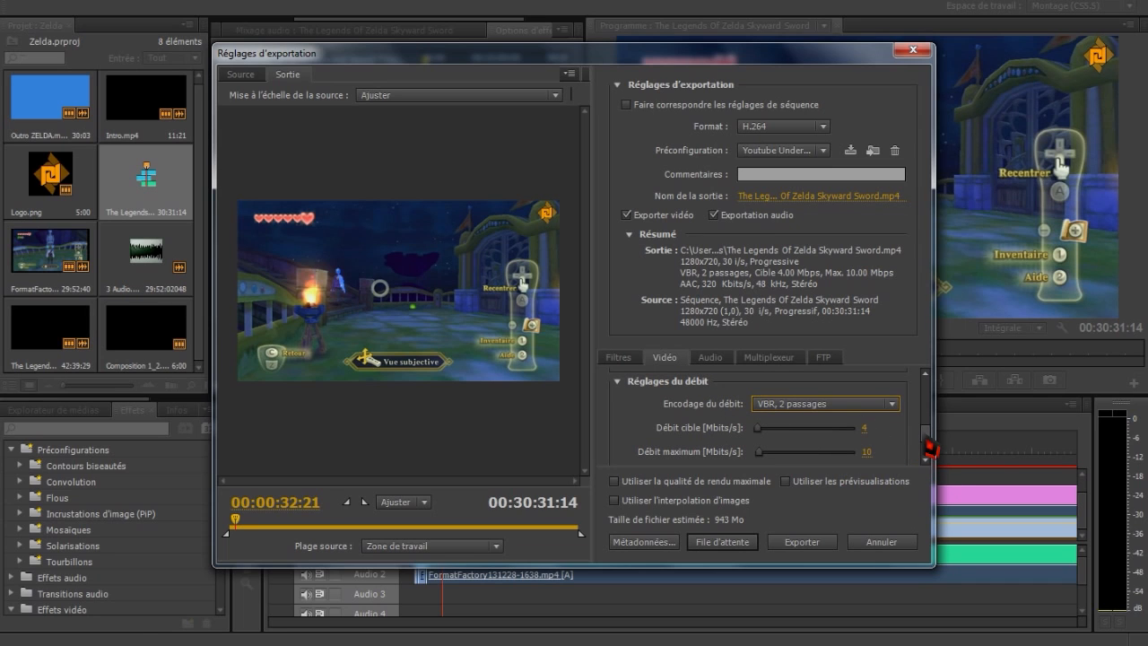
{"action": "left_click_drag", "start_coordinate": [929, 447], "coordinate": [931, 464]}
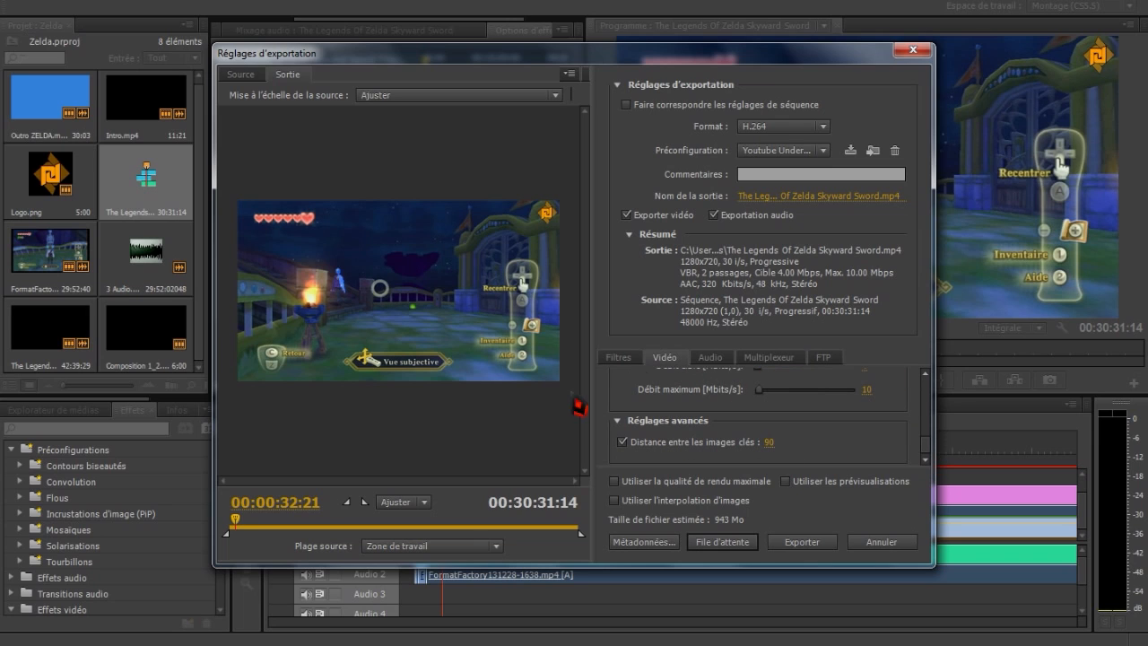
- Review the export's audio format, codec, sample rate and channel settings, keeping 48000 Hz and Stéréo
{"action": "left_click", "coordinate": [723, 361]}
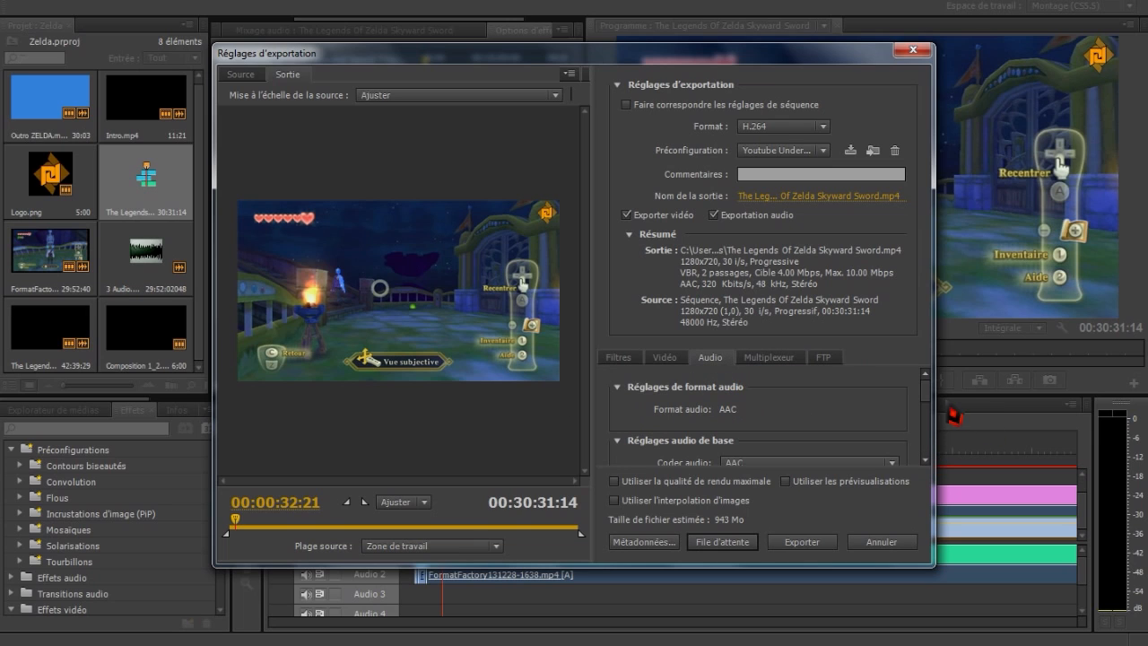
{"action": "scroll", "coordinate": [928, 410], "scroll_direction": "down", "scroll_amount": 4}
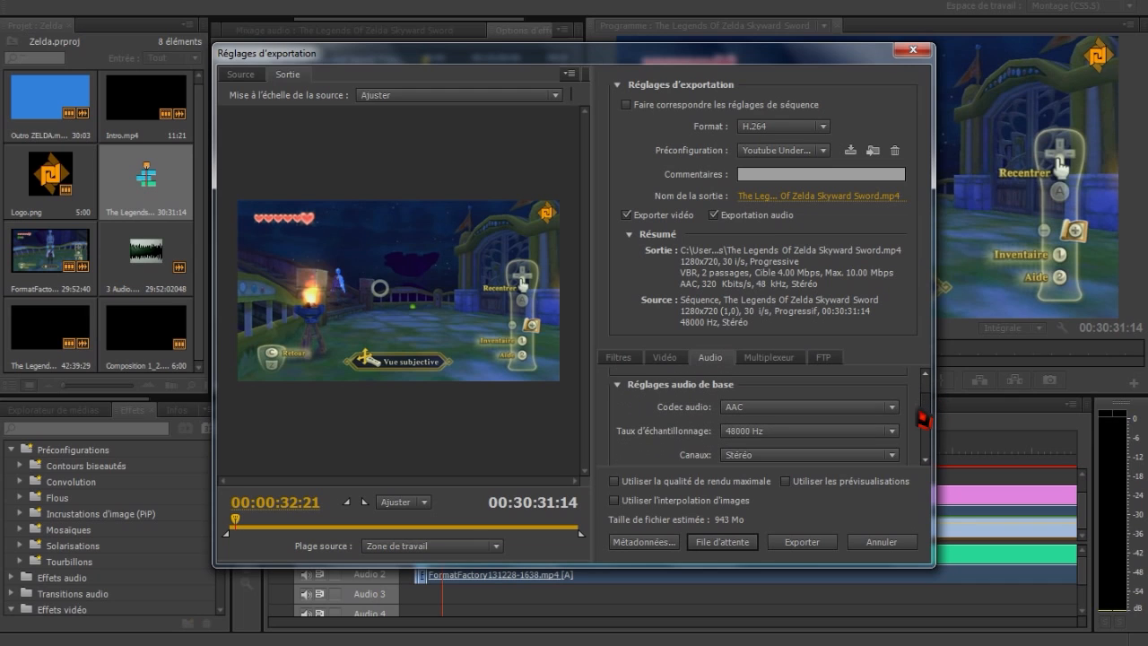
{"action": "scroll", "coordinate": [927, 419], "scroll_direction": "down", "scroll_amount": 2}
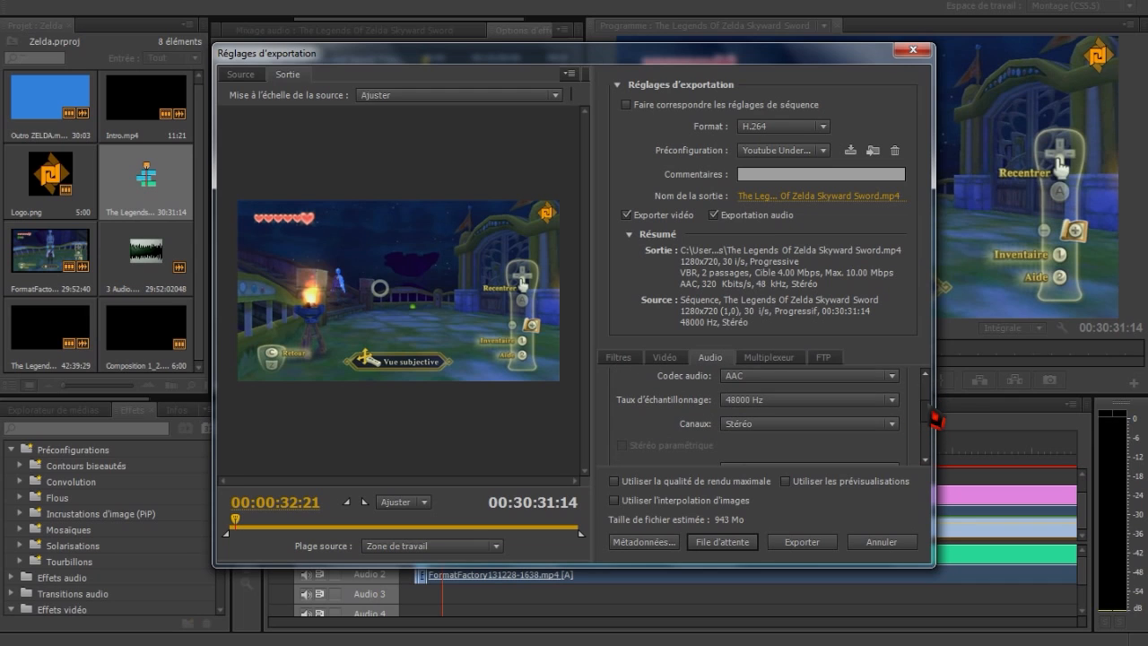
{"action": "left_click", "coordinate": [887, 402]}
{"action": "left_click", "coordinate": [887, 434]}
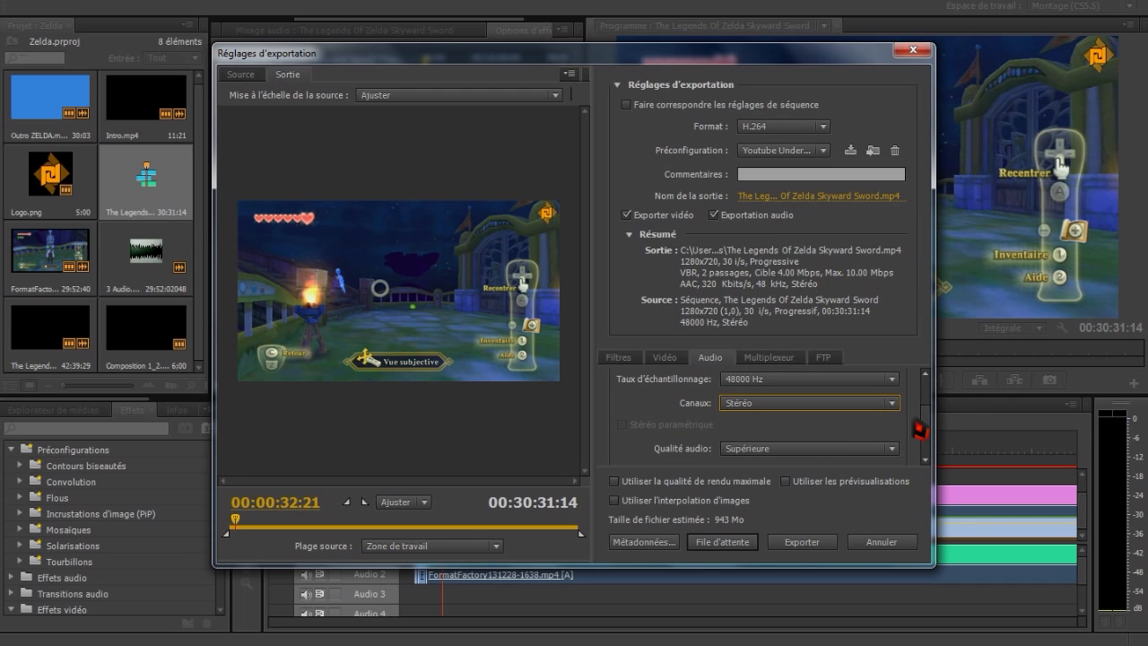
{"action": "left_click_drag", "start_coordinate": [932, 432], "coordinate": [943, 434]}
{"action": "scroll", "coordinate": [943, 435], "scroll_direction": "down", "scroll_amount": 2}
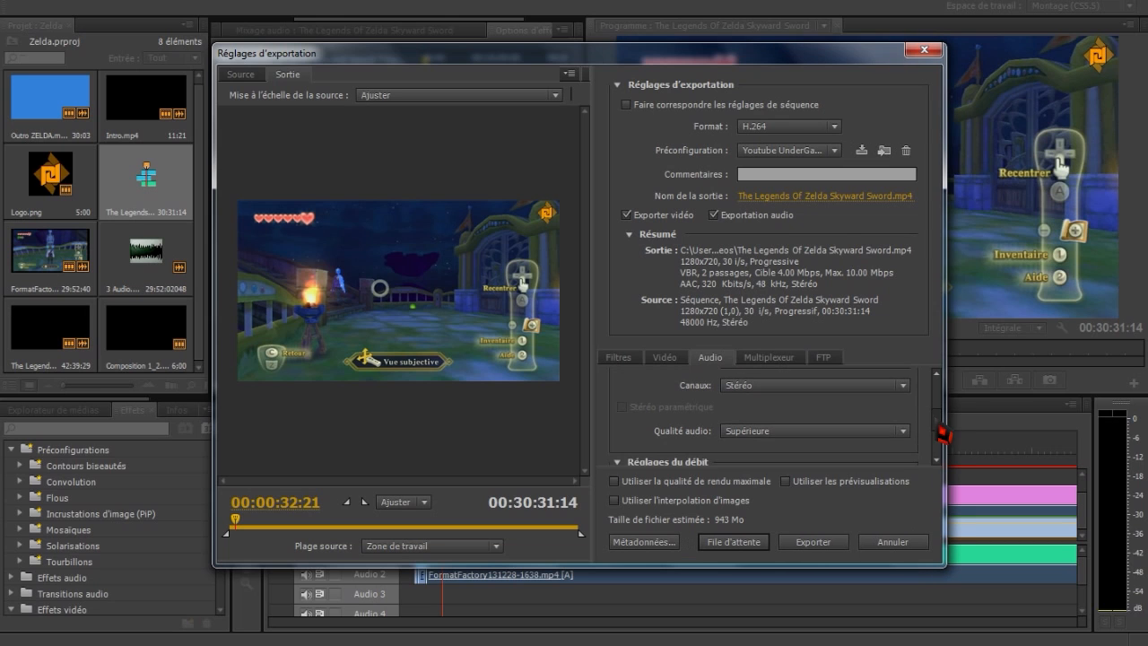
- Check the audio quality, bitrate and precedence options, keeping Supérieure, 320 Kbits/s and Débit
{"action": "scroll", "coordinate": [943, 435], "scroll_direction": "down", "scroll_amount": 5}
{"action": "left_click", "coordinate": [859, 379]}
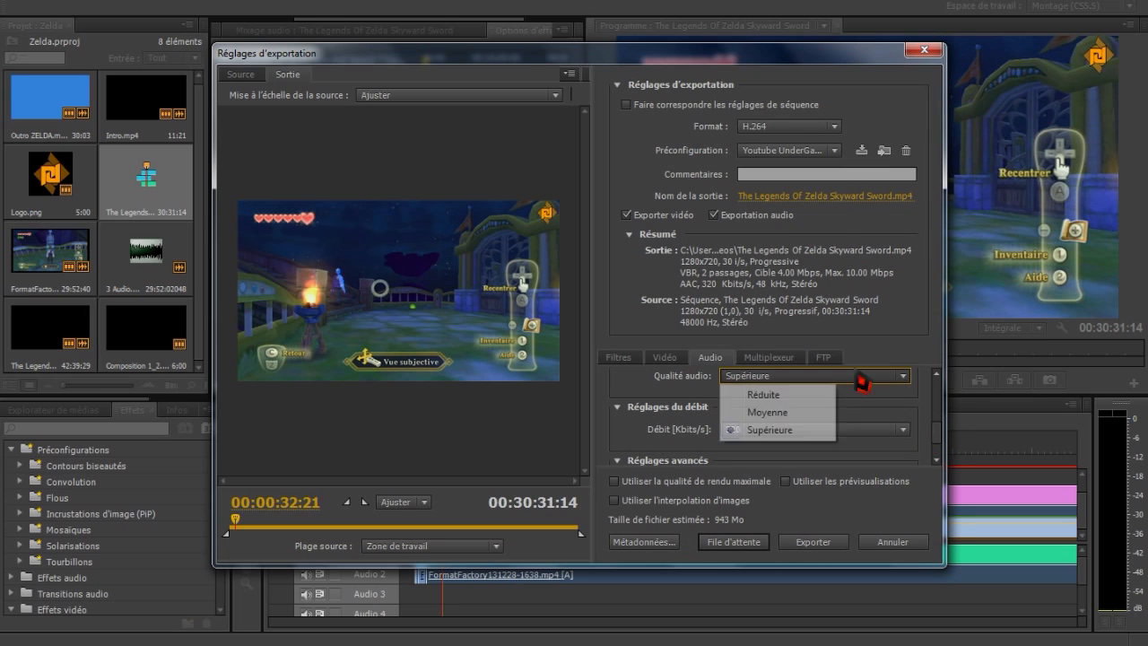
{"action": "left_click", "coordinate": [861, 379]}
{"action": "left_click", "coordinate": [785, 437]}
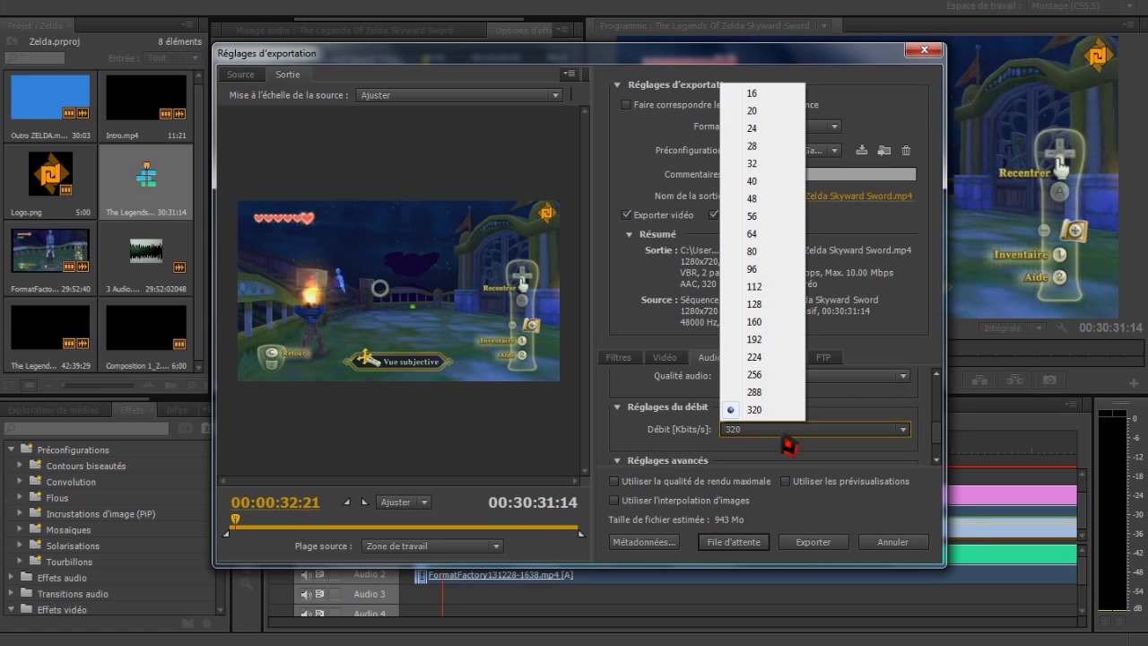
{"action": "left_click", "coordinate": [786, 444]}
{"action": "scroll", "coordinate": [771, 448], "scroll_direction": "down", "scroll_amount": 3}
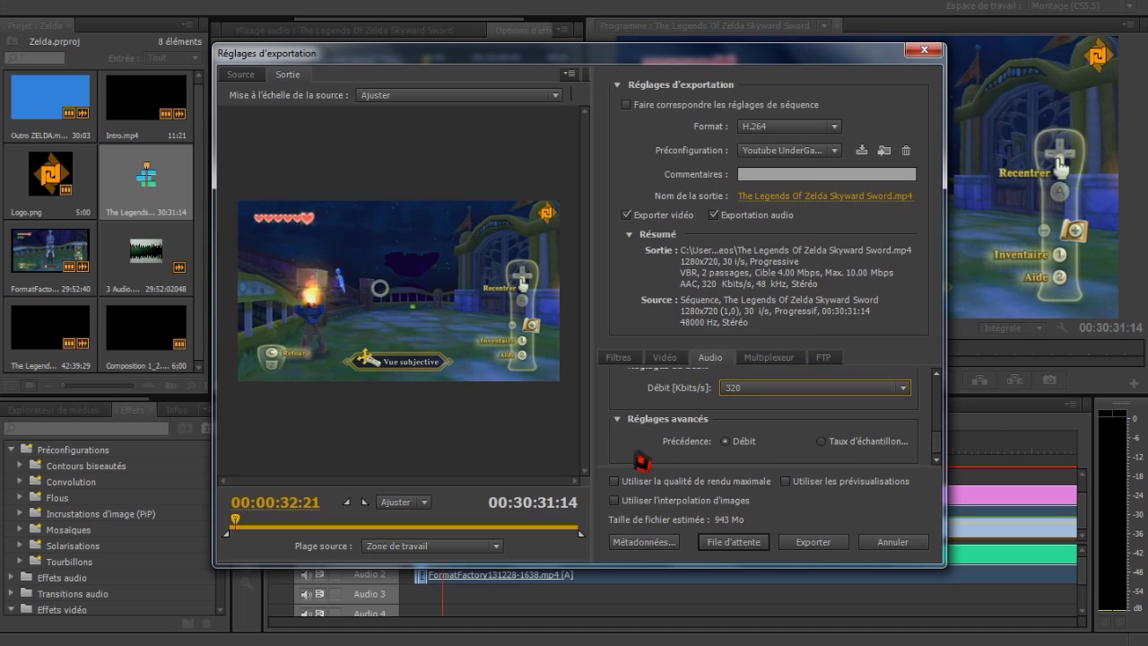
- Try the 3GPP multiplexer, return it to MP4, and check the stream compatibility choices, keeping iPod
{"action": "left_click", "coordinate": [764, 358]}
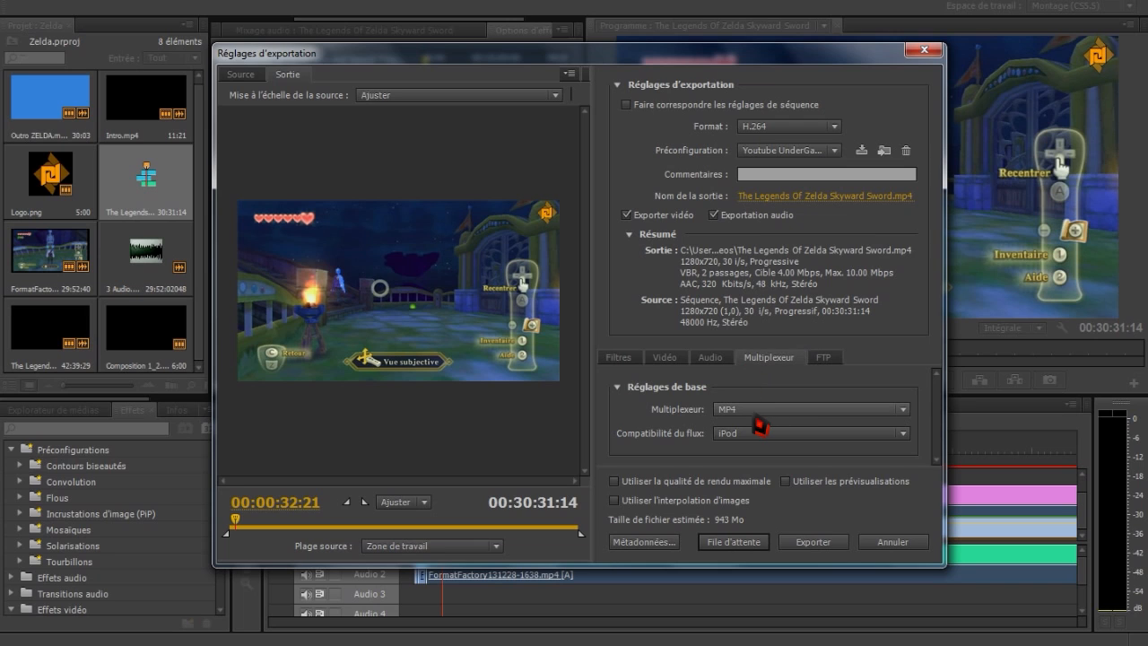
{"action": "left_click", "coordinate": [759, 410]}
{"action": "left_click", "coordinate": [762, 443]}
{"action": "left_click", "coordinate": [753, 410]}
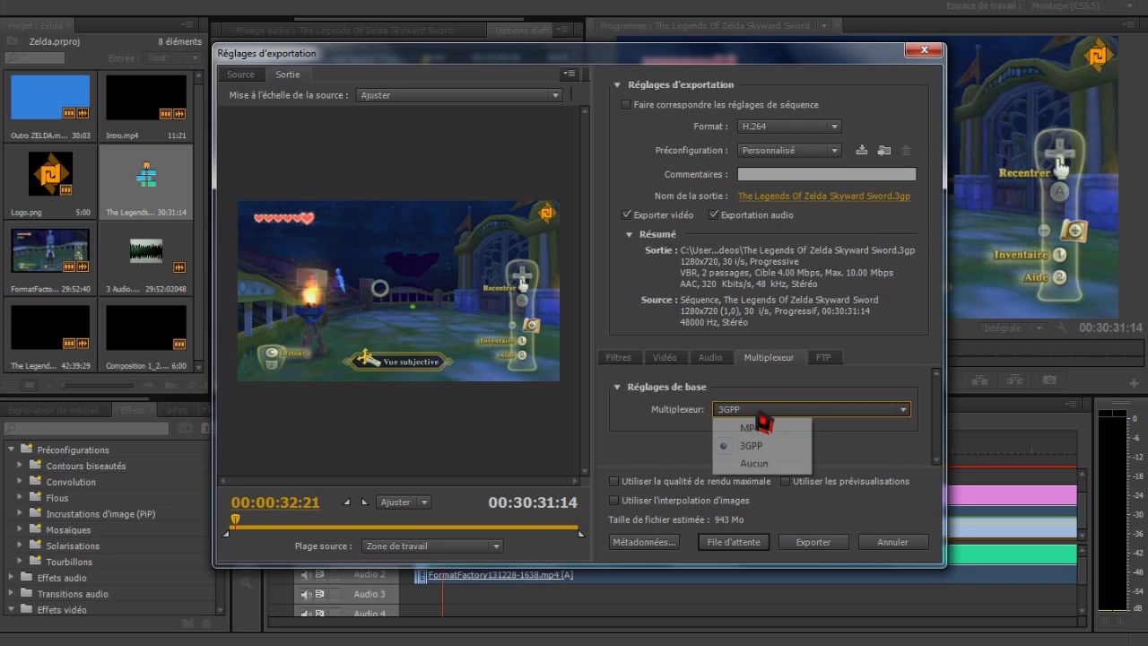
{"action": "left_click", "coordinate": [753, 425]}
{"action": "left_click", "coordinate": [780, 432]}
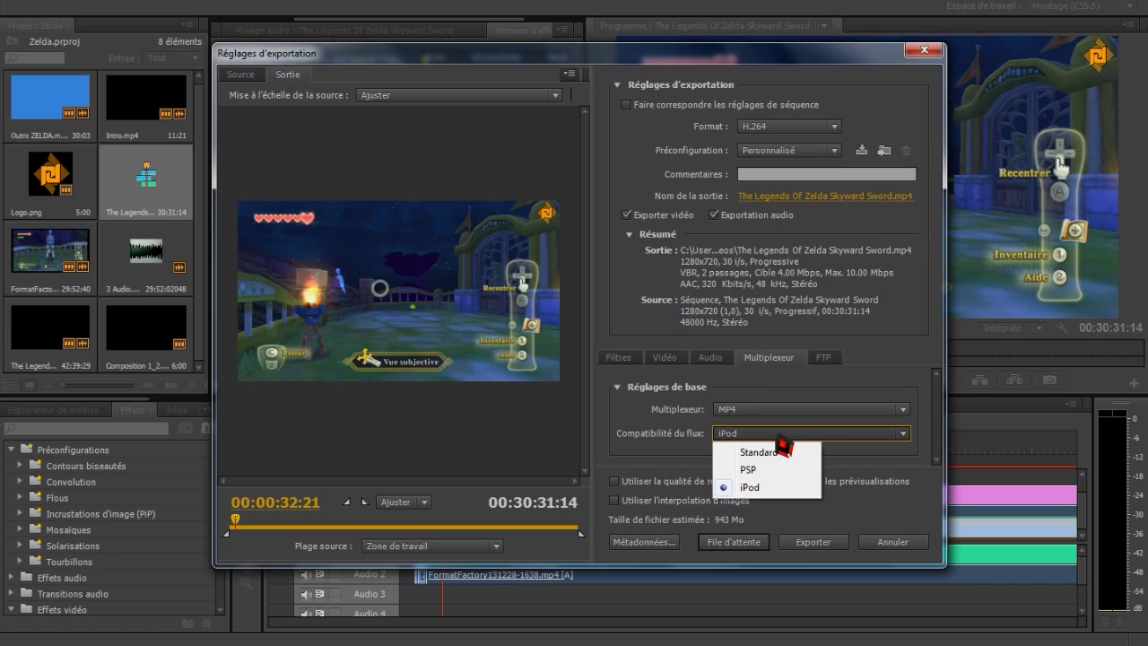
{"action": "left_click", "coordinate": [774, 441]}
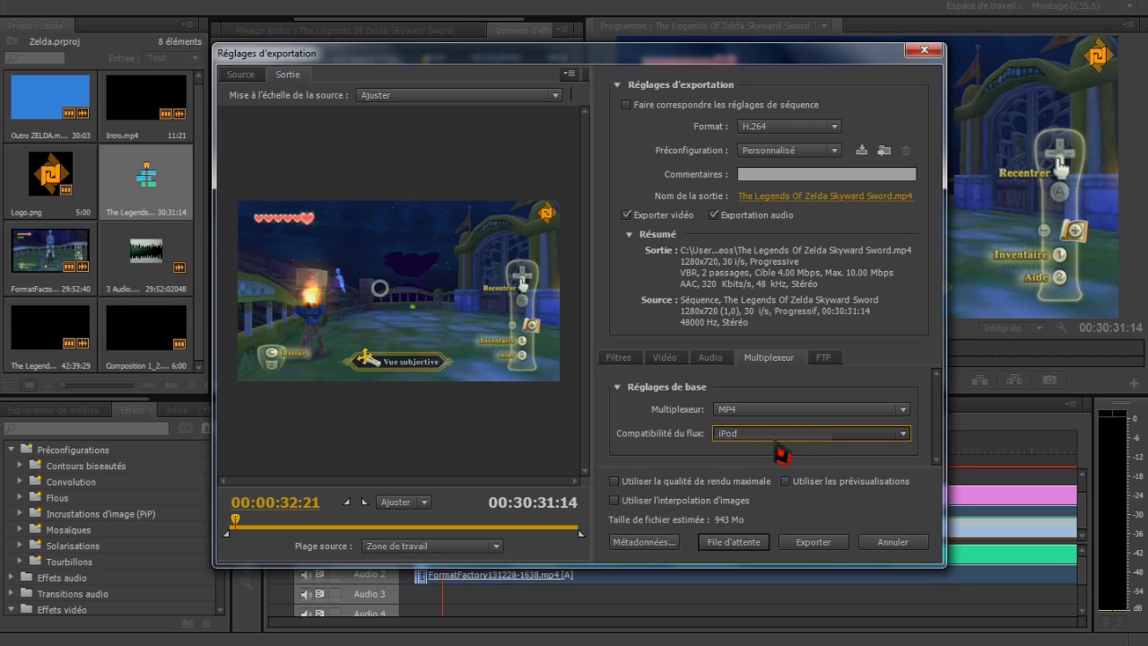
- Look through the export's FTP upload settings and the Gaussian blur filter options
{"action": "left_click", "coordinate": [826, 361]}
{"action": "scroll", "coordinate": [679, 395], "scroll_direction": "down", "scroll_amount": 1}
{"action": "scroll", "coordinate": [679, 395], "scroll_direction": "down", "scroll_amount": 2}
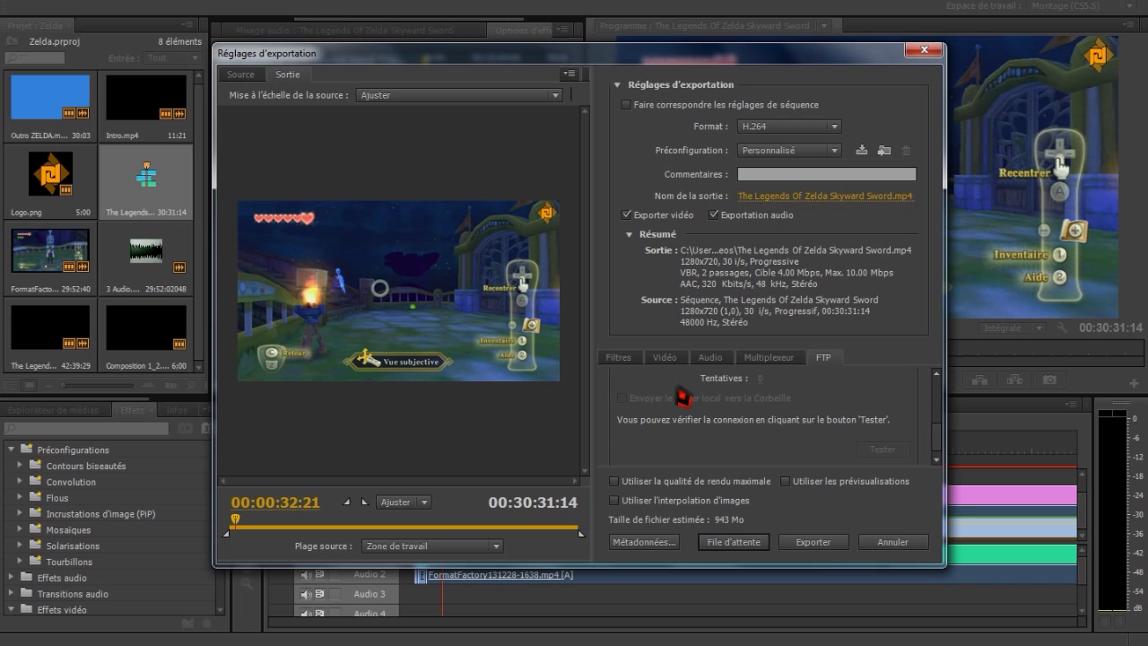
{"action": "scroll", "coordinate": [704, 418], "scroll_direction": "up", "scroll_amount": 4}
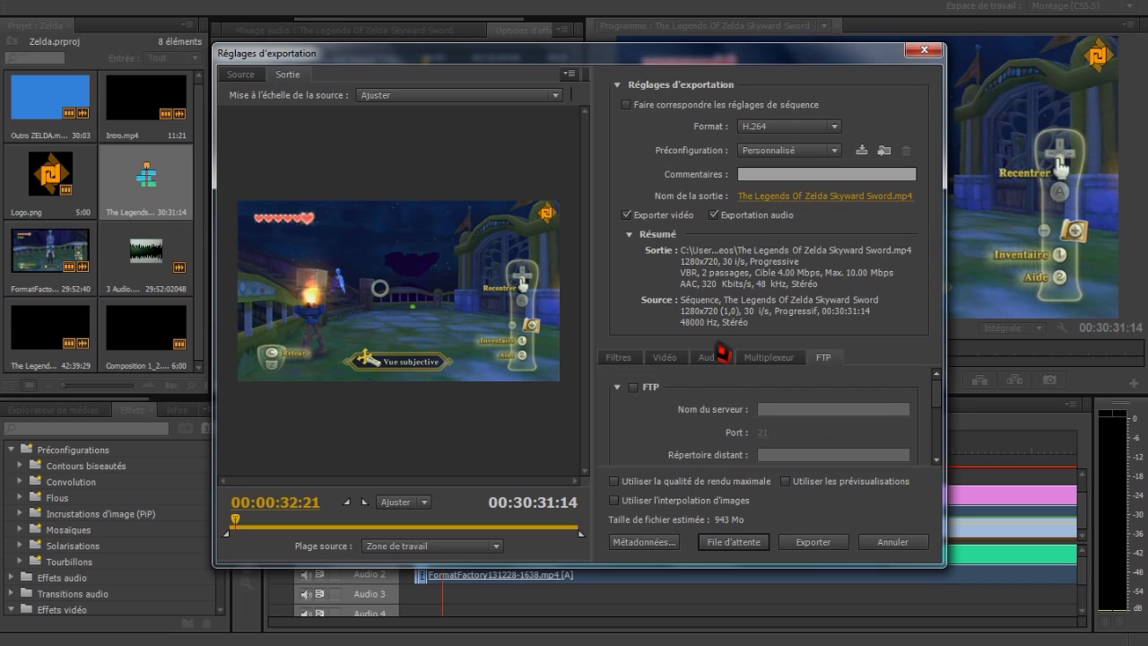
{"action": "left_click", "coordinate": [628, 360]}
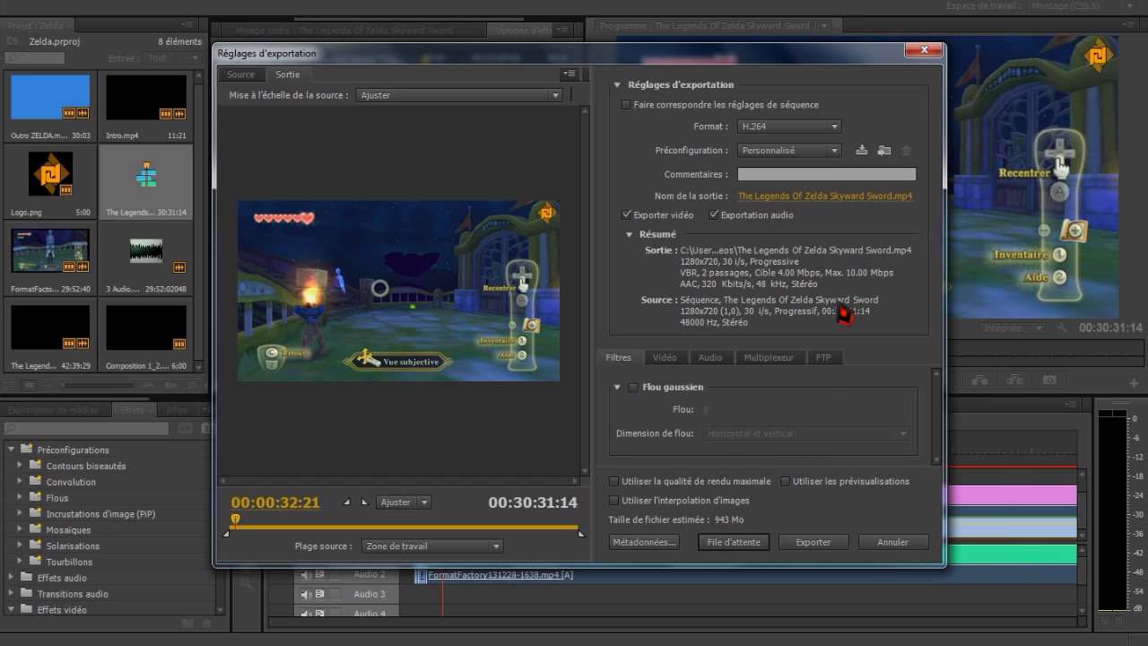
- Name the output file The Legends Of Zelda Skyward Sword 3 in the Vidéos library and start the export
{"action": "left_click", "coordinate": [834, 195]}
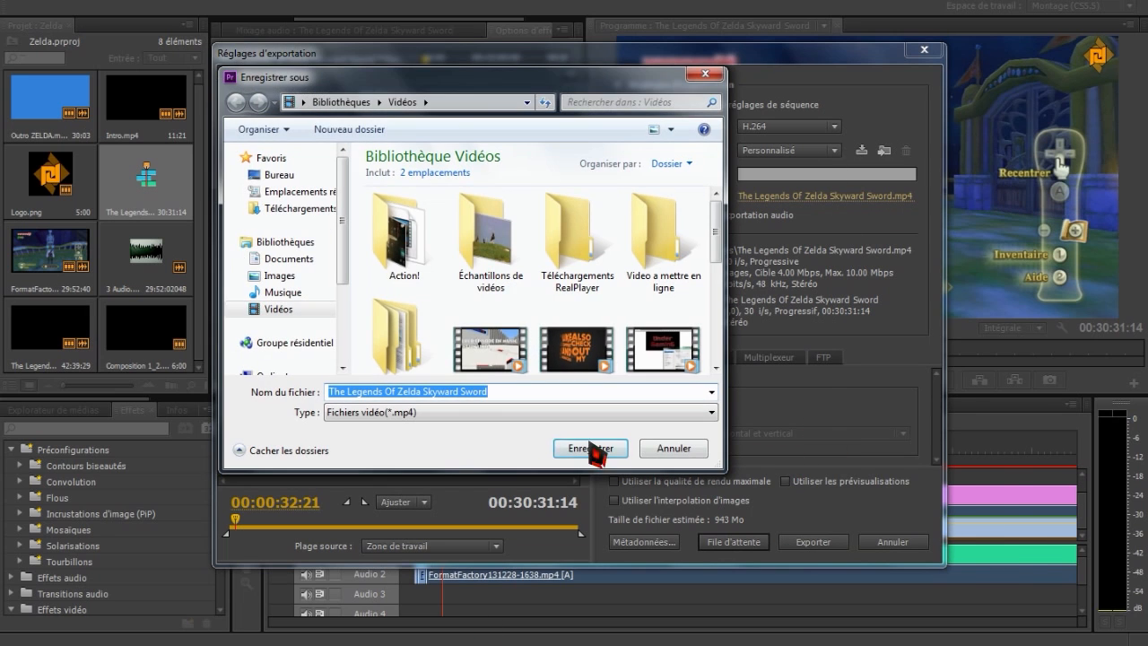
{"action": "left_click", "coordinate": [506, 396]}
{"action": "type", "text": "3"}
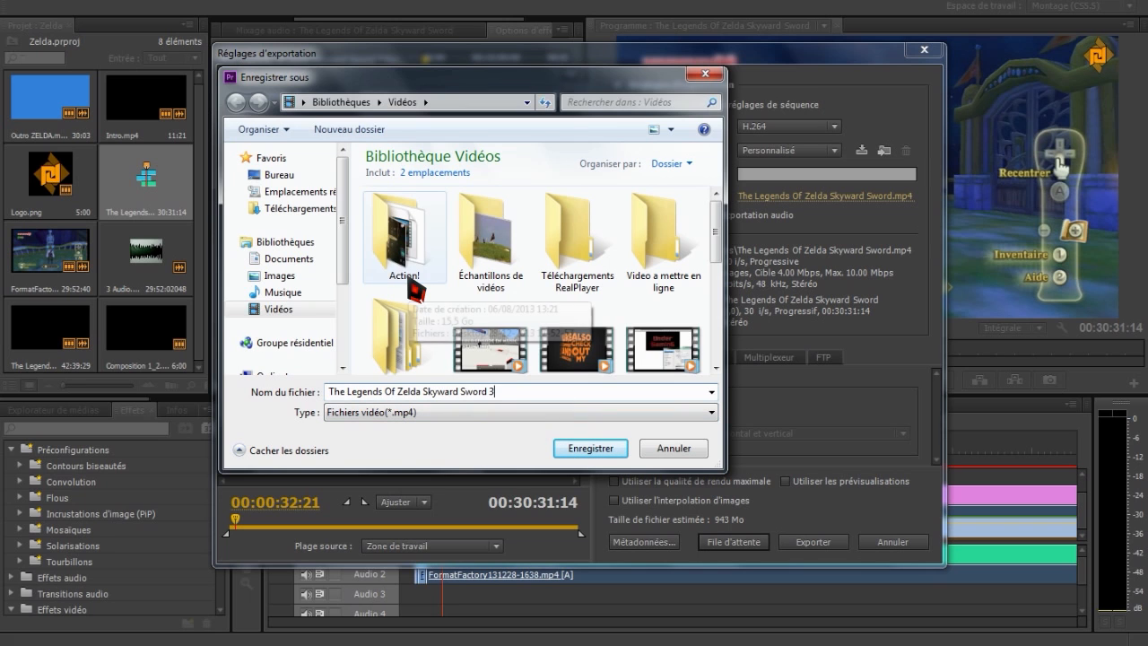
{"action": "left_click", "coordinate": [610, 454]}
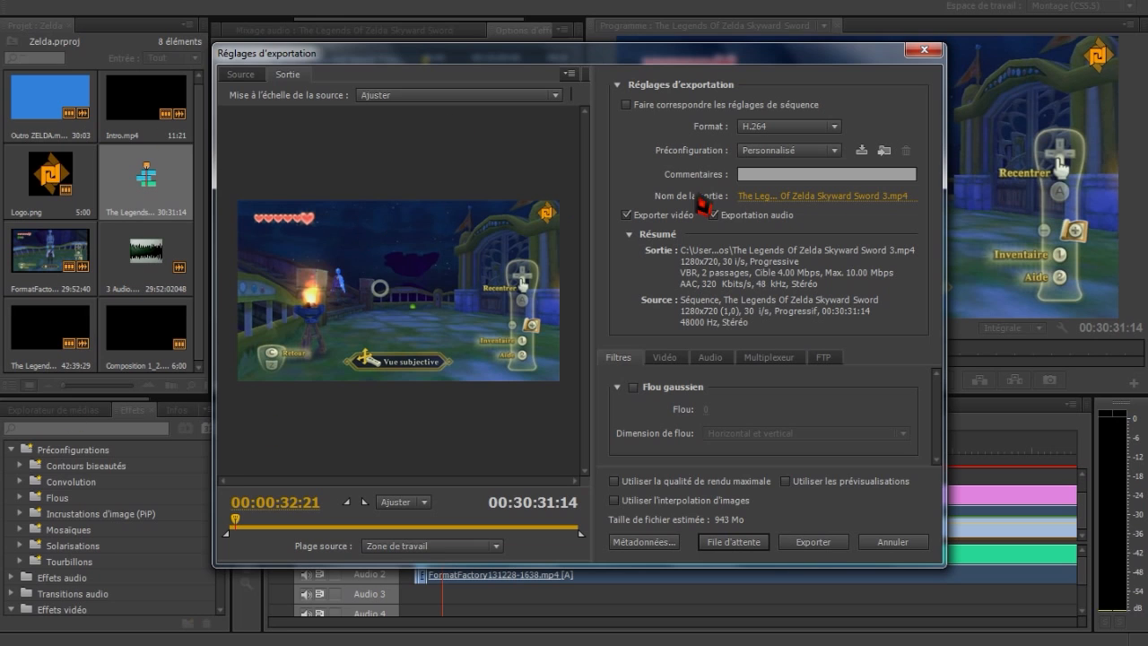
{"action": "left_click", "coordinate": [812, 543]}
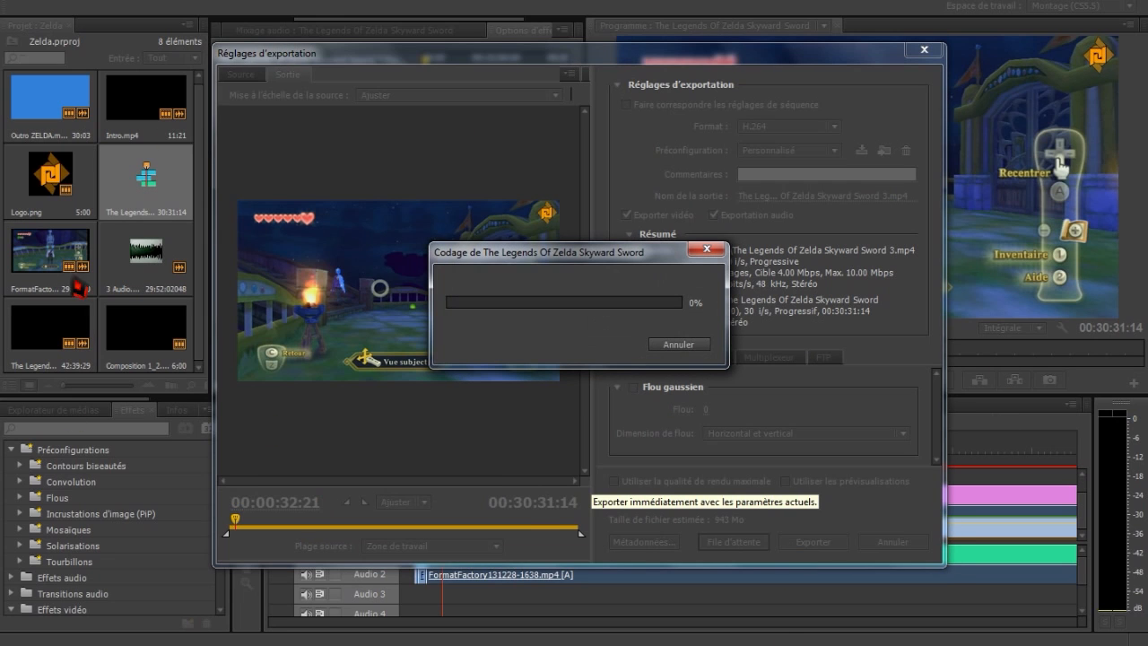